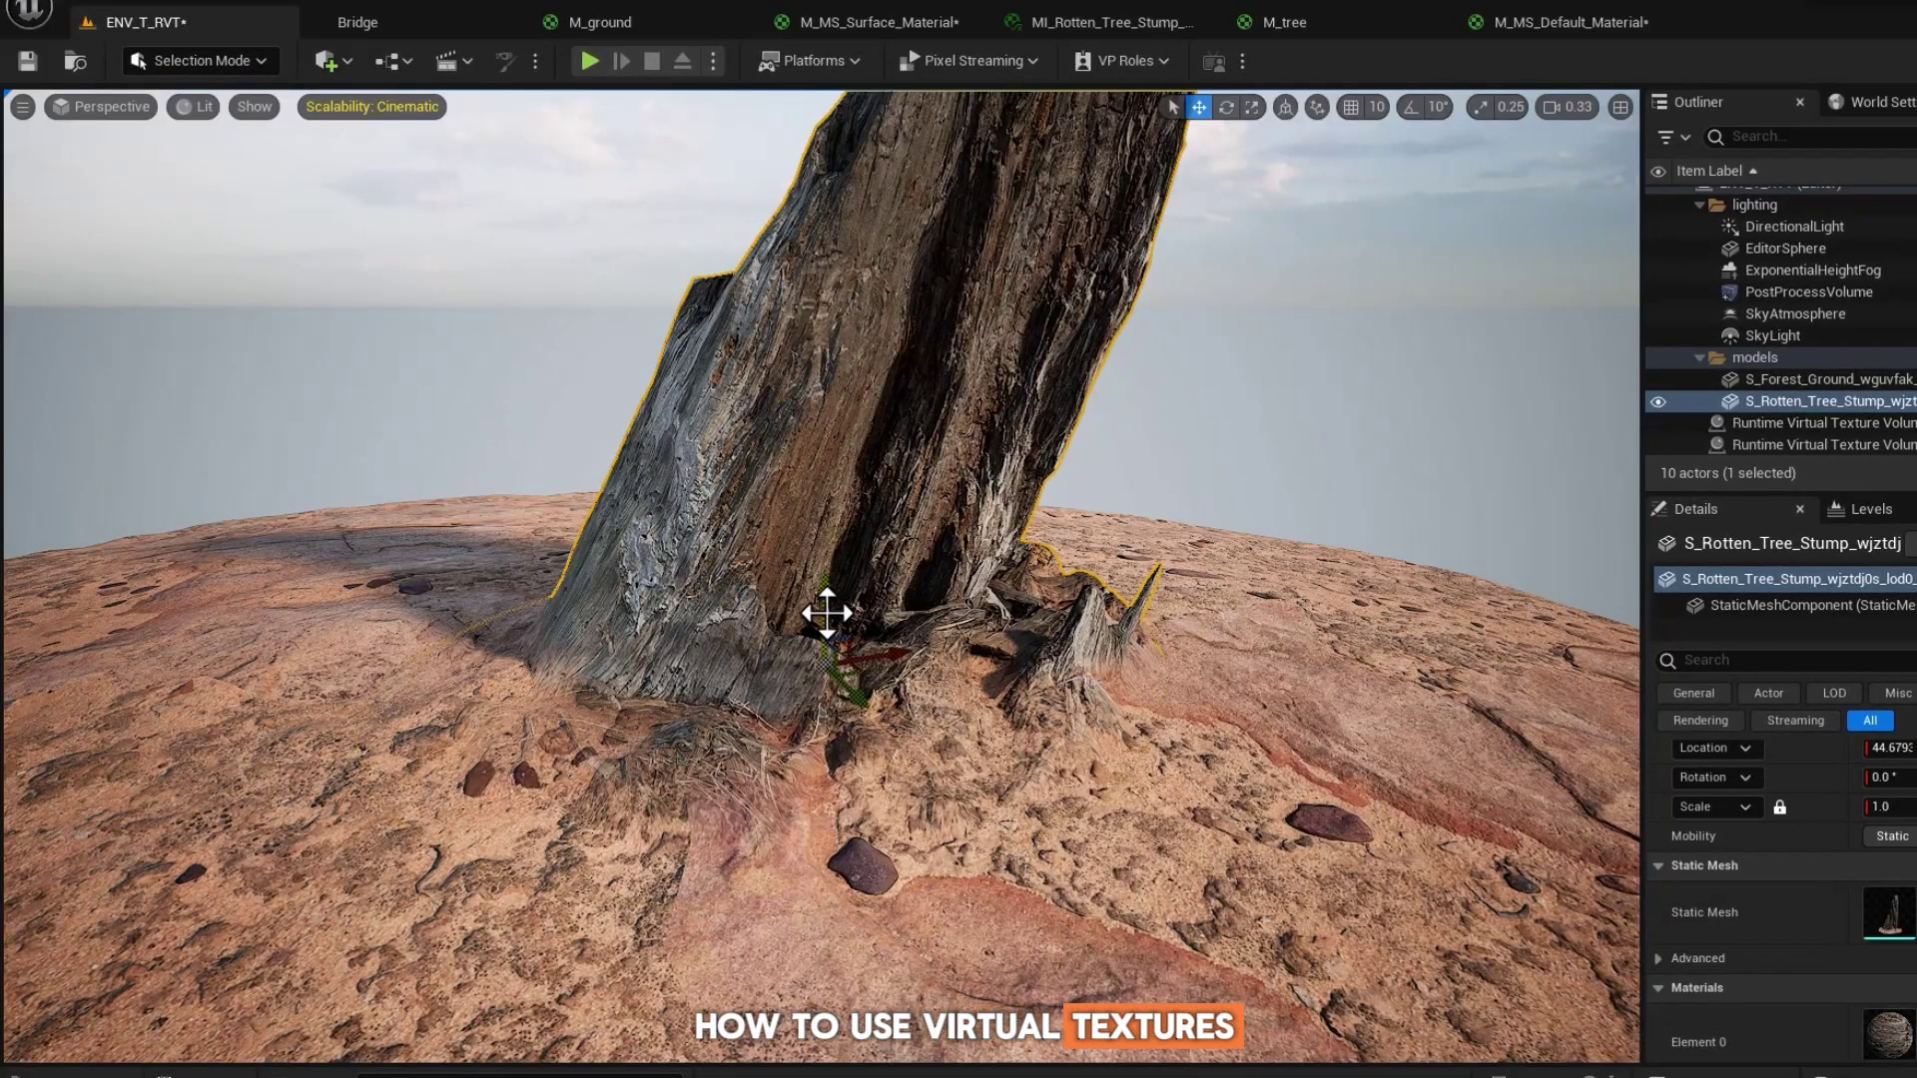
Nudge the tree stump slightly along X with its gizmo.
left_click_drag(827, 613, 829, 607)
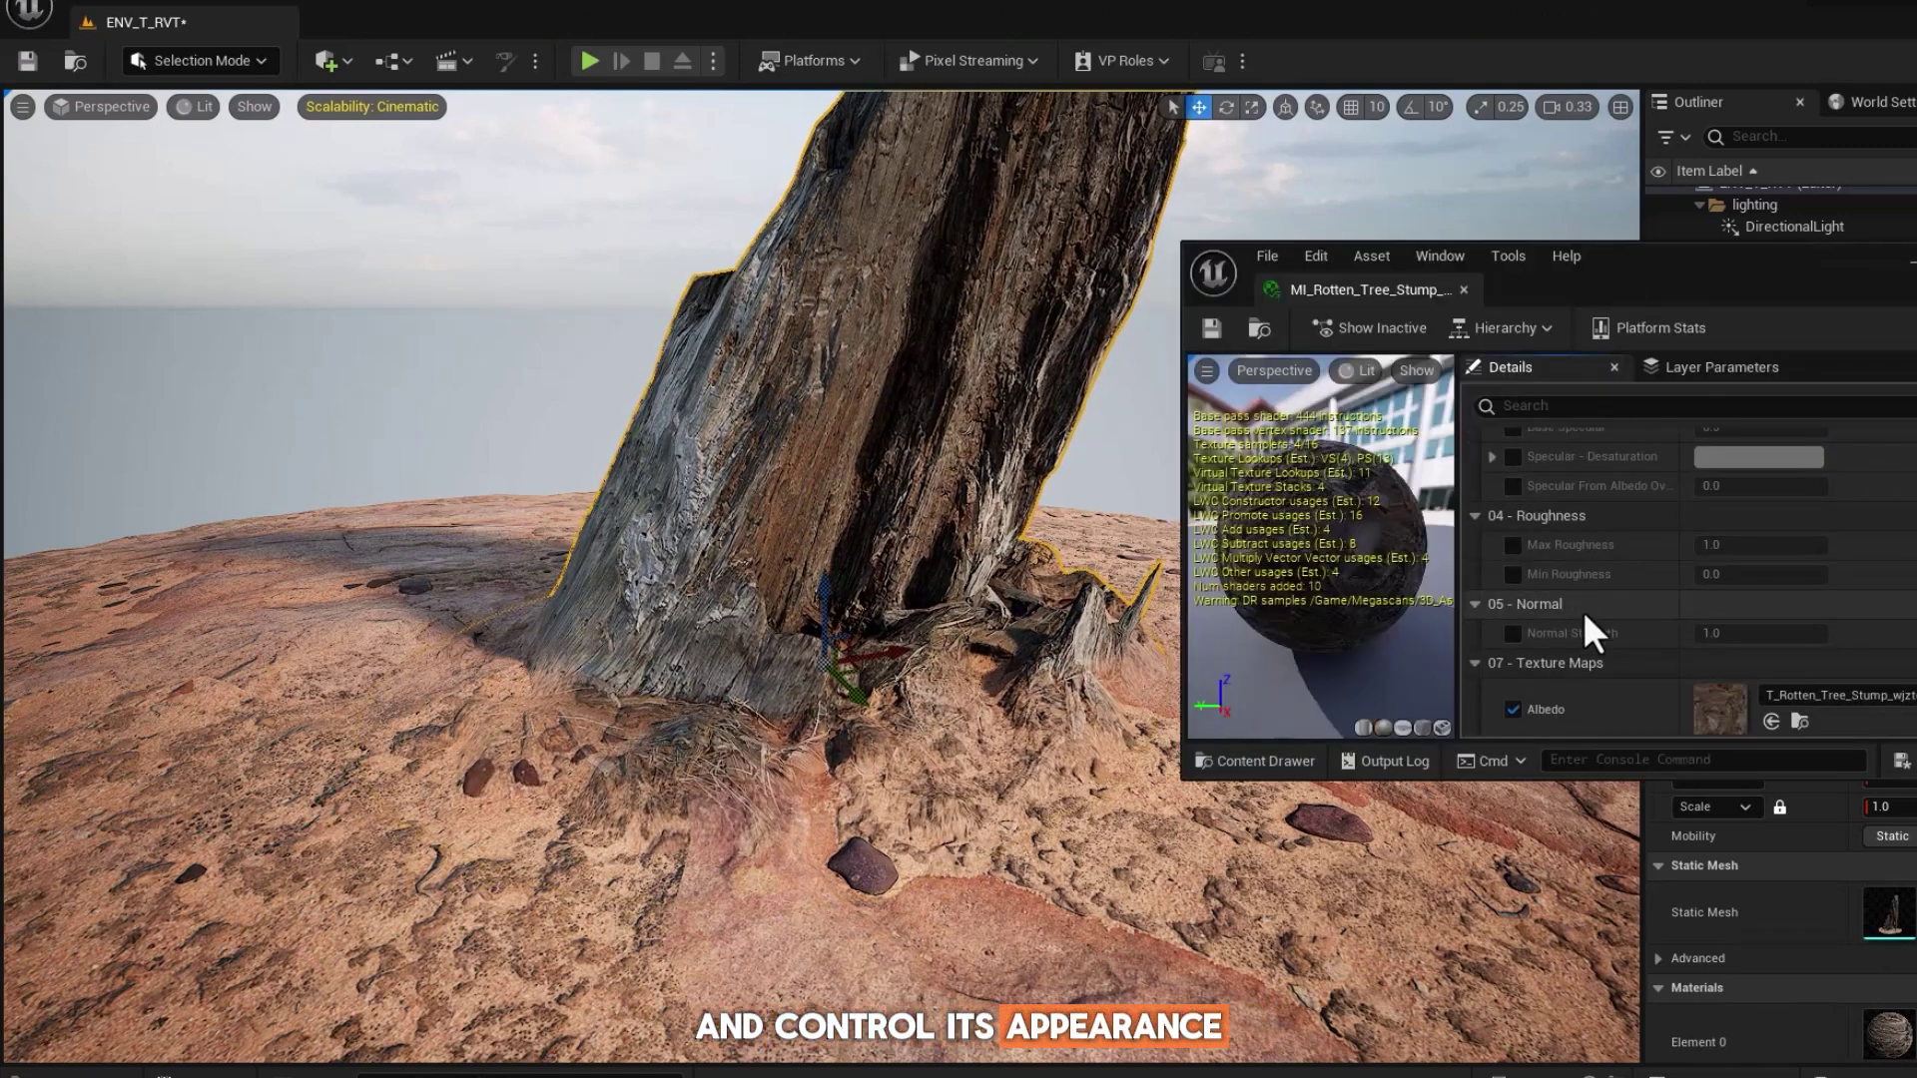
scroll(1590, 630, "down", 3)
scroll(1591, 629, "down", 2)
scroll(1590, 629, "down", 2)
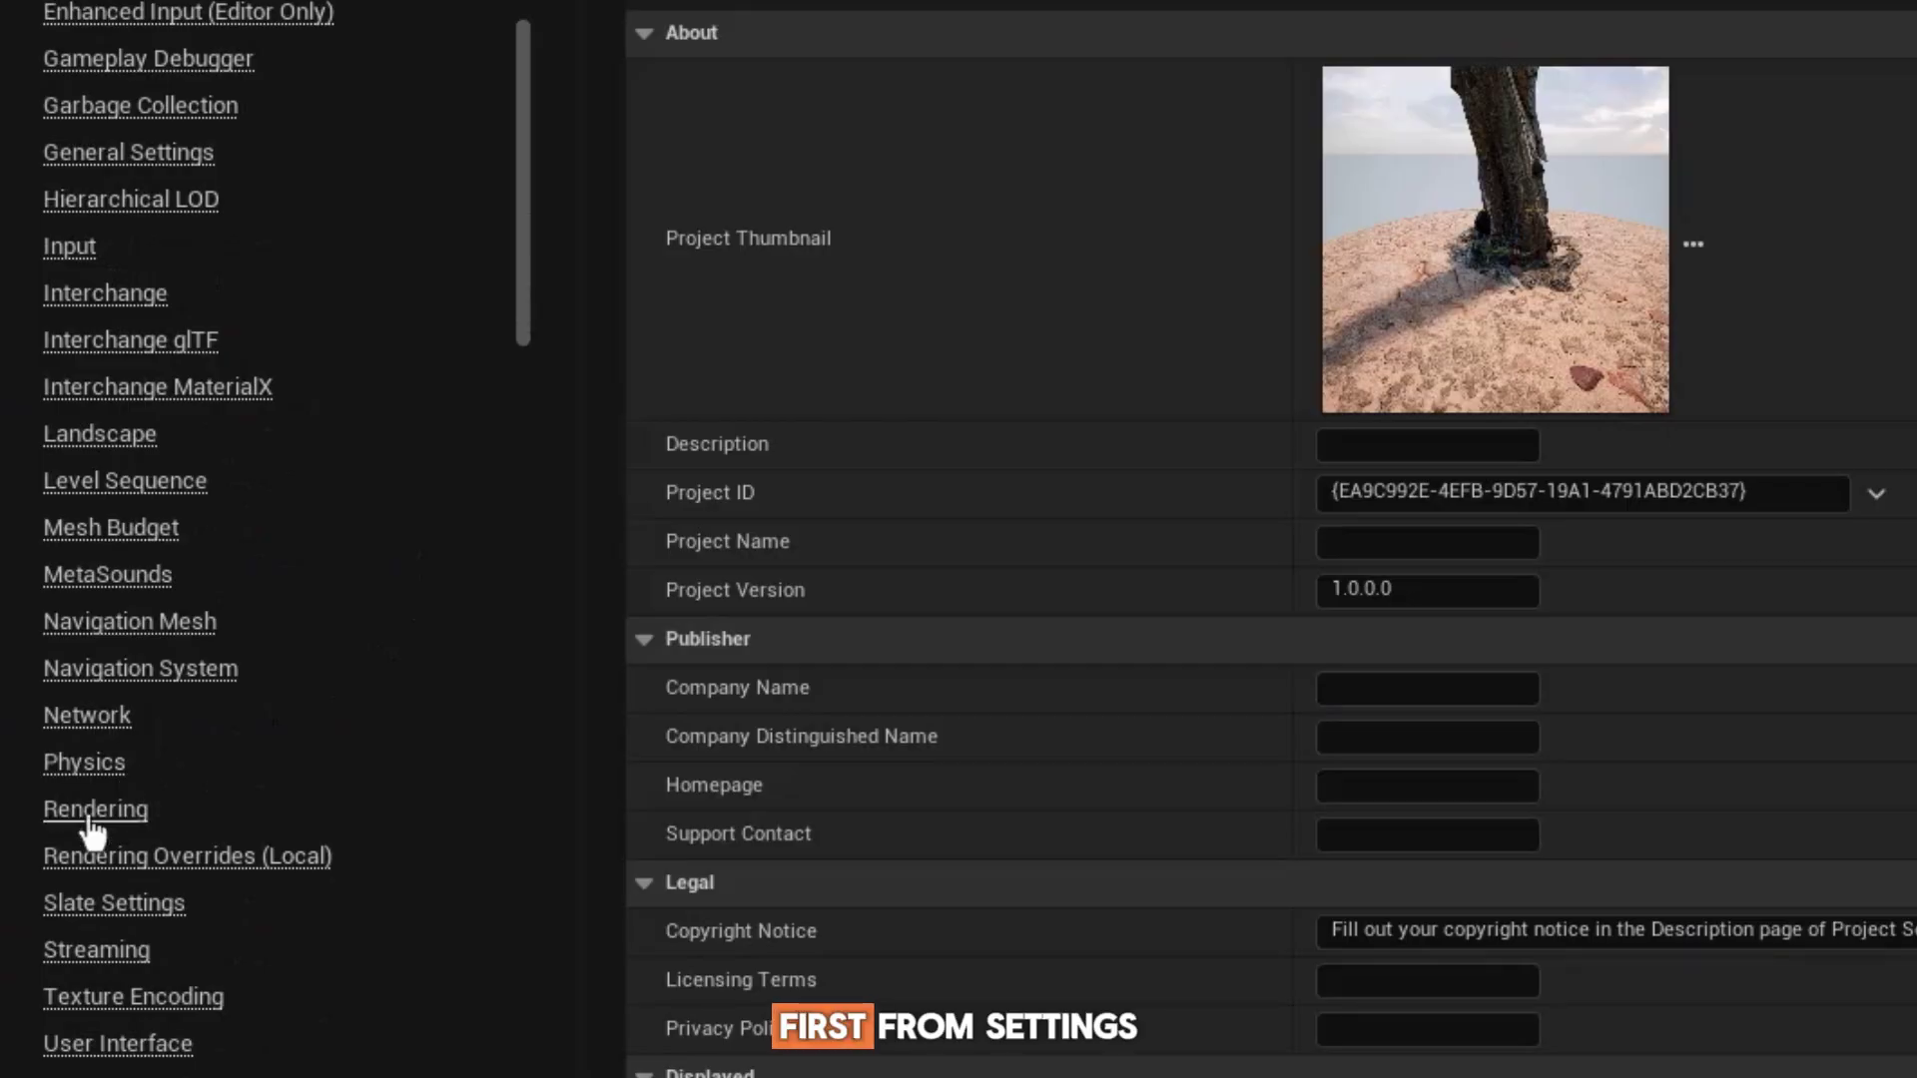
Check Enable virtual texture support under Rendering > Virtual Textures.
left_click(33, 814)
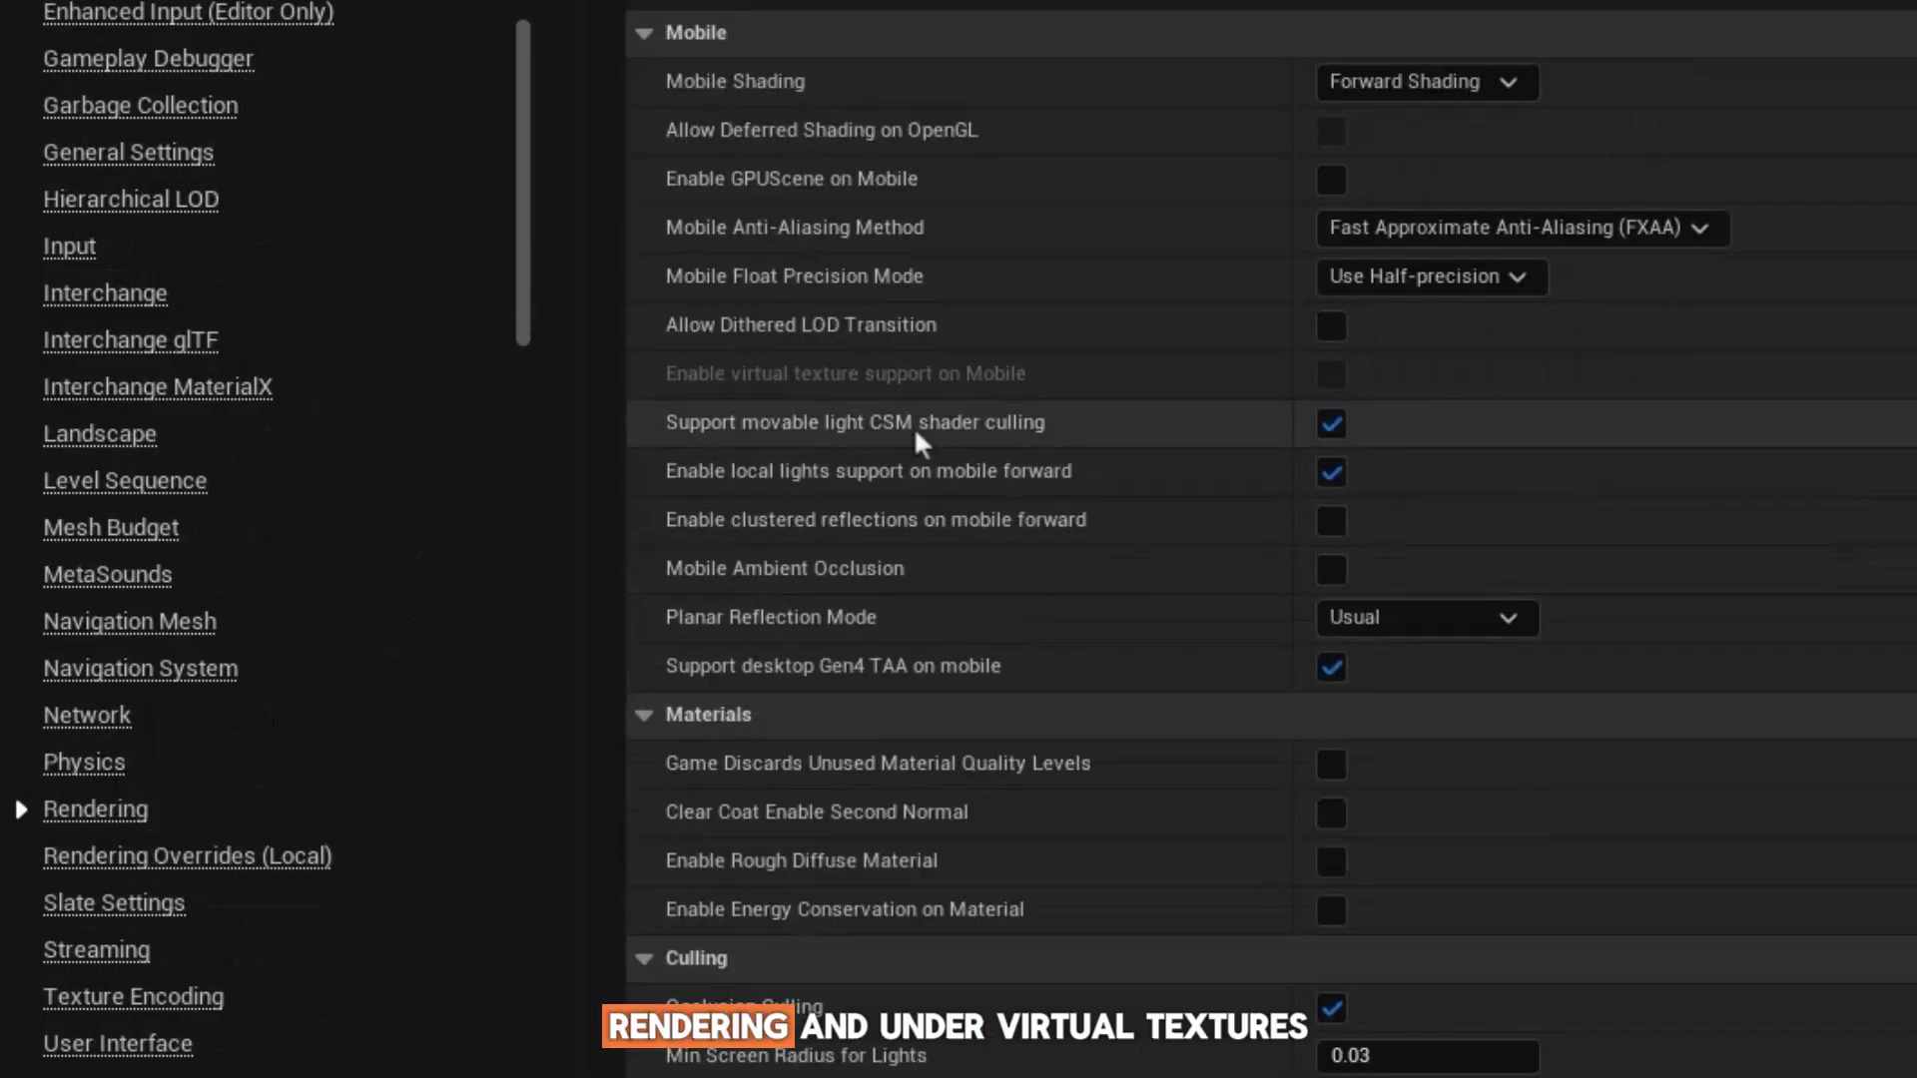
scroll(915, 433, "down", 3)
scroll(915, 433, "down", 2)
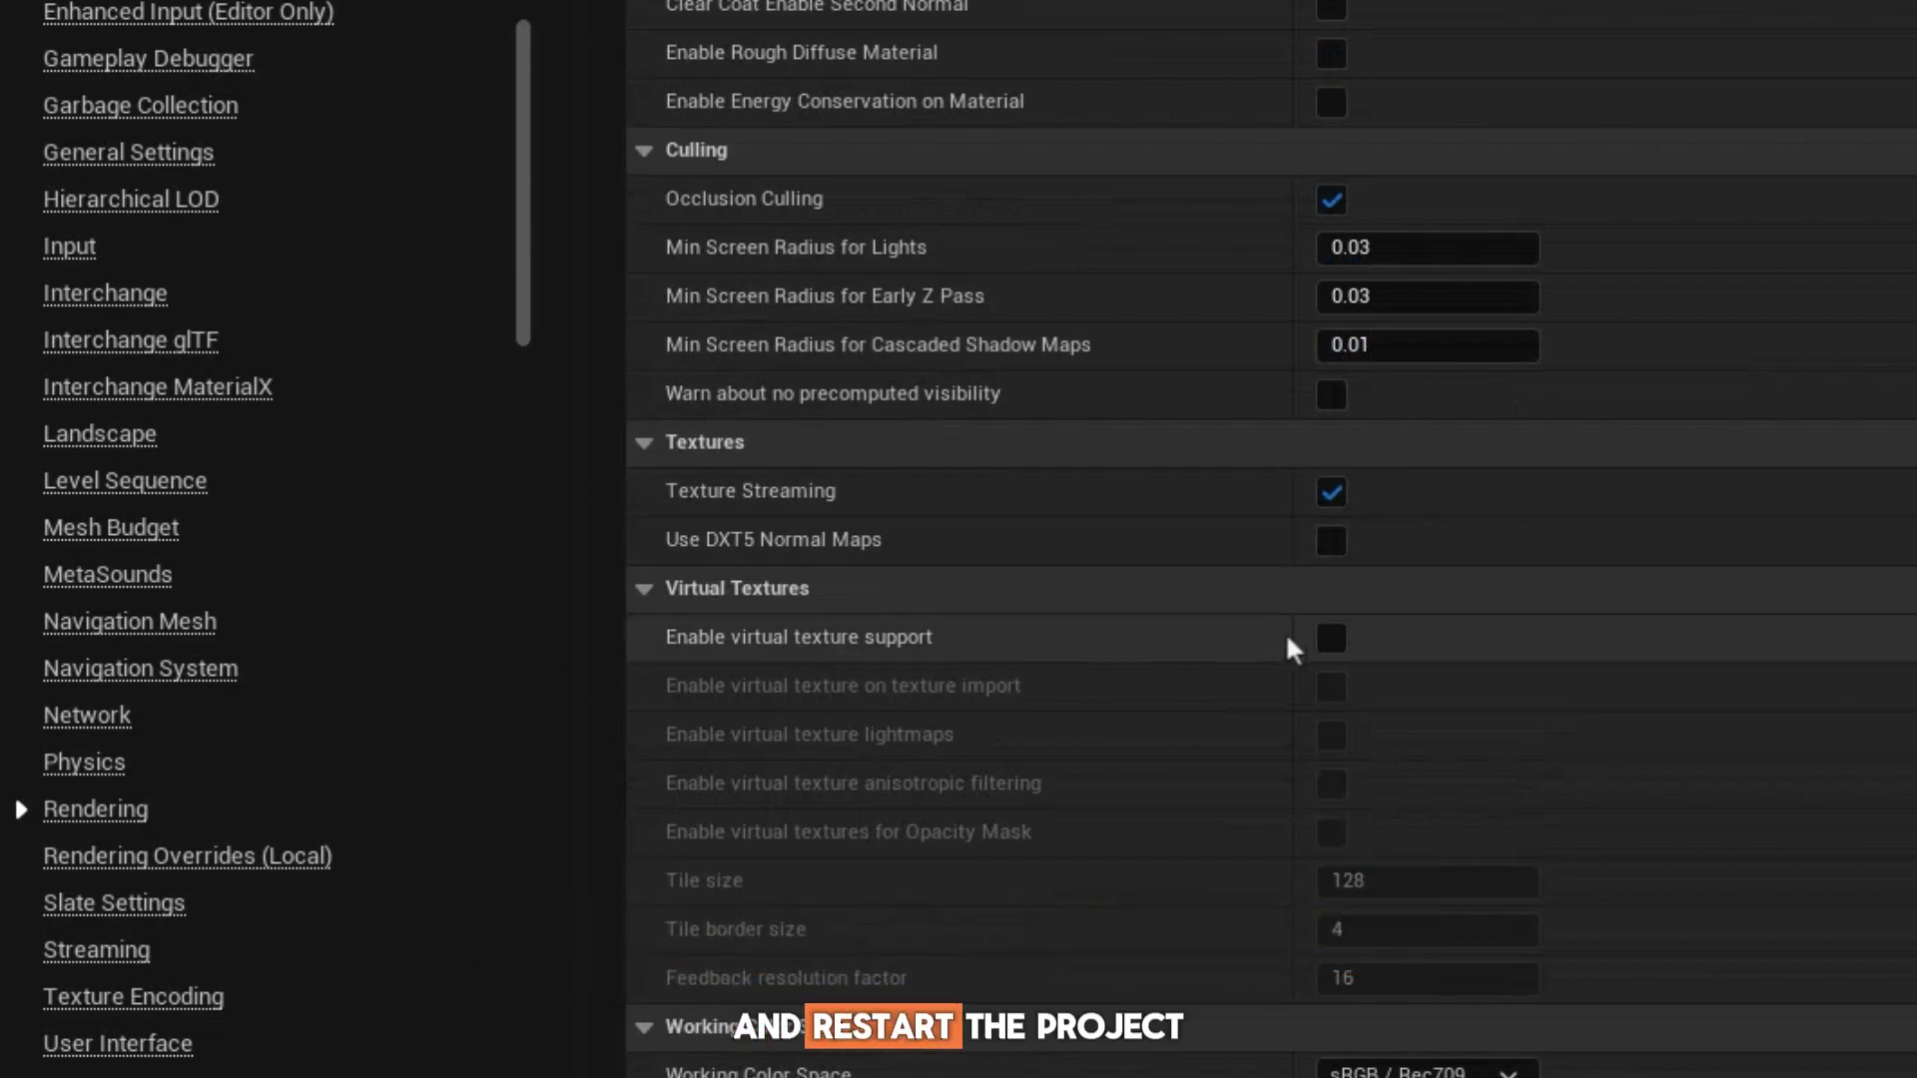
left_click(1345, 639)
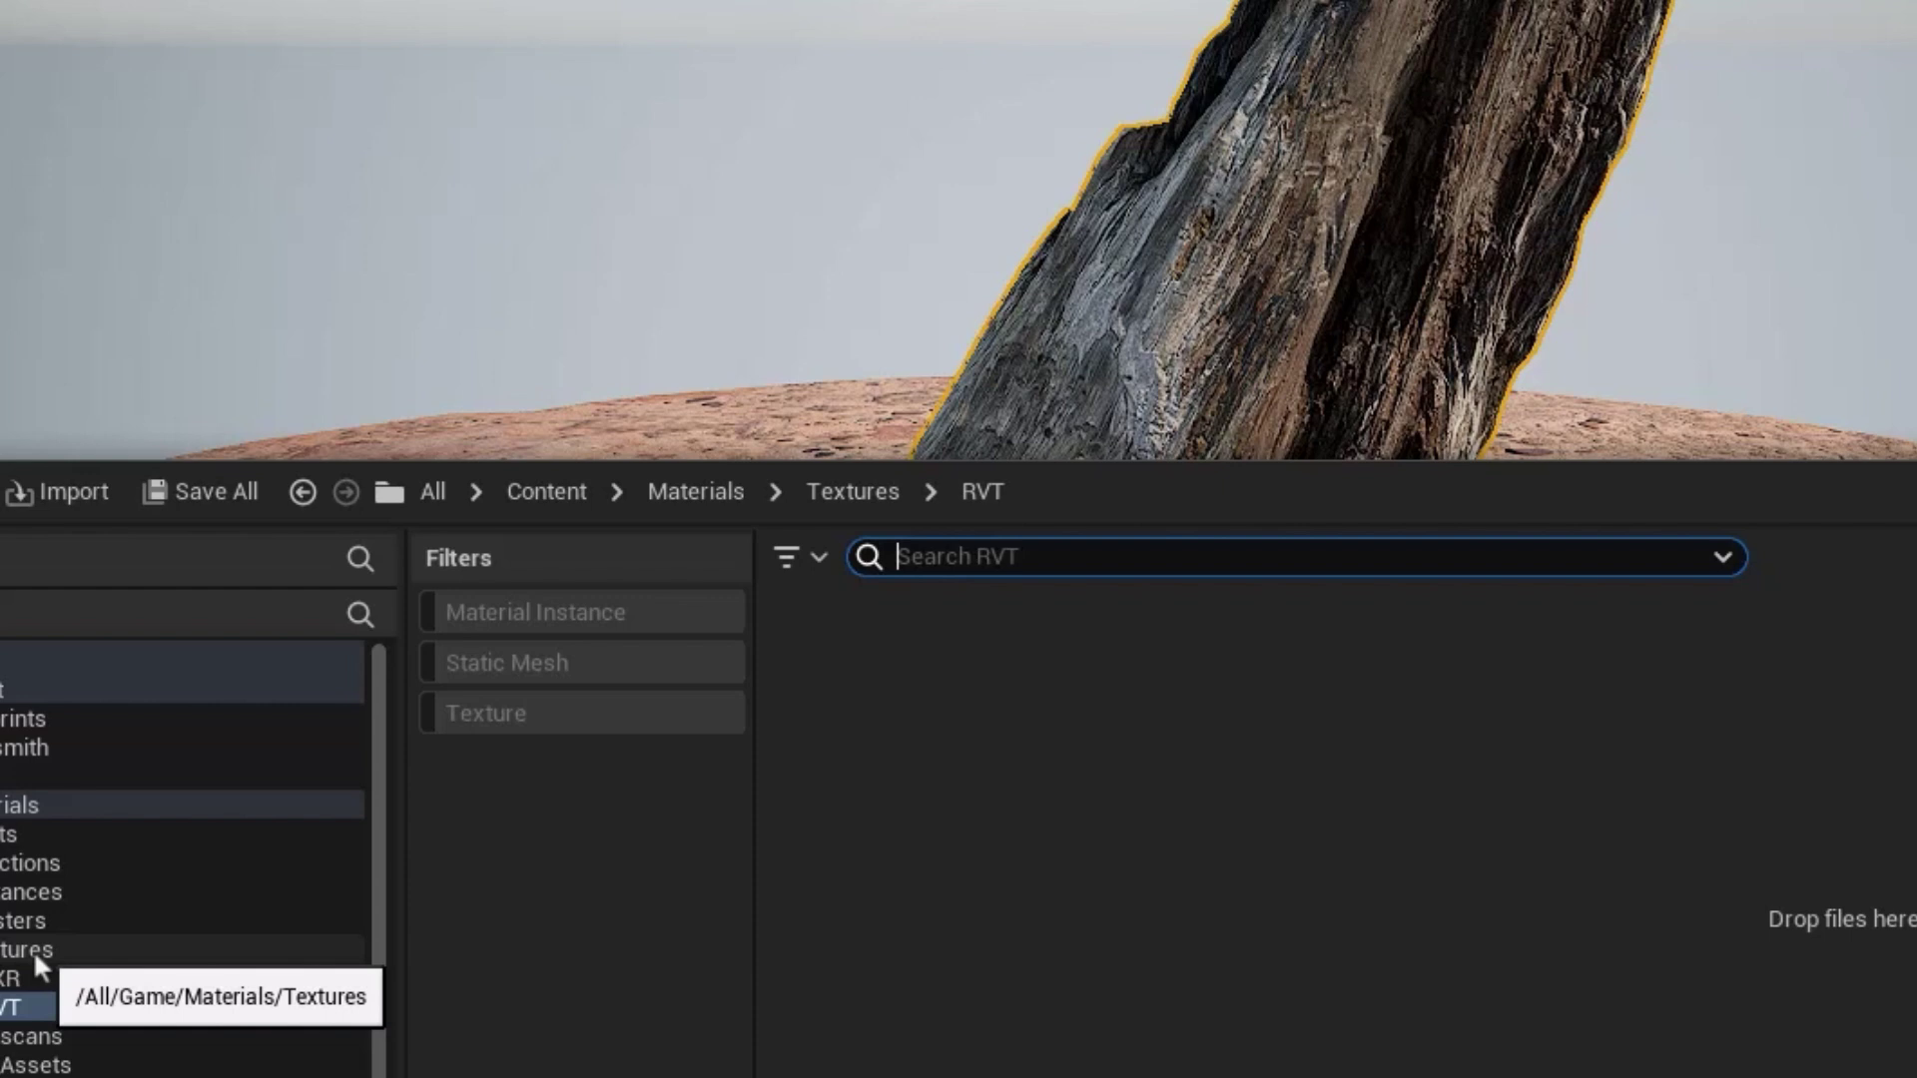
In the RVT folder, add two Runtime Virtual Texture assets named RVT_Environment and RVT_Height.
left_click(188, 790)
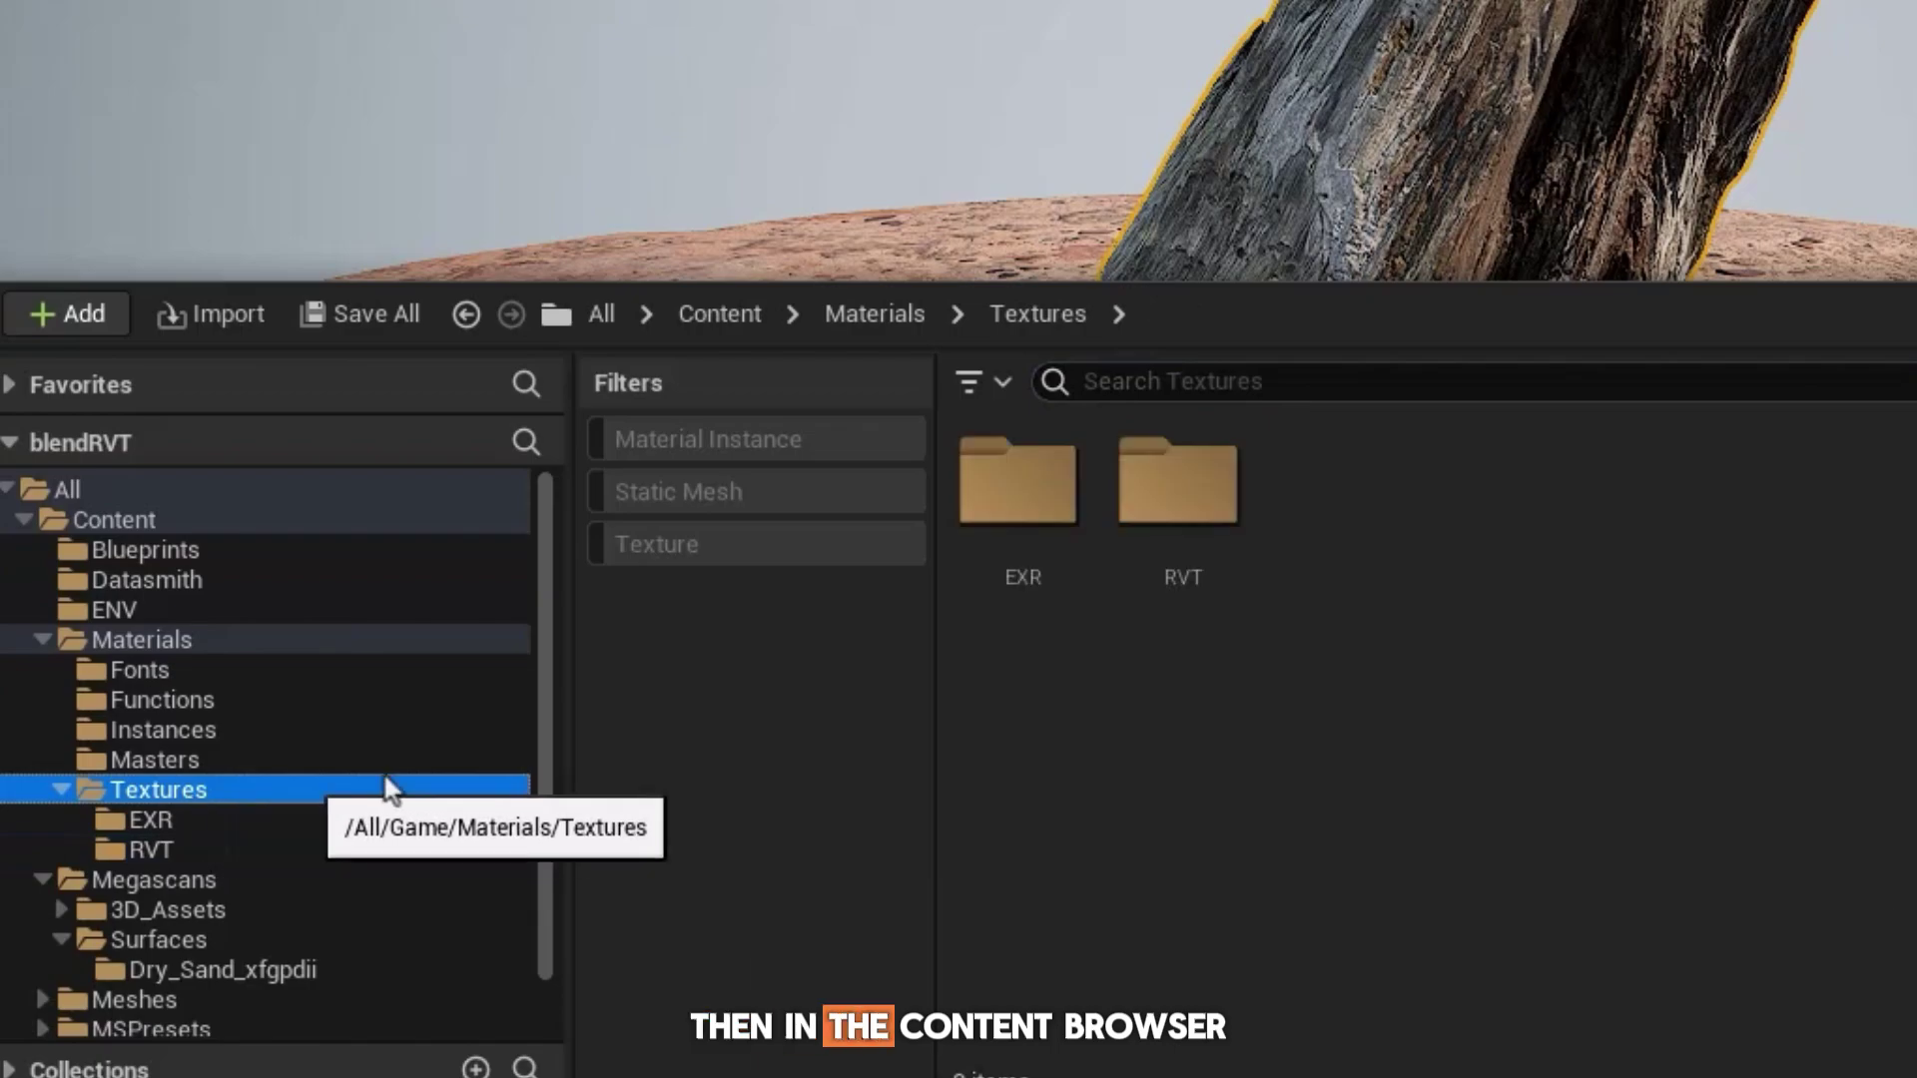
double_click(1226, 495)
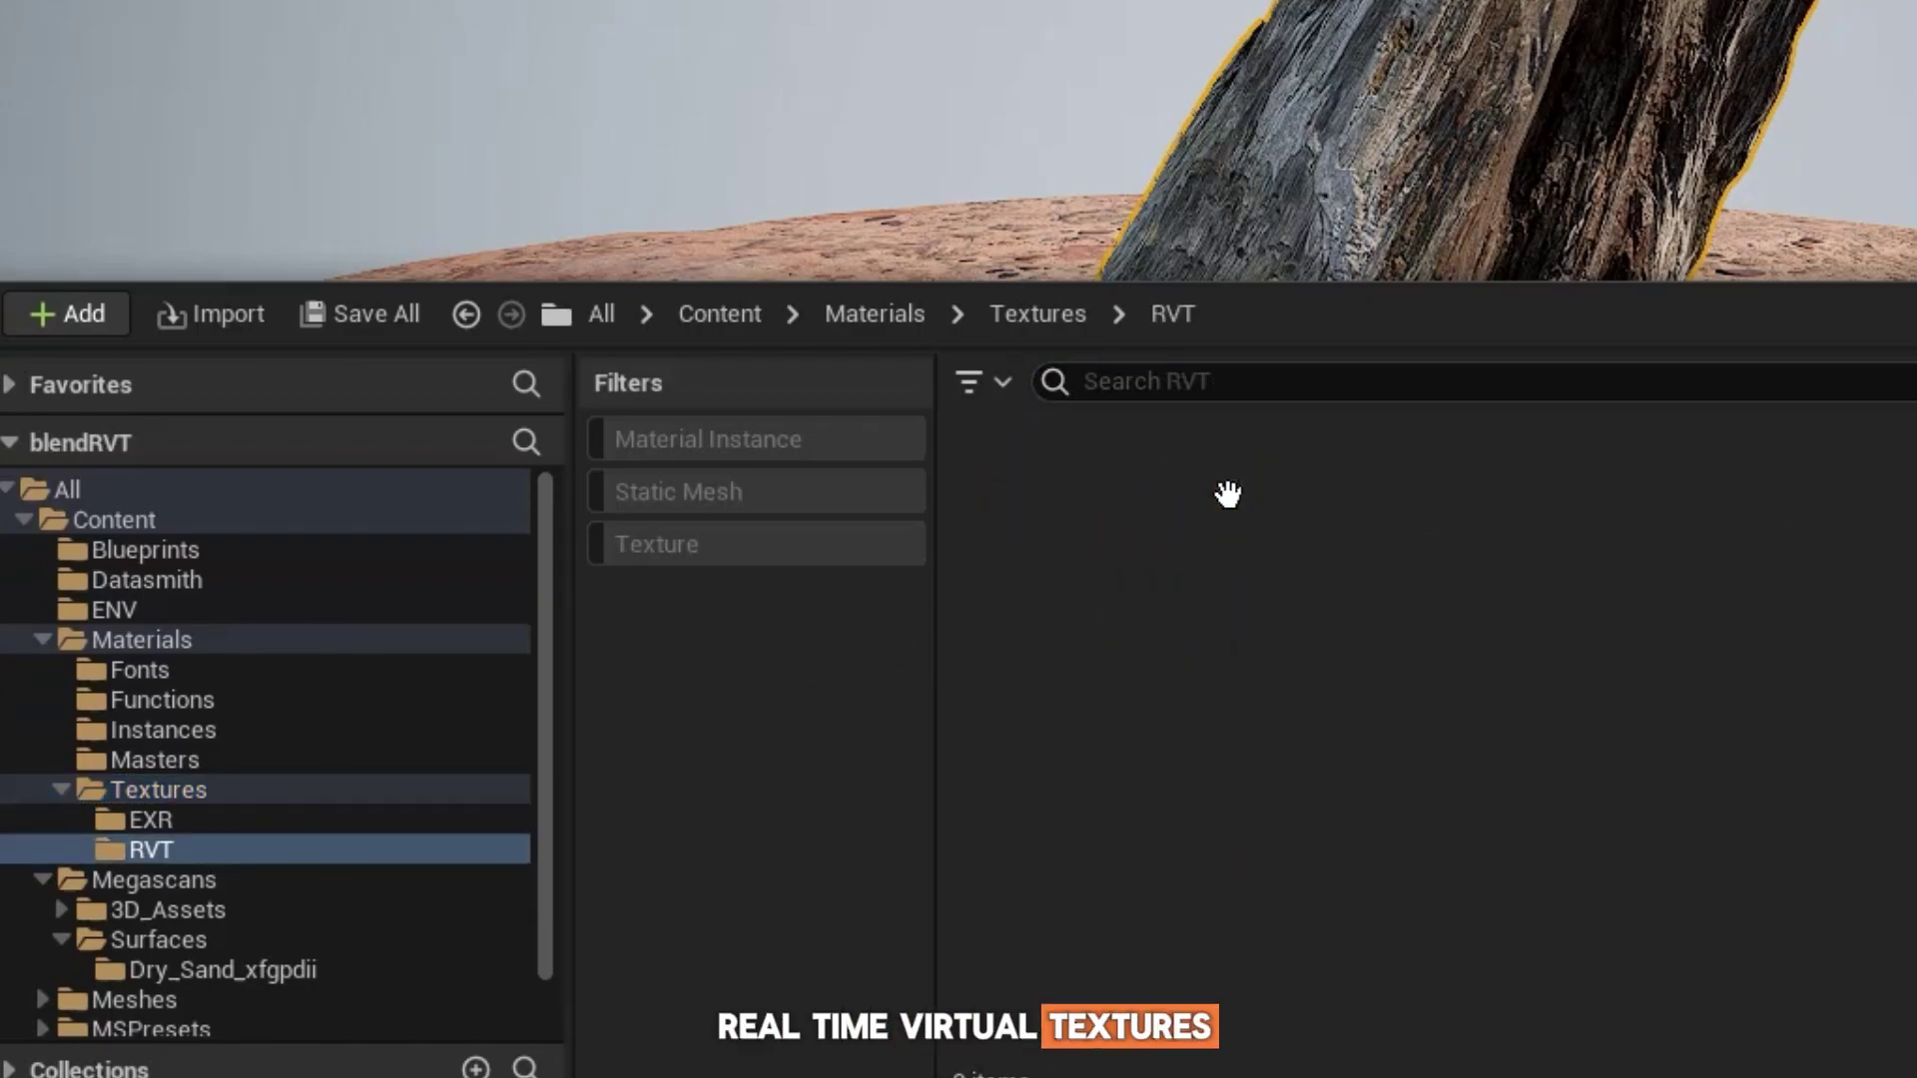
right_click(1226, 495)
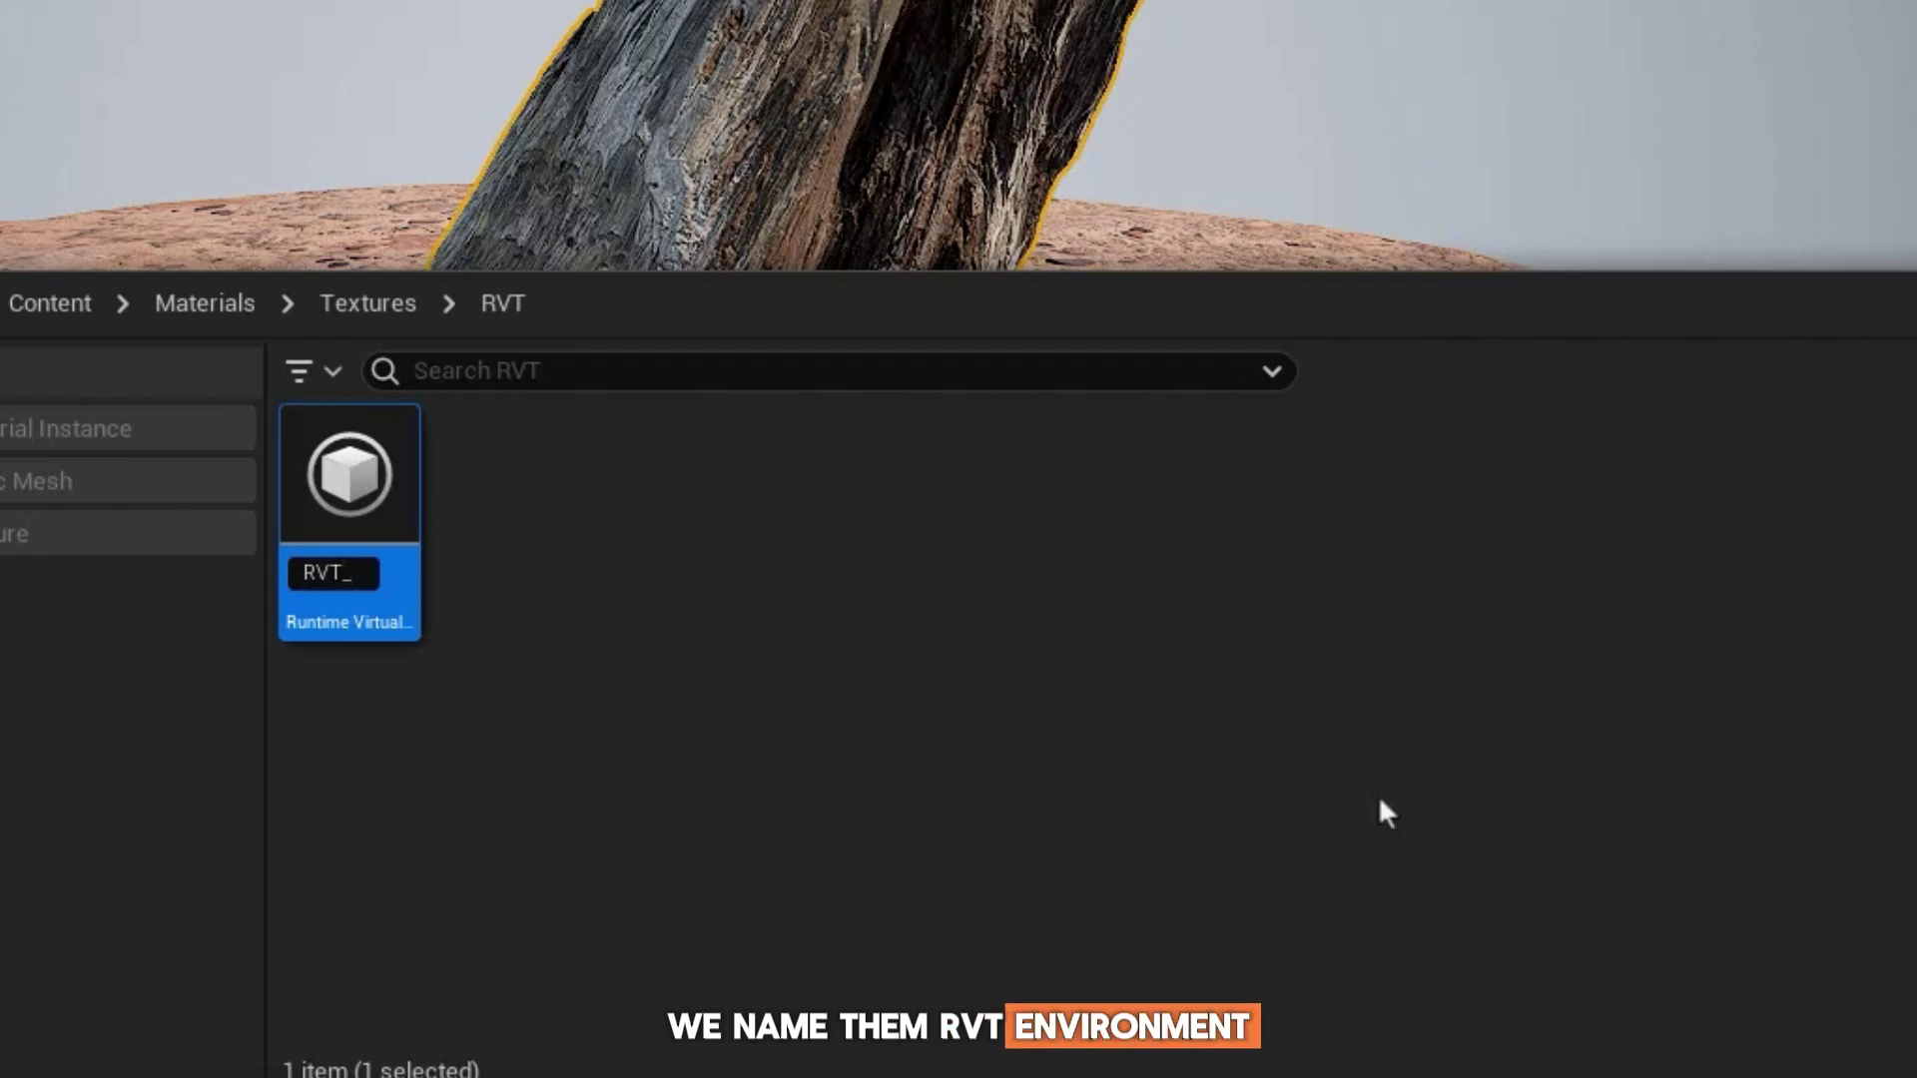
type("Environment")
type("RVT_he")
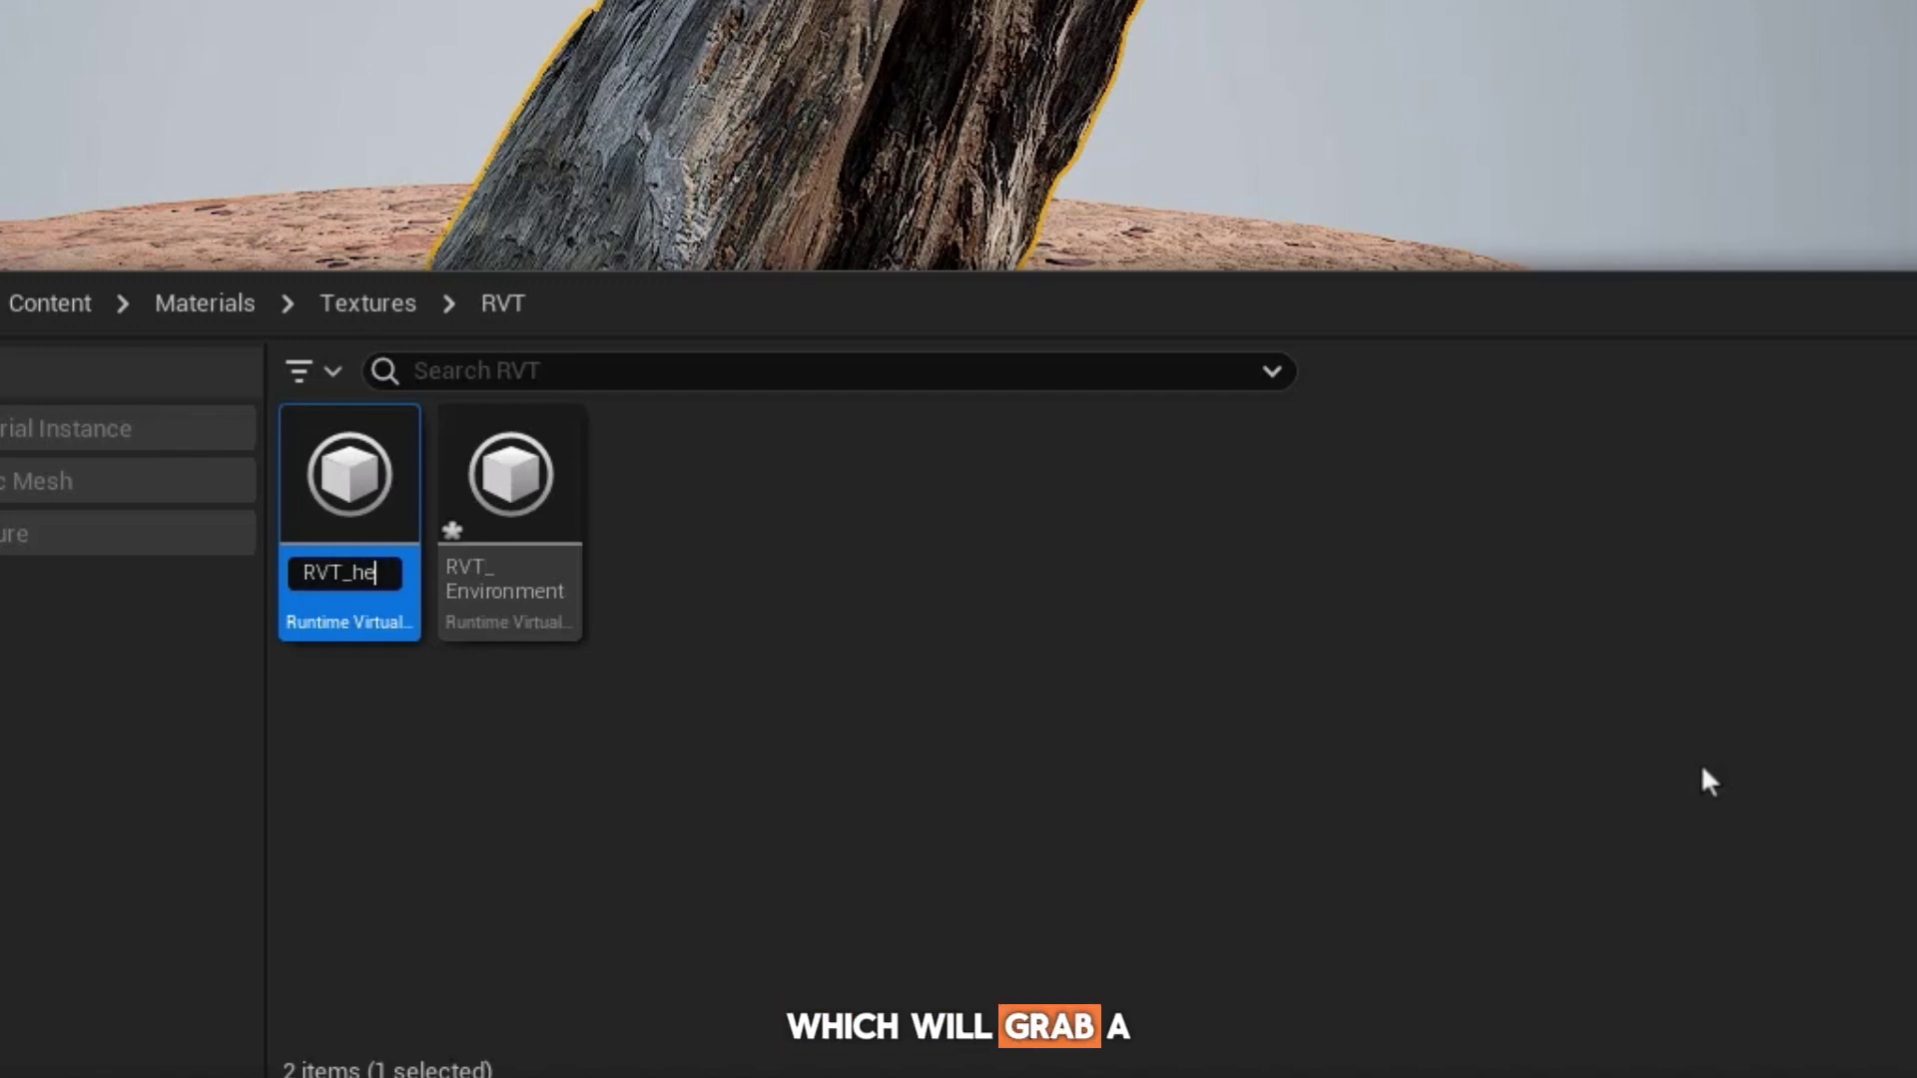
key("BackSpace")
key("BackSpace")
type("Height")
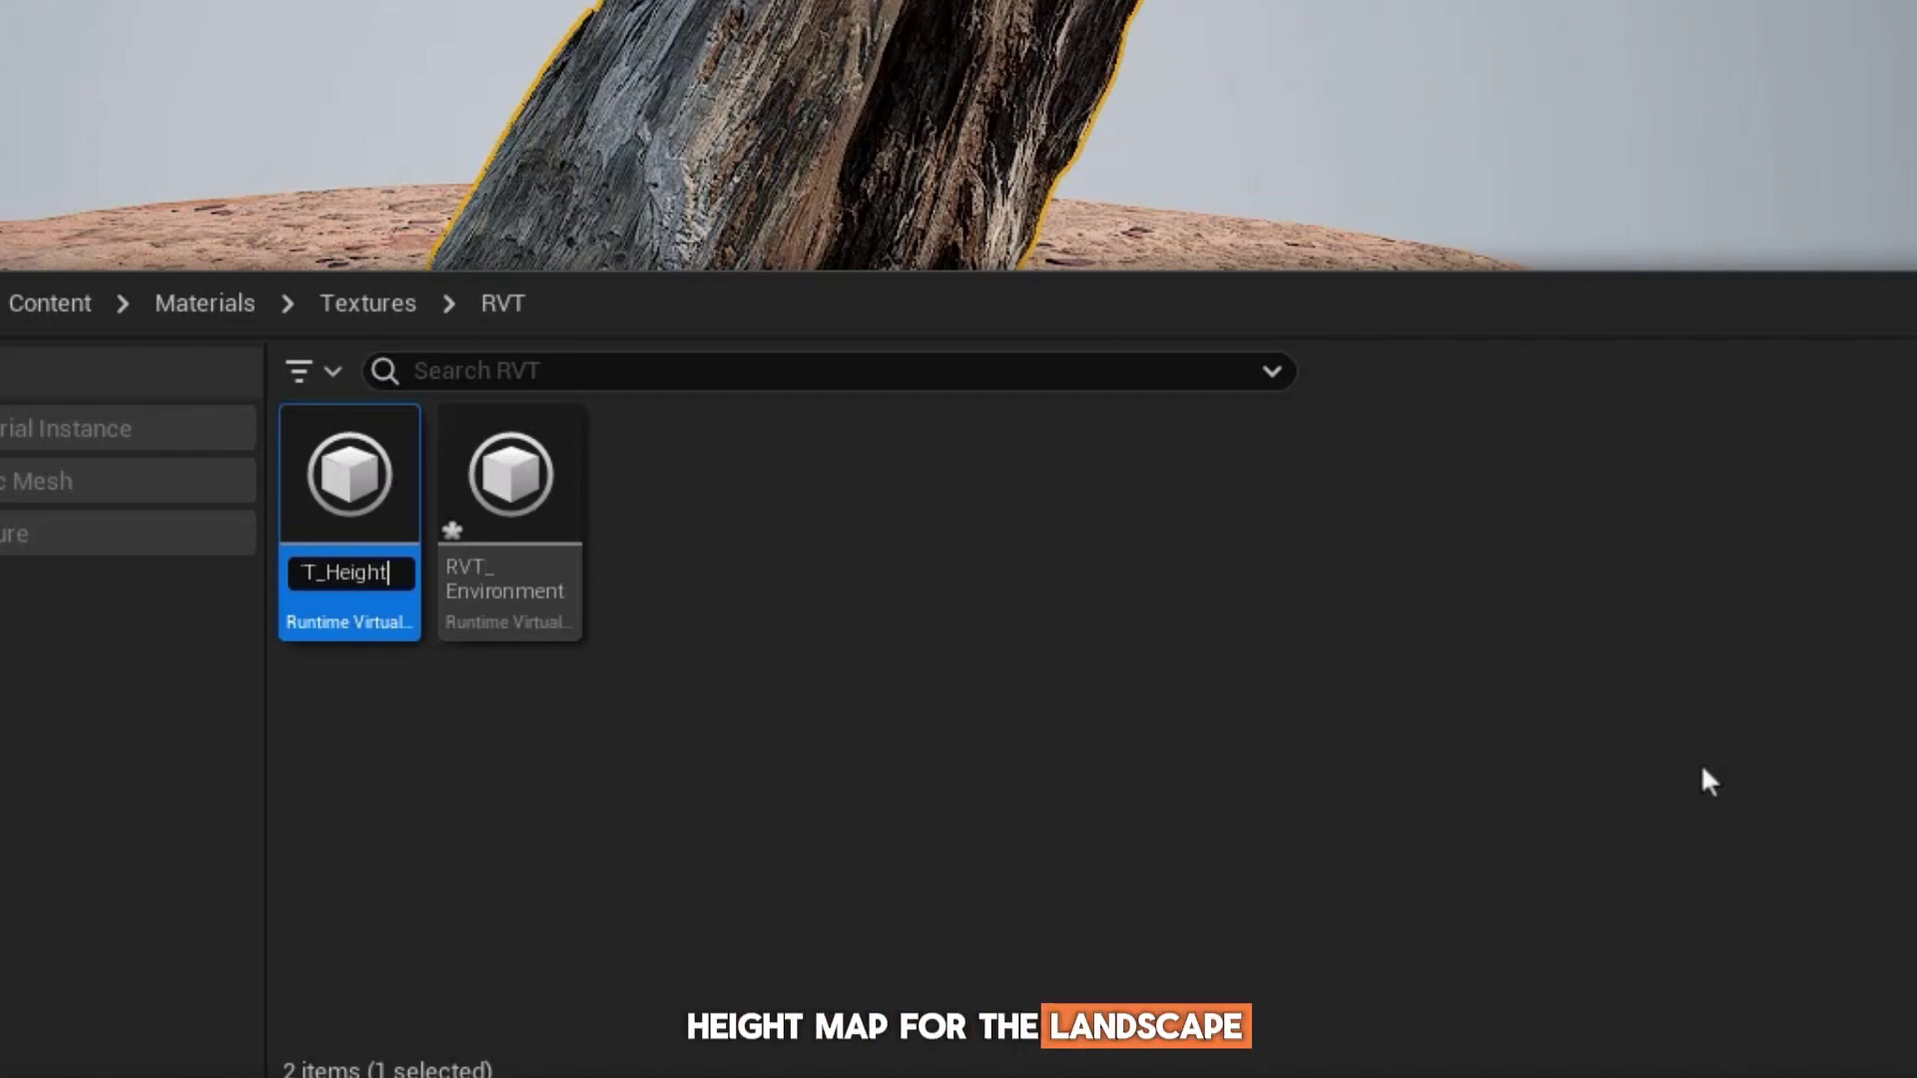
key("Return")
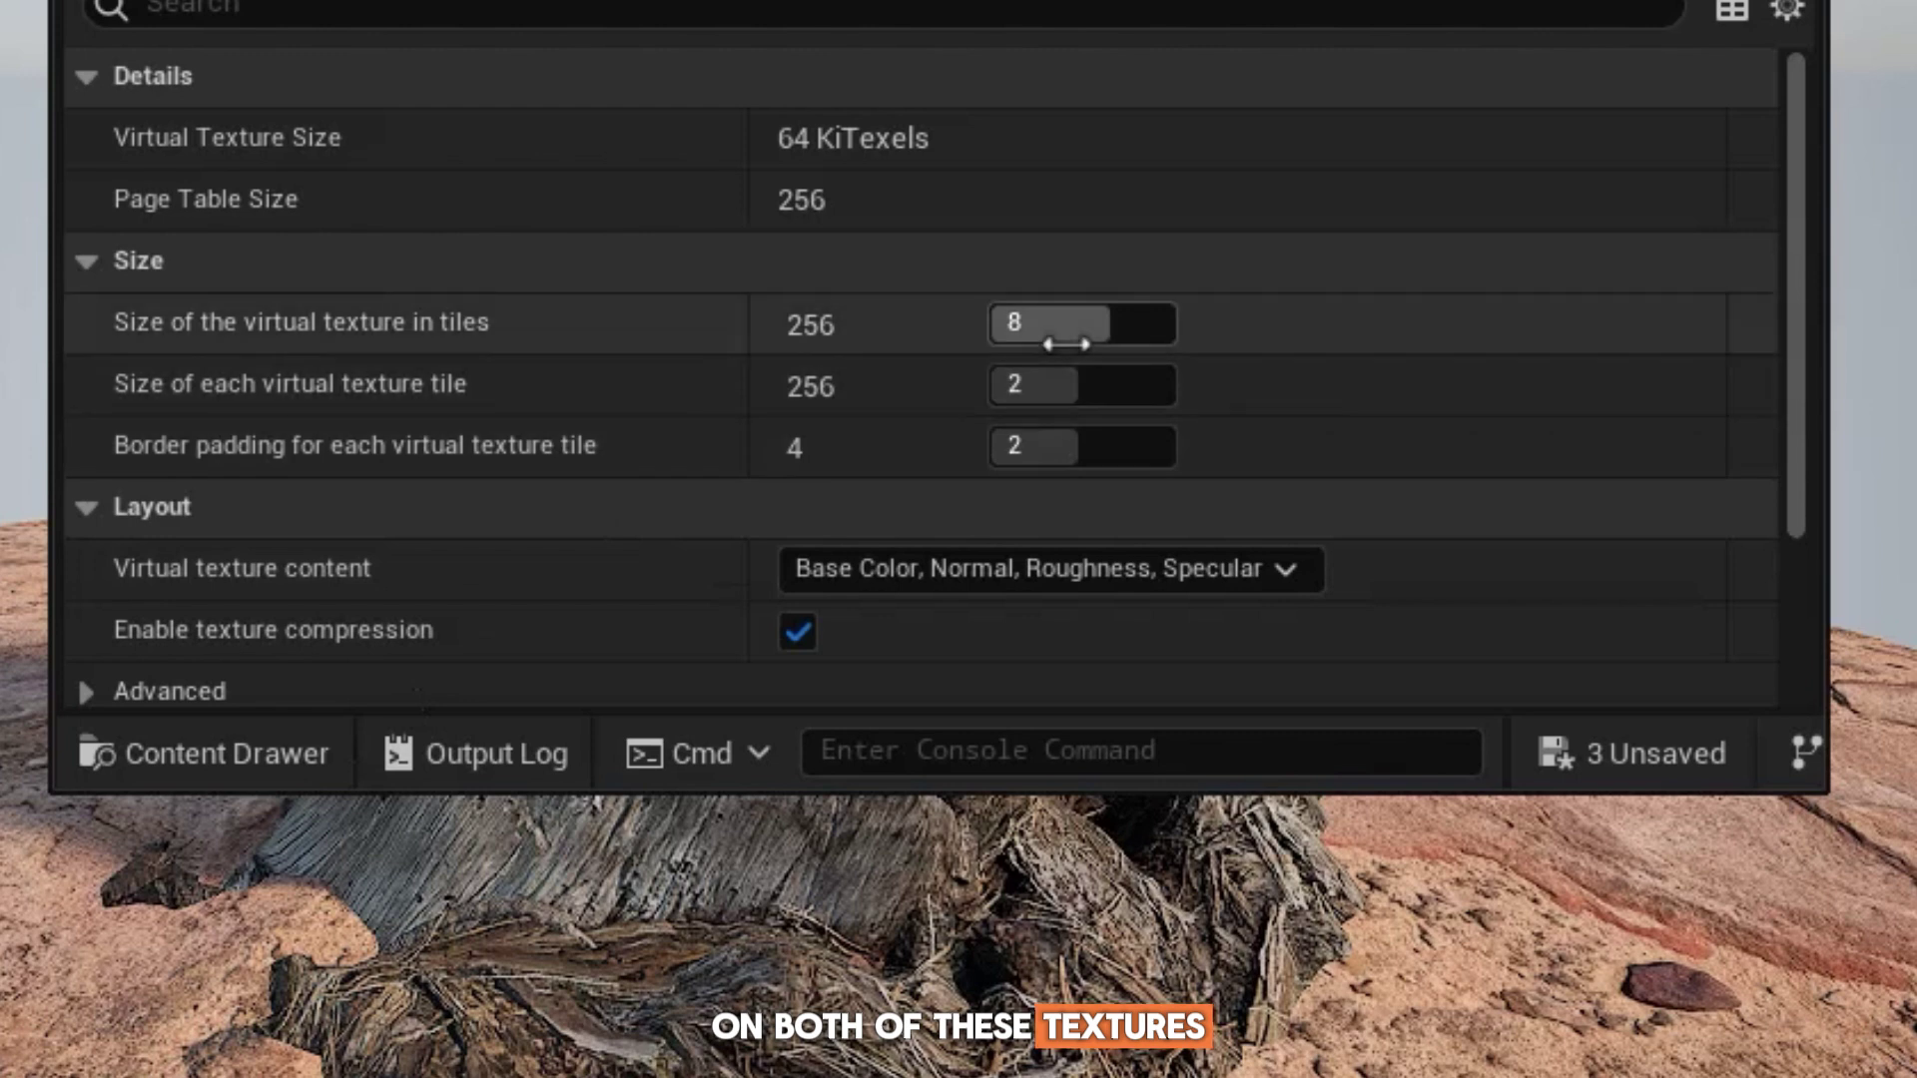
Set the virtual texture size to 10 tiles and make RVT_Height store World Height.
left_click(1065, 339)
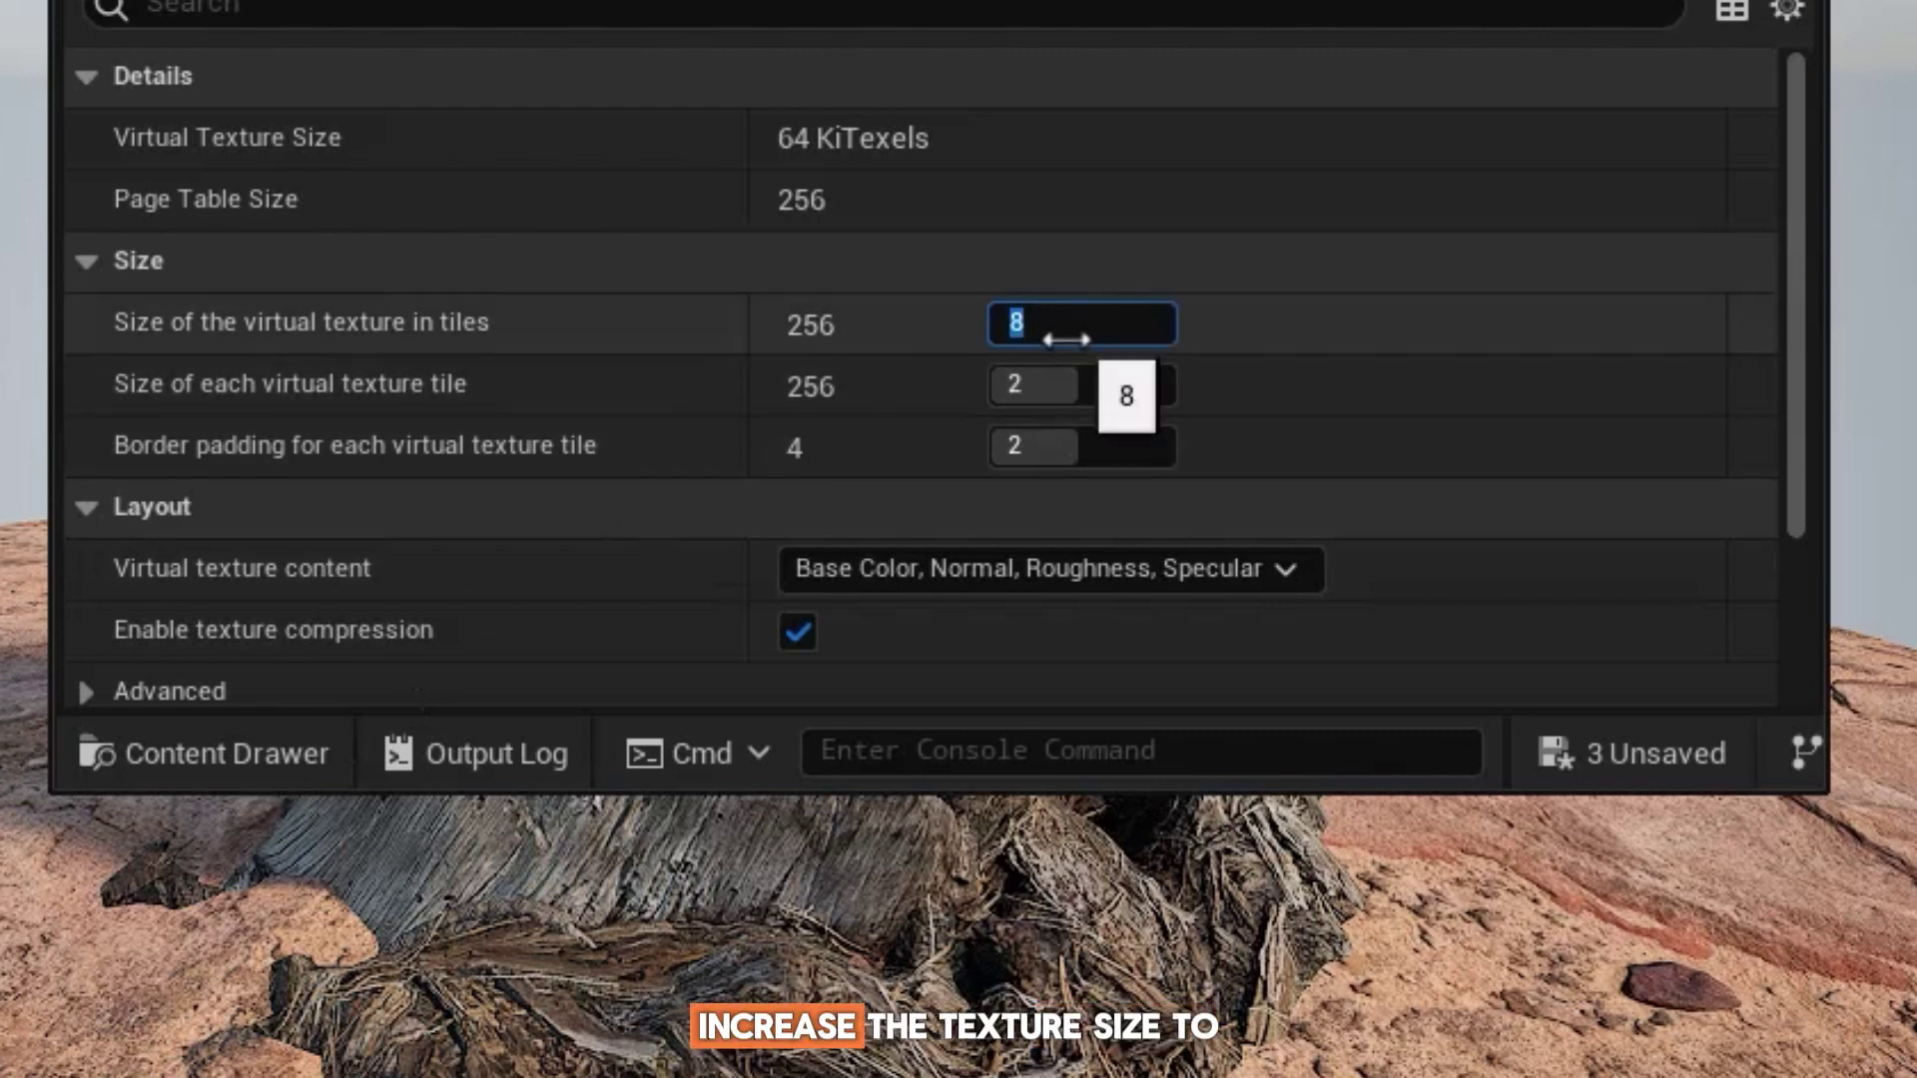
key("Return")
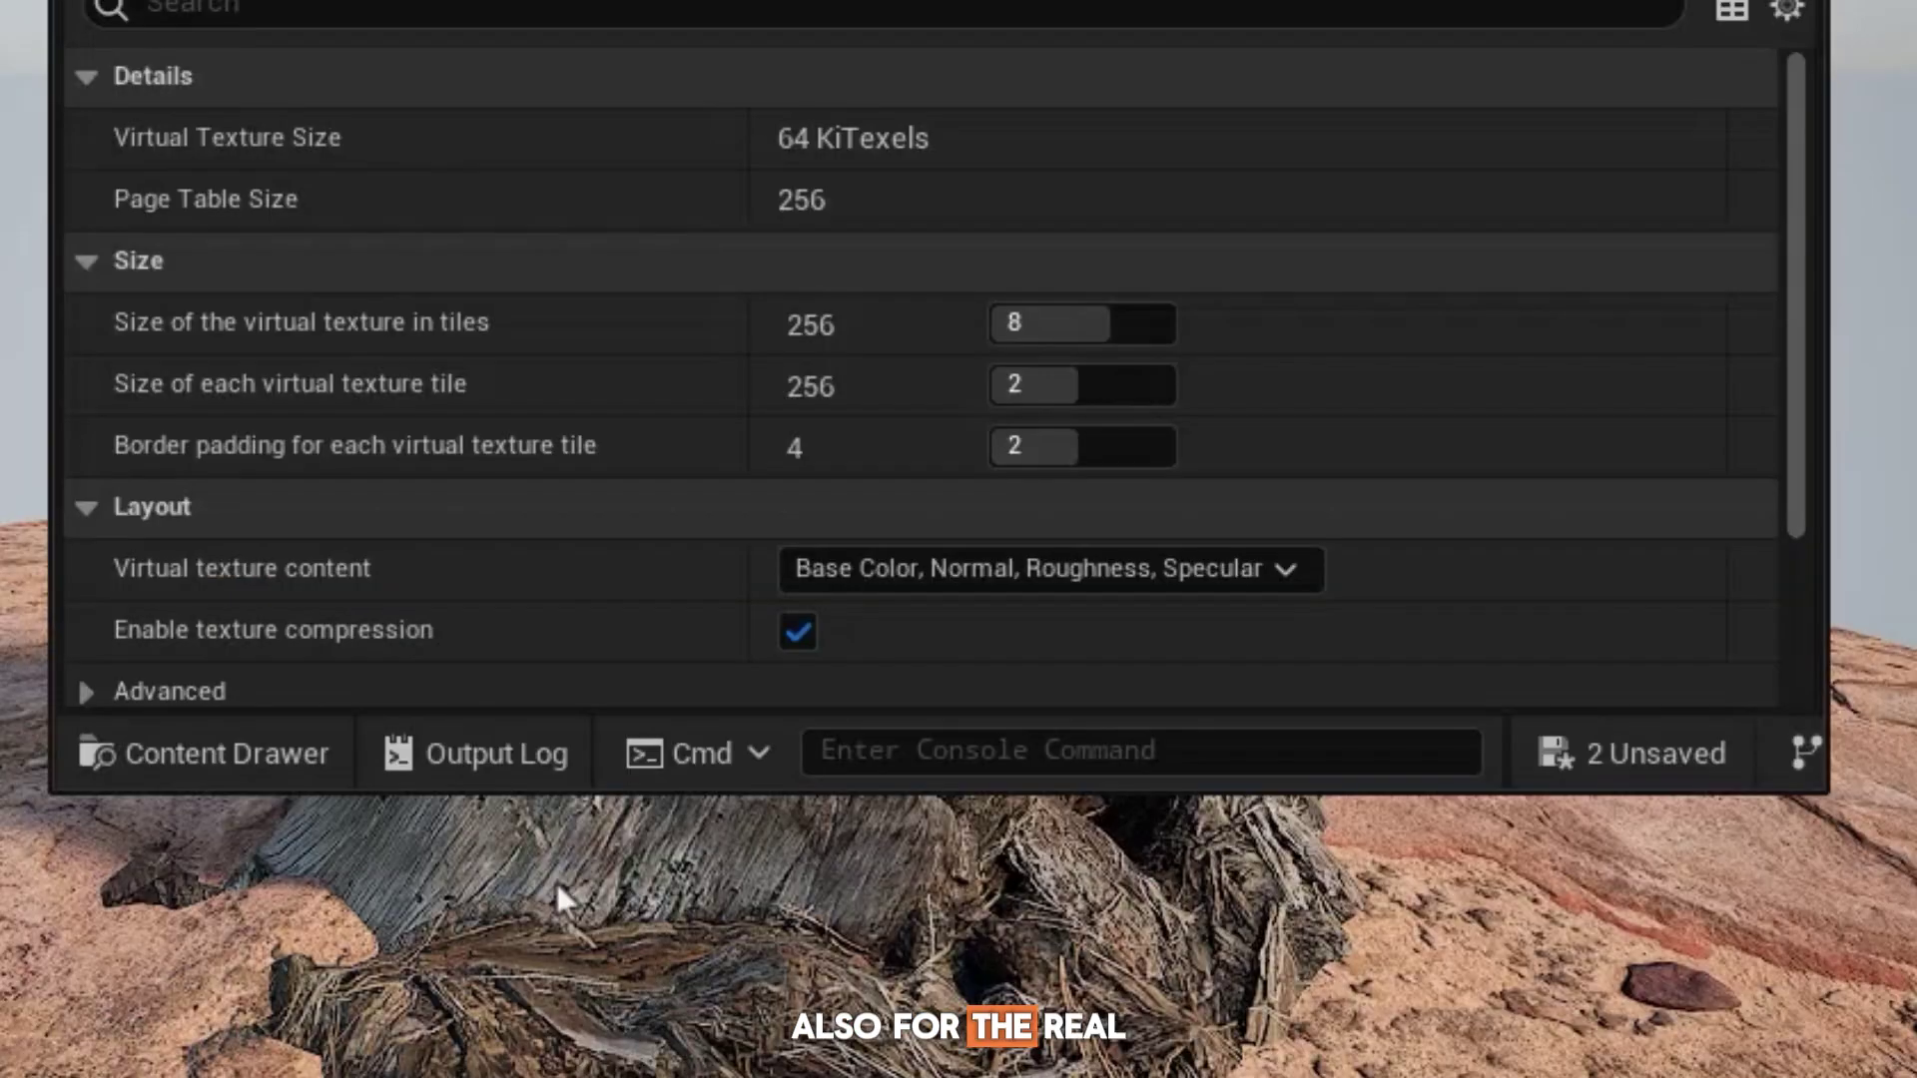
double_click(553, 876)
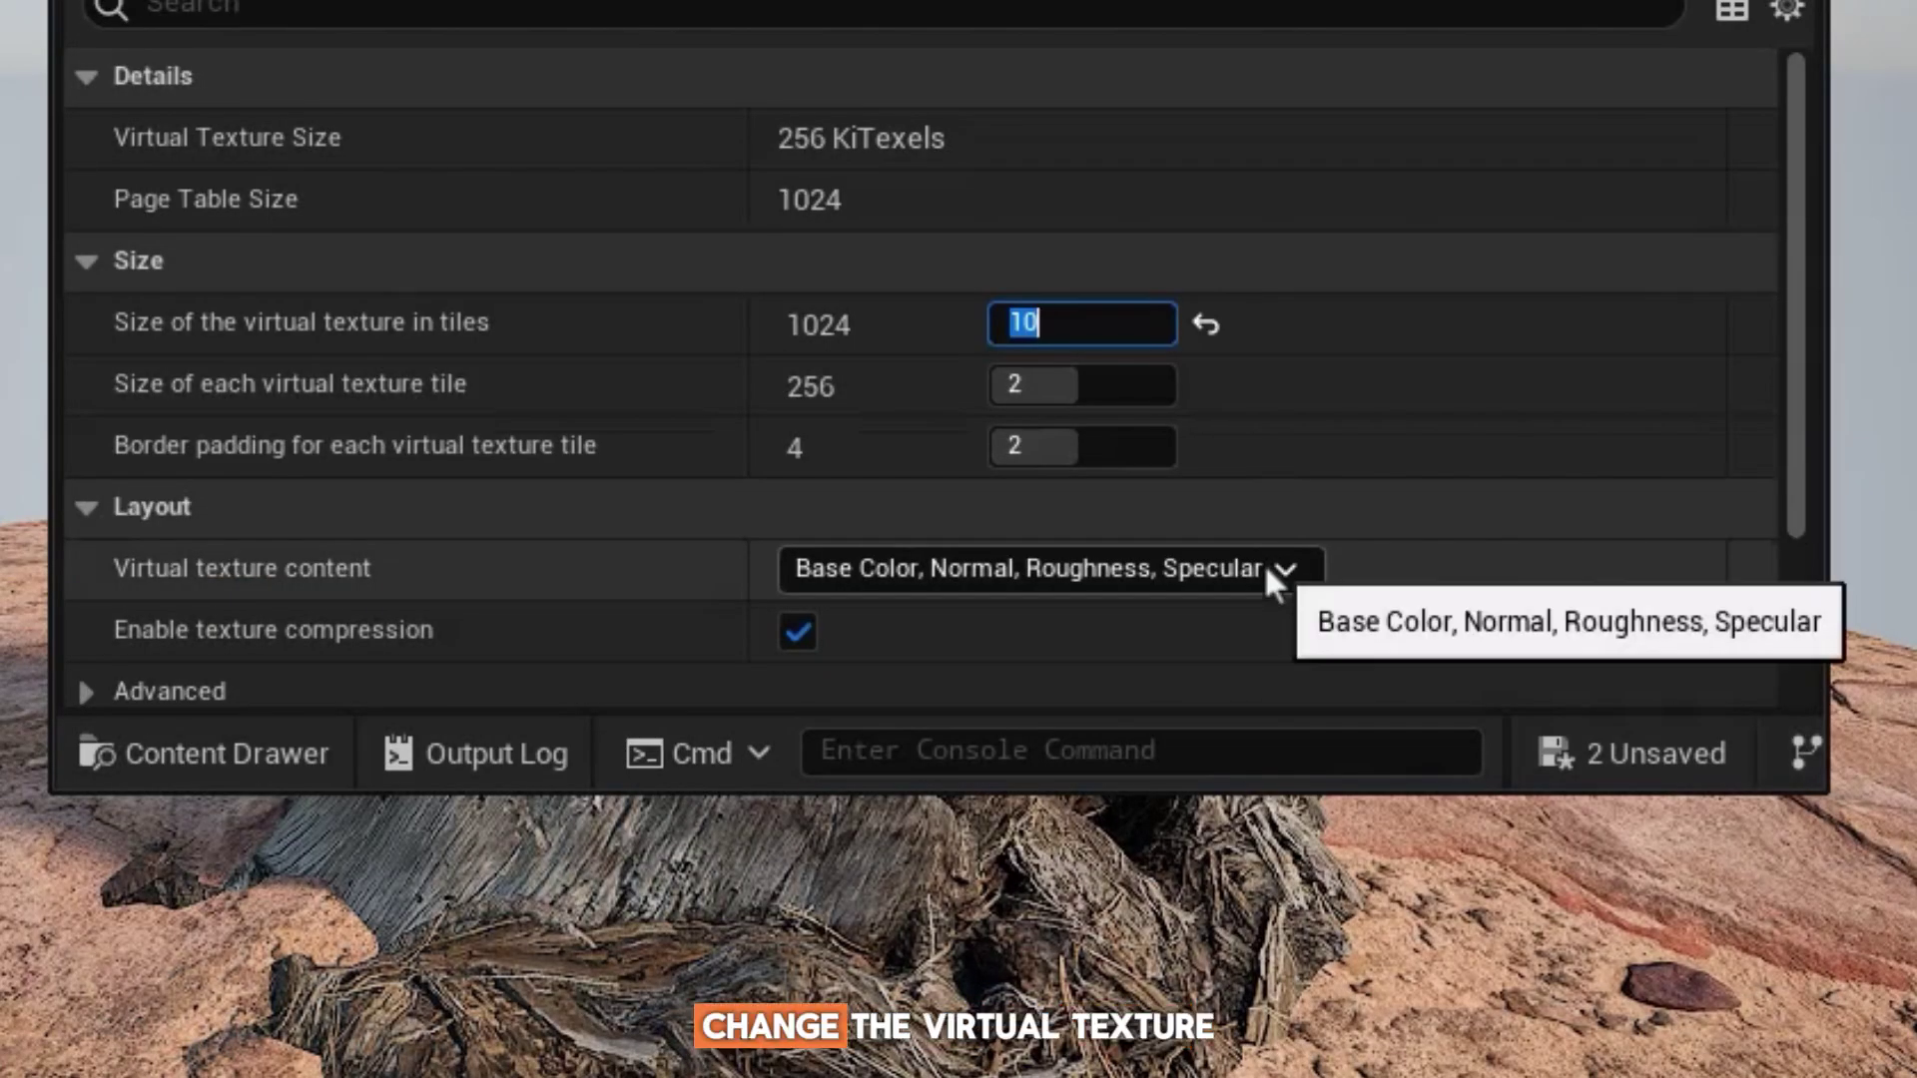
left_click(1264, 563)
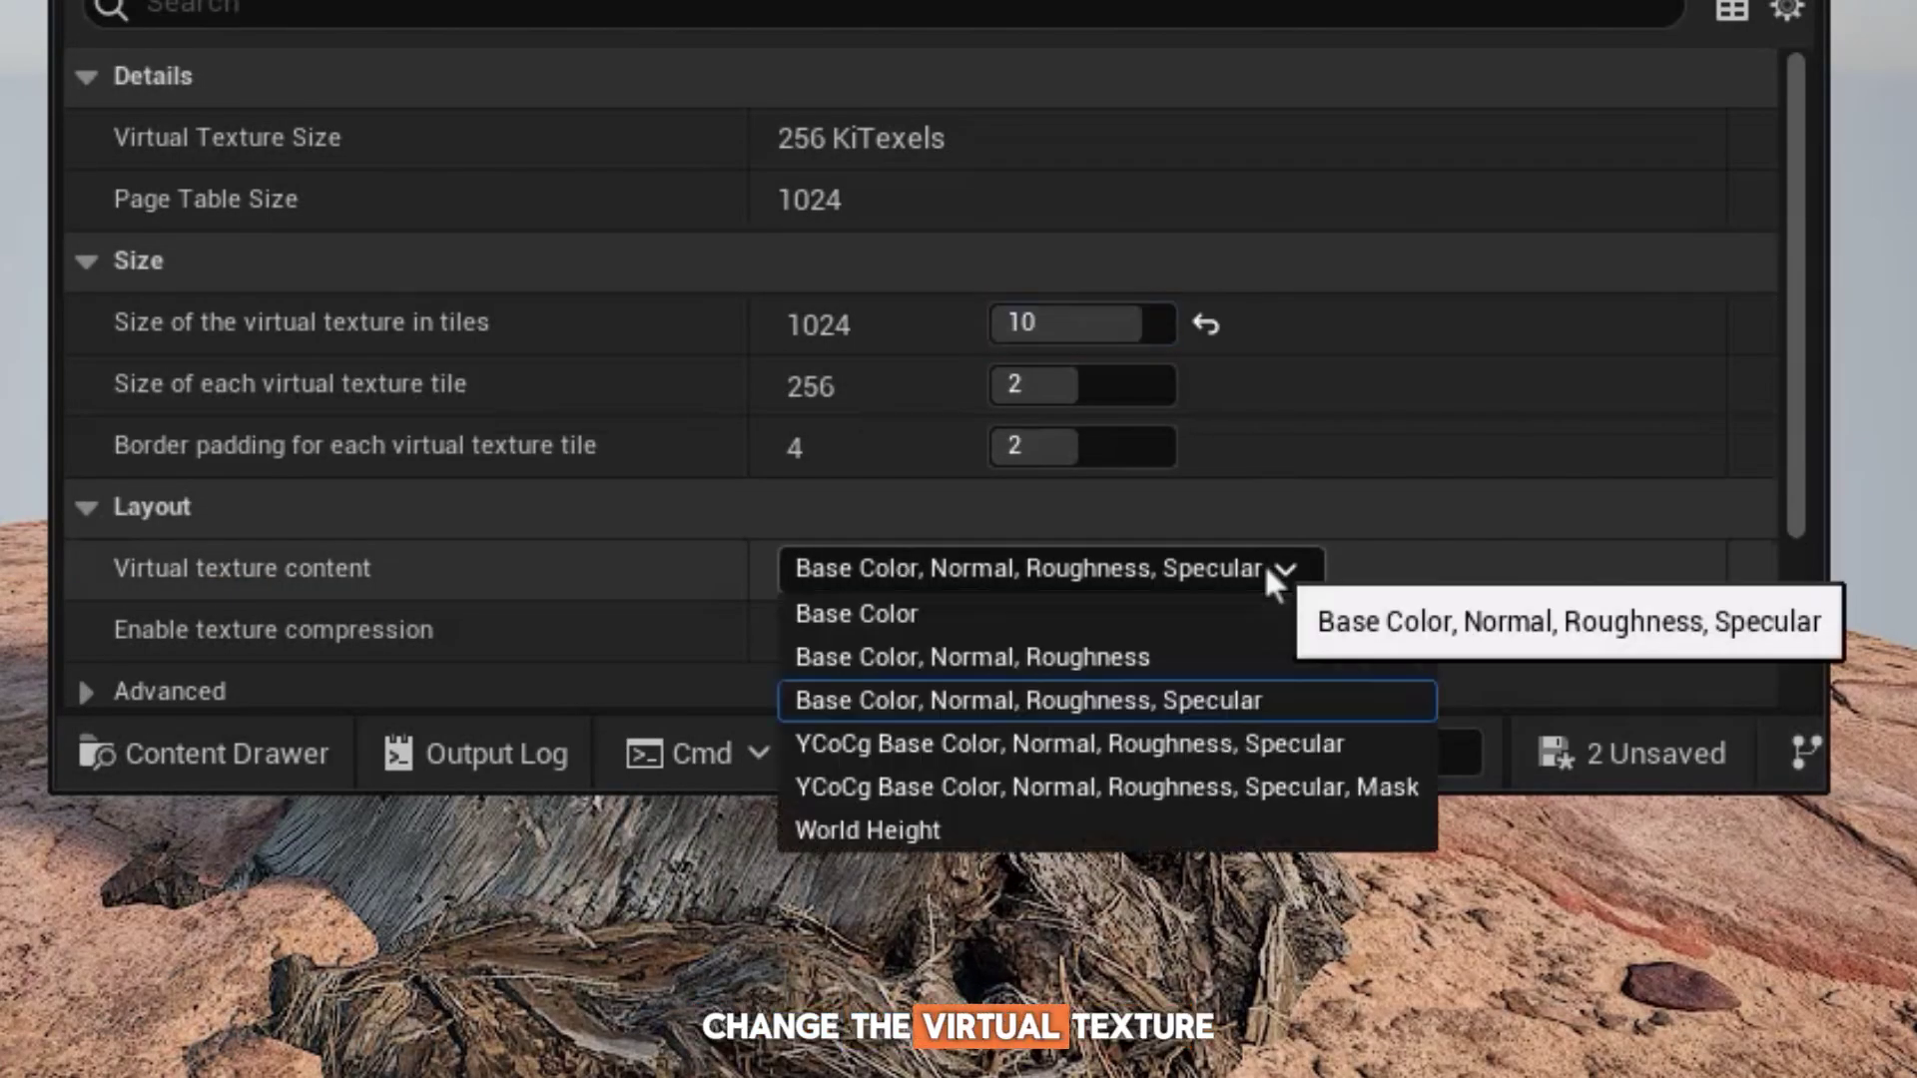
left_click(1001, 832)
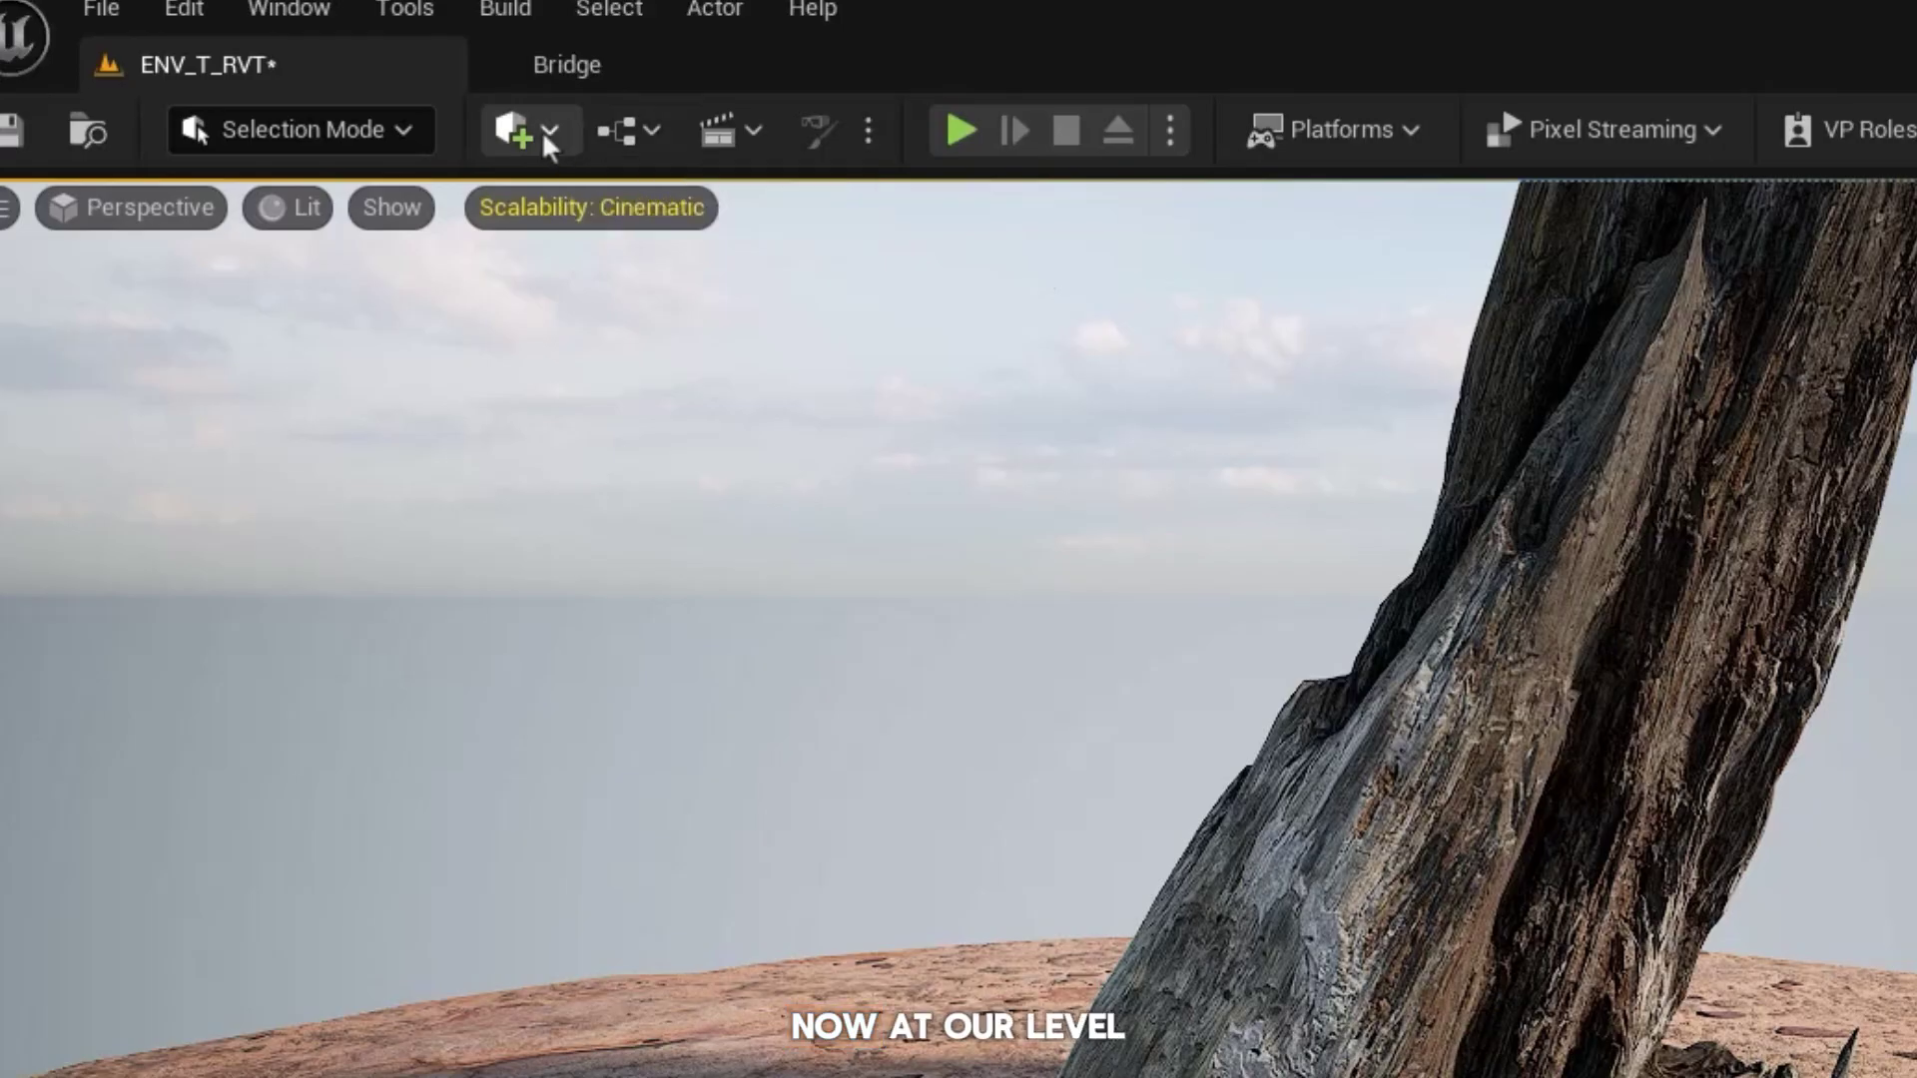
Place a Runtime Virtual Texture Volume using RVT_Environment, with bounds set from the landscape.
left_click(541, 131)
type("runtim")
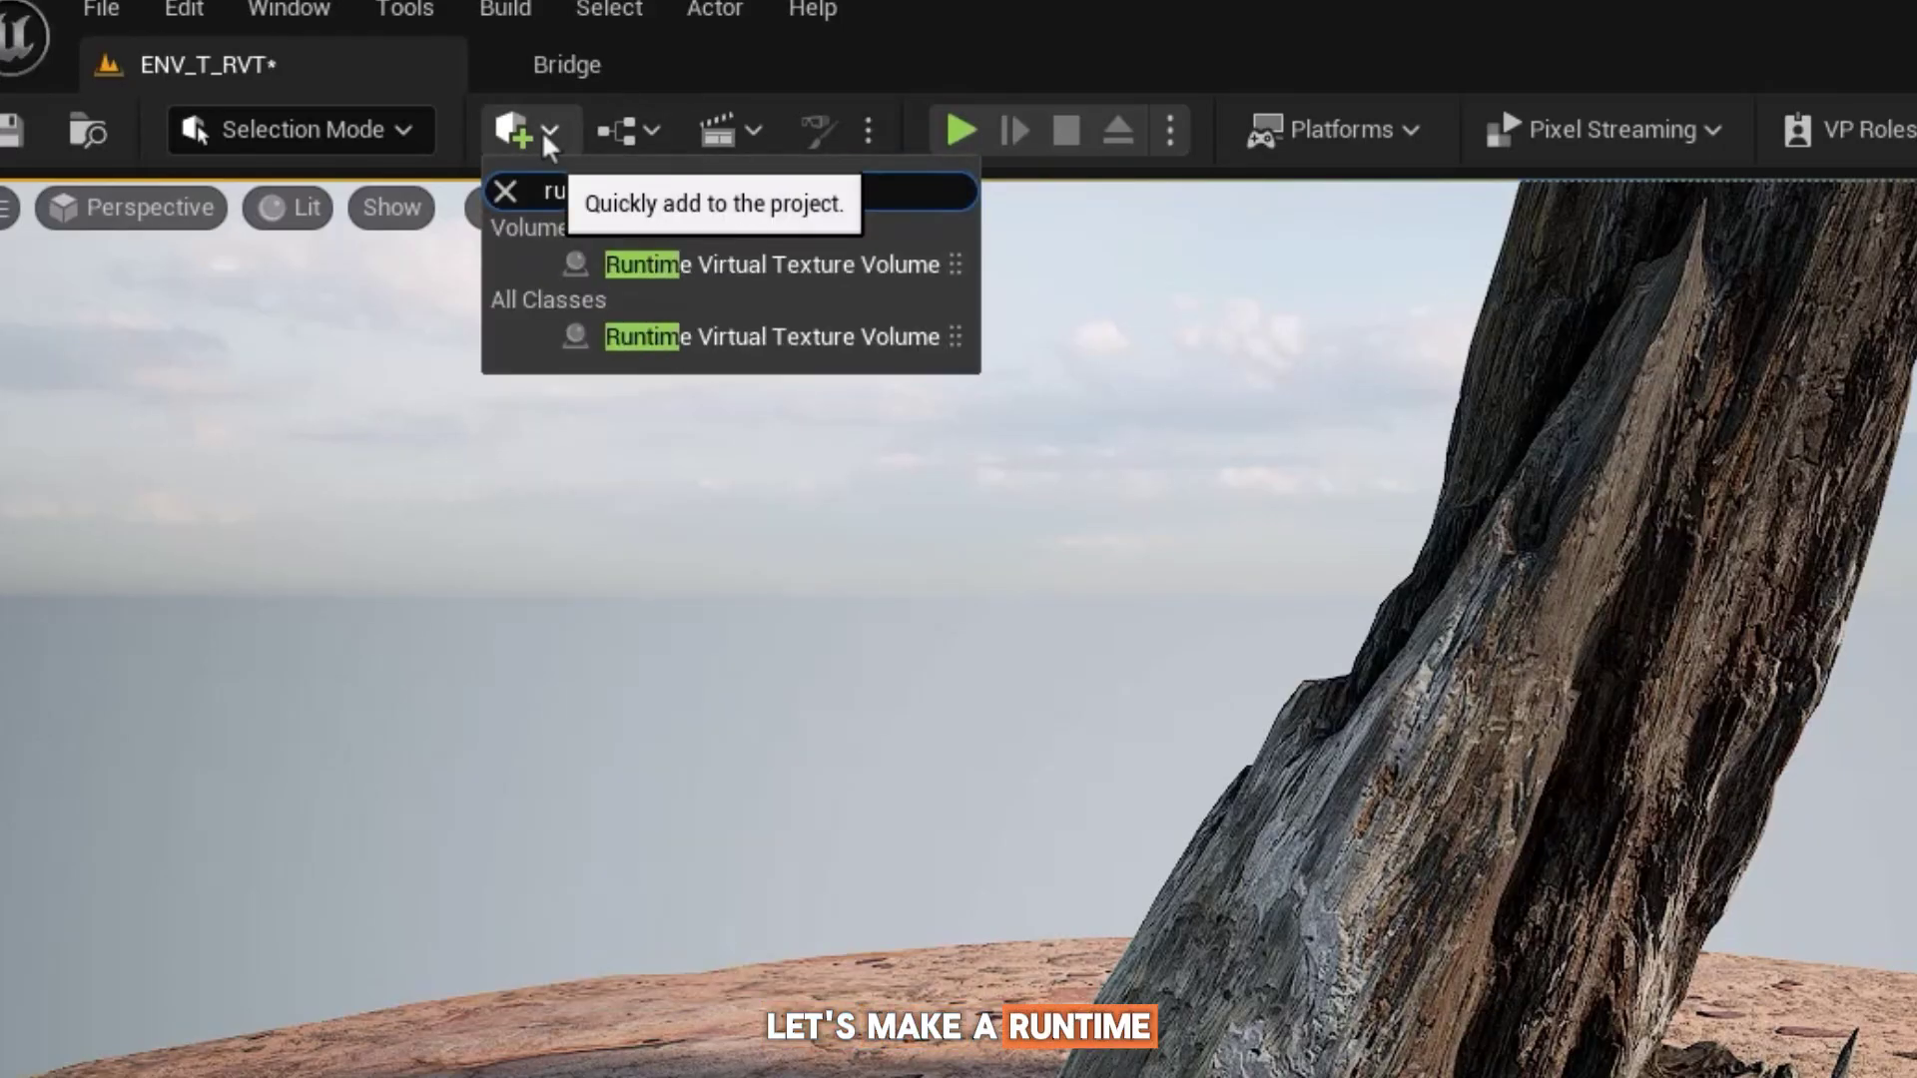
left_click(670, 249)
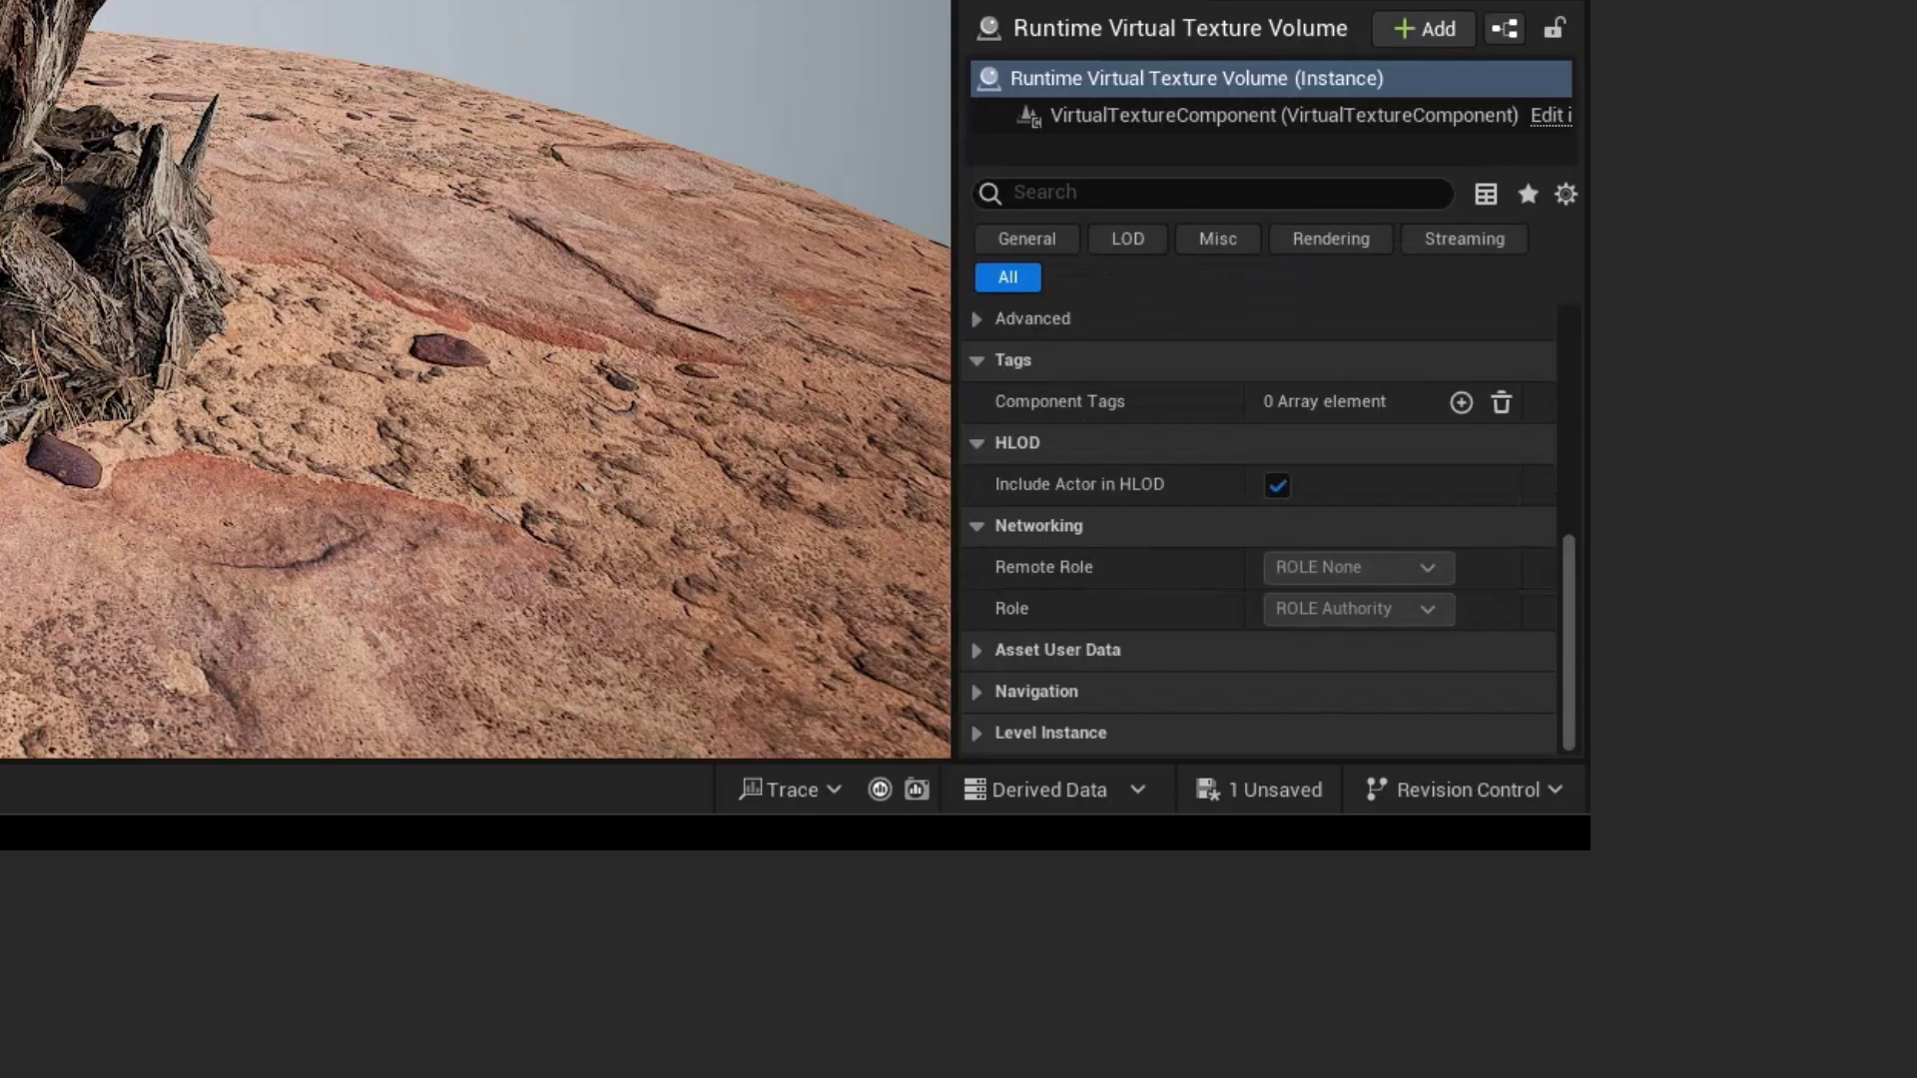
left_click(1487, 536)
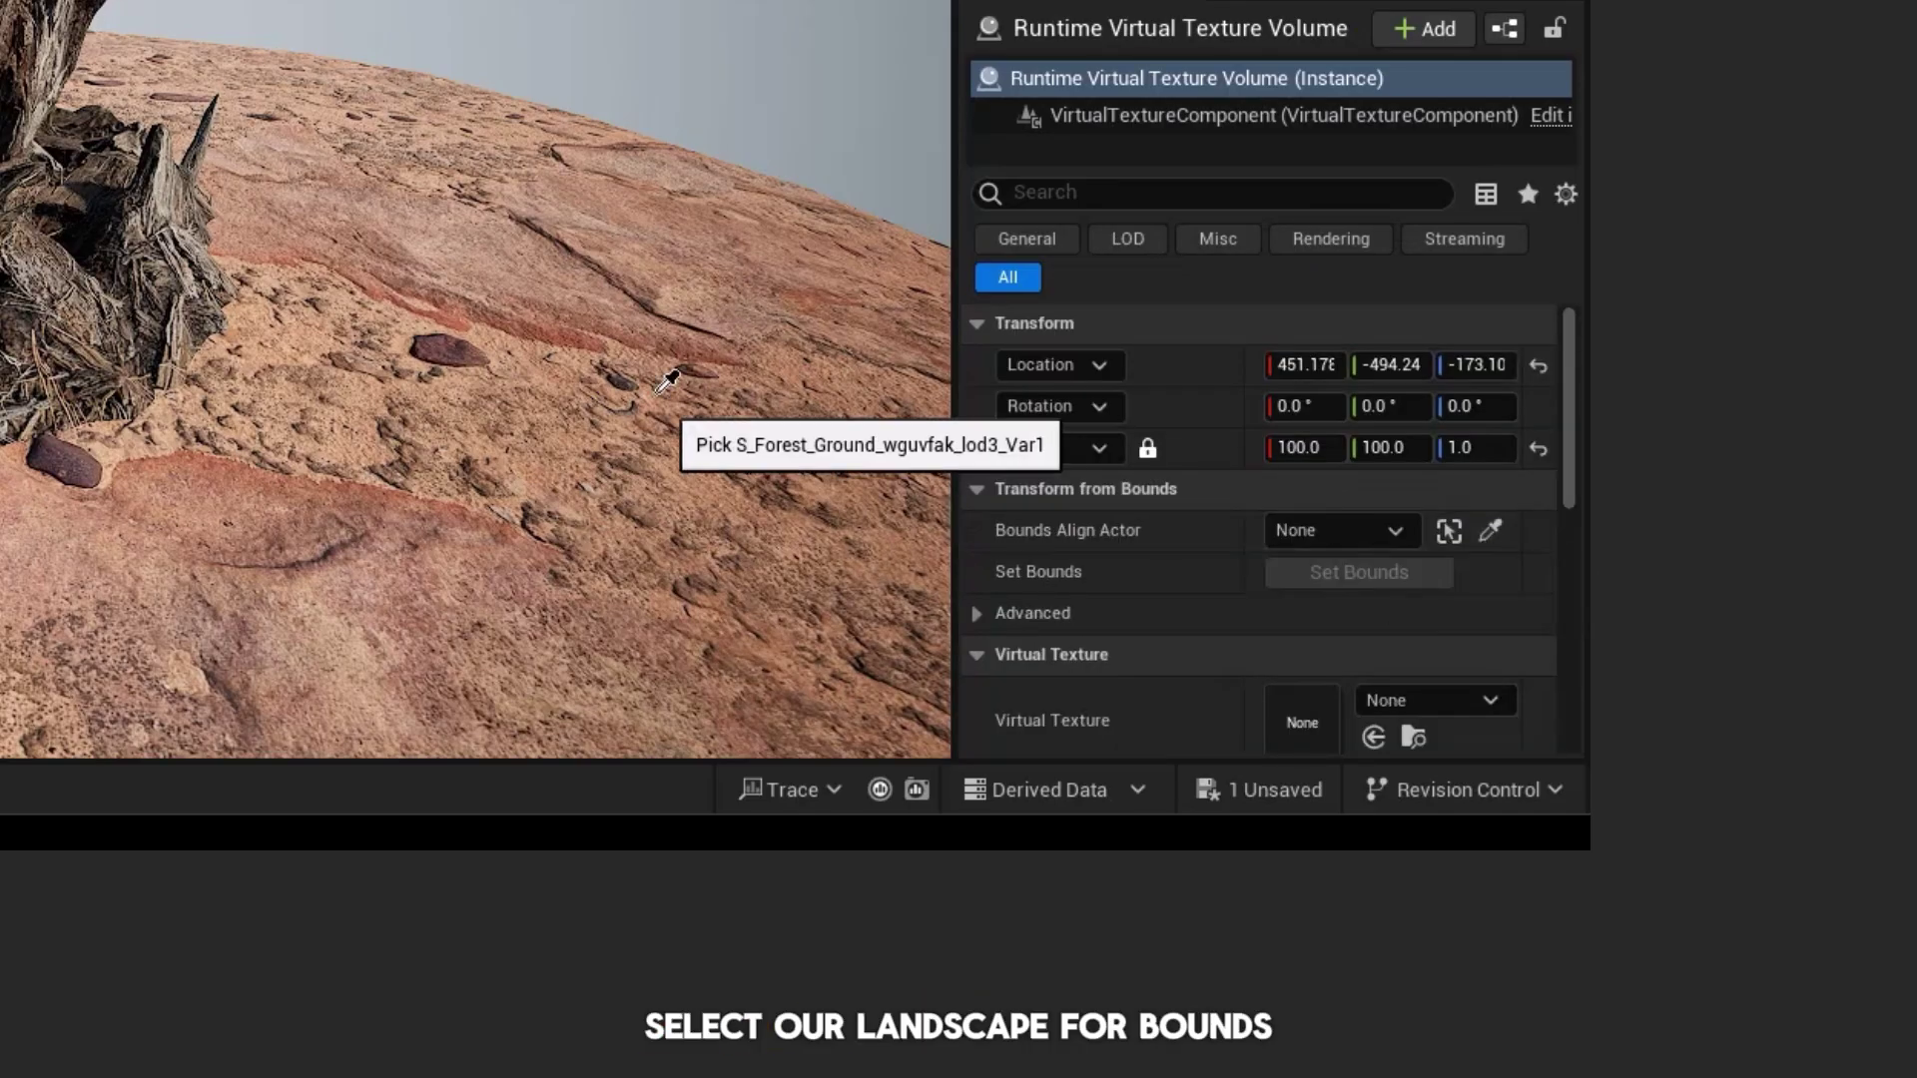
left_click(666, 381)
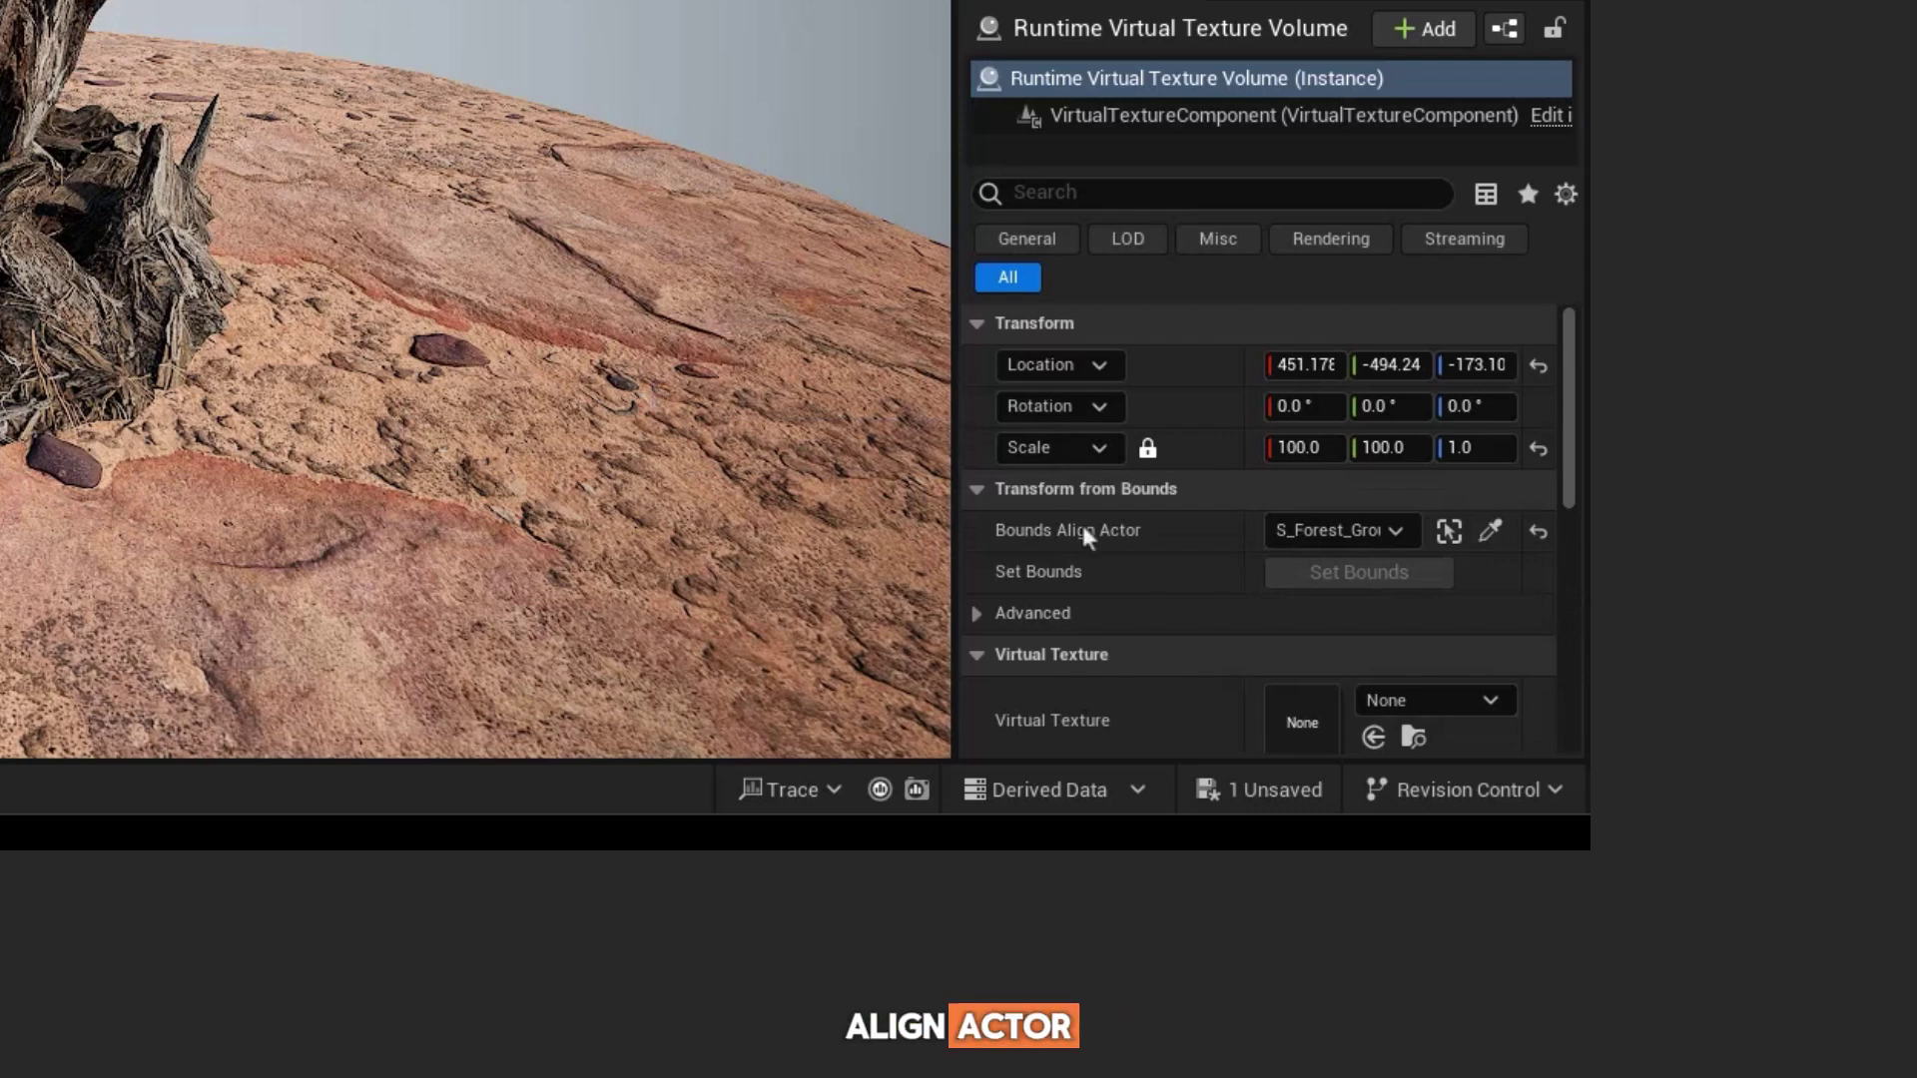
left_click(1405, 704)
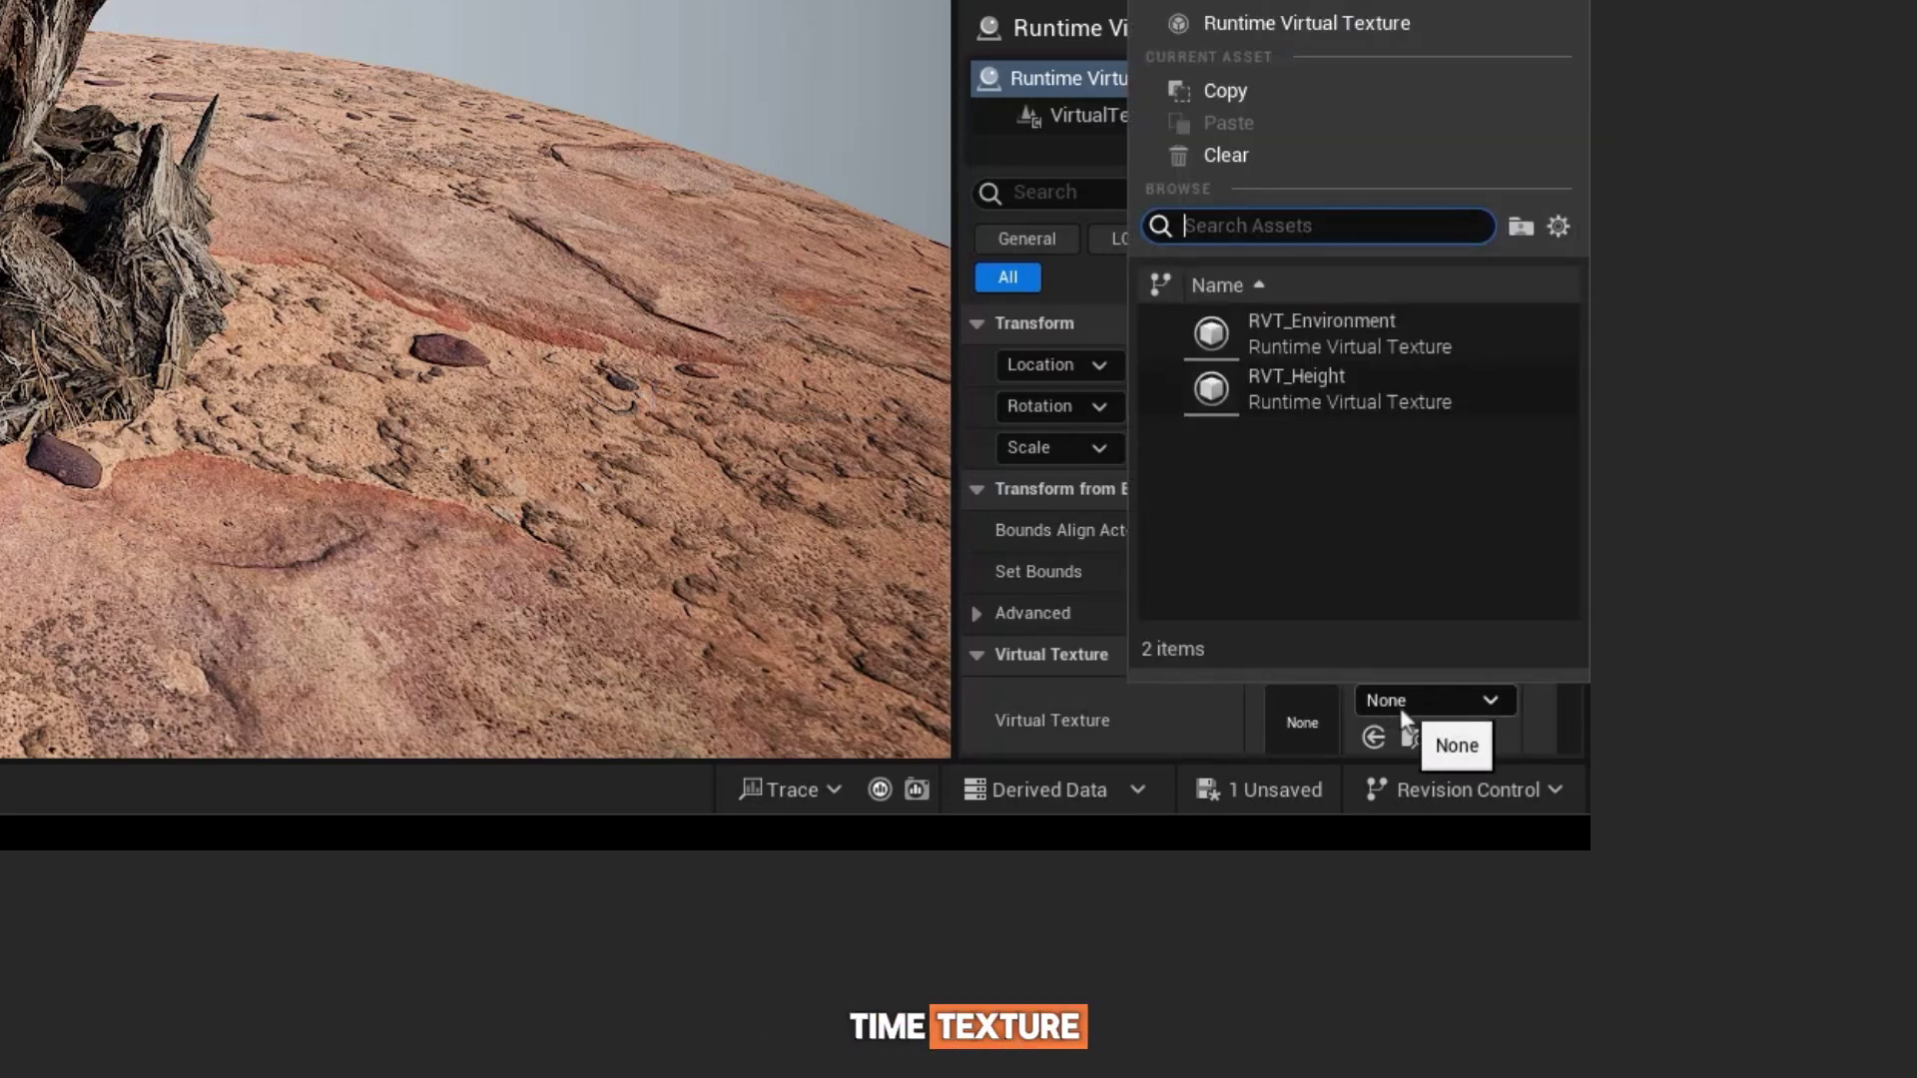
left_click(1404, 348)
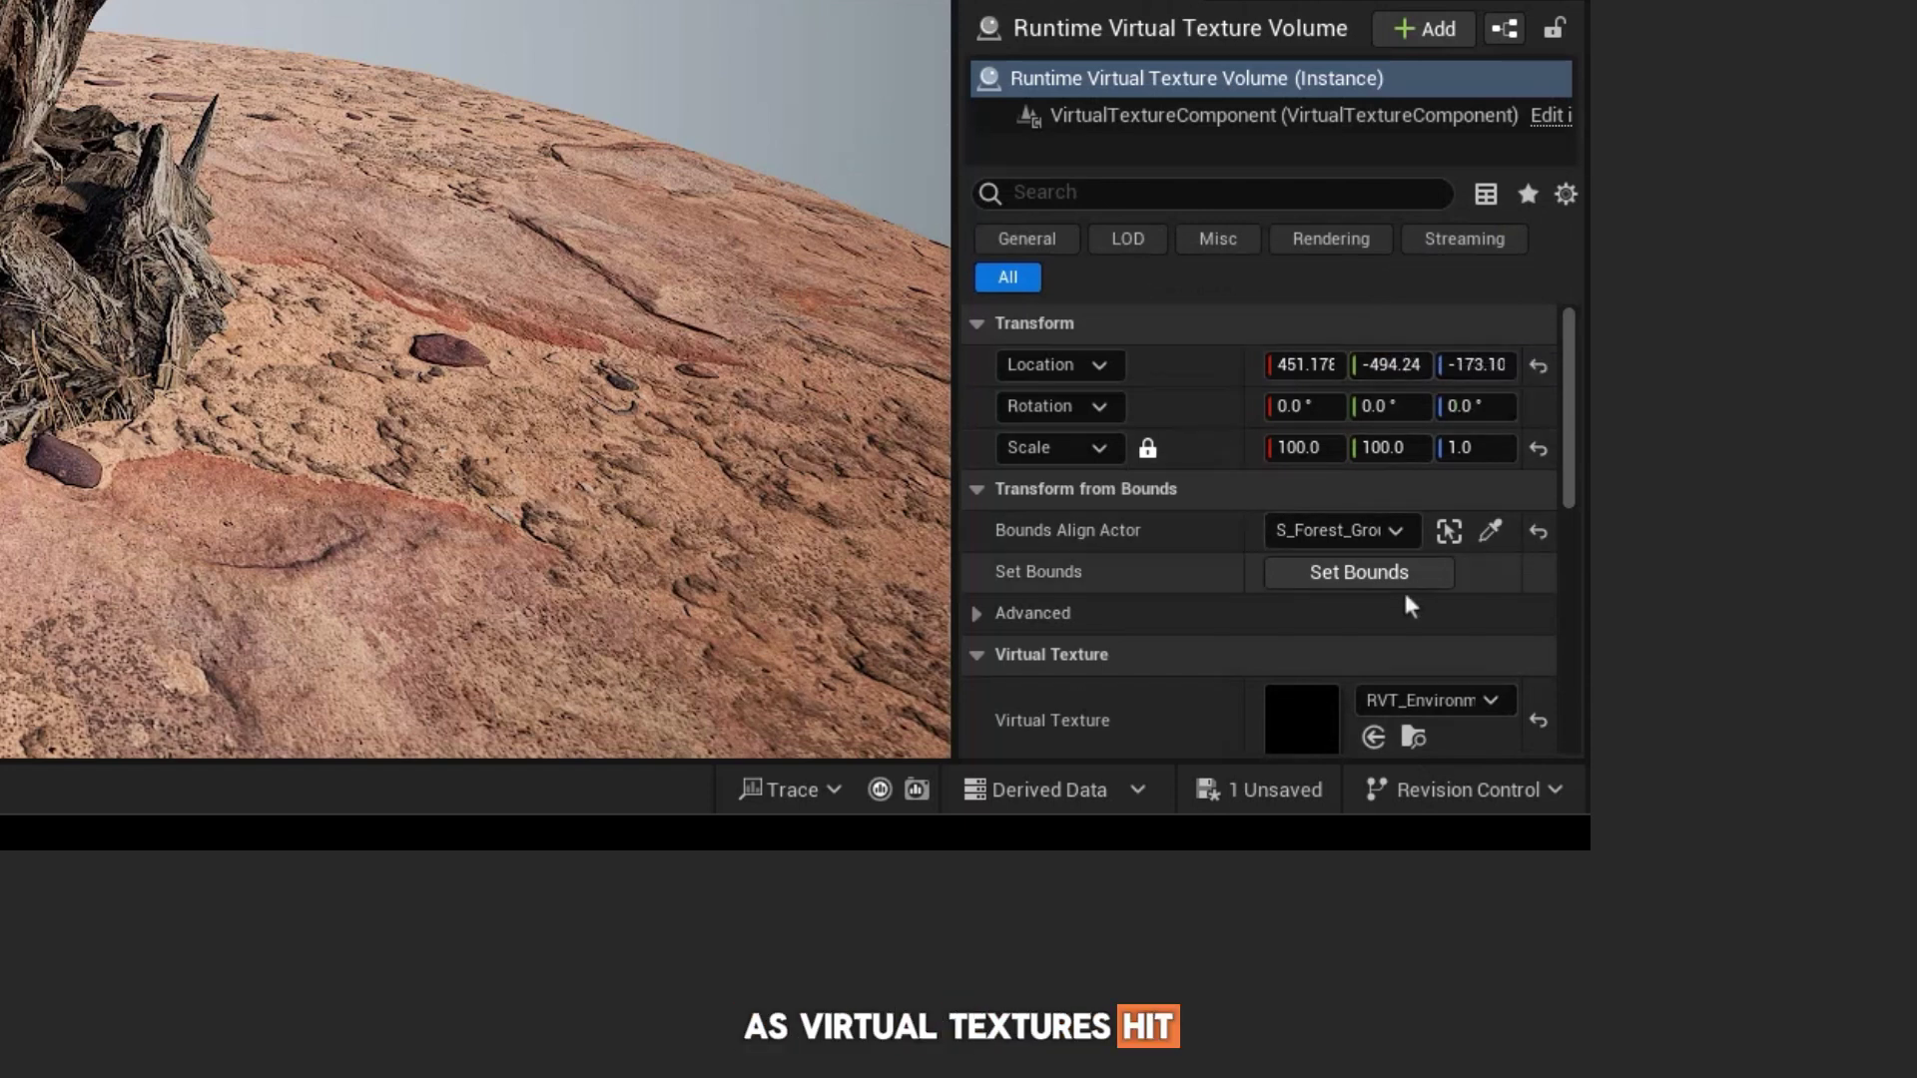
left_click(1353, 577)
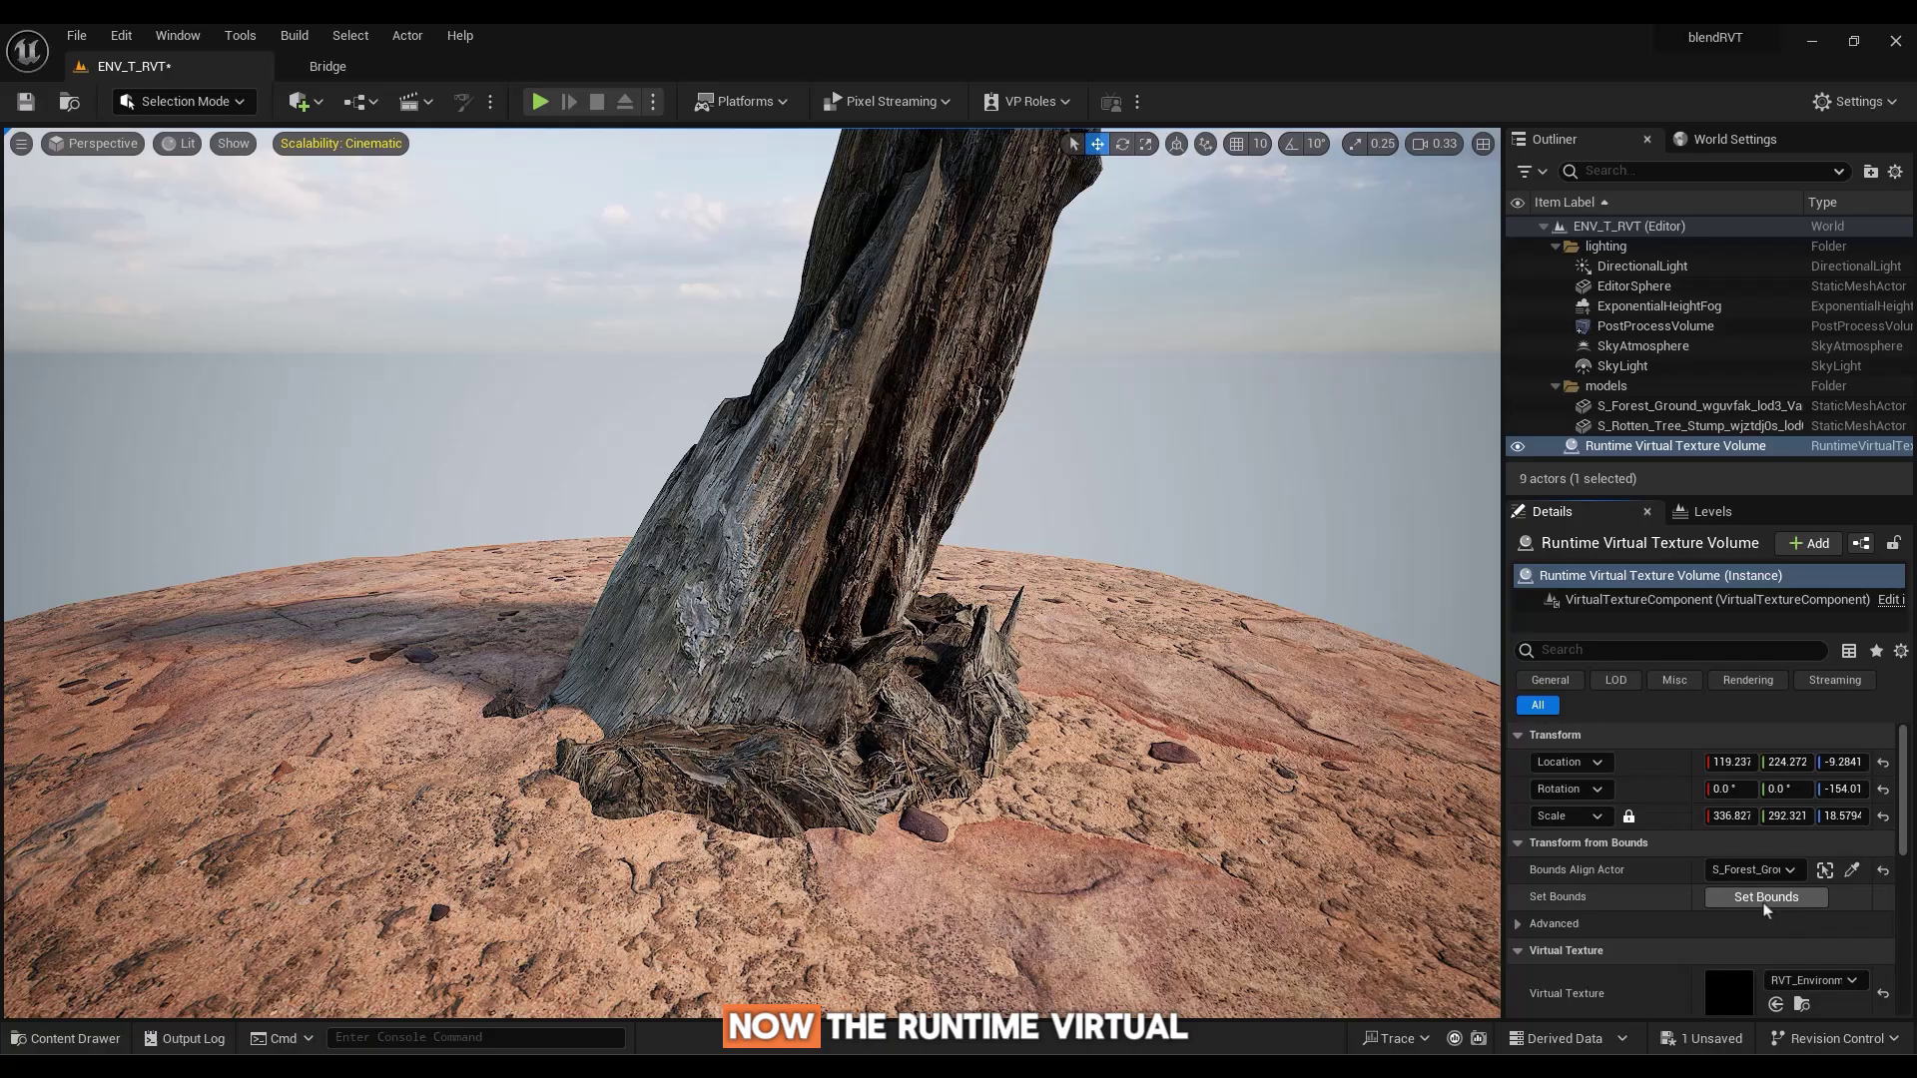
scroll(752, 589, "down", 2)
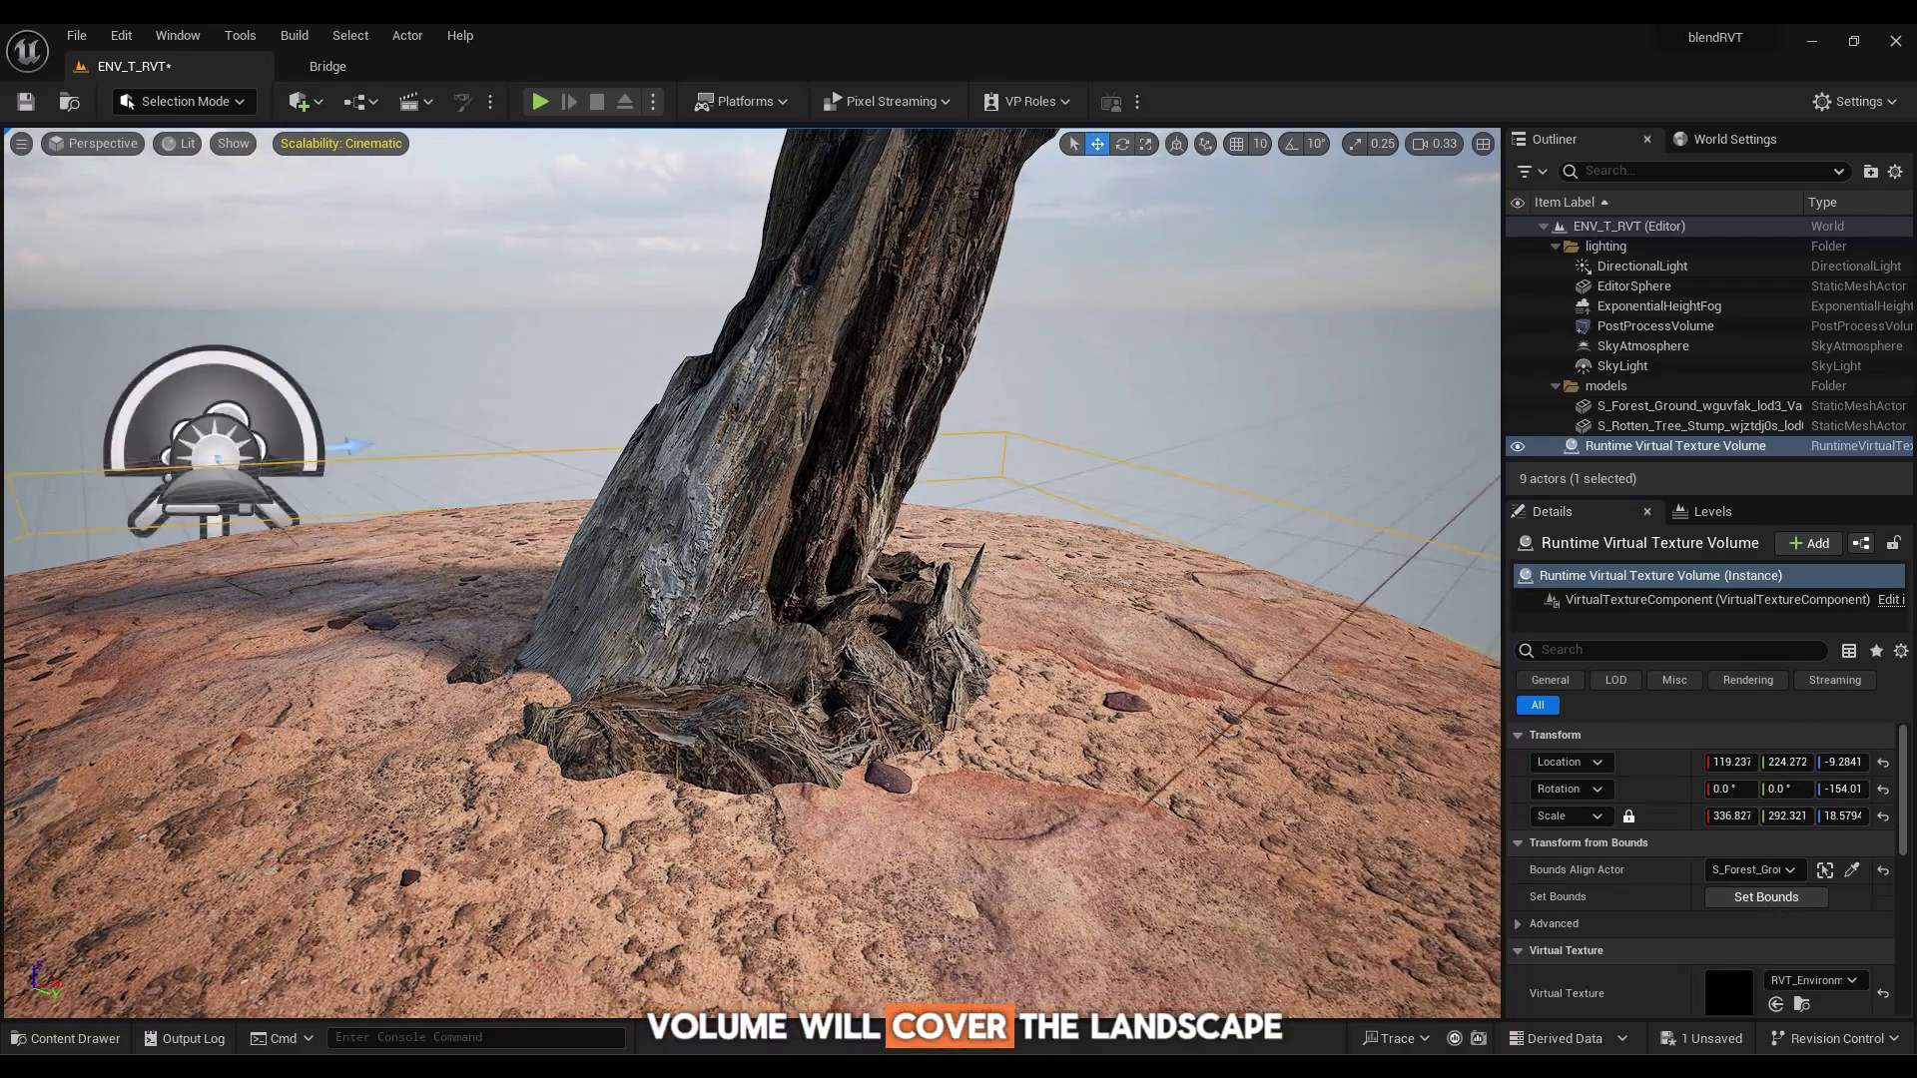
scroll(751, 589, "down", 3)
scroll(753, 589, "down", 2)
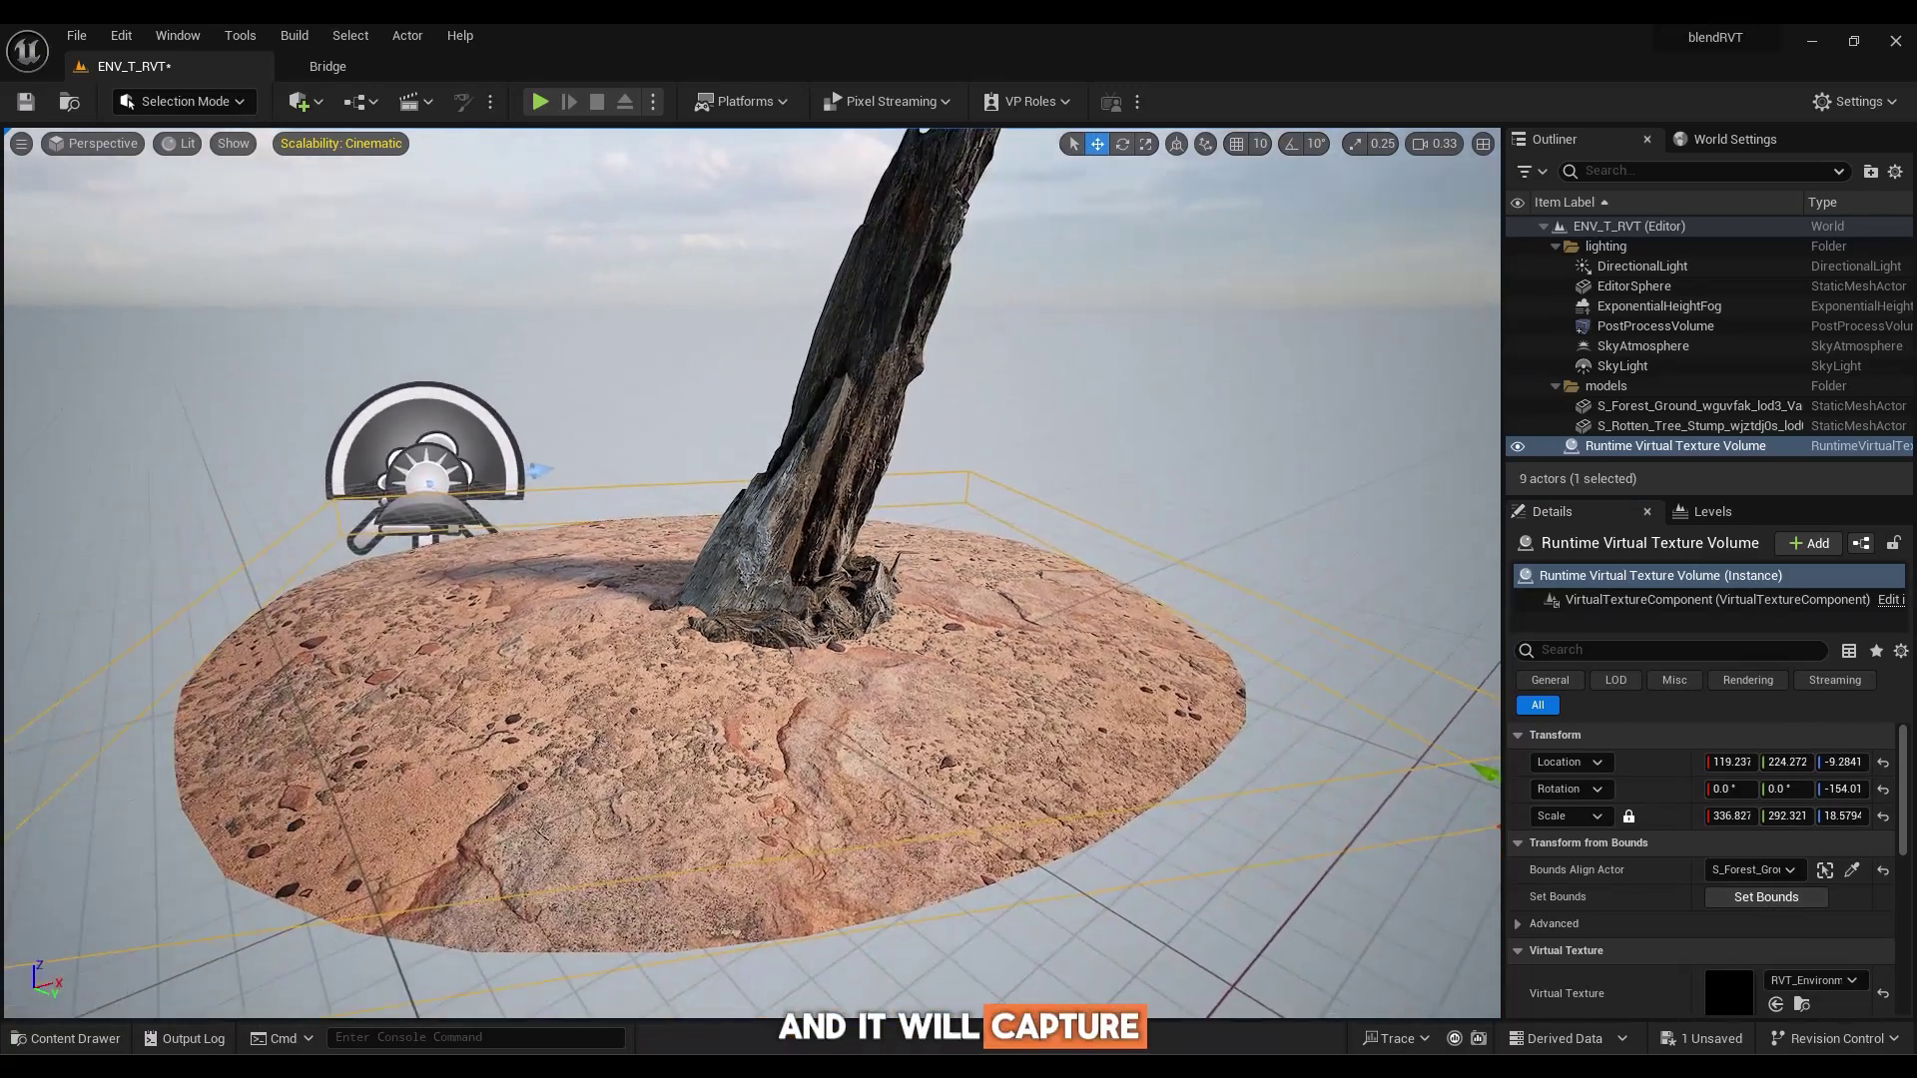
right_click_drag(752, 589, 744, 589)
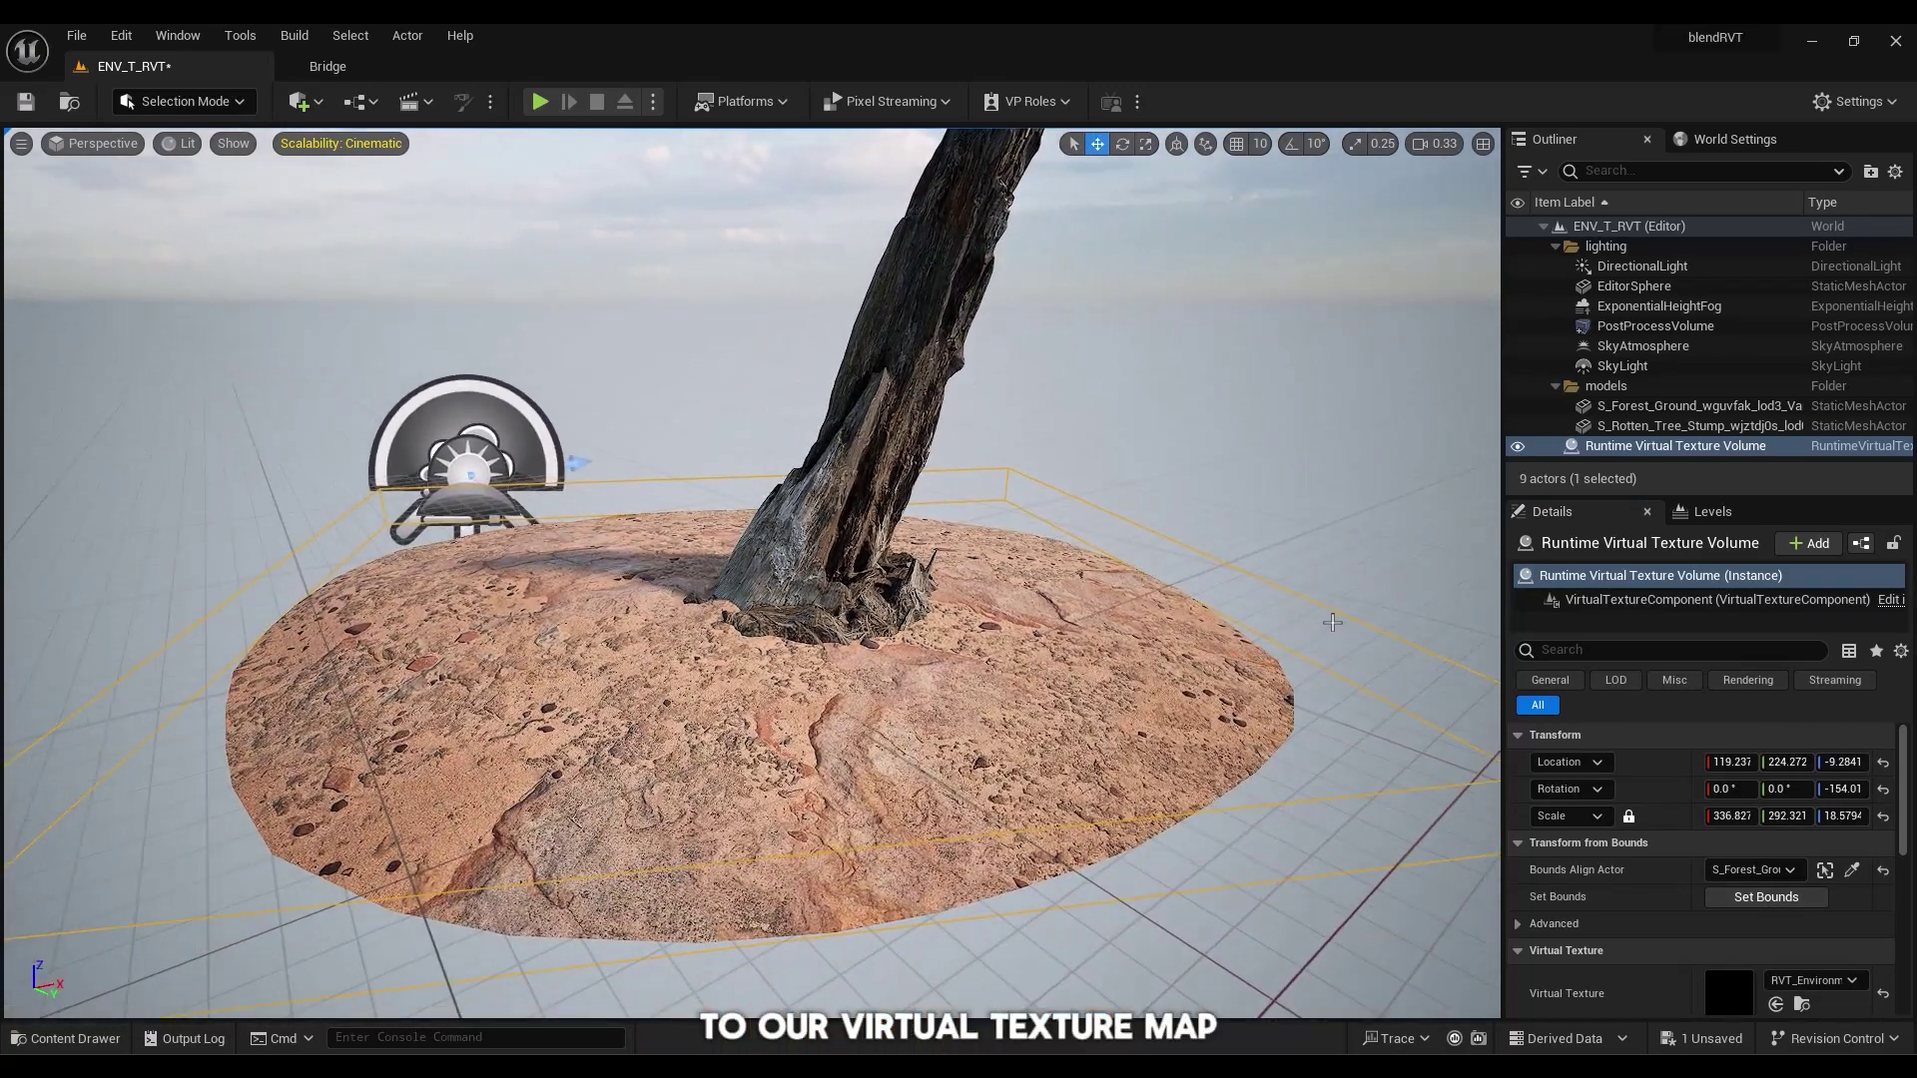
Place a second Runtime Virtual Texture Volume using RVT_Height, with bounds set to the forest ground.
left_click(299, 100)
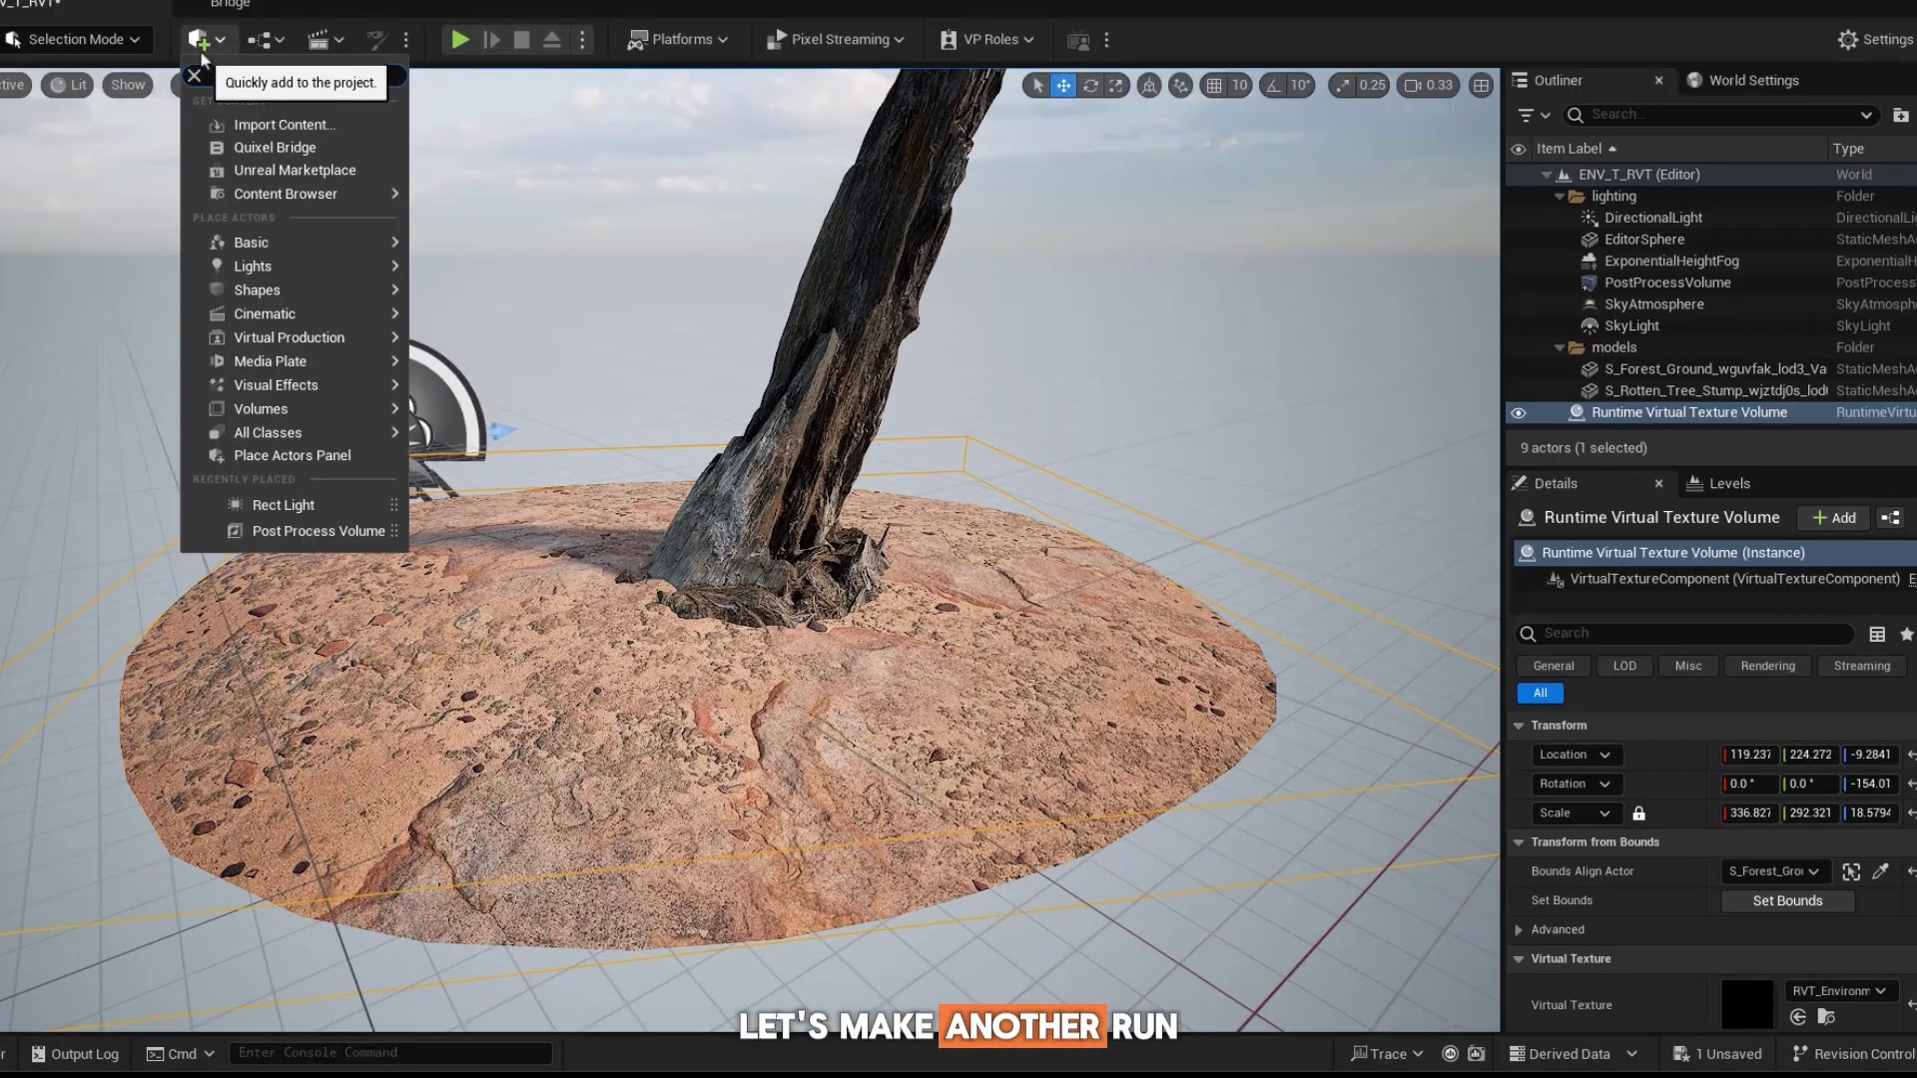
type("runtim")
left_click(262, 114)
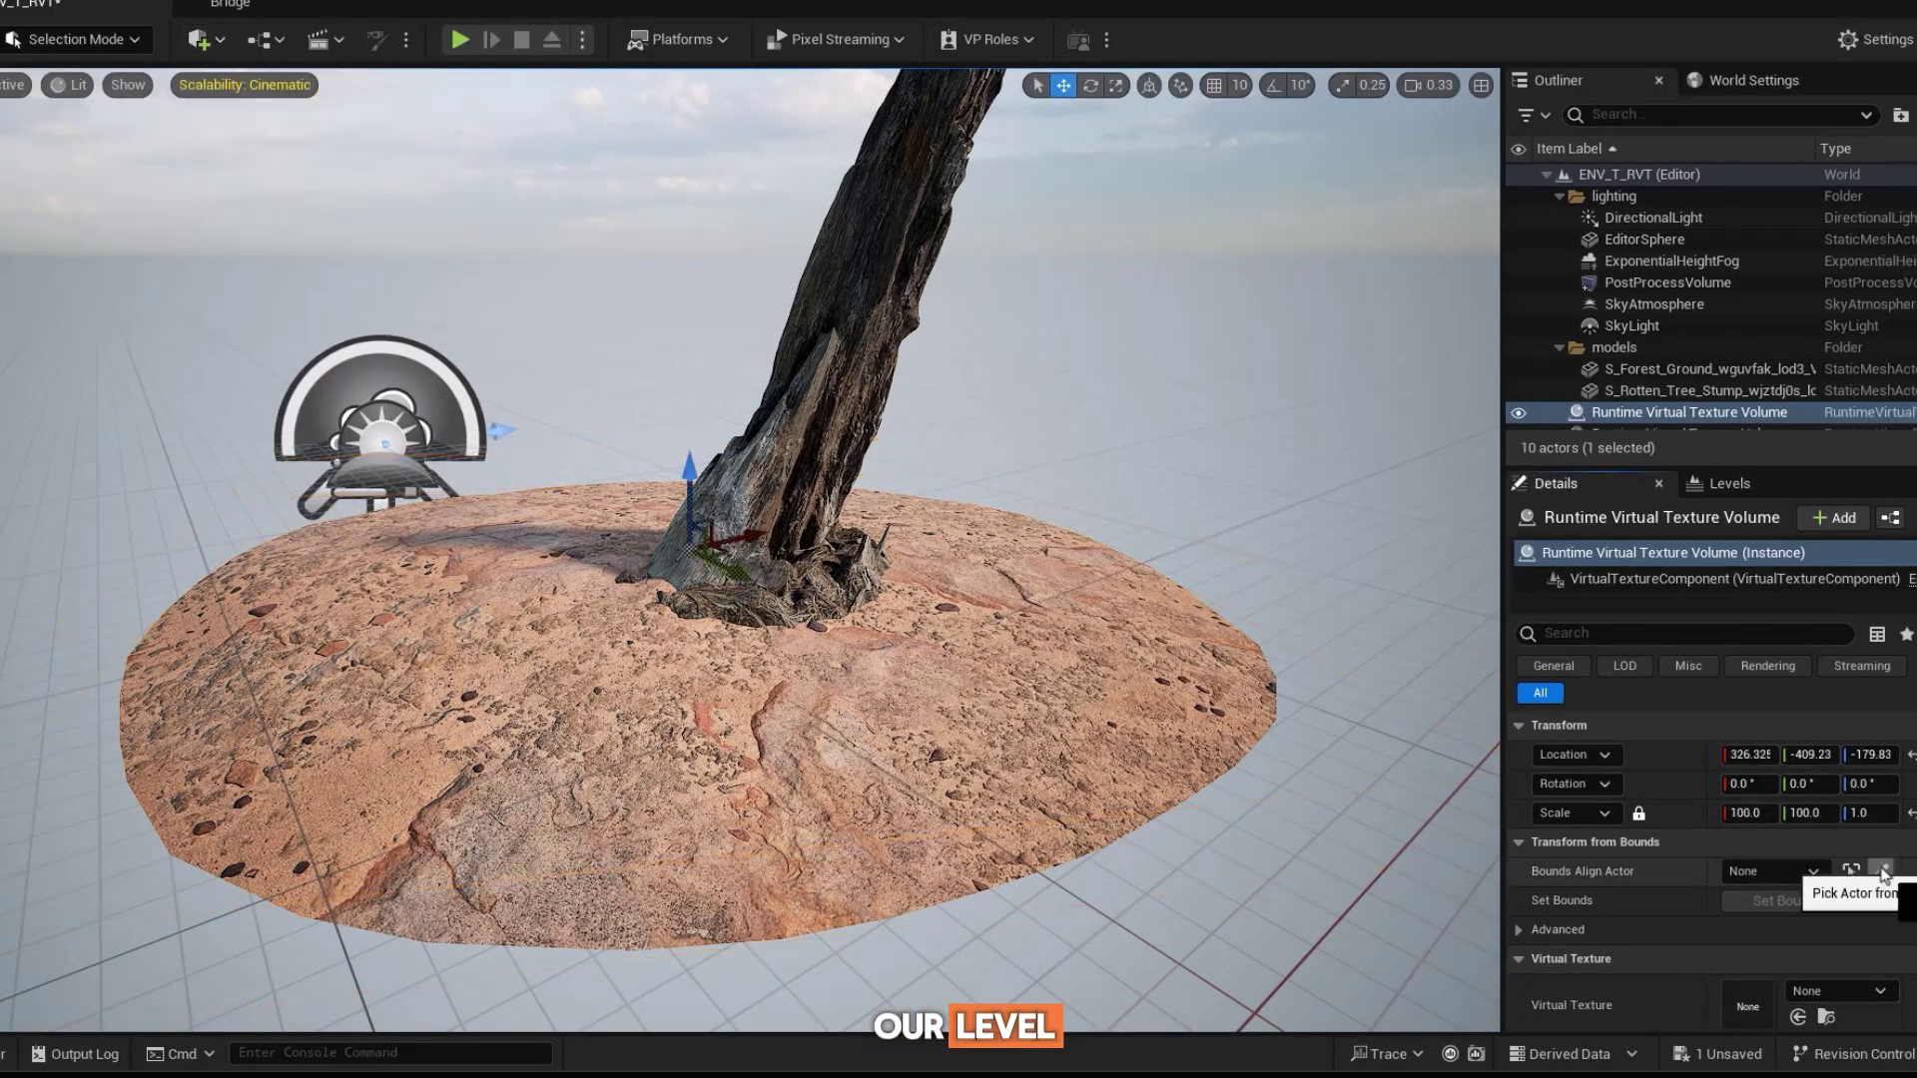
left_click(1836, 990)
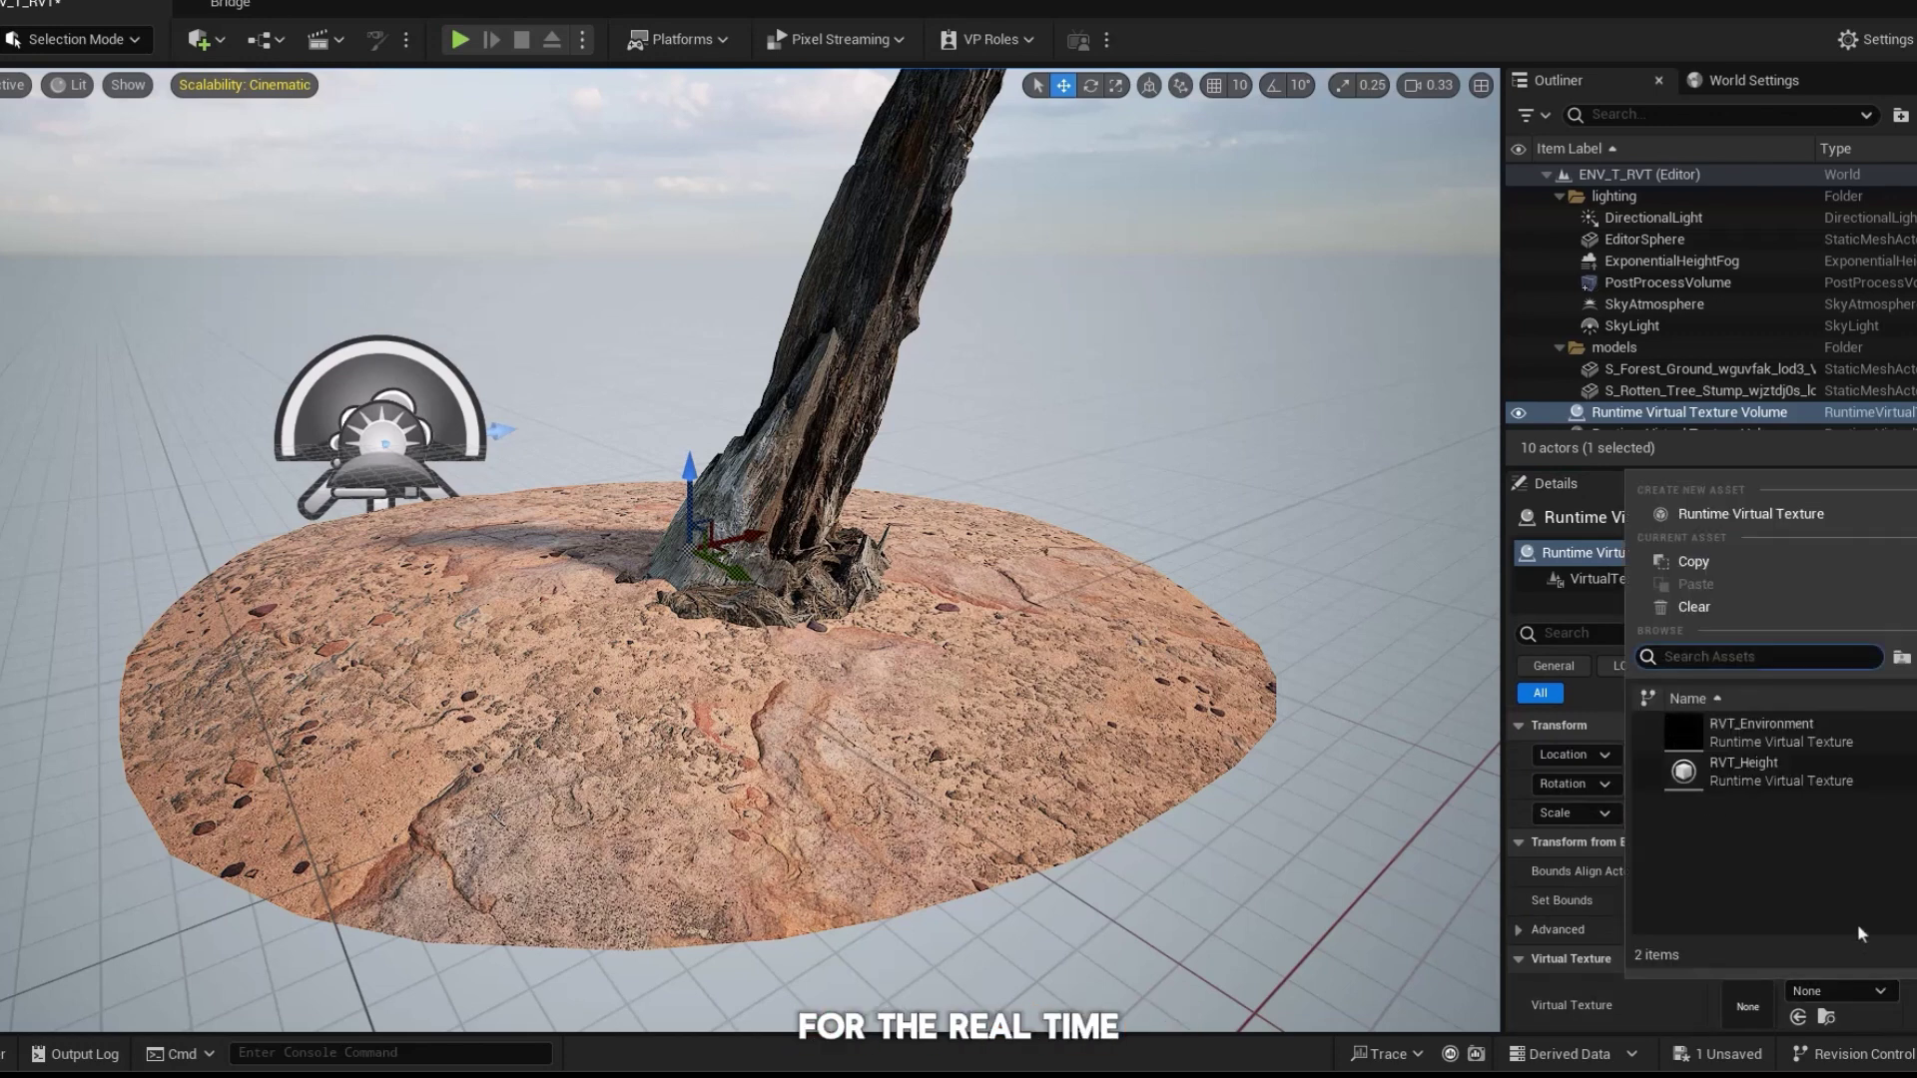
left_click(1808, 771)
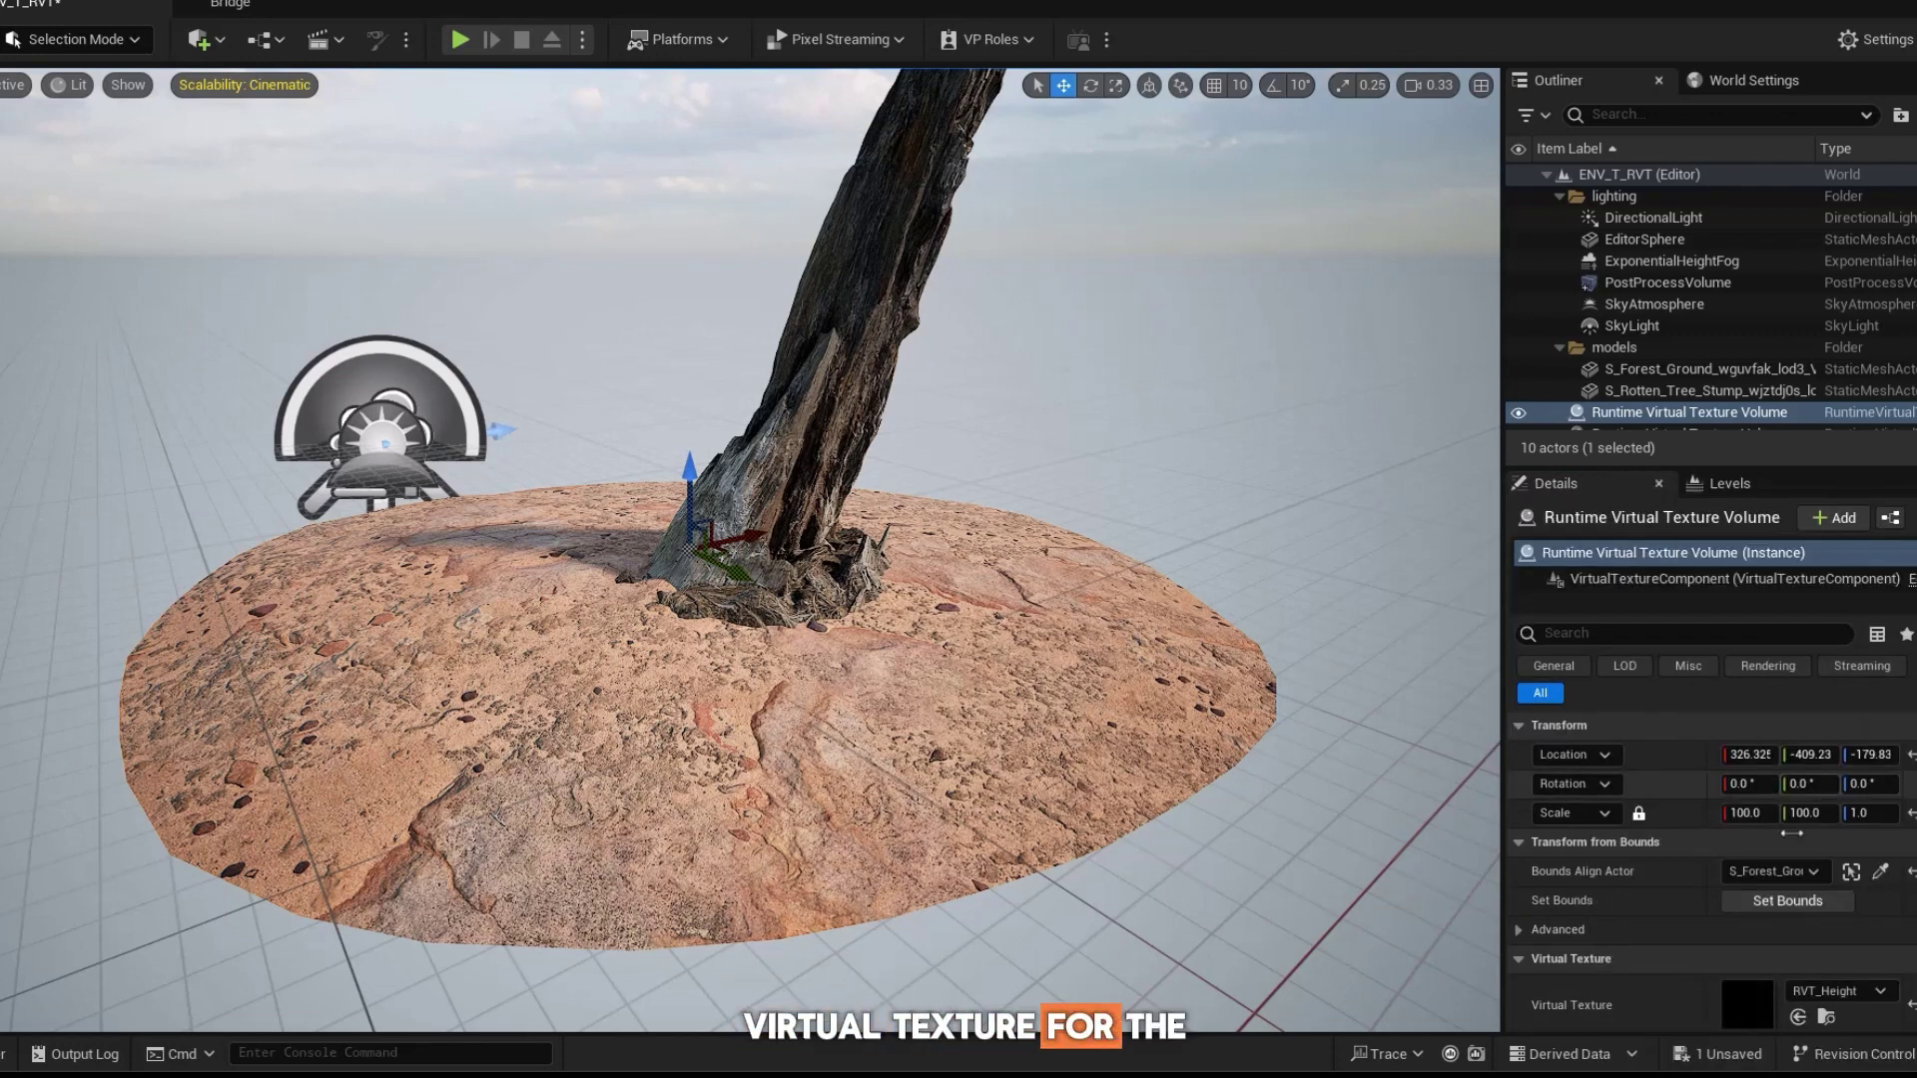
left_click(1794, 902)
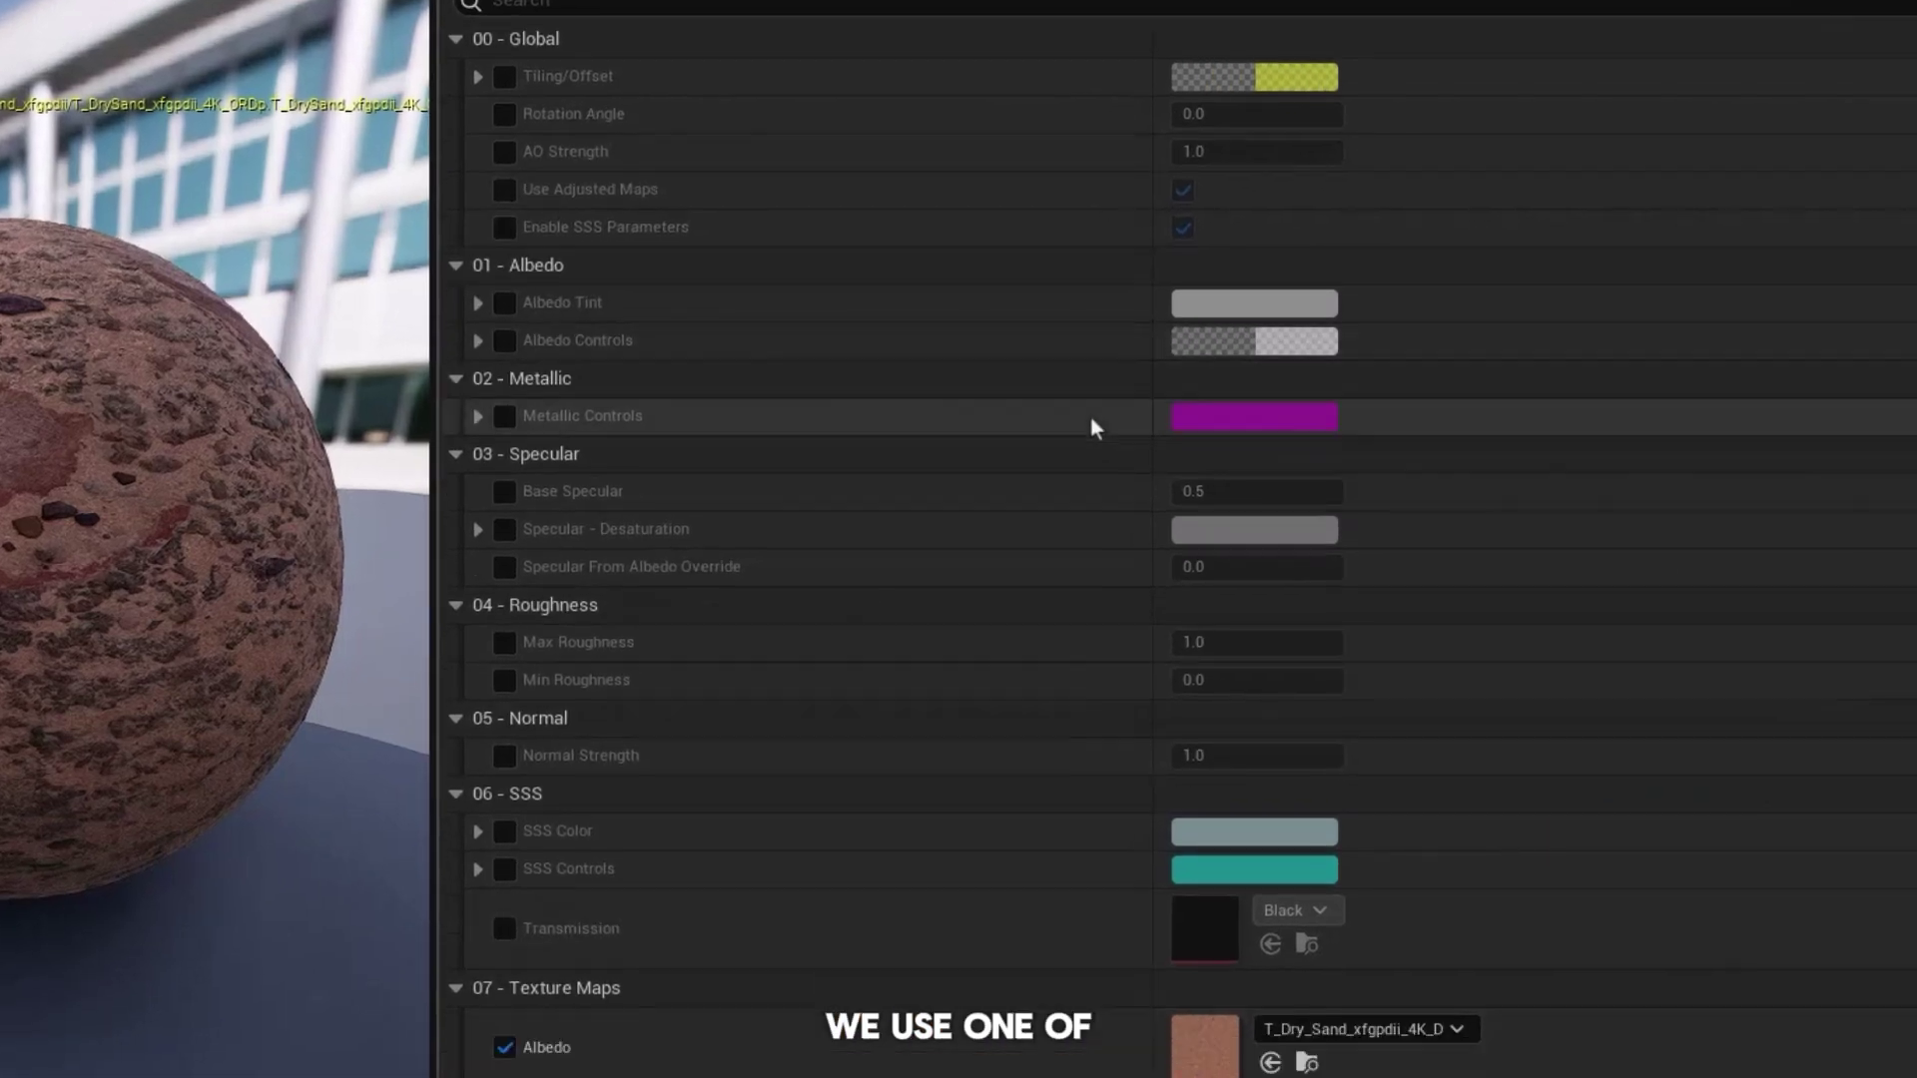
scroll(1092, 427, "down", 3)
scroll(1092, 427, "down", 3)
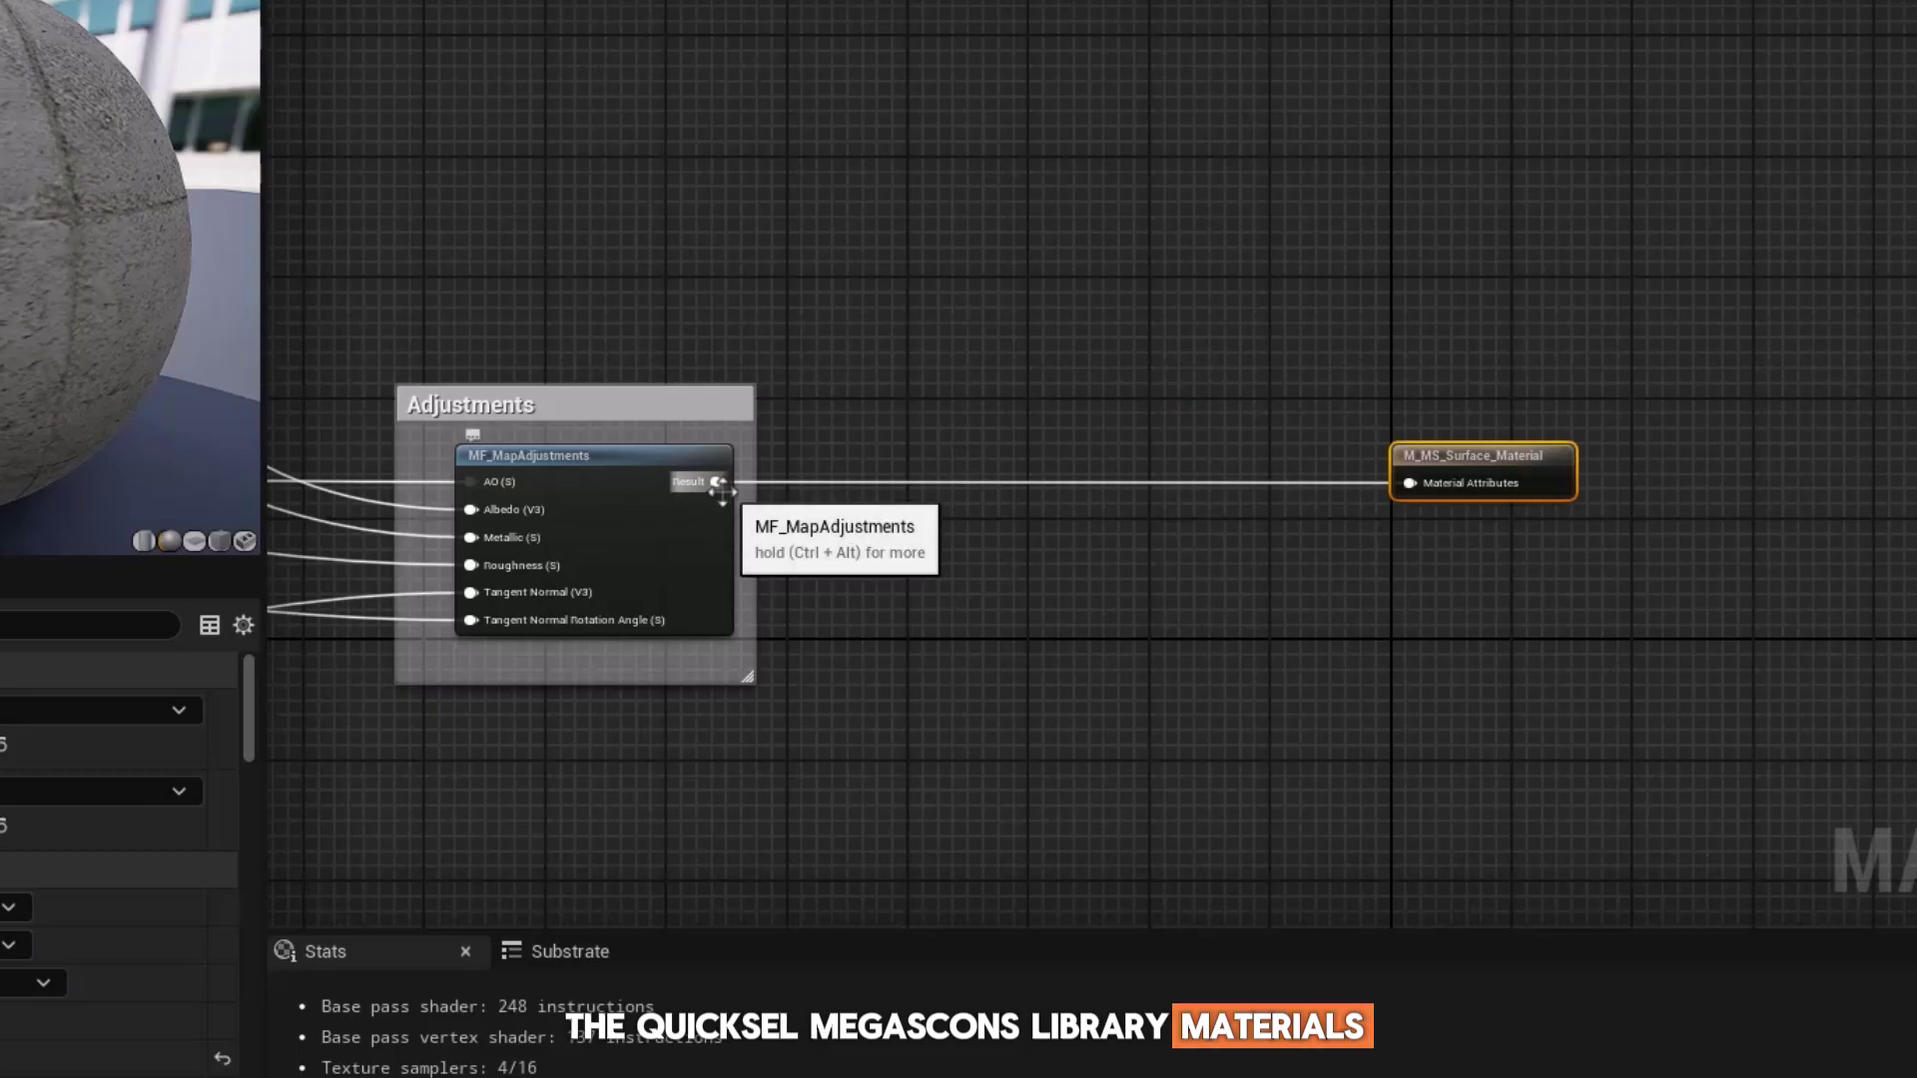
Add a GetMaterialAttributes node outputting BaseColor, Specular, Roughness and Normal.
left_click_drag(1022, 436, 1179, 185)
type("g")
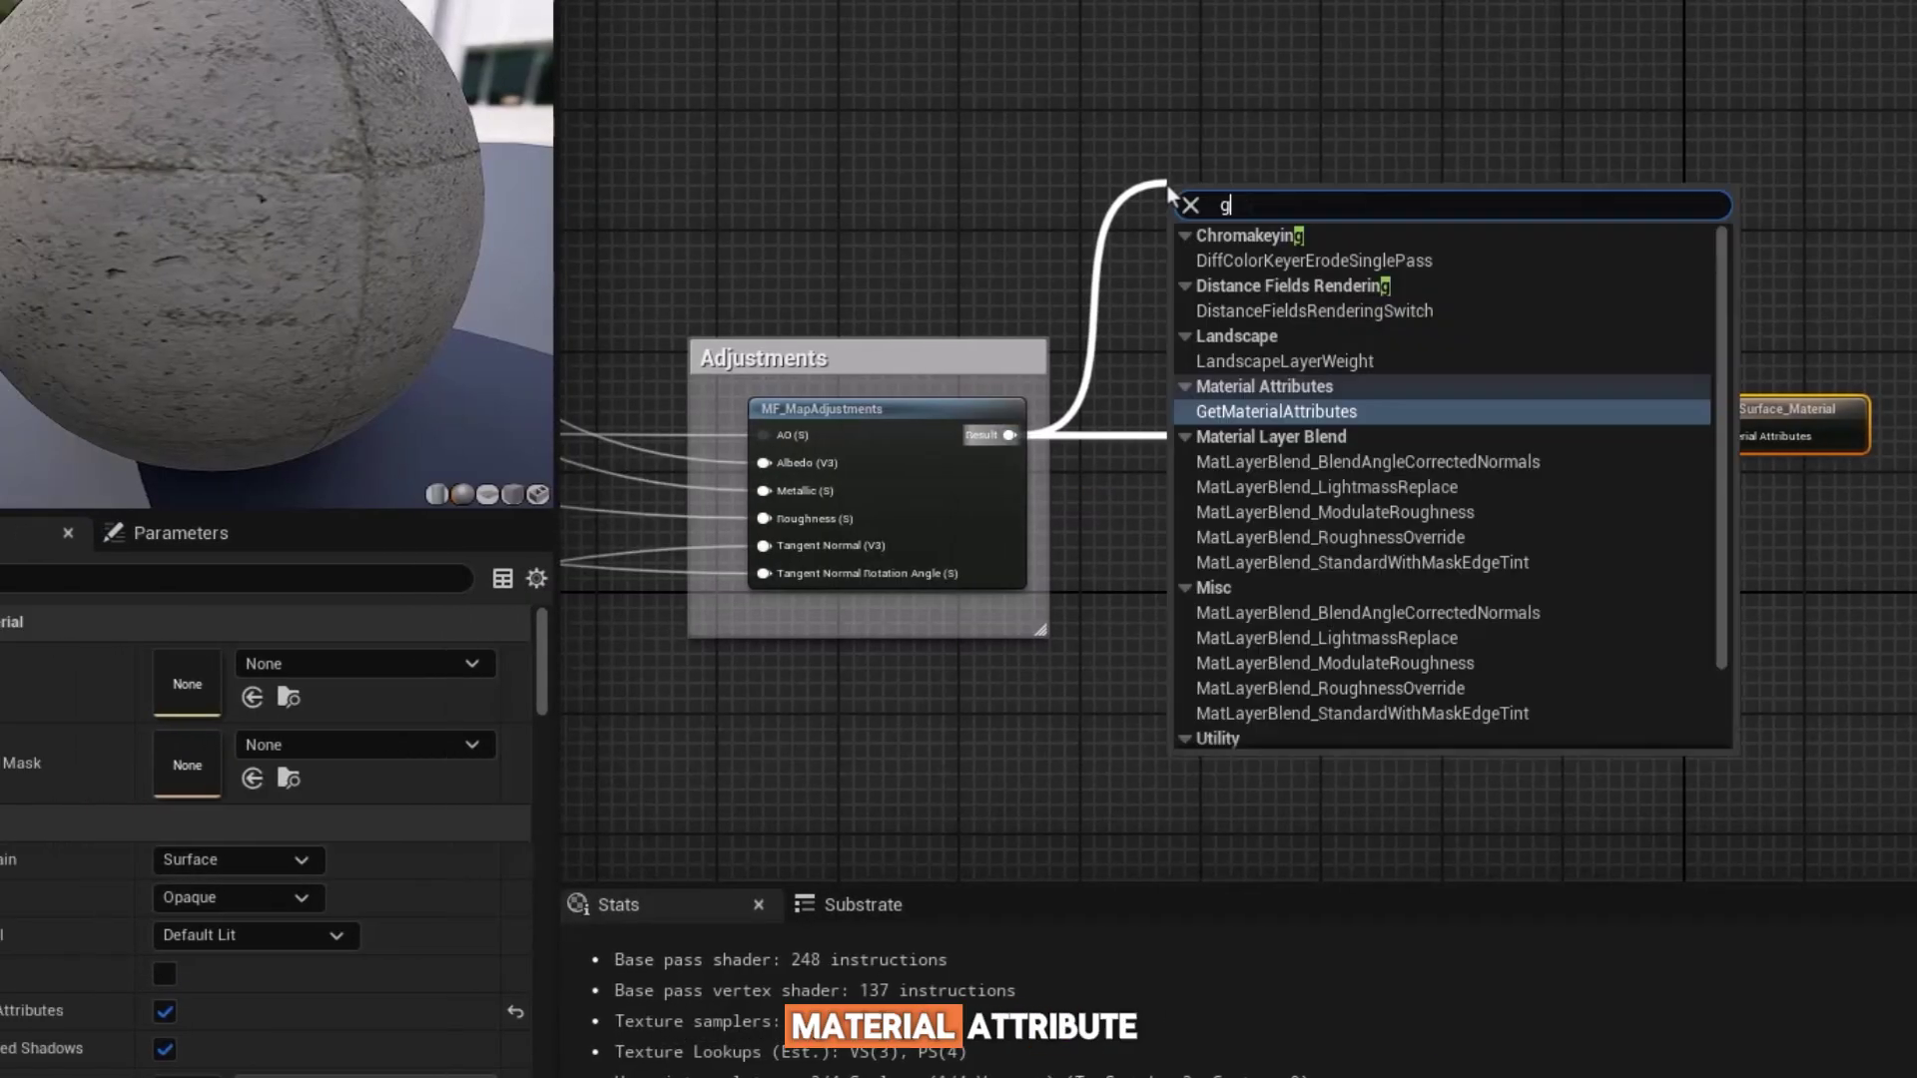
key("Return")
left_click(664, 661)
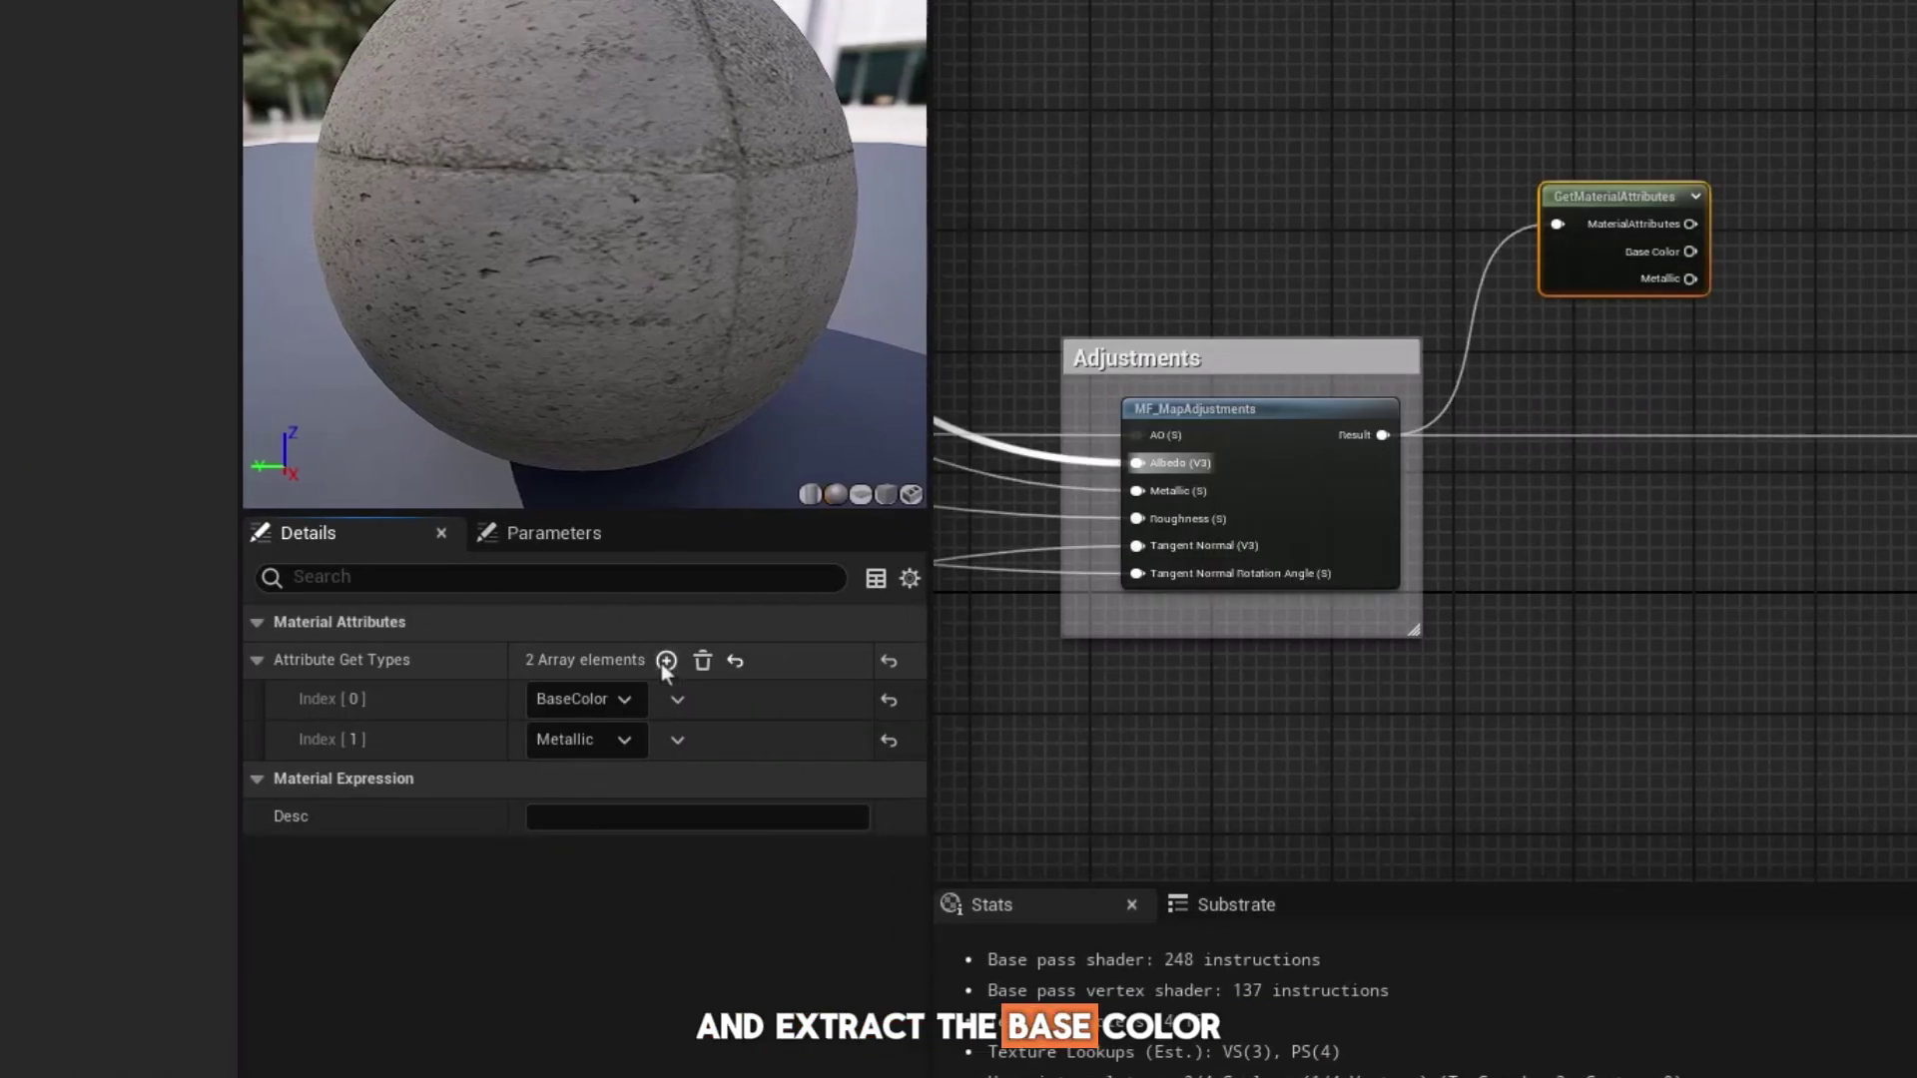
left_click(665, 661)
left_click(584, 739)
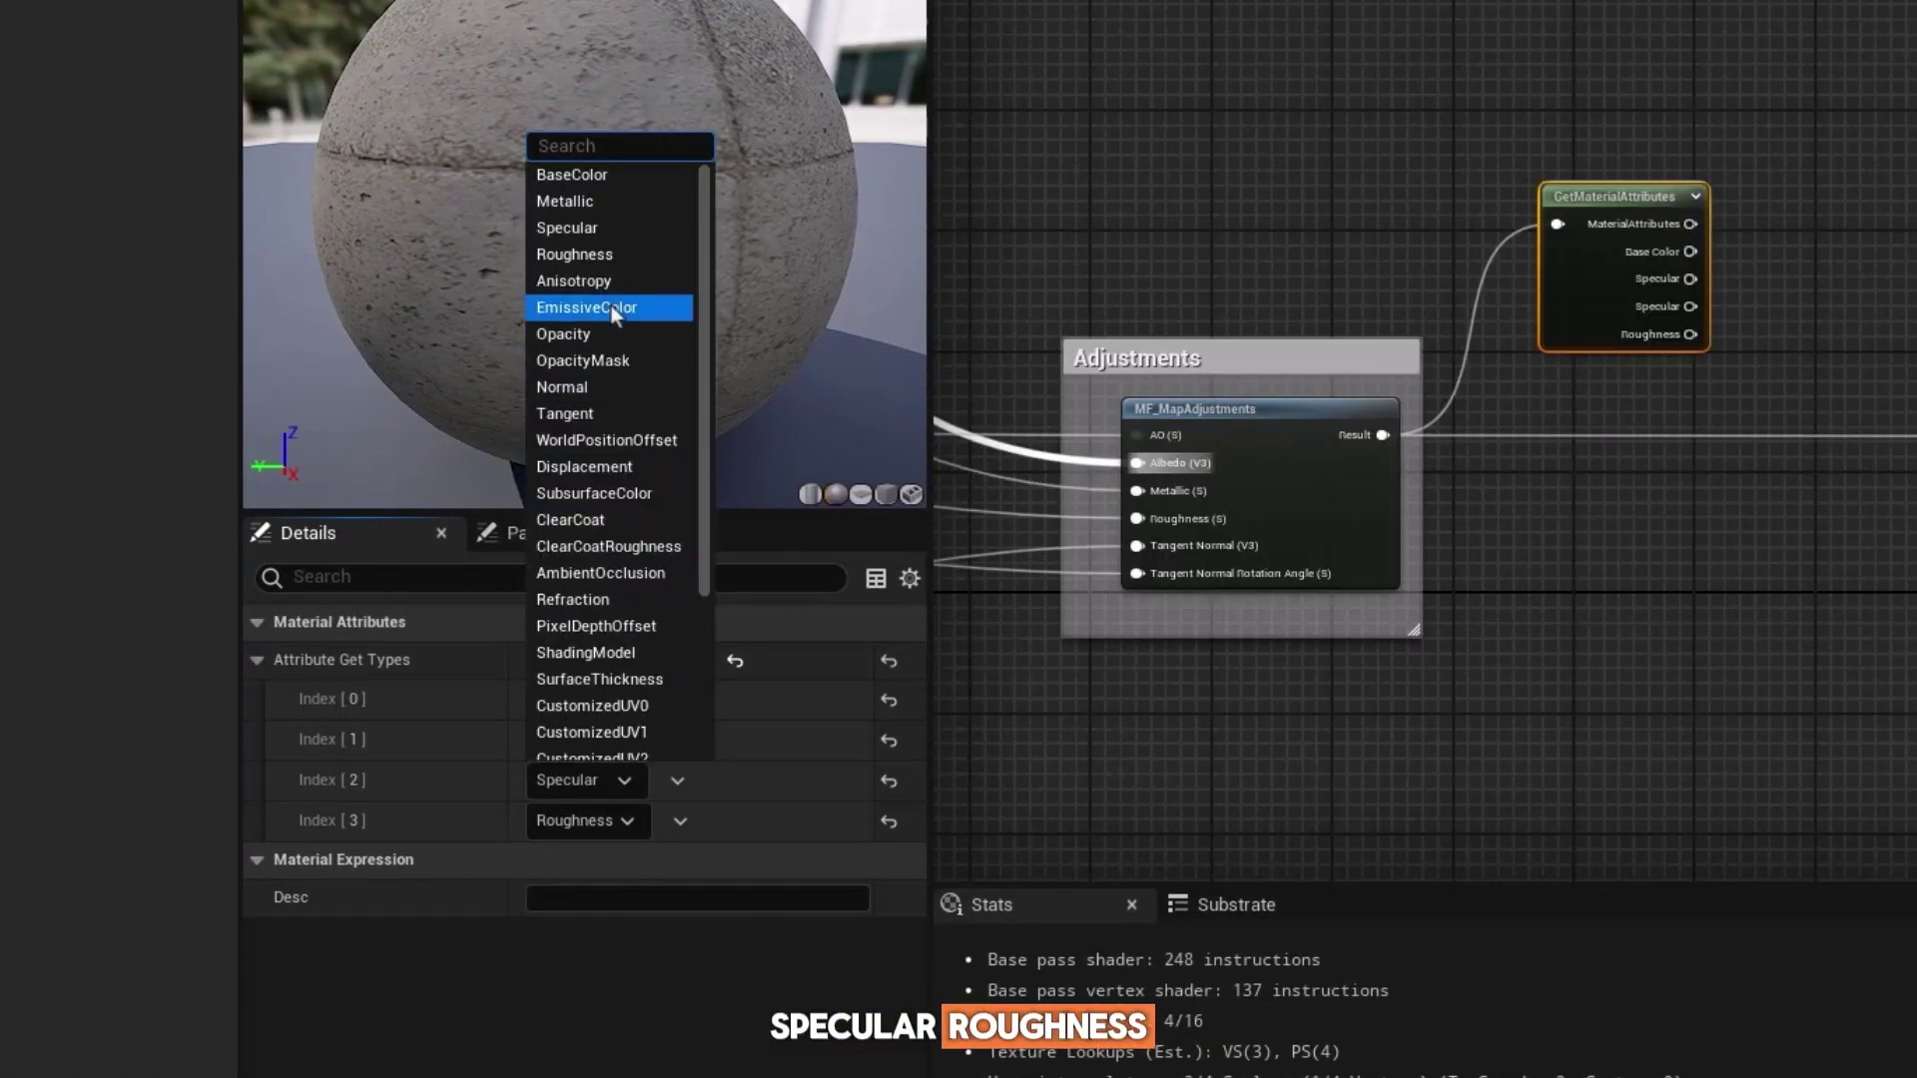
left_click(574, 253)
left_click(584, 818)
left_click(564, 426)
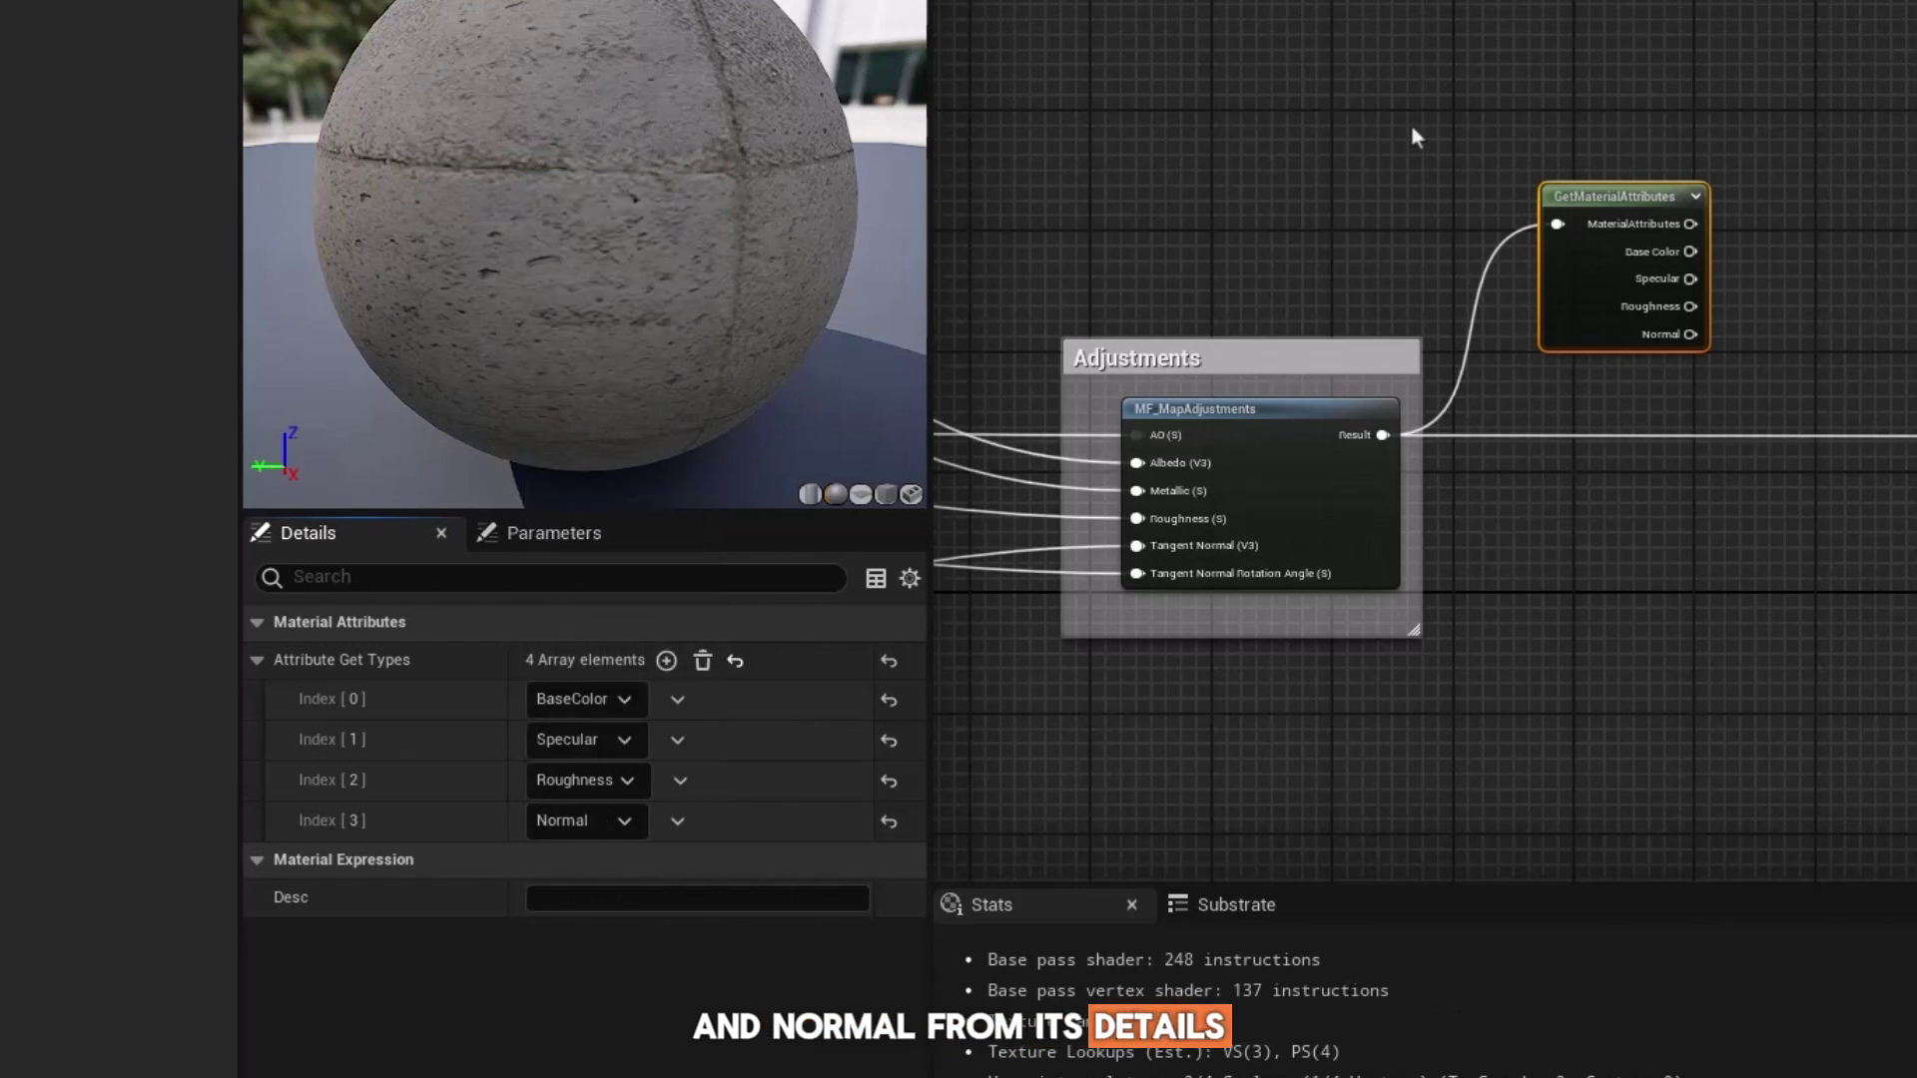
Add a Runtime Virtual Texture Output and wire BaseColor, Specular and Roughness into it.
right_click(1455, 136)
type("run")
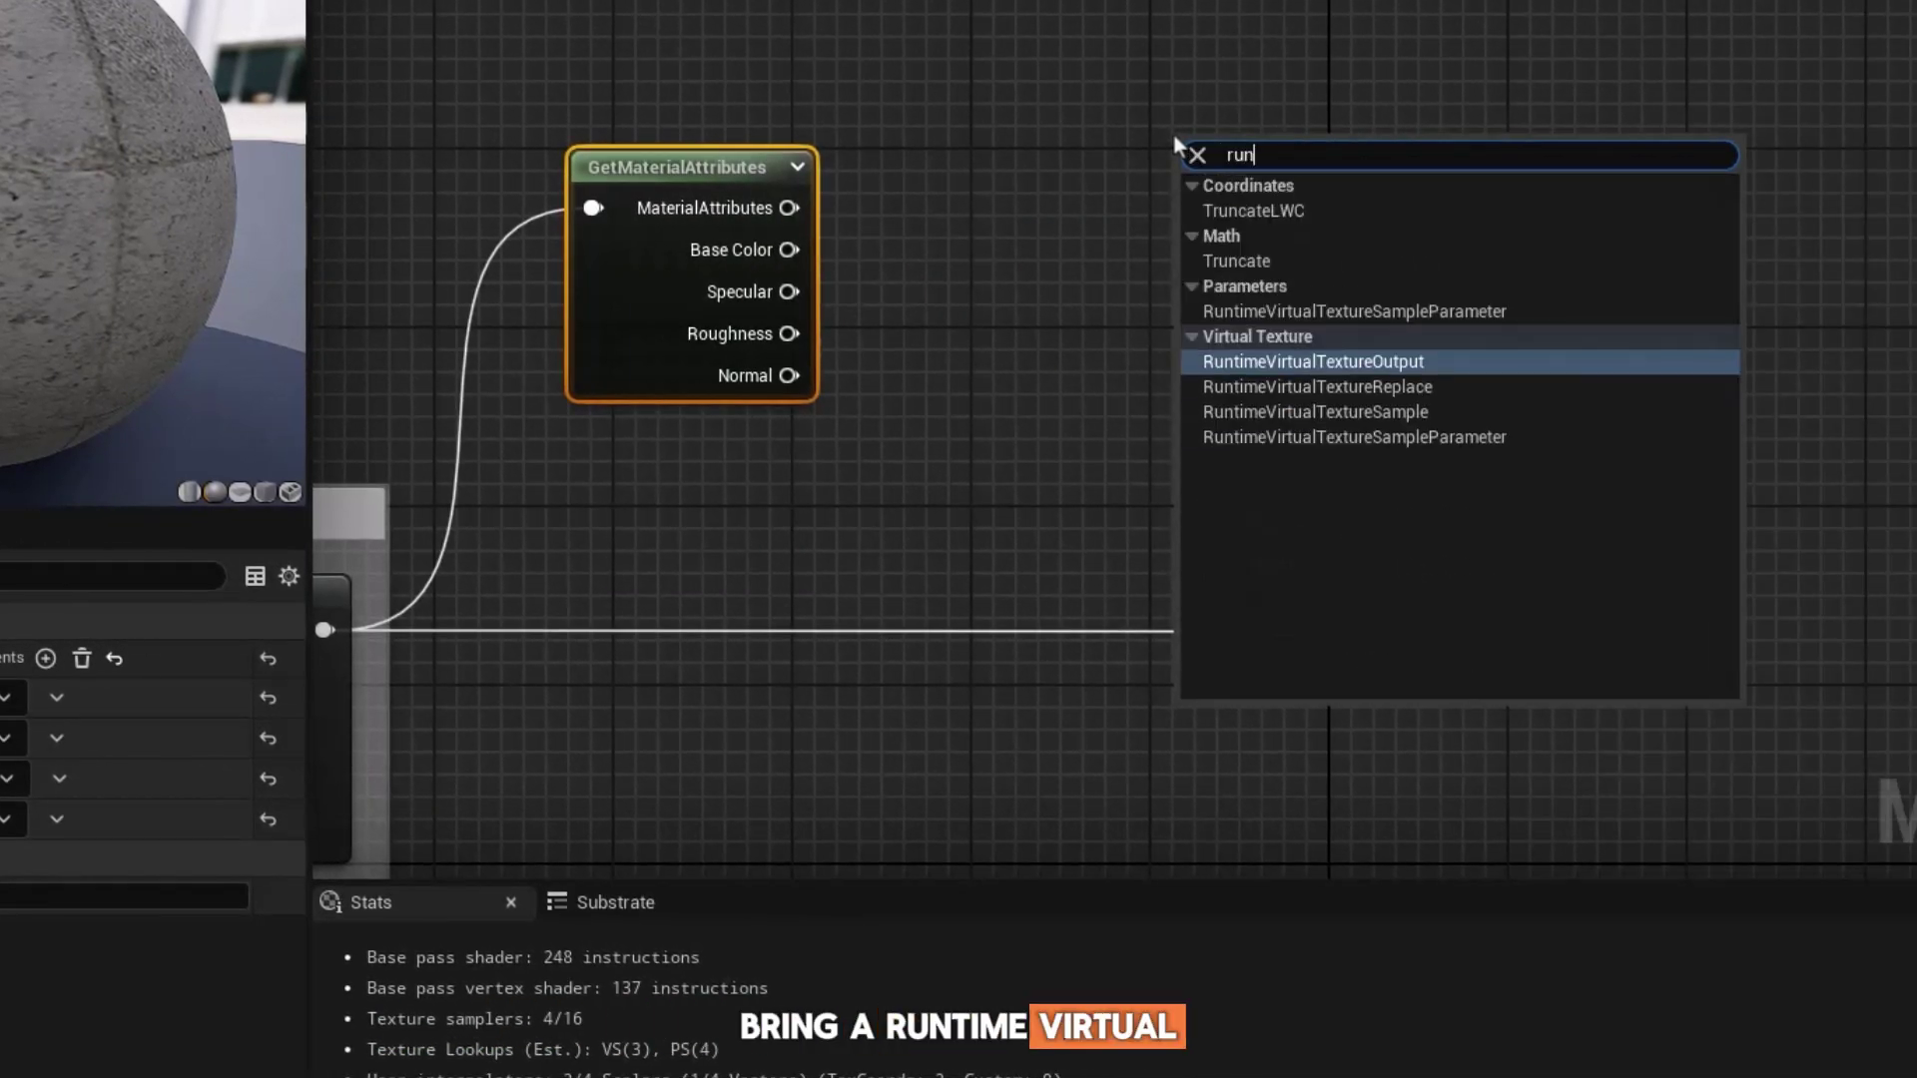
type("t")
left_click(1328, 252)
left_click_drag(788, 249, 1195, 163)
left_click_drag(789, 291, 1196, 205)
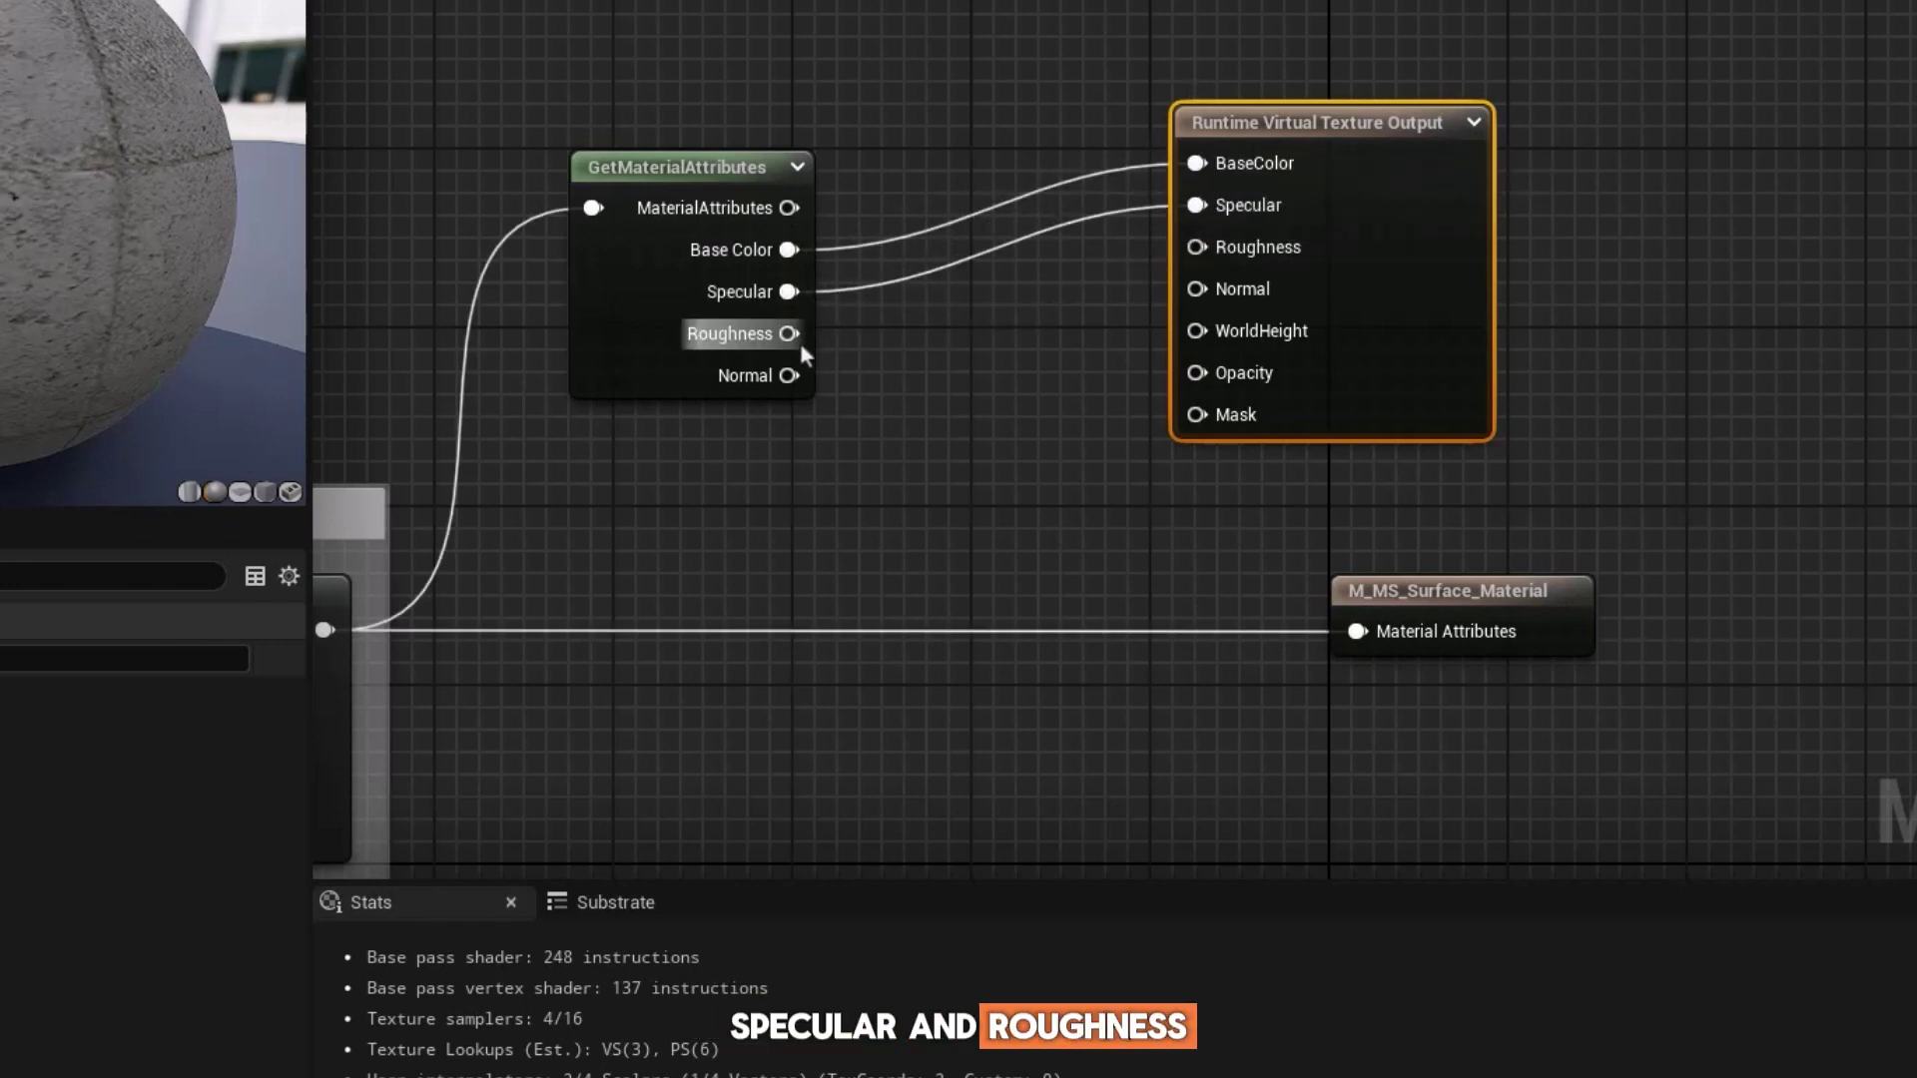
left_click_drag(790, 332, 1197, 247)
Route Normal through a Tangent-to-World TransformVector into the output, and wire world position Z.
left_click_drag(789, 374, 868, 430)
left_click(372, 631)
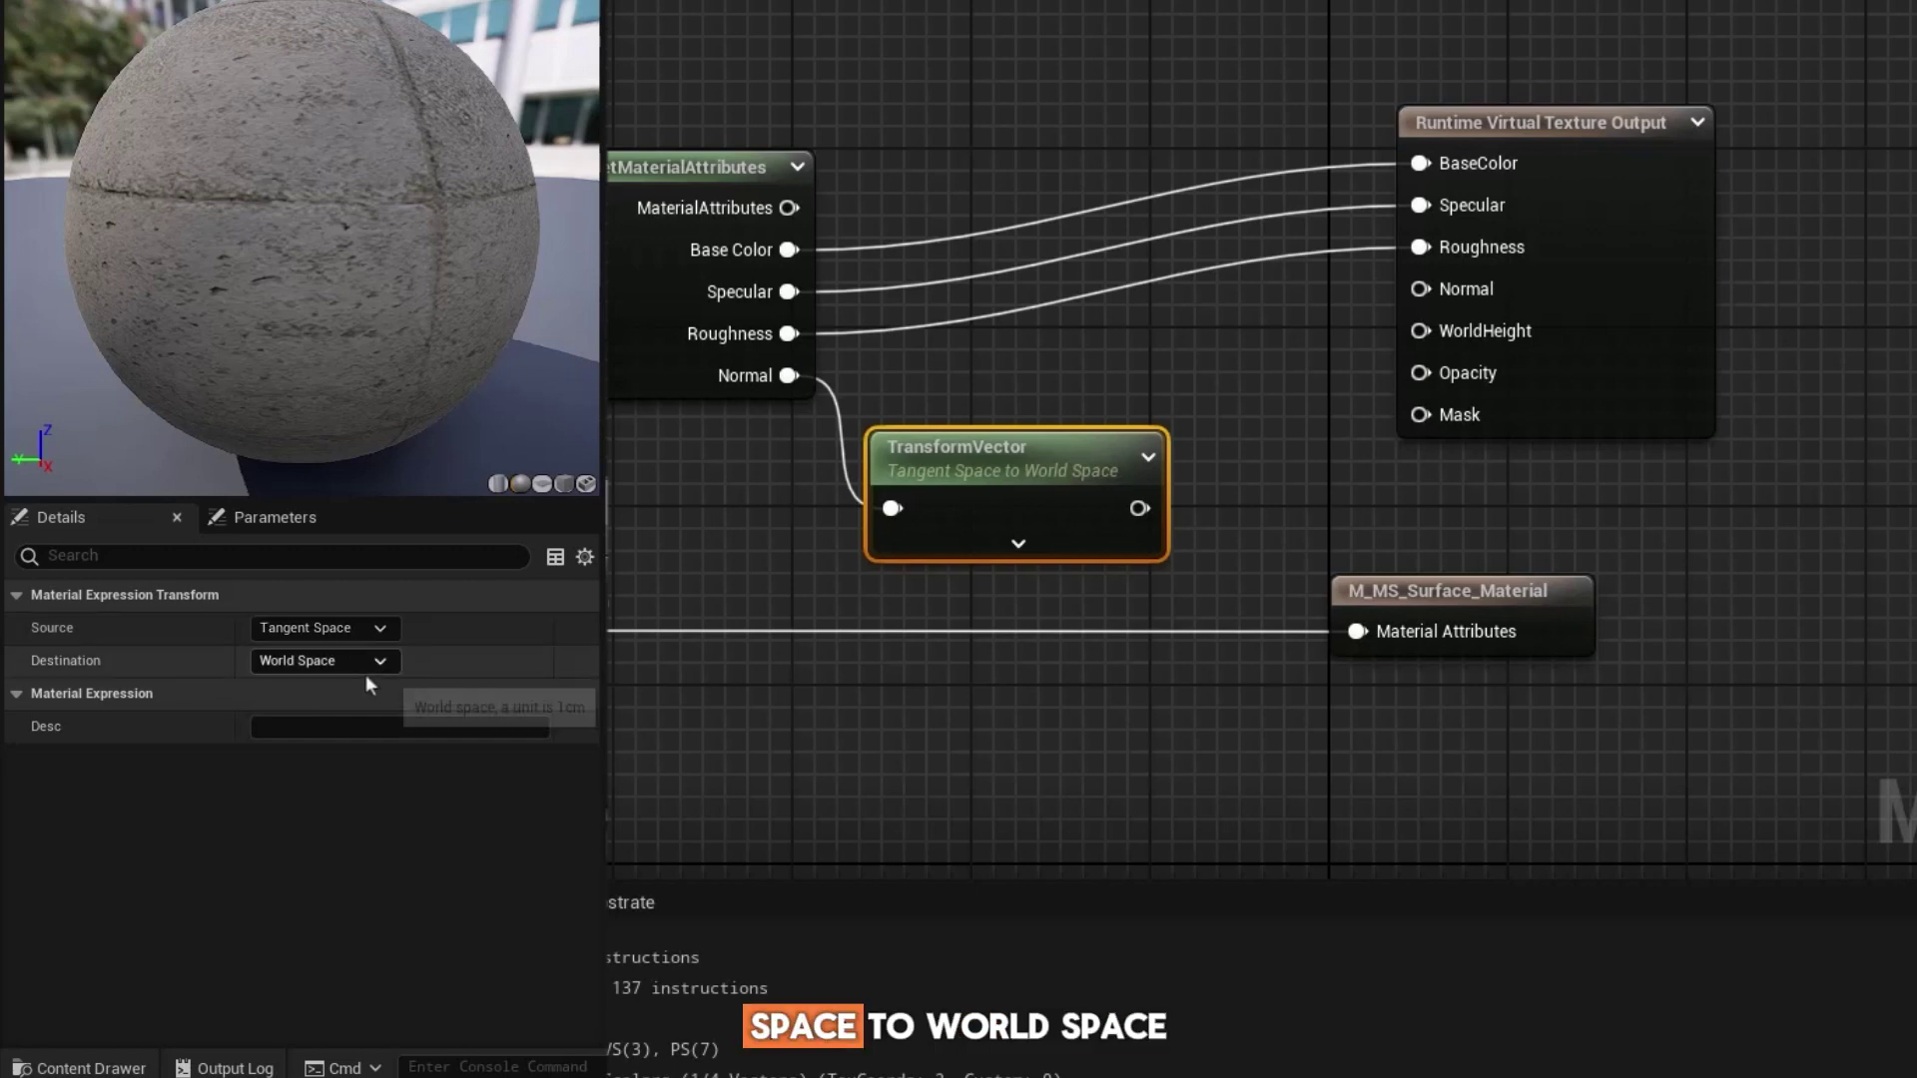
left_click_drag(1138, 508, 1421, 290)
mouse_move(1267, 659)
left_mouse_down()
mouse_move(1329, 651)
mouse_move(1565, 209)
left_mouse_up()
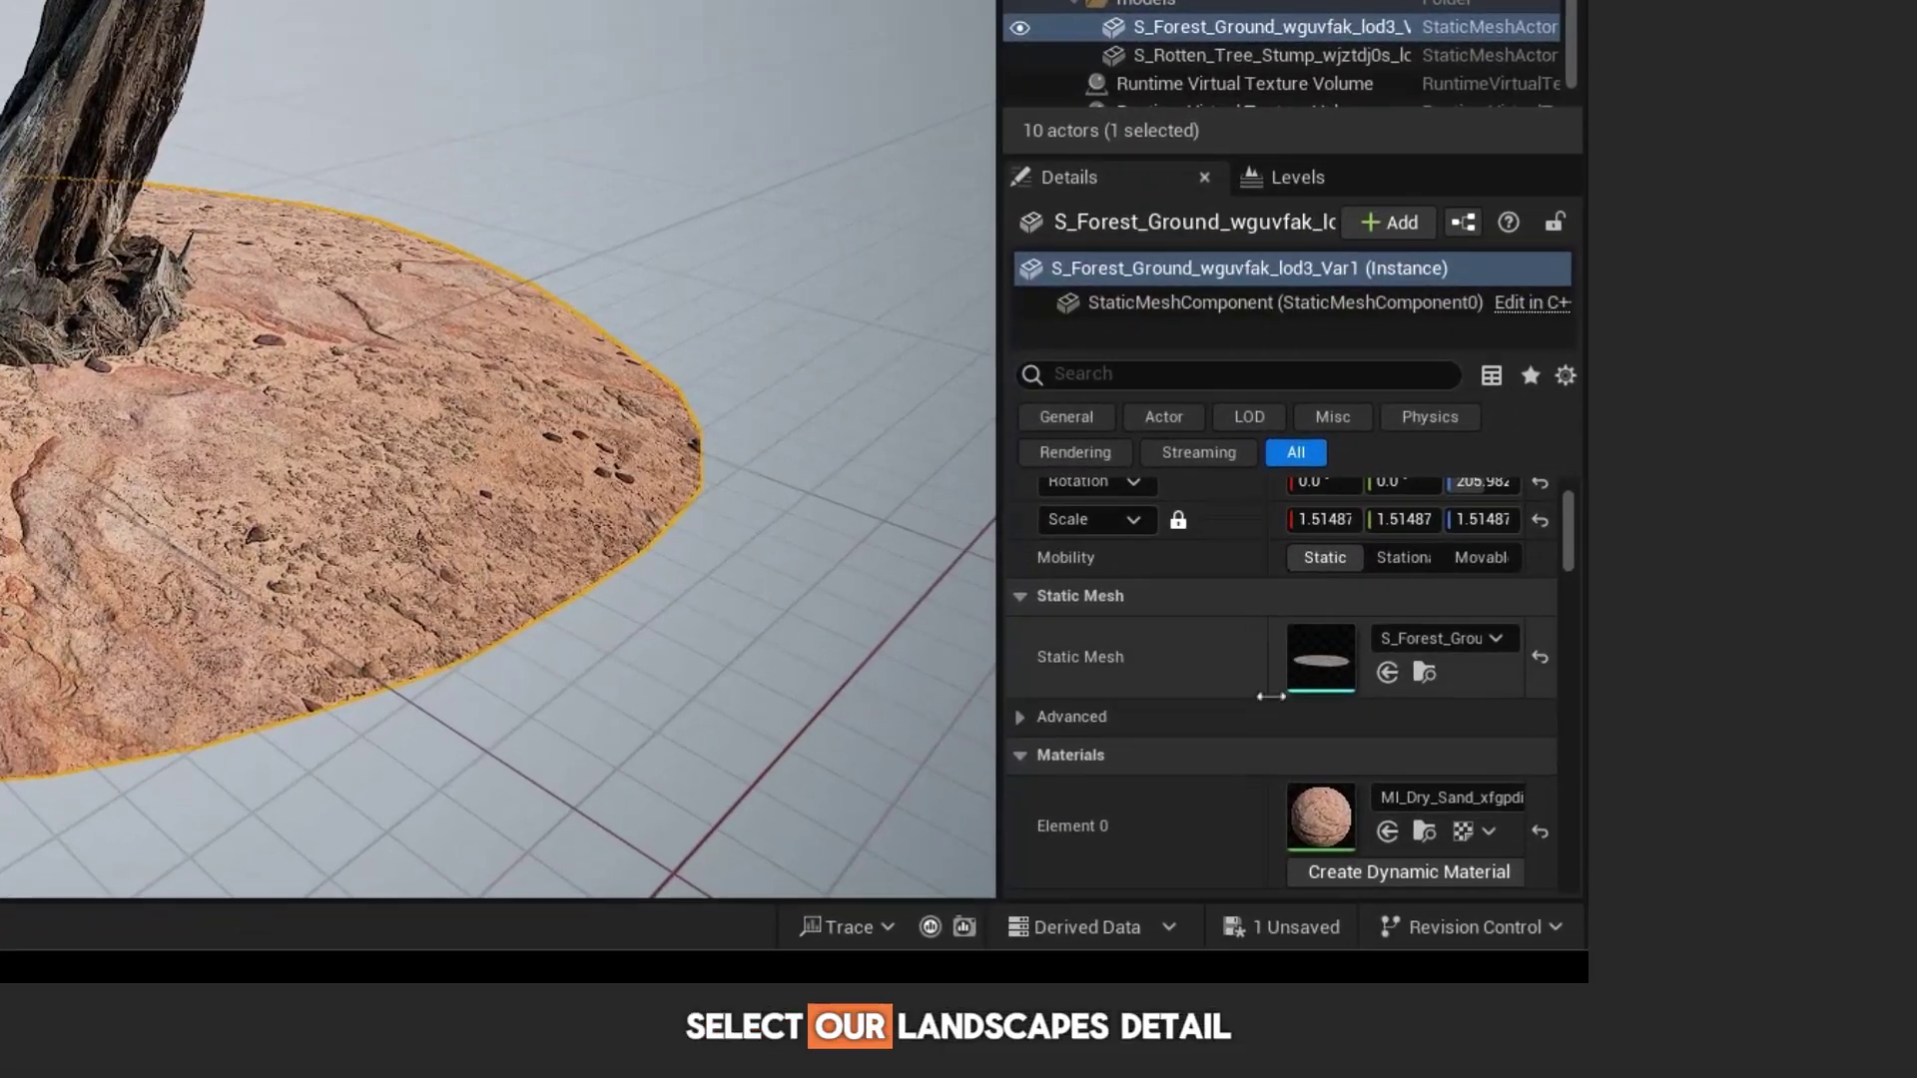
scroll(1217, 686, "down", 5)
scroll(1217, 681, "down", 4)
scroll(1218, 687, "down", 4)
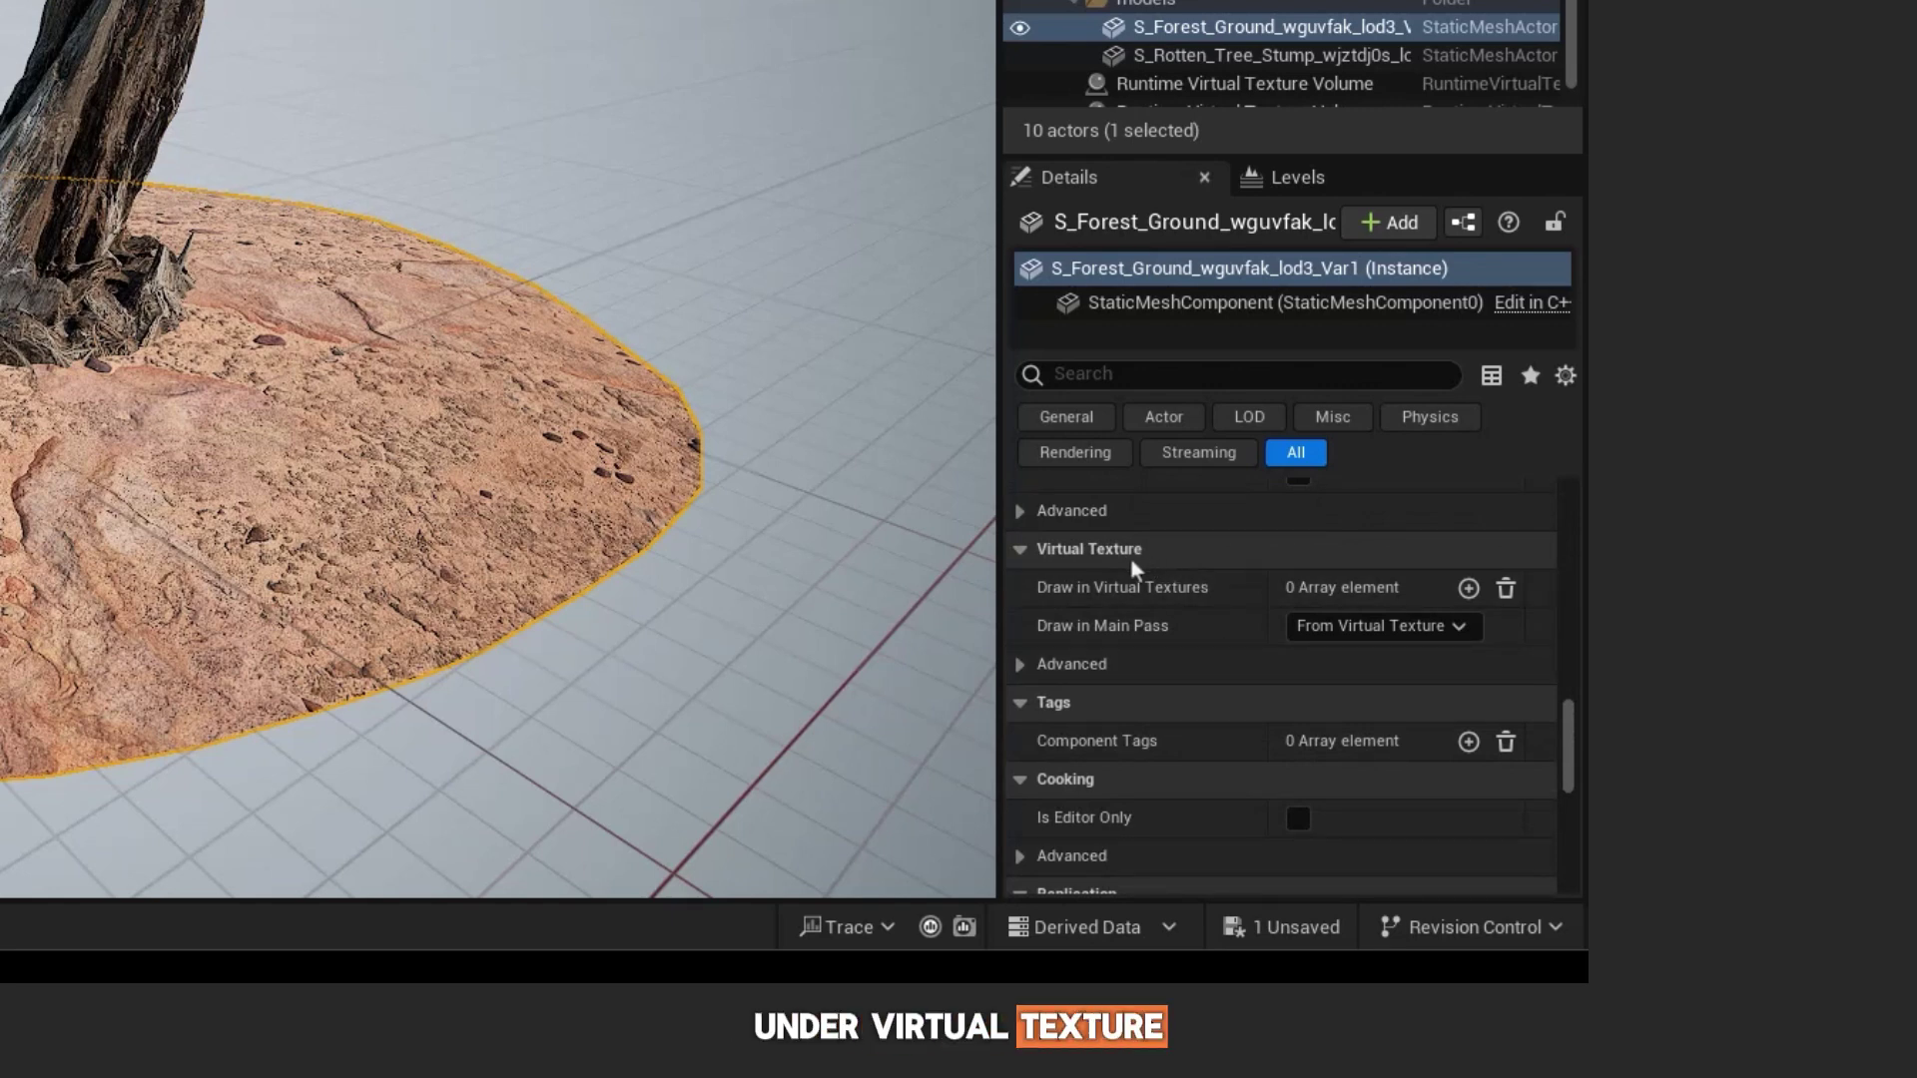
Add two Draw in Virtual Textures entries on the ground, set to RVT_Environment and RVT_Height.
left_click(1470, 589)
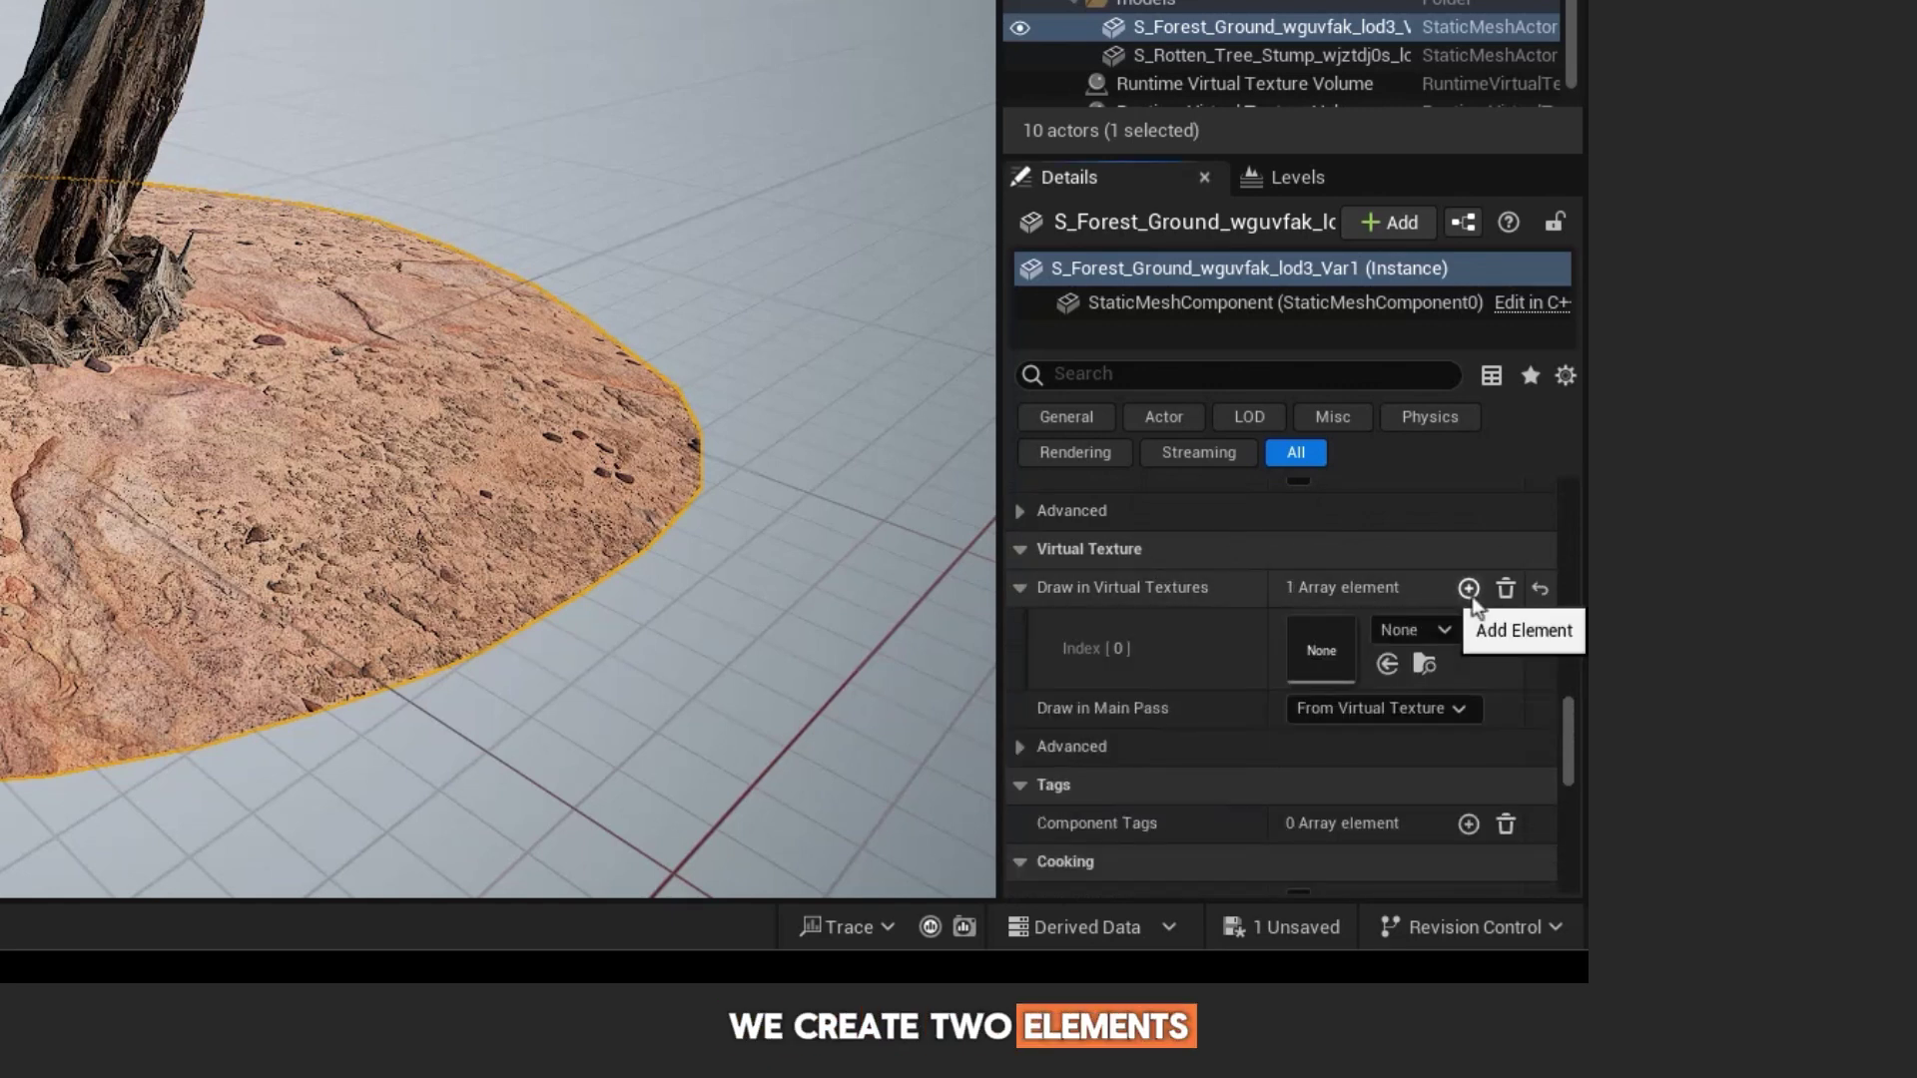
left_click(1468, 589)
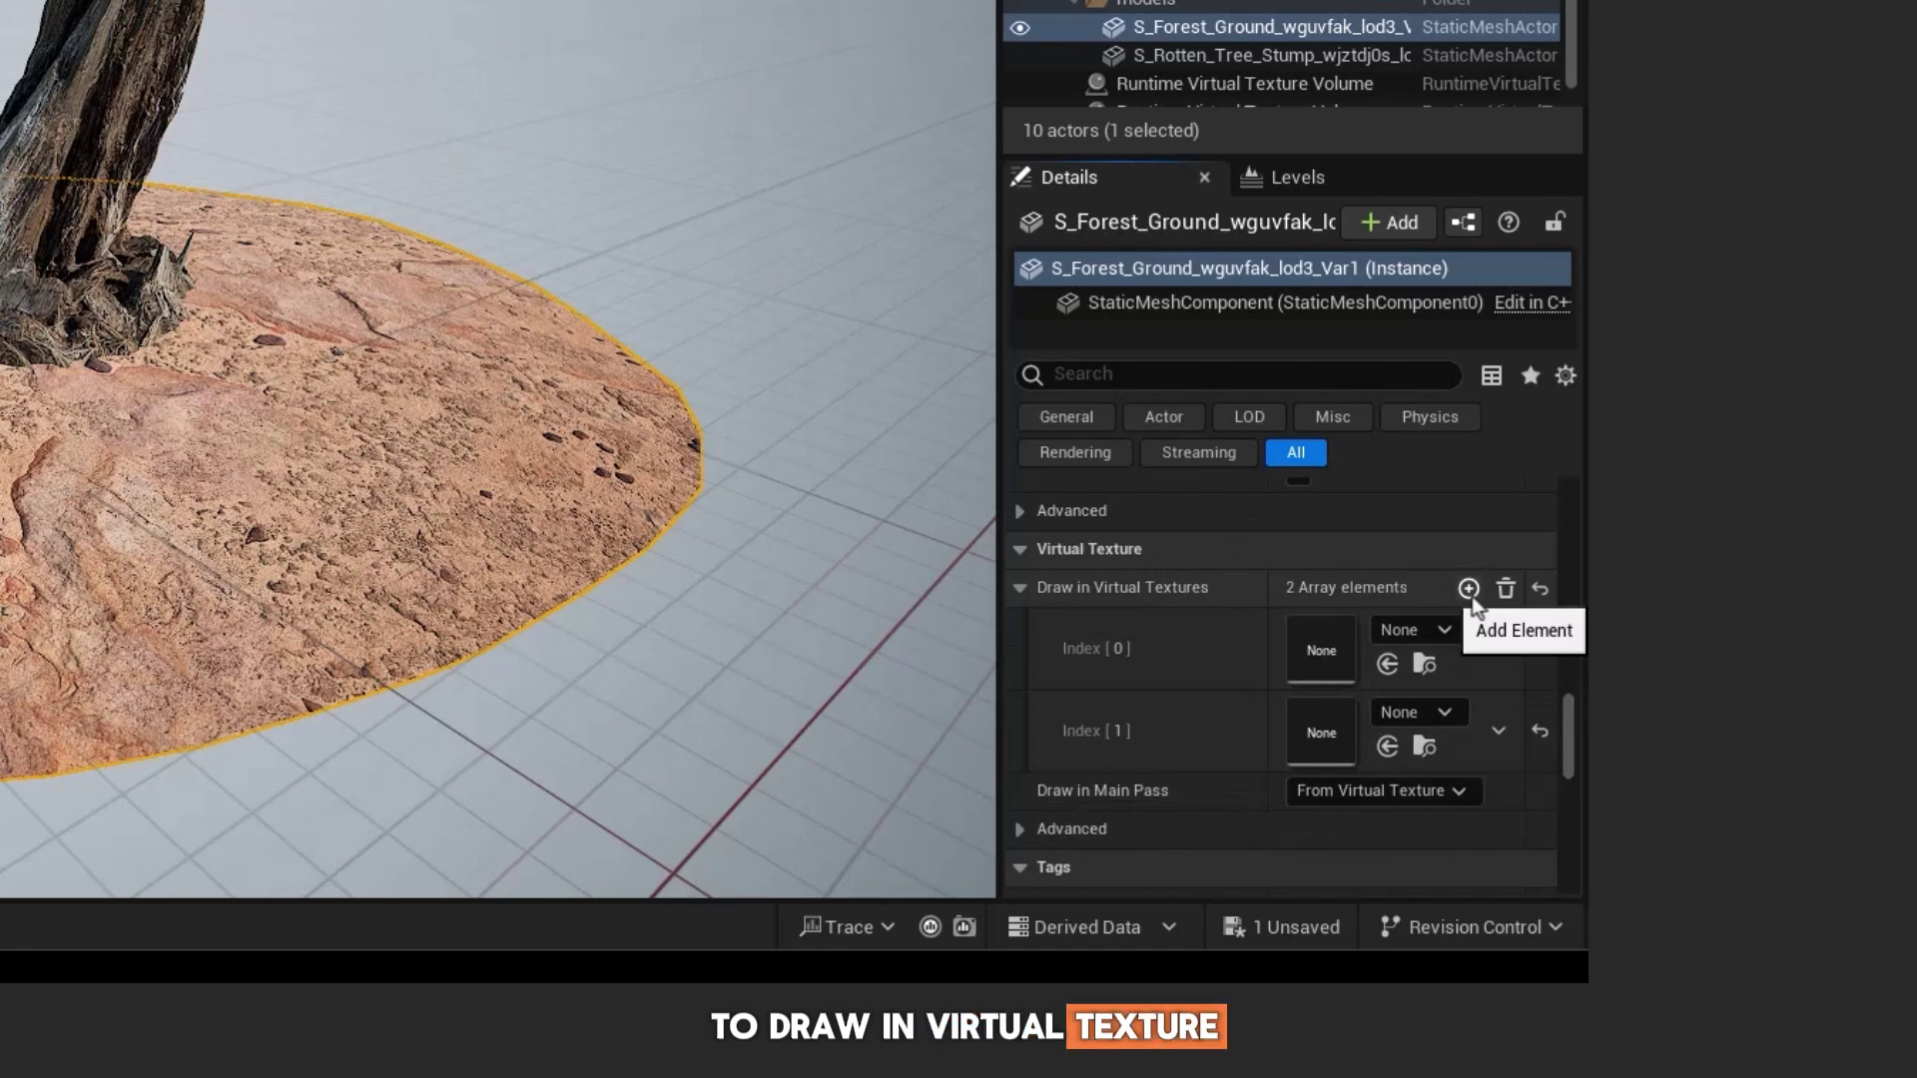
left_click(1437, 635)
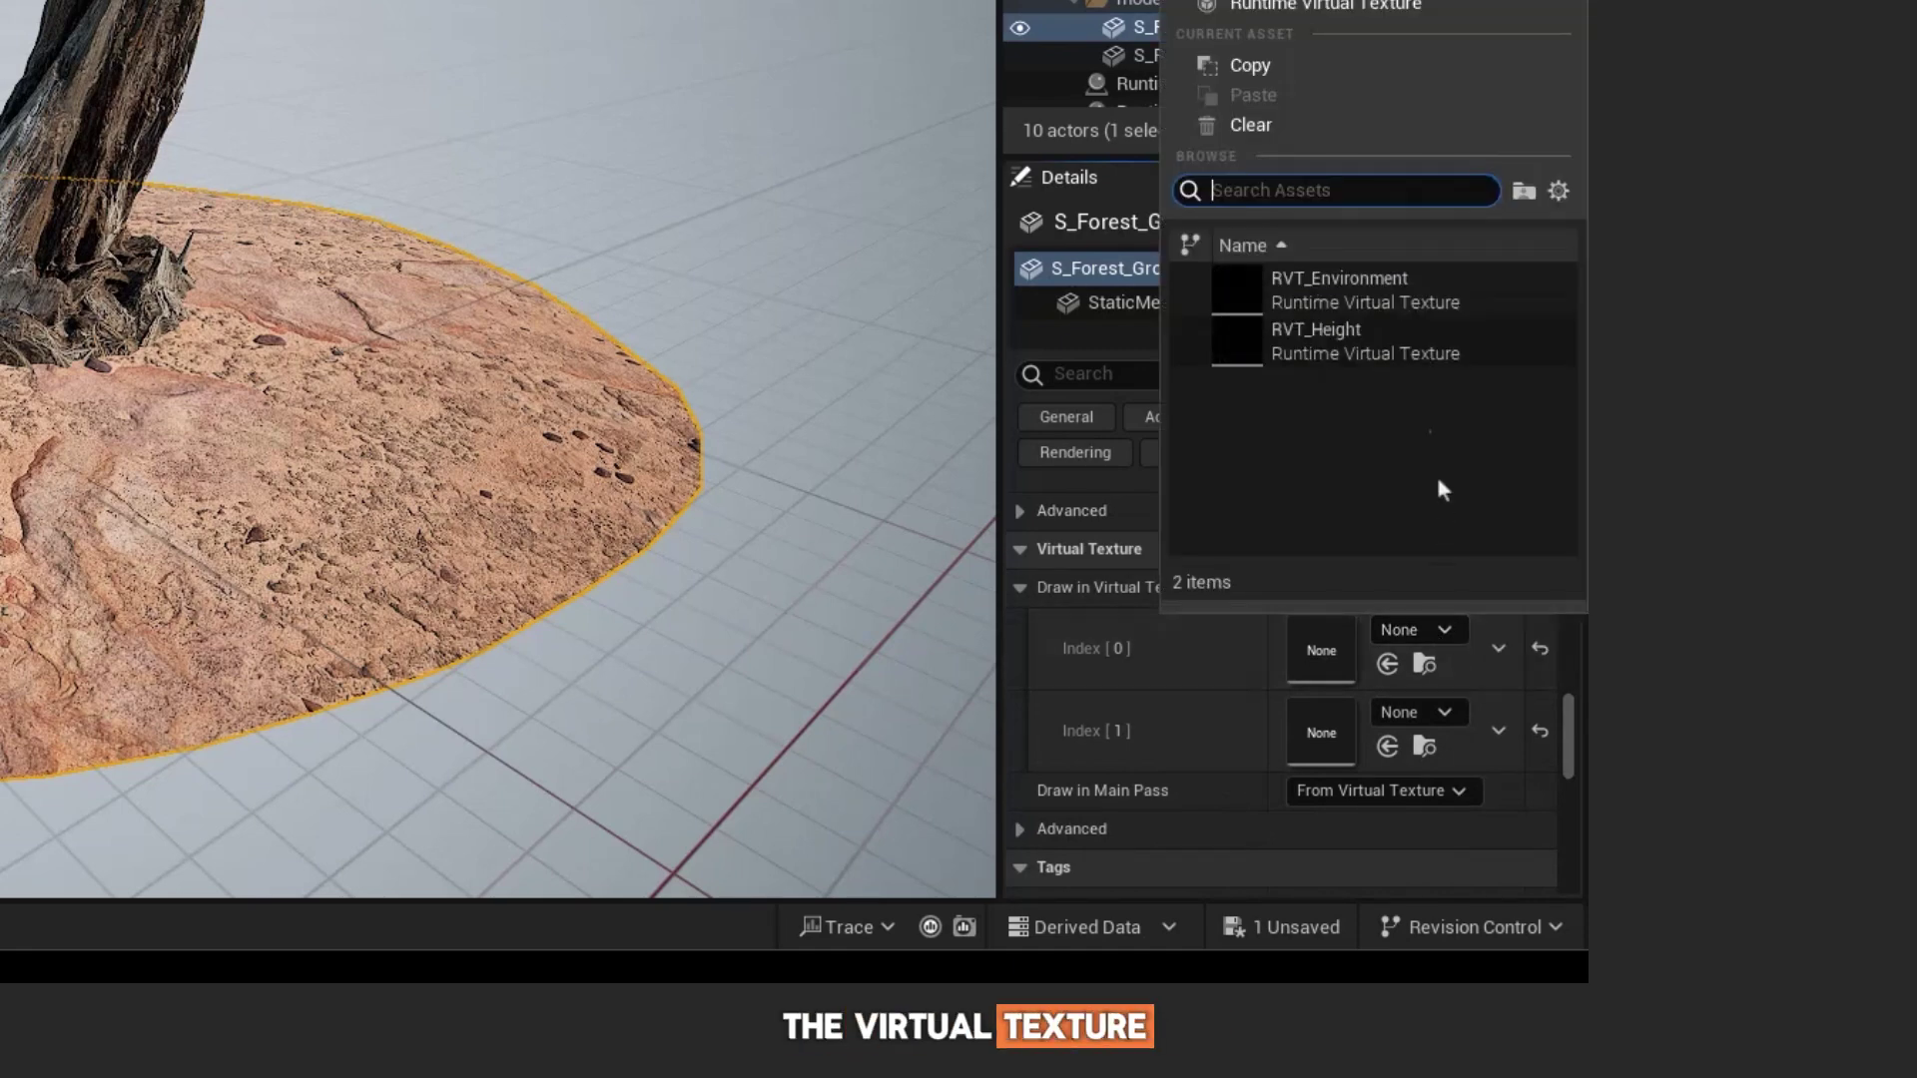
left_click(1397, 286)
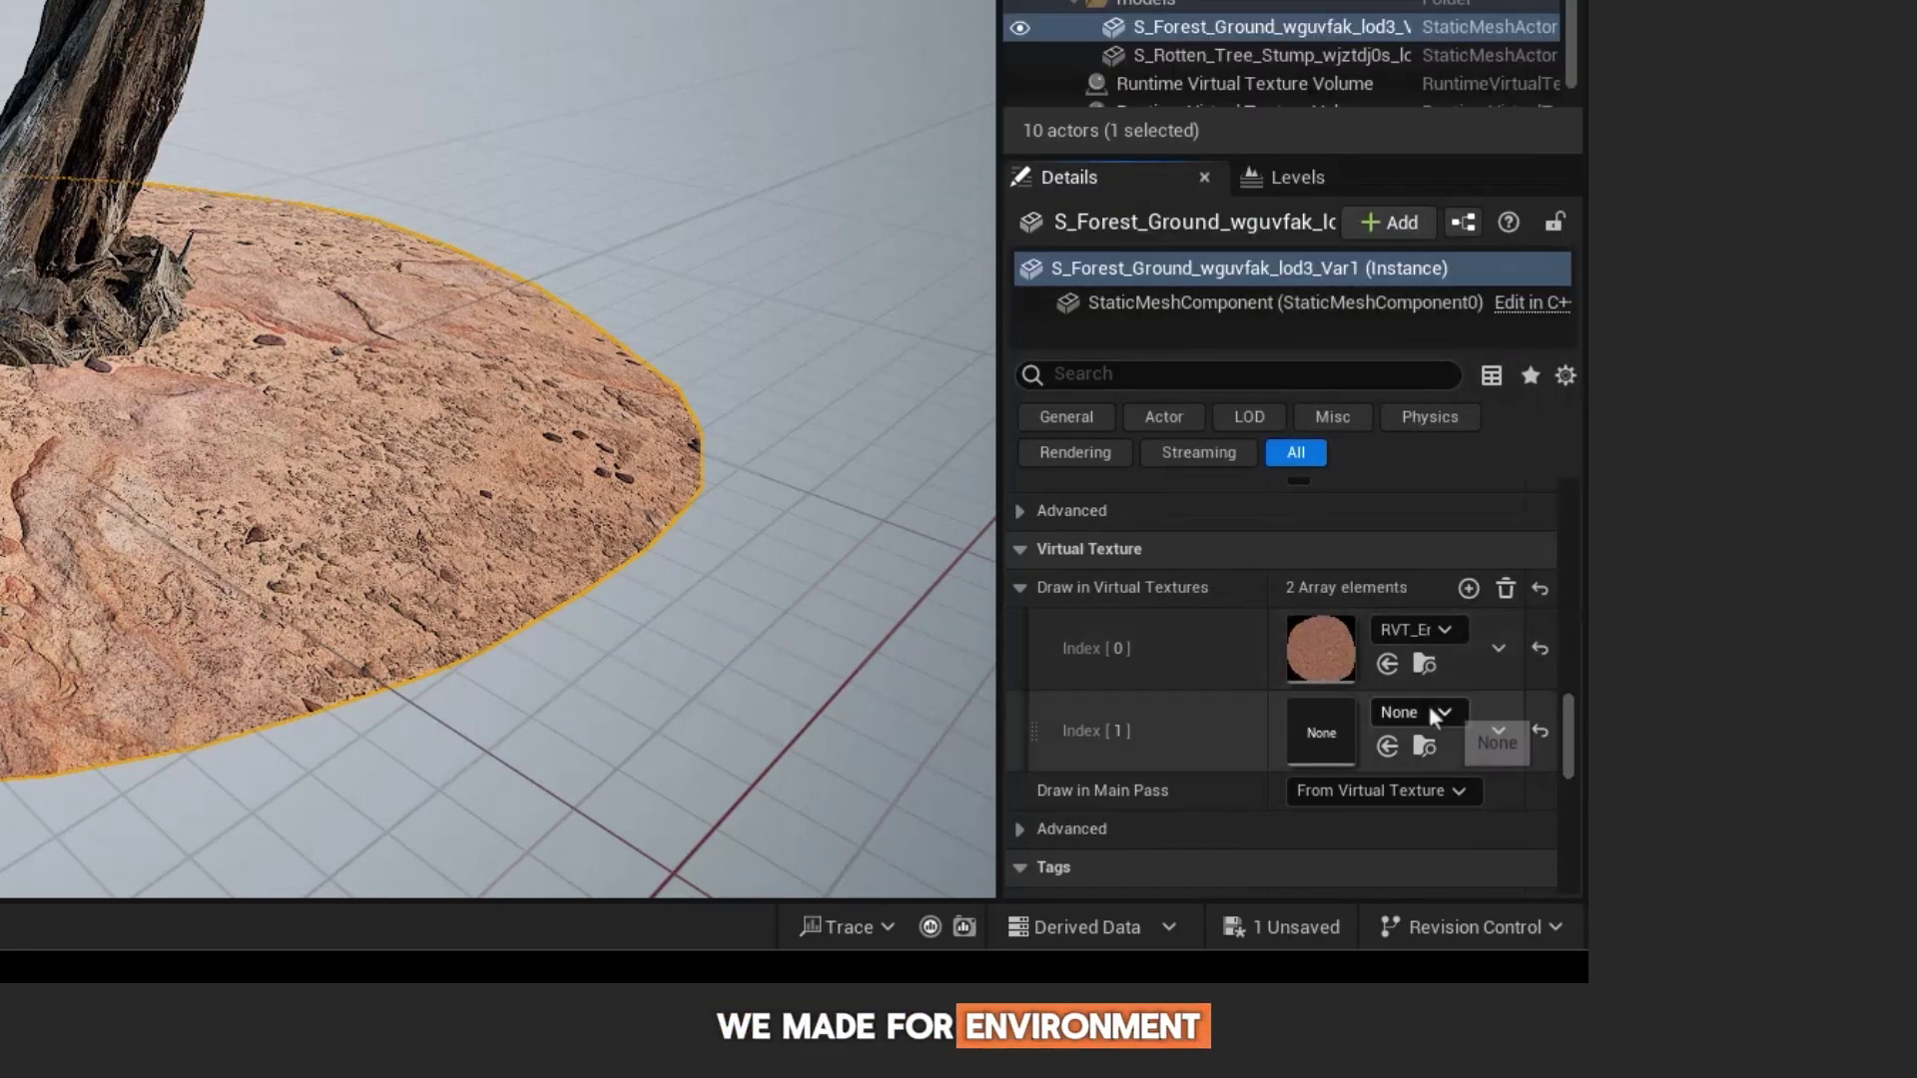
left_click(1430, 708)
left_click(1380, 427)
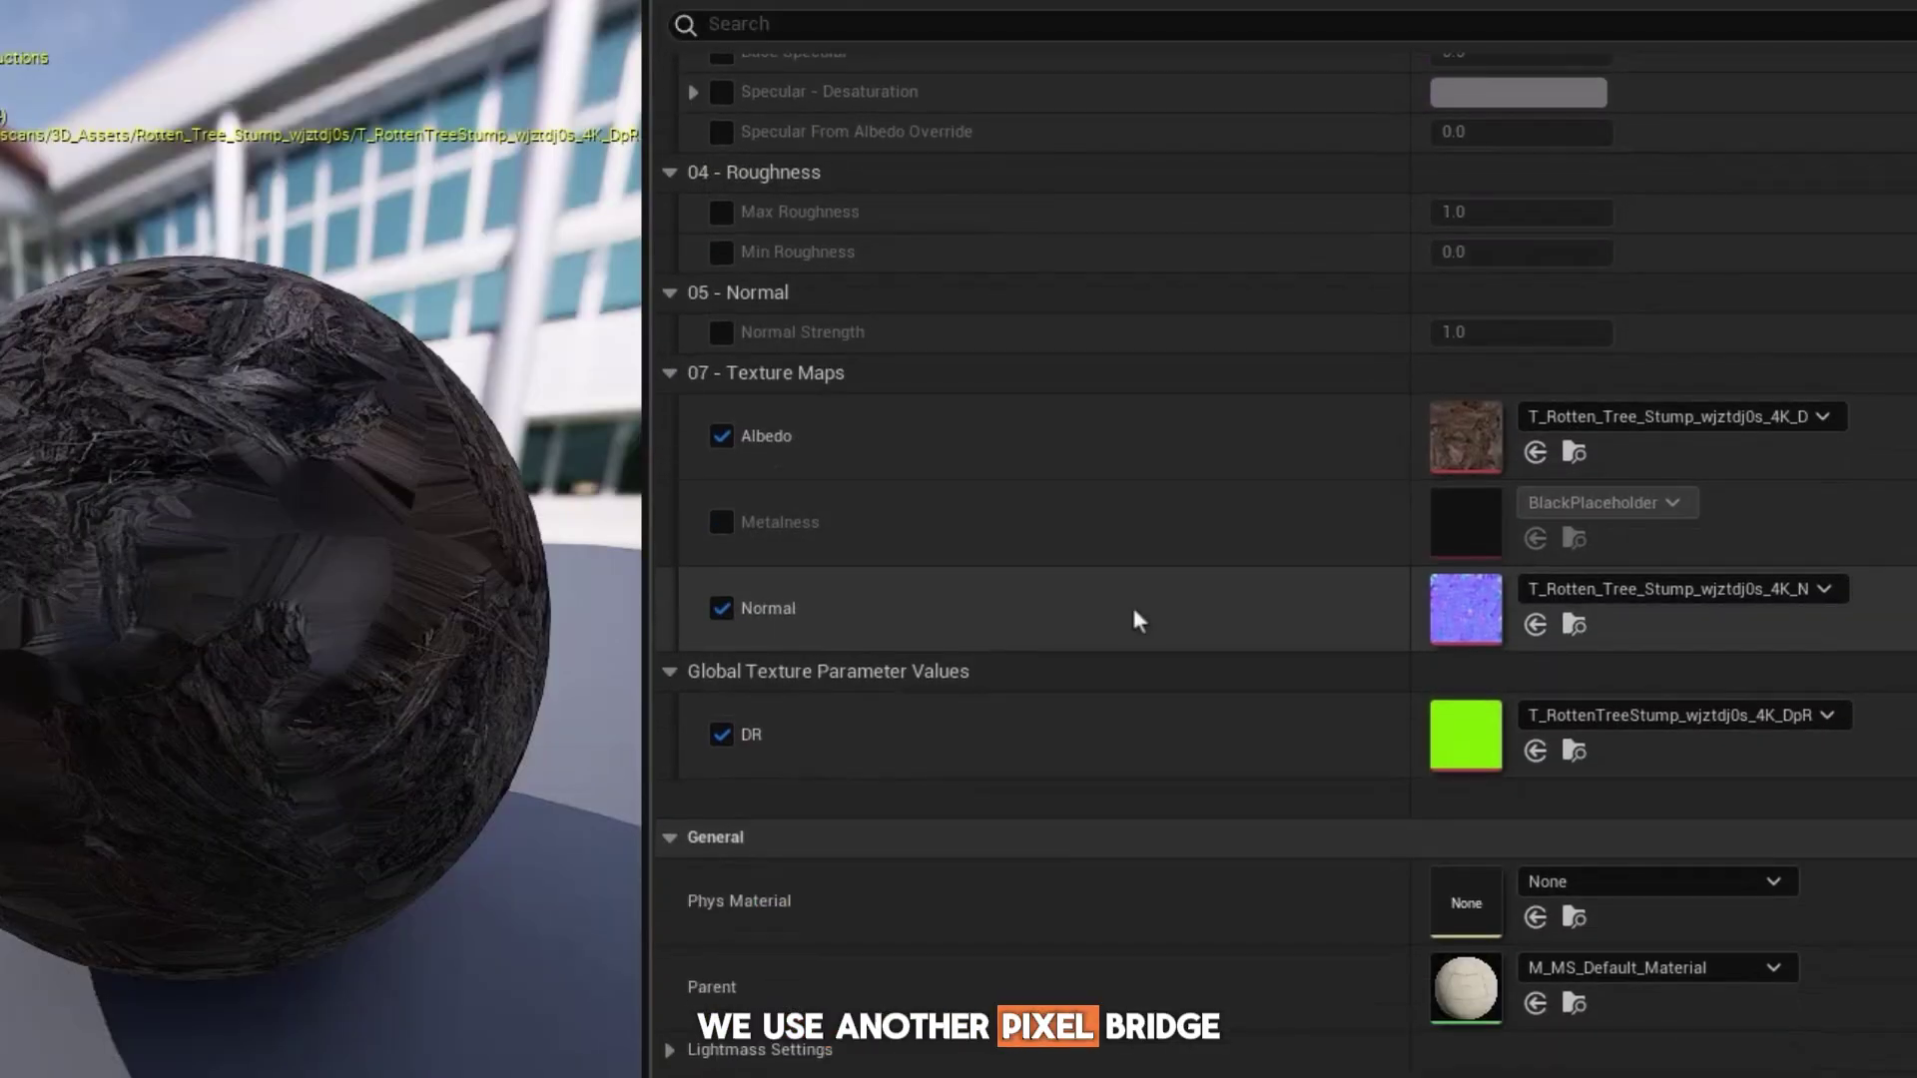
Open the stump's parent material and wire MF_ObjAdjustments Result into a new BlendMaterialAttributes A input.
double_click(1445, 973)
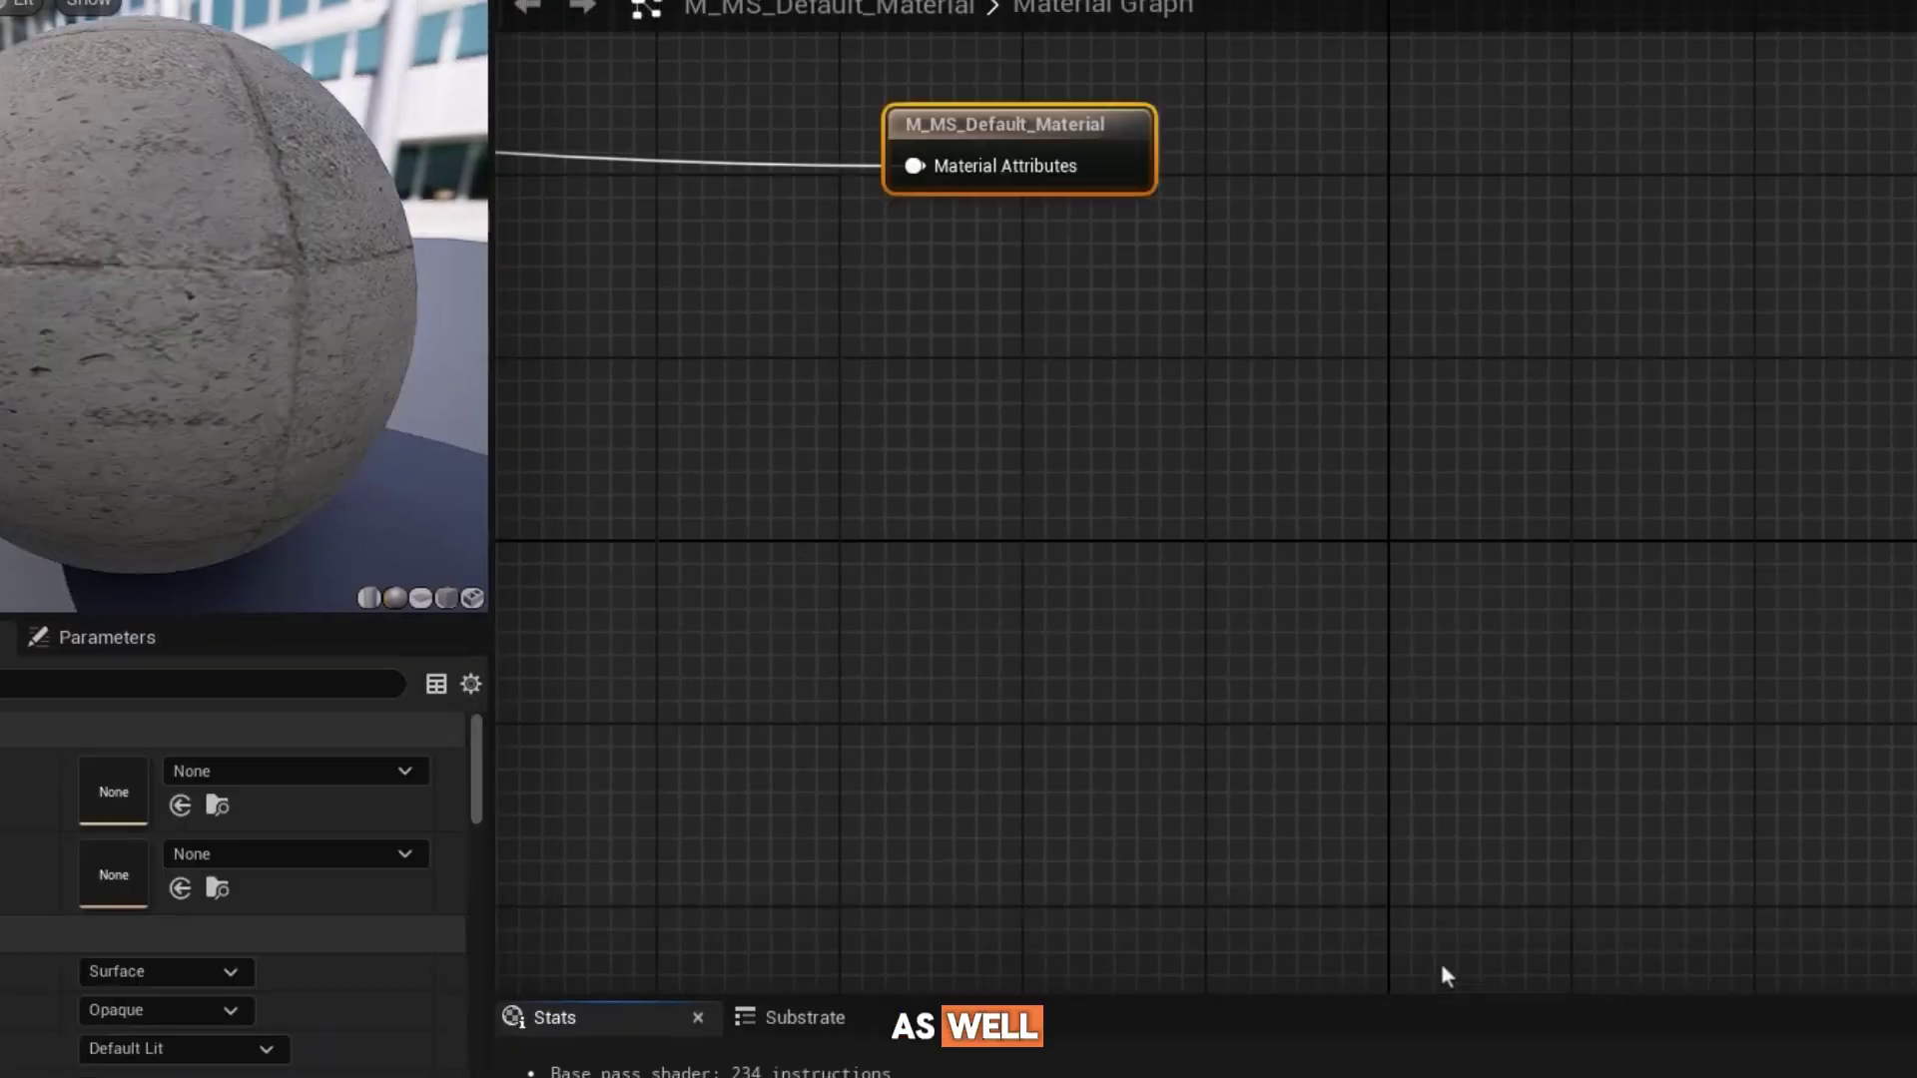
scroll(878, 630, "down", 3)
scroll(1040, 621, "down", 2)
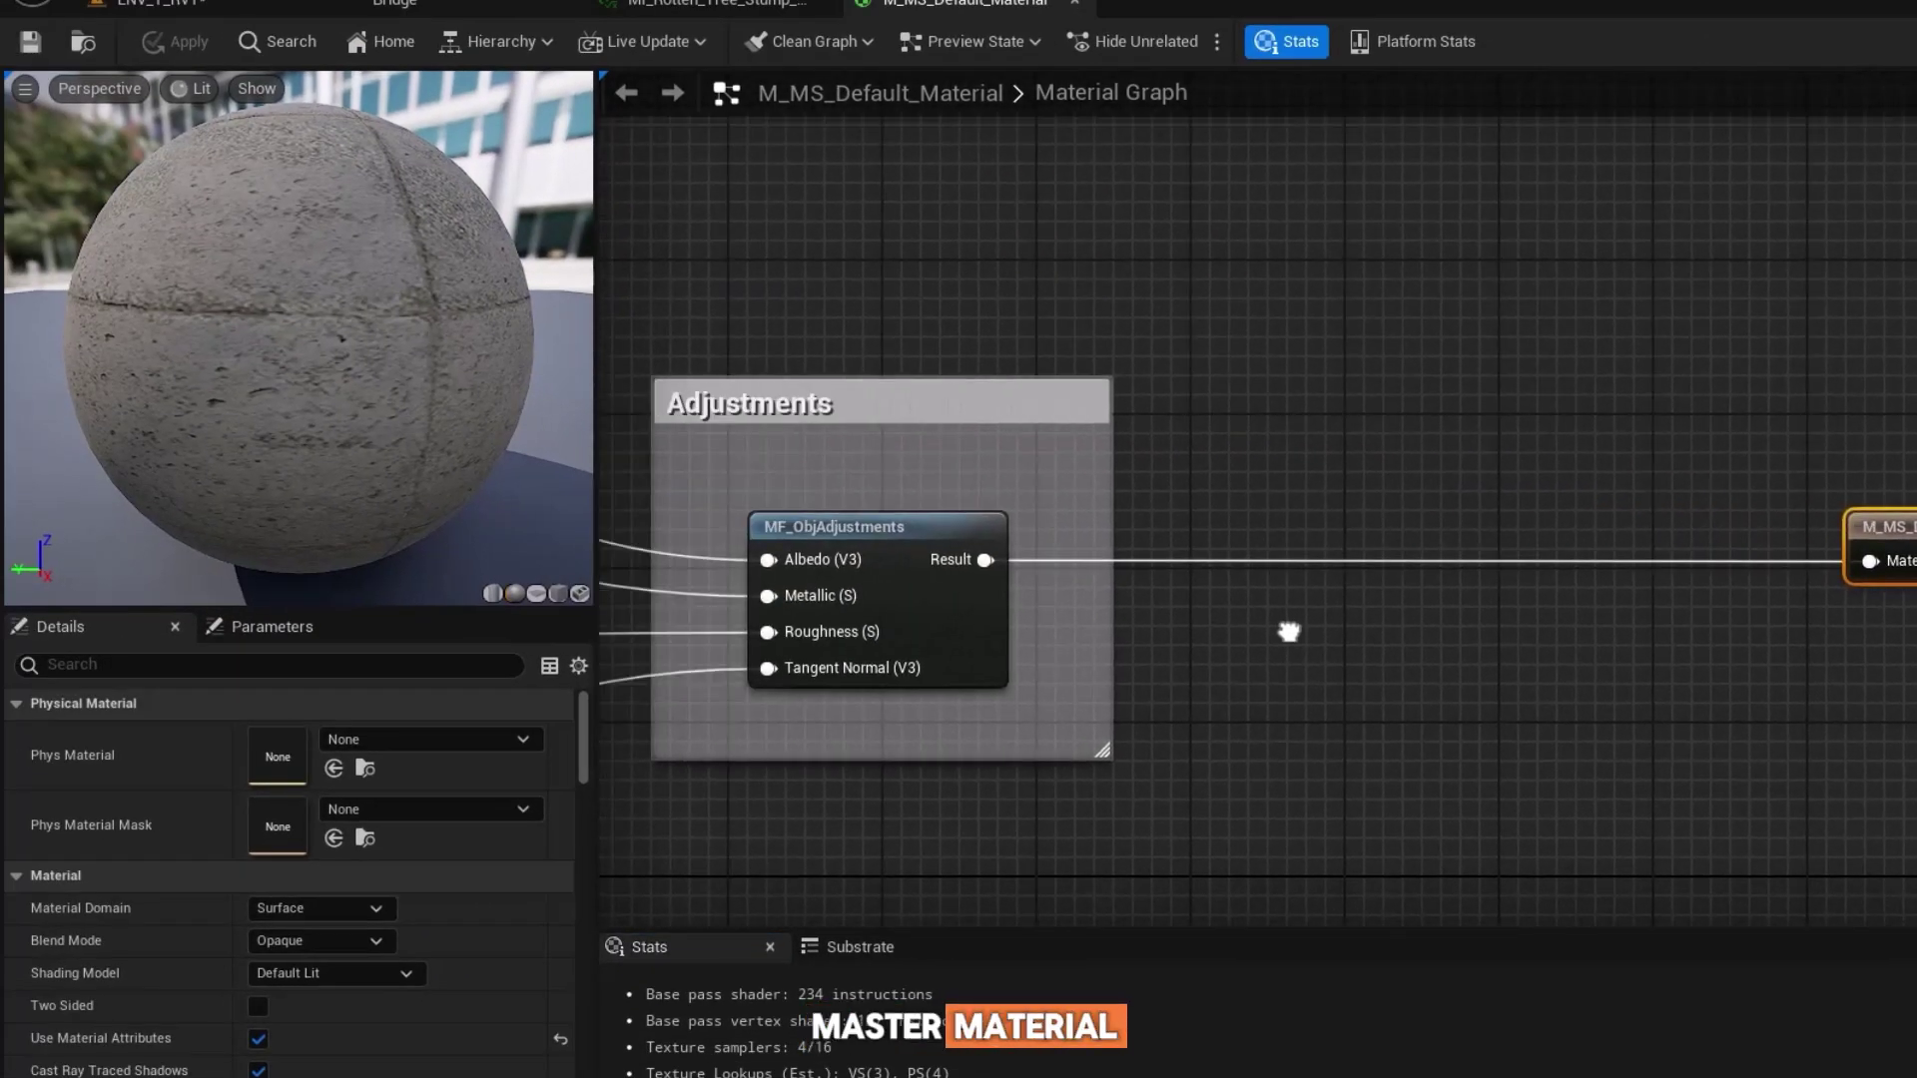
right_click(1356, 442)
type("blend mater")
left_click(1420, 498)
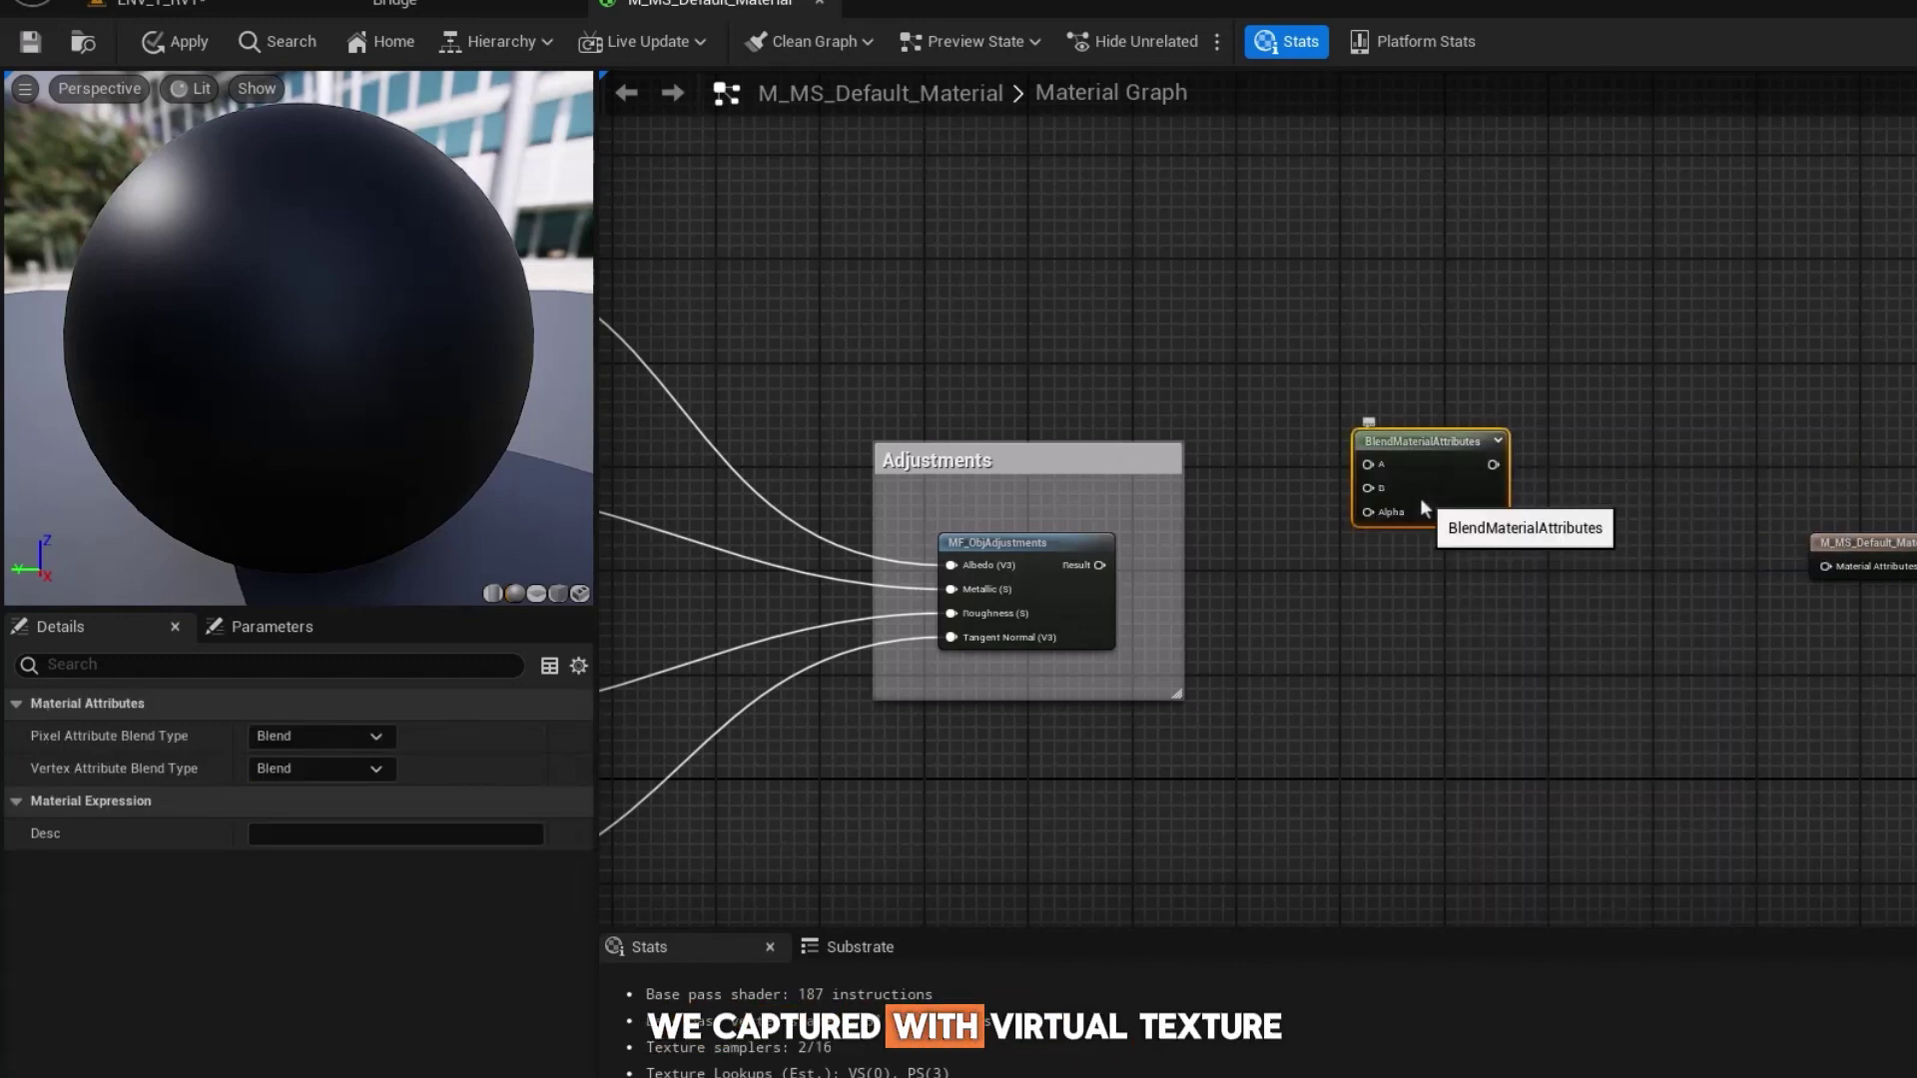
left_click_drag(1099, 564, 1421, 527)
left_click_drag(1553, 541, 1828, 570)
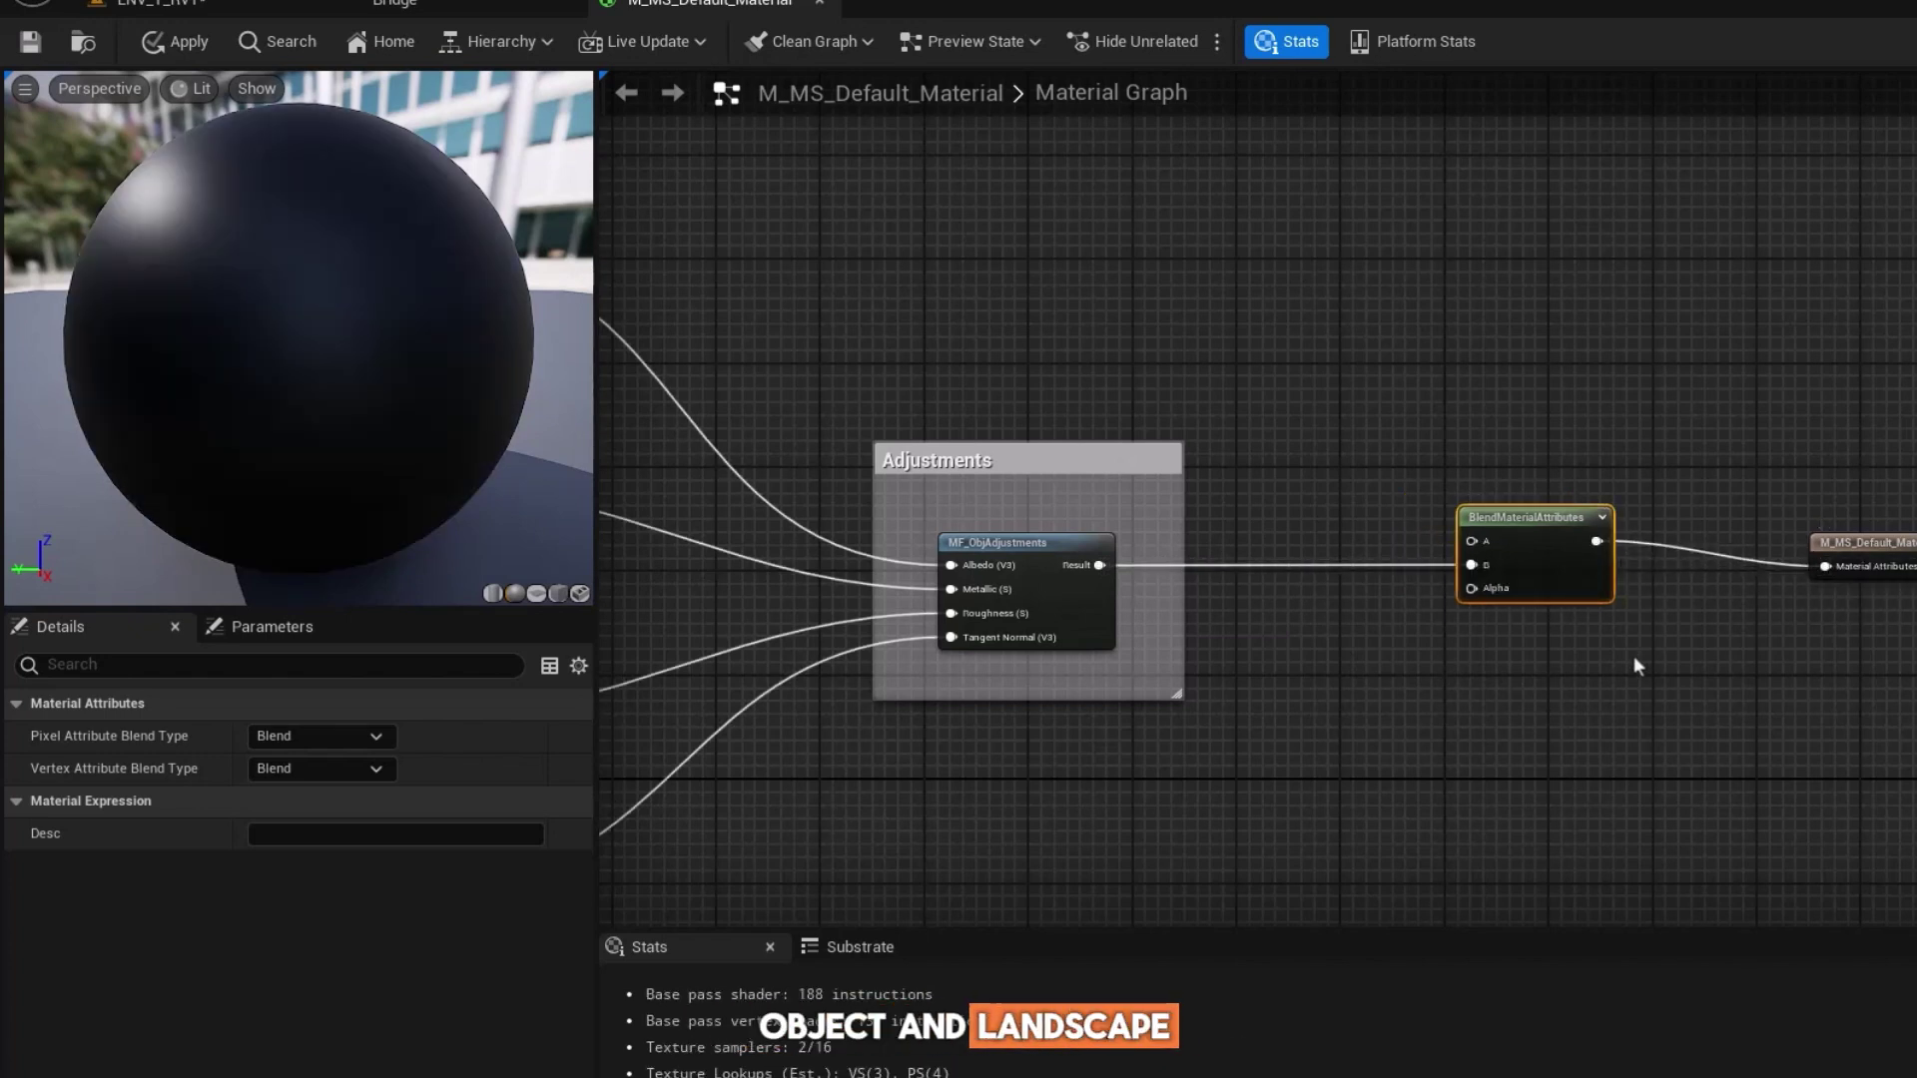
left_click(1879, 562)
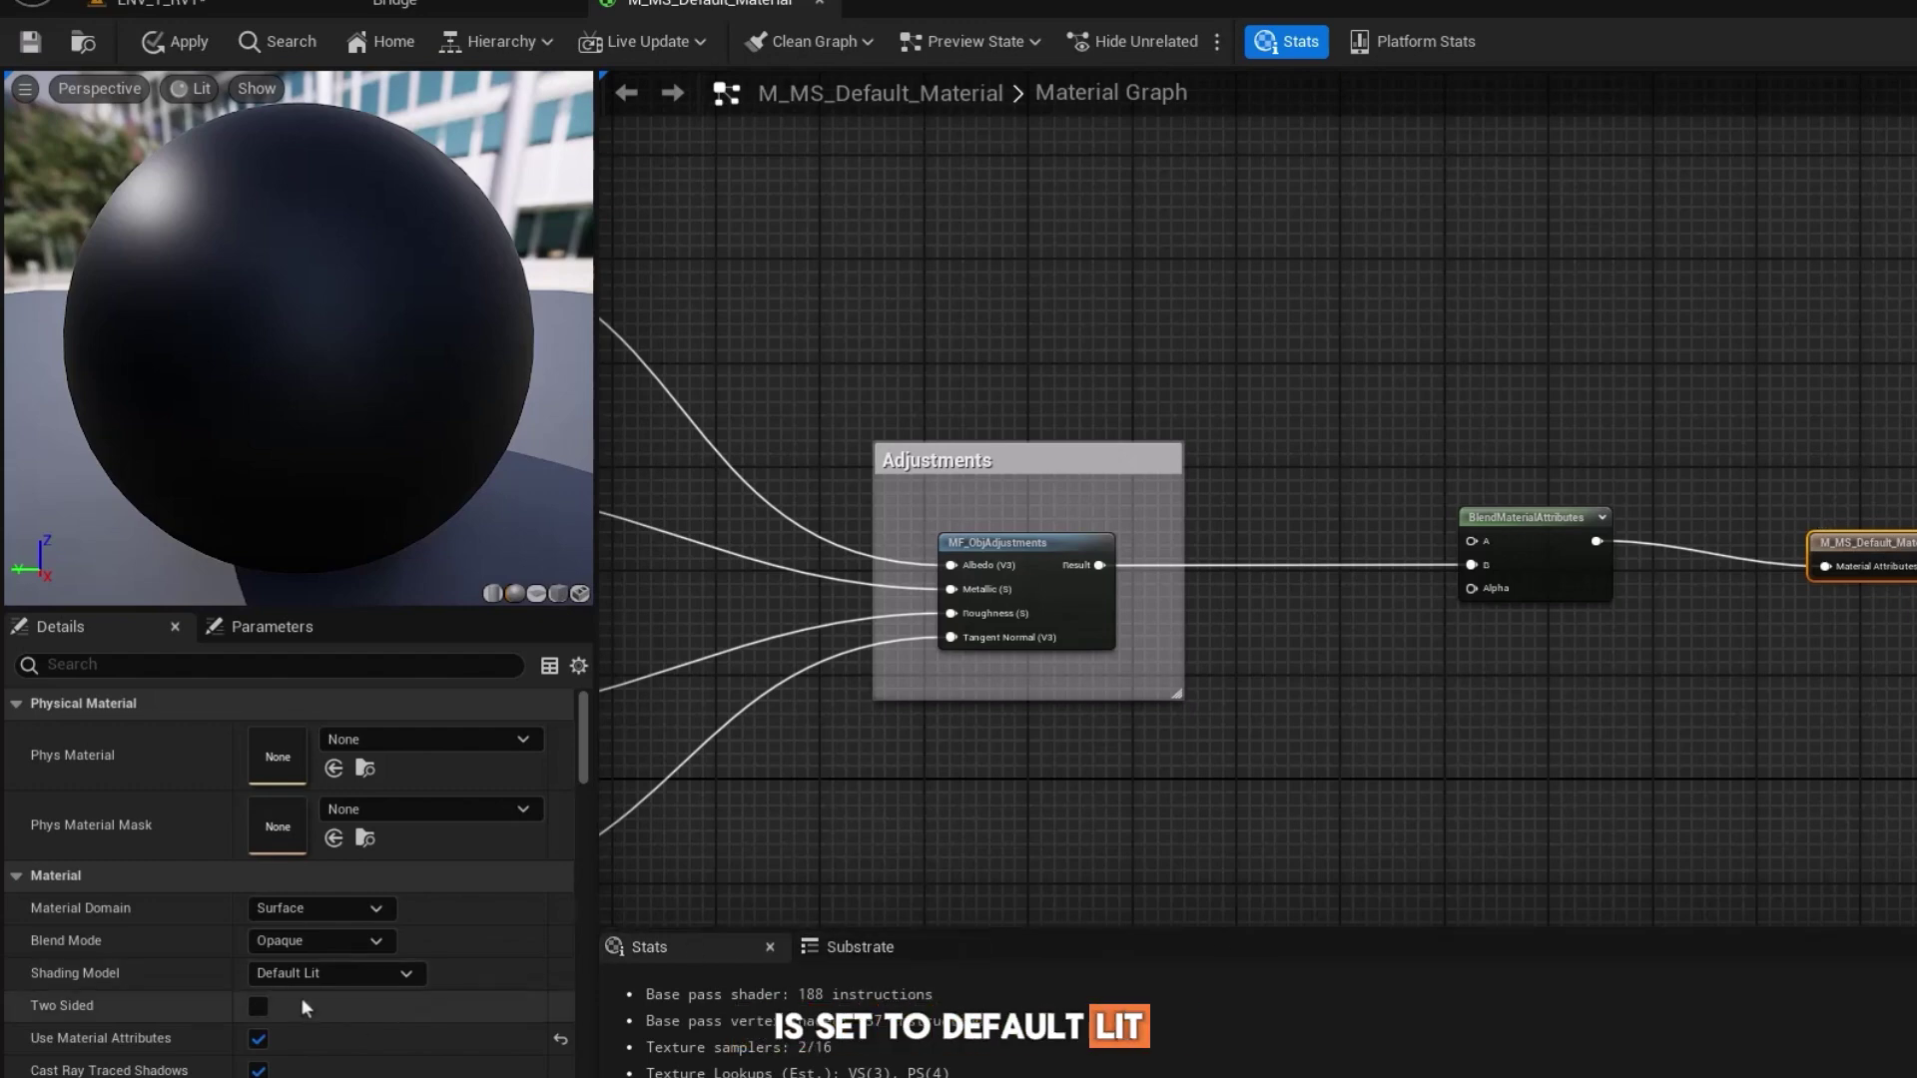
Set the texture sample to RVT_Height and subtract its WorldHeight from world position Z.
right_click_drag(1428, 792, 1626, 491)
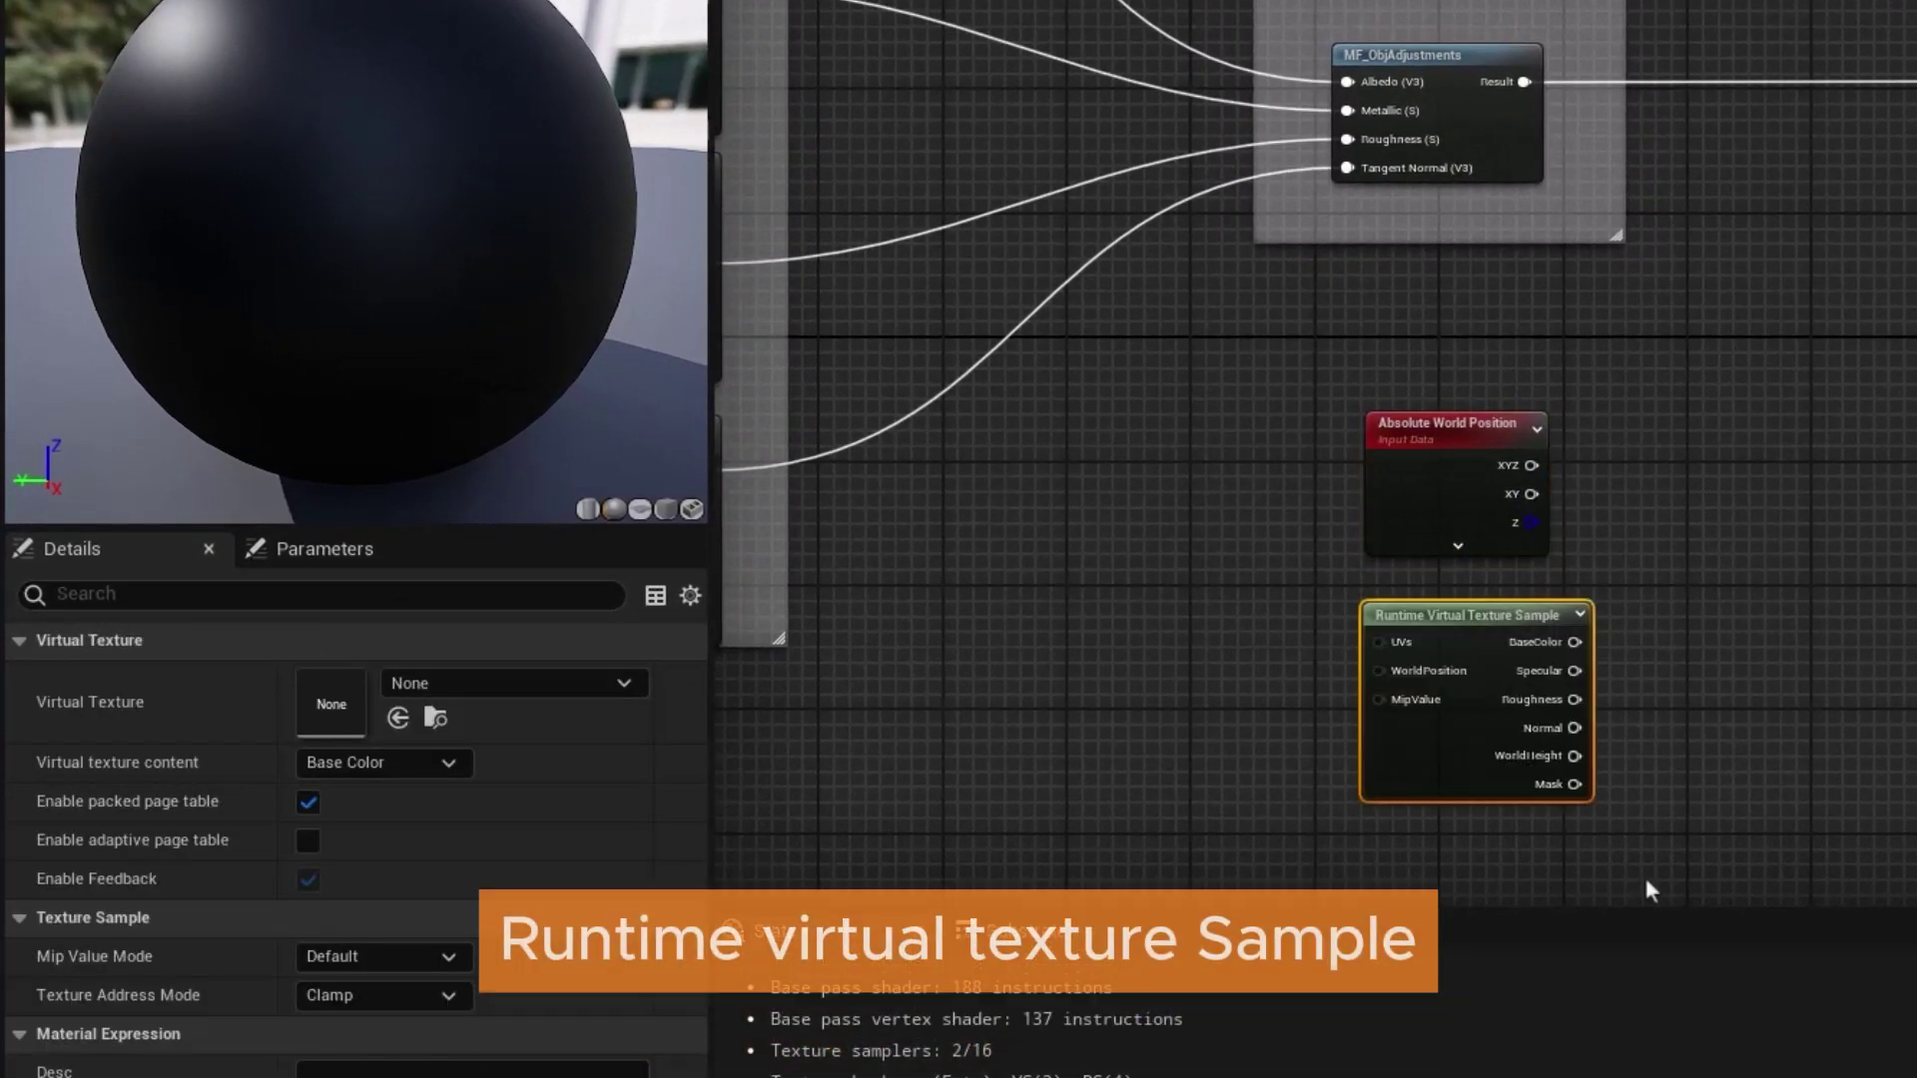
left_click(531, 687)
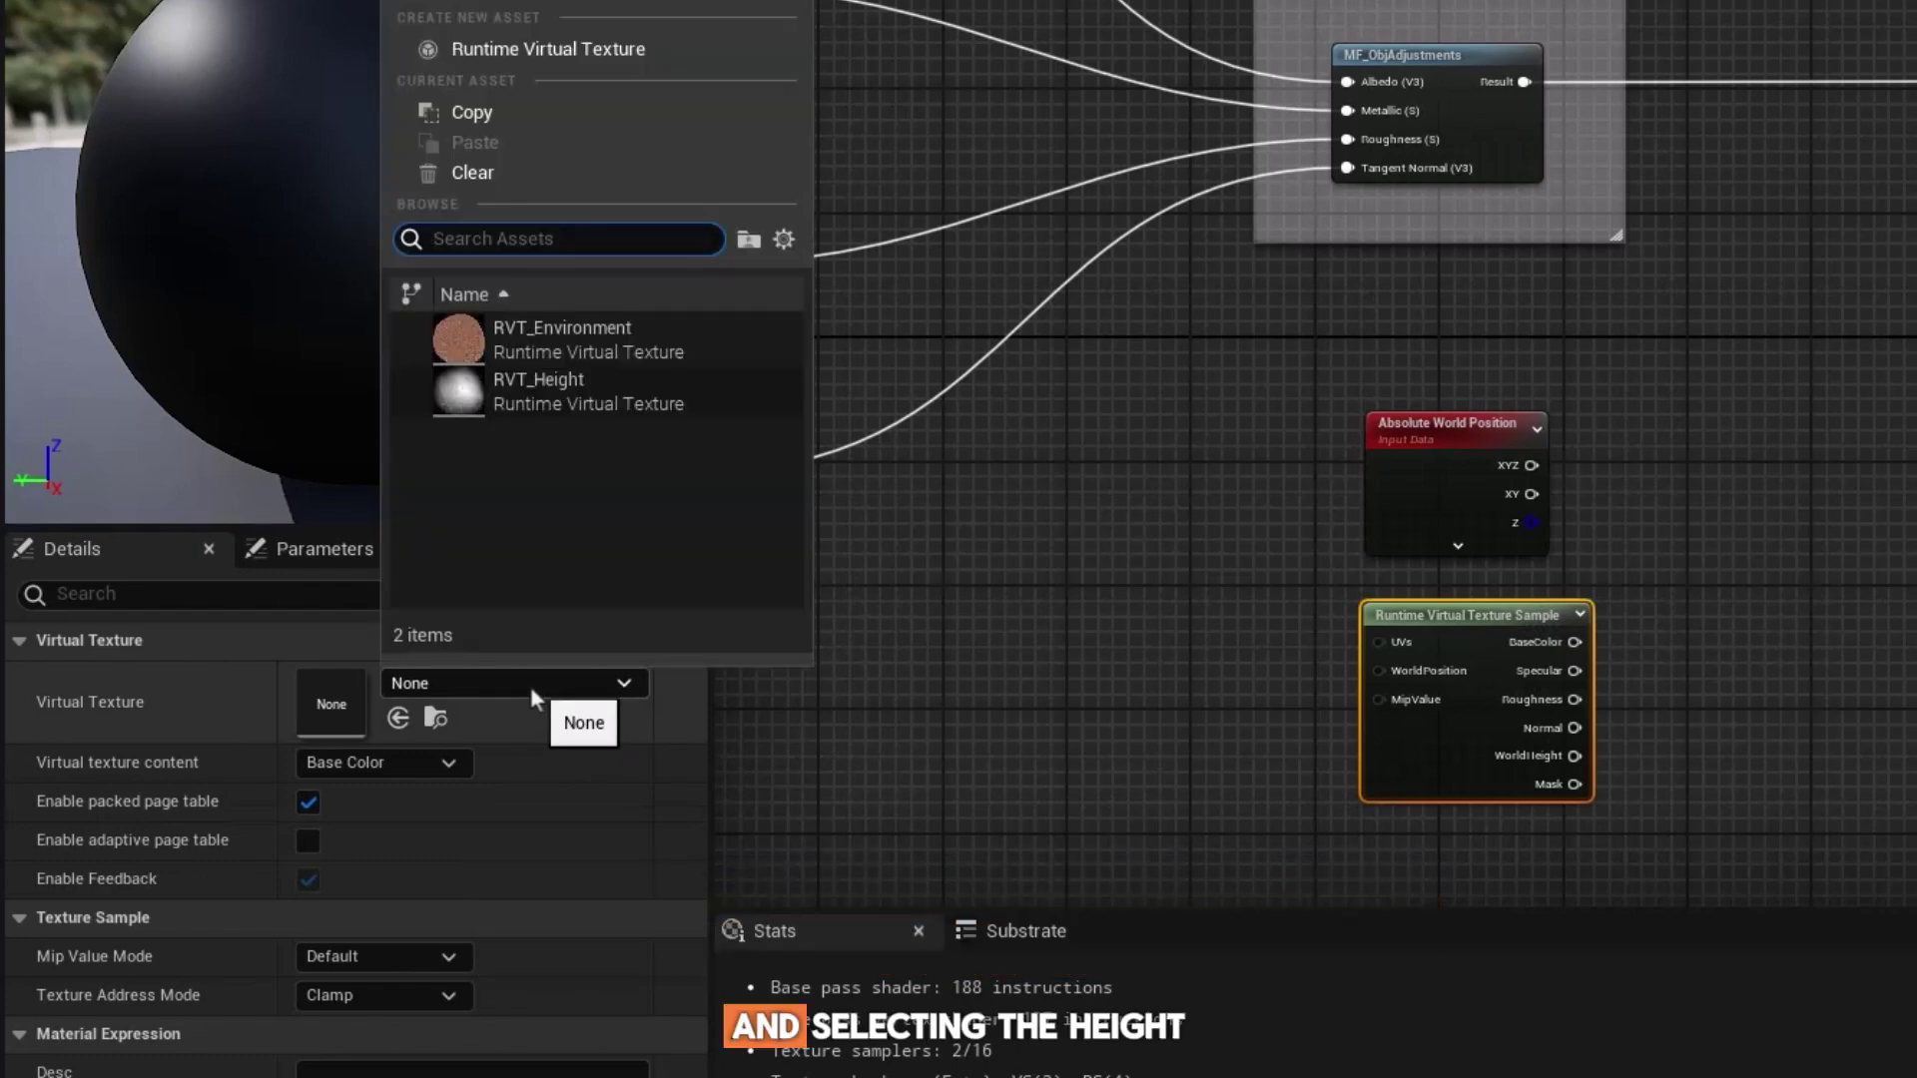
left_click(538, 405)
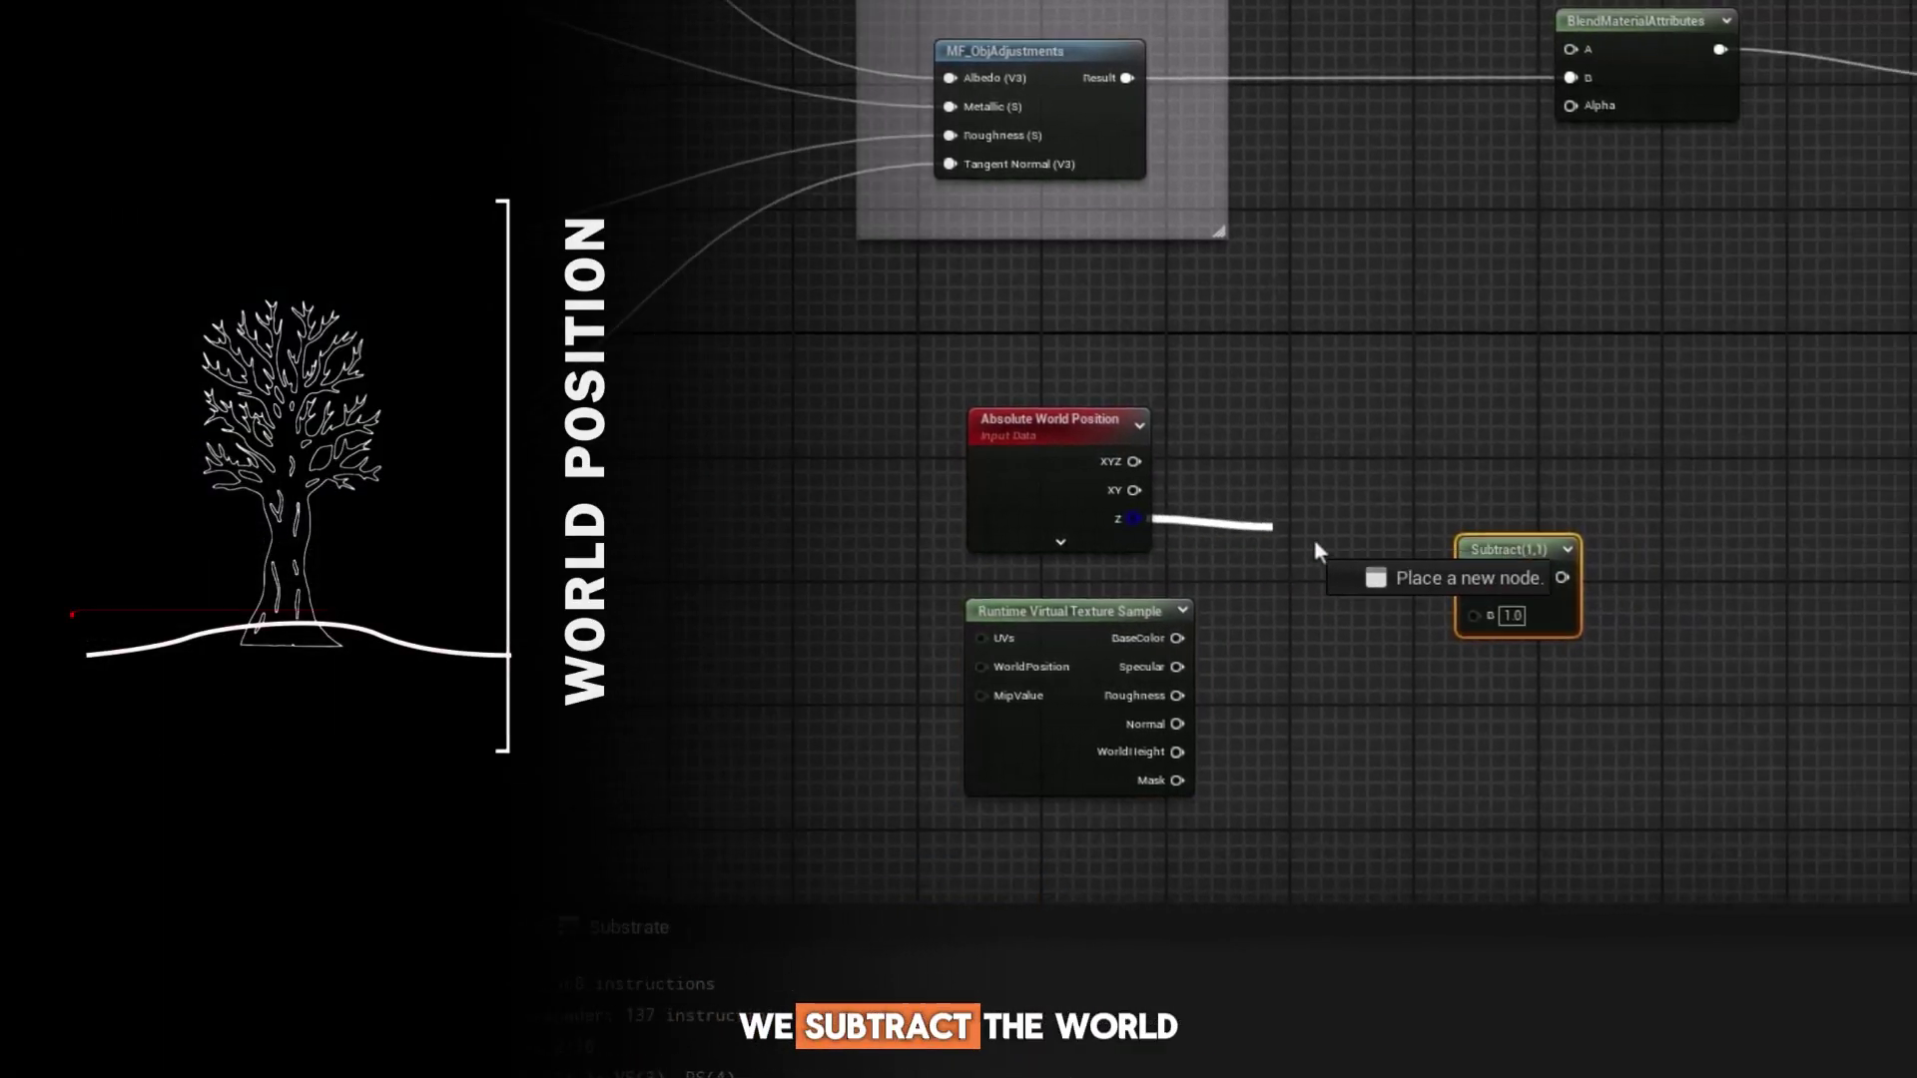
left_click_drag(1437, 523, 1395, 584)
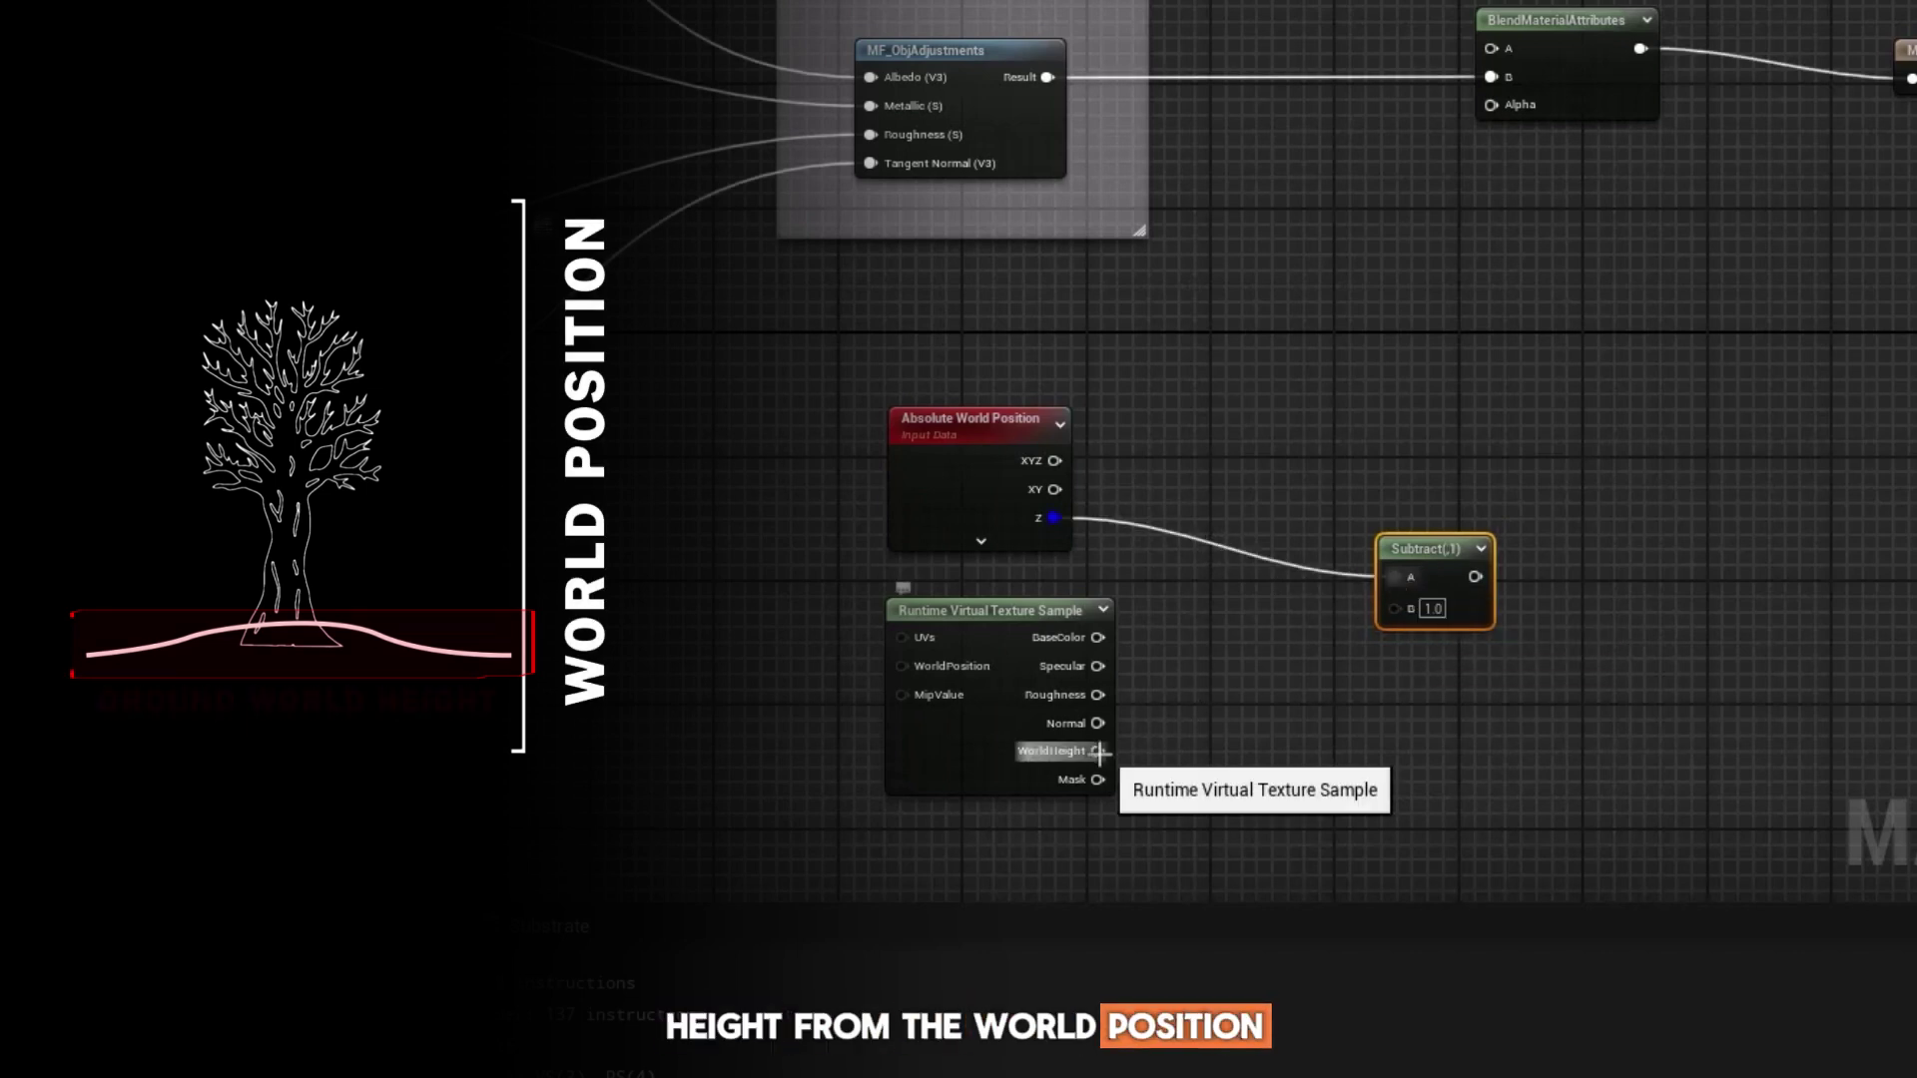
left_click_drag(1098, 750, 1400, 612)
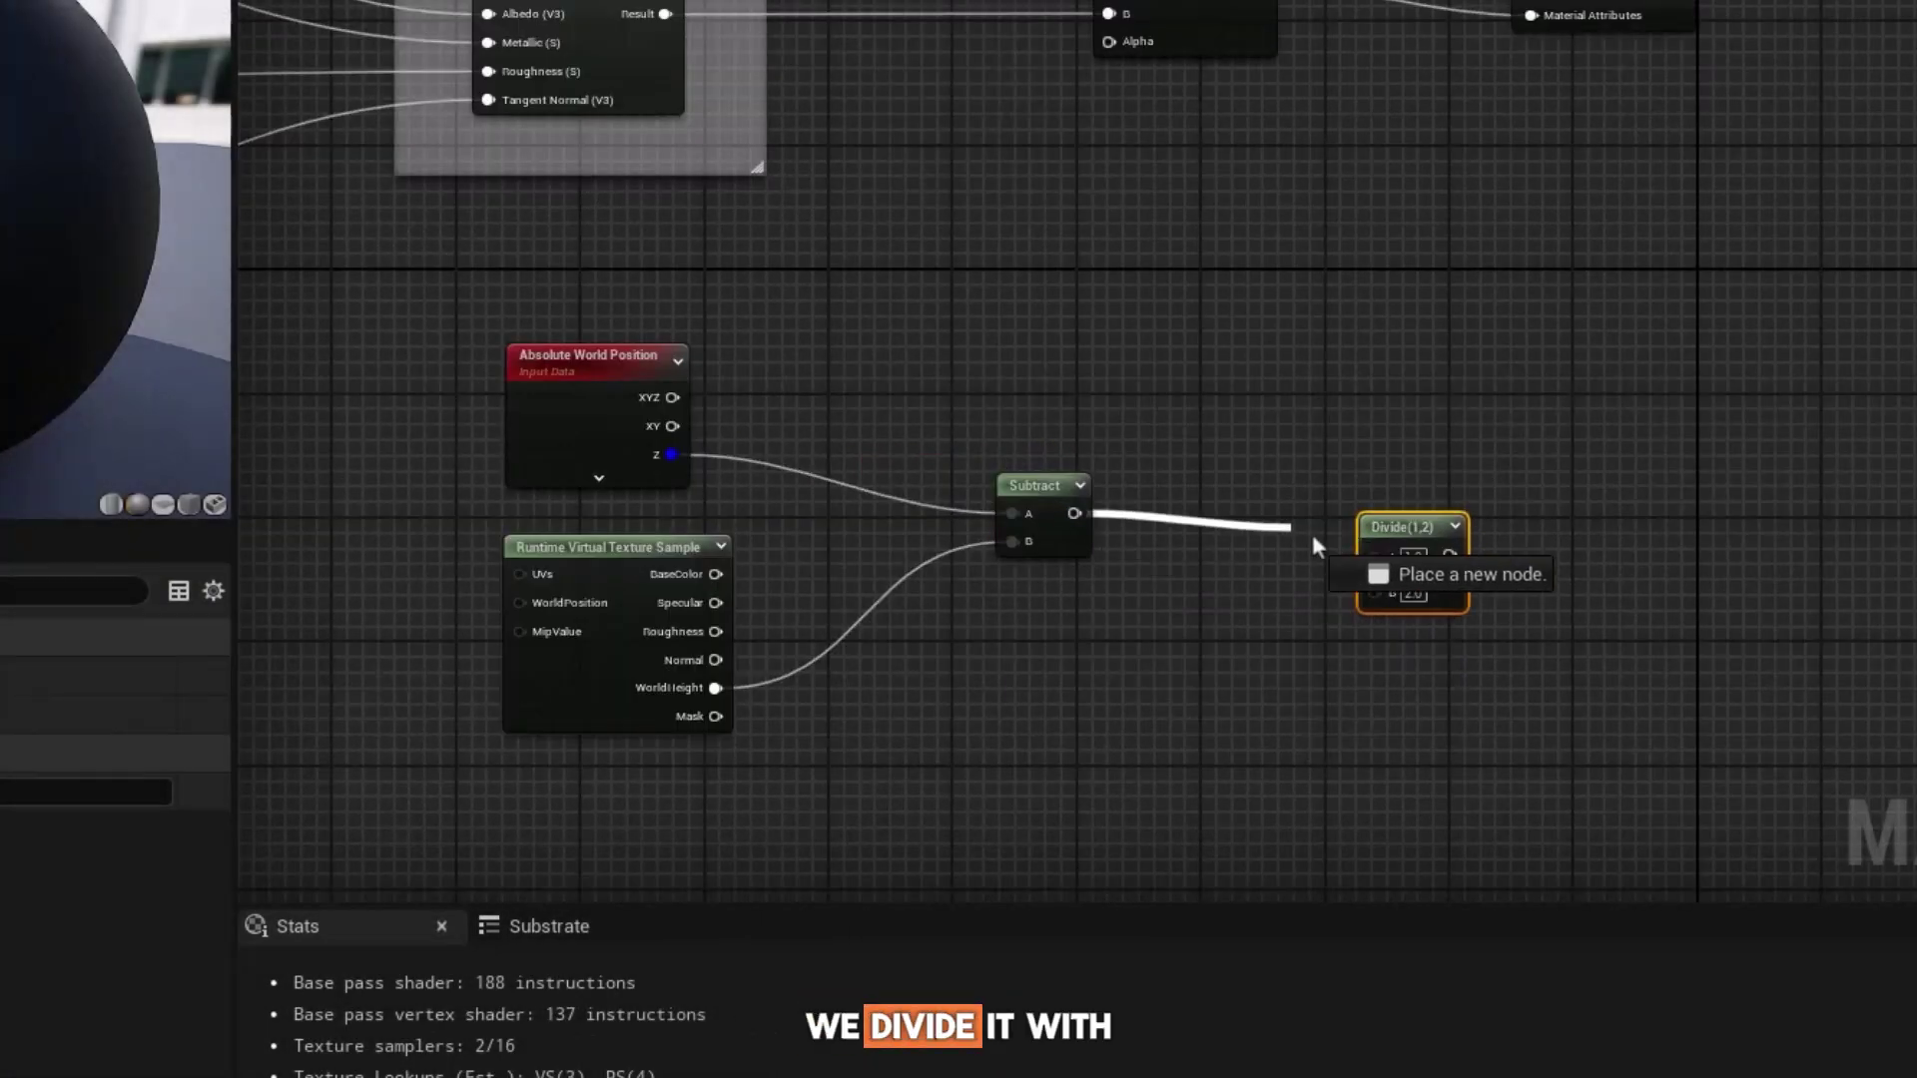
Divide the height difference by Blend_hardness, saturate it, and drive the blend Alpha.
left_click_drag(1309, 529, 1385, 551)
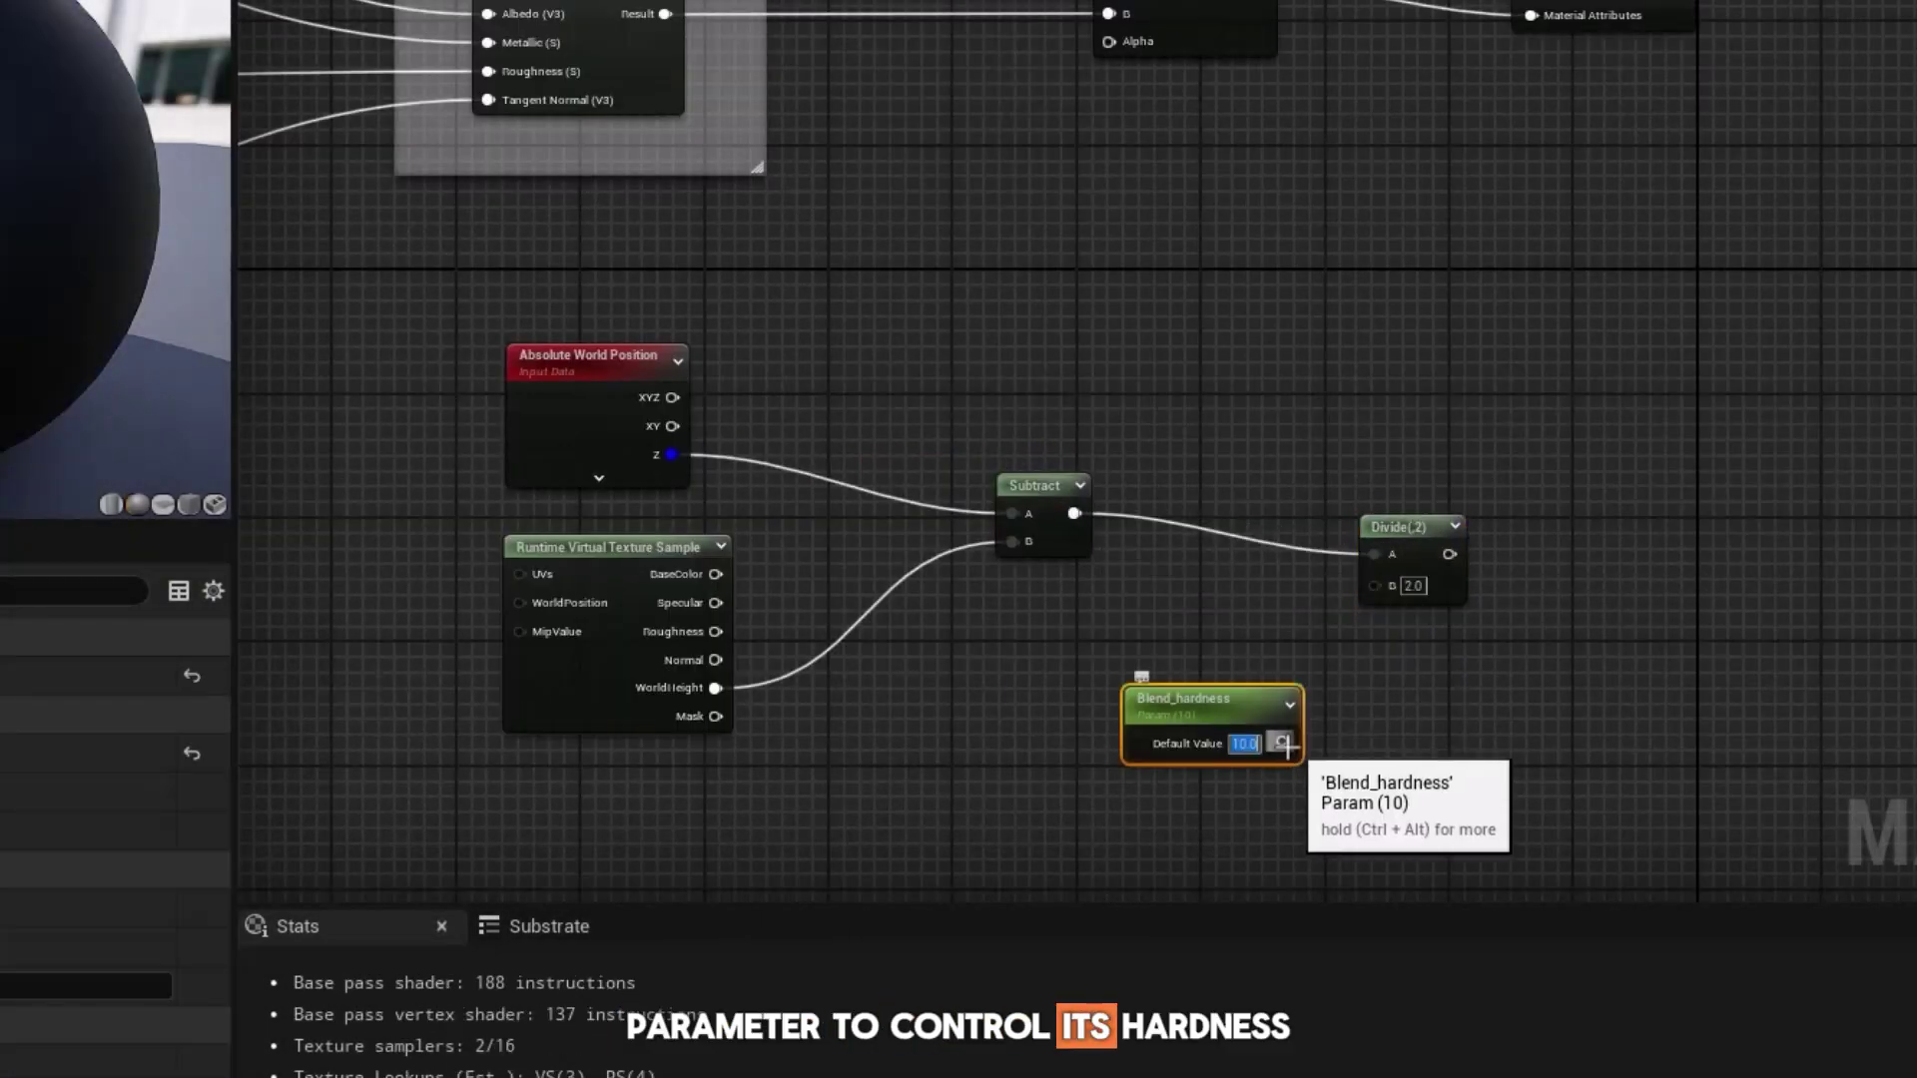
left_click_drag(1284, 744, 1395, 587)
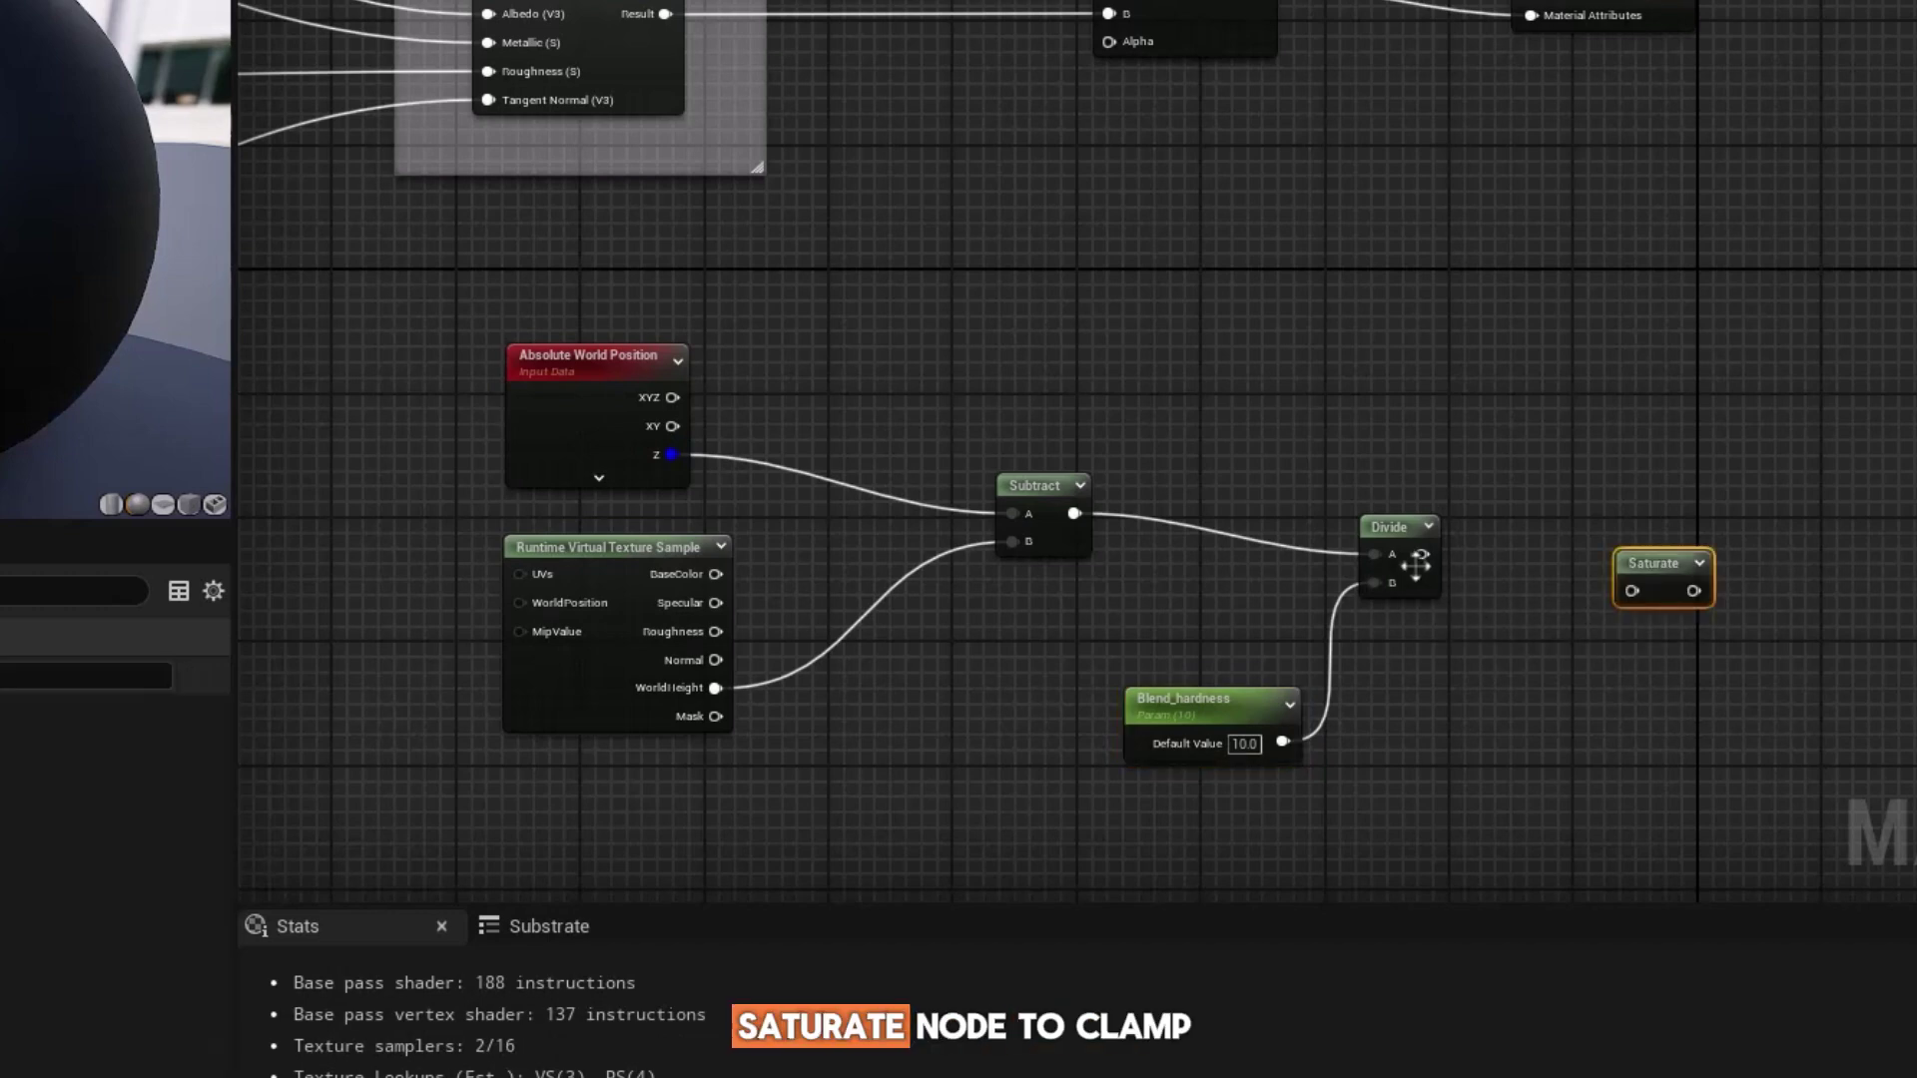
left_click_drag(1421, 555, 1631, 592)
left_click_drag(1510, 517, 1109, 41)
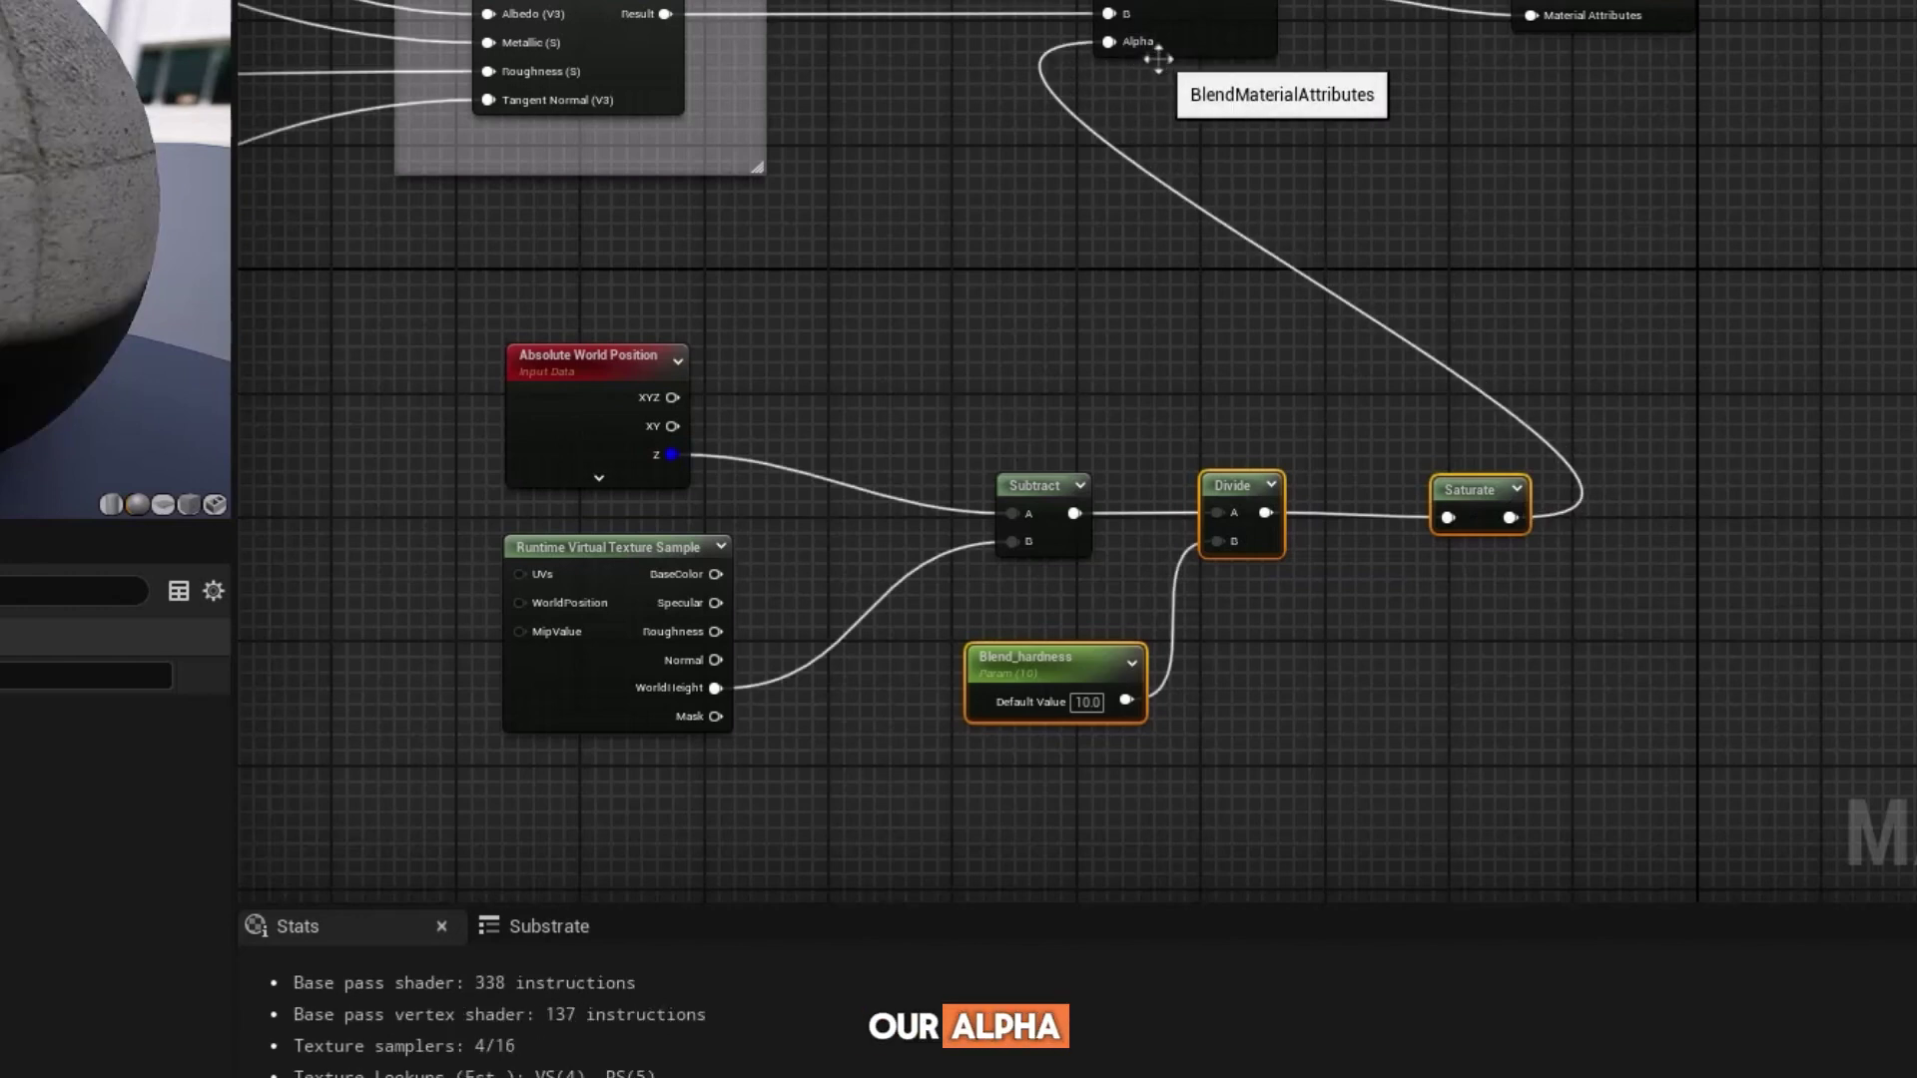
right_click_drag(1777, 245, 1890, 341)
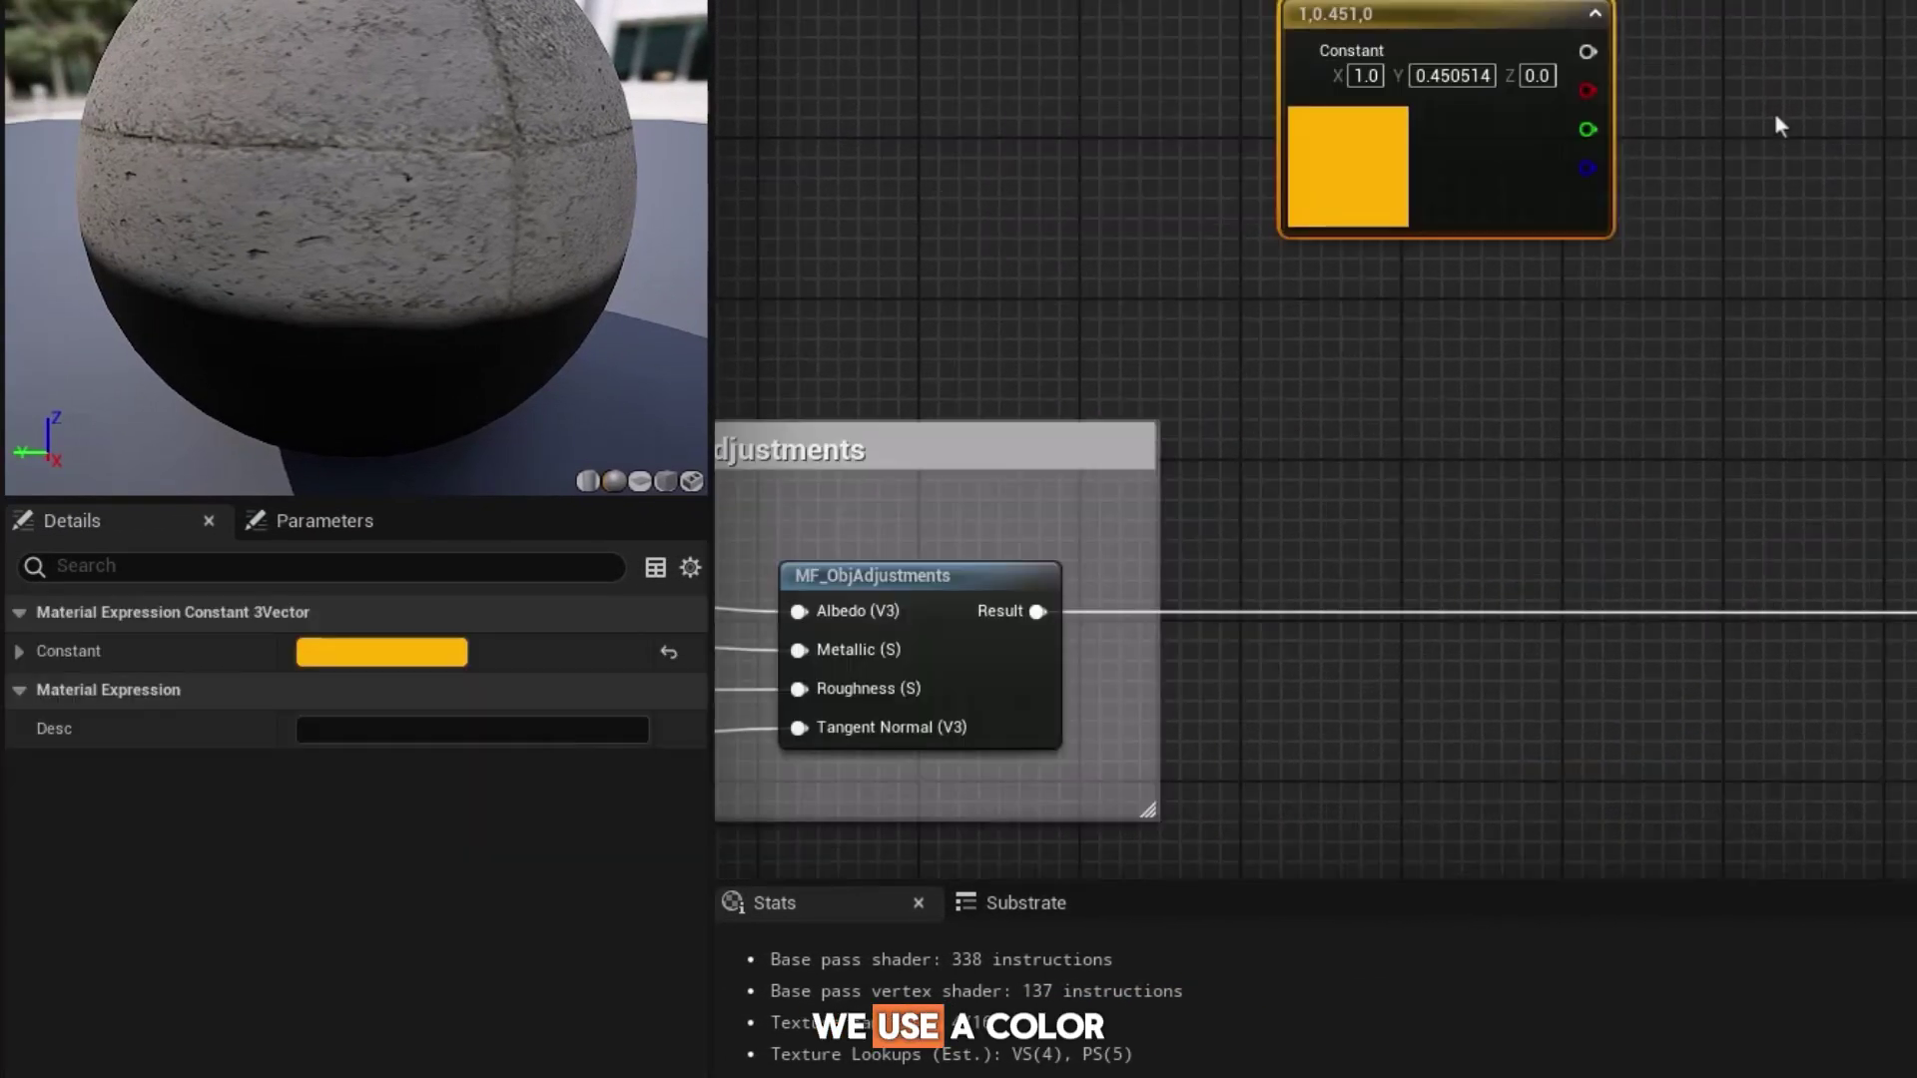
Feed a yellow Base Color SetMaterialAttributes into Blend A and raise Blend_hardness.
key("ctrl+v")
left_click(429, 654)
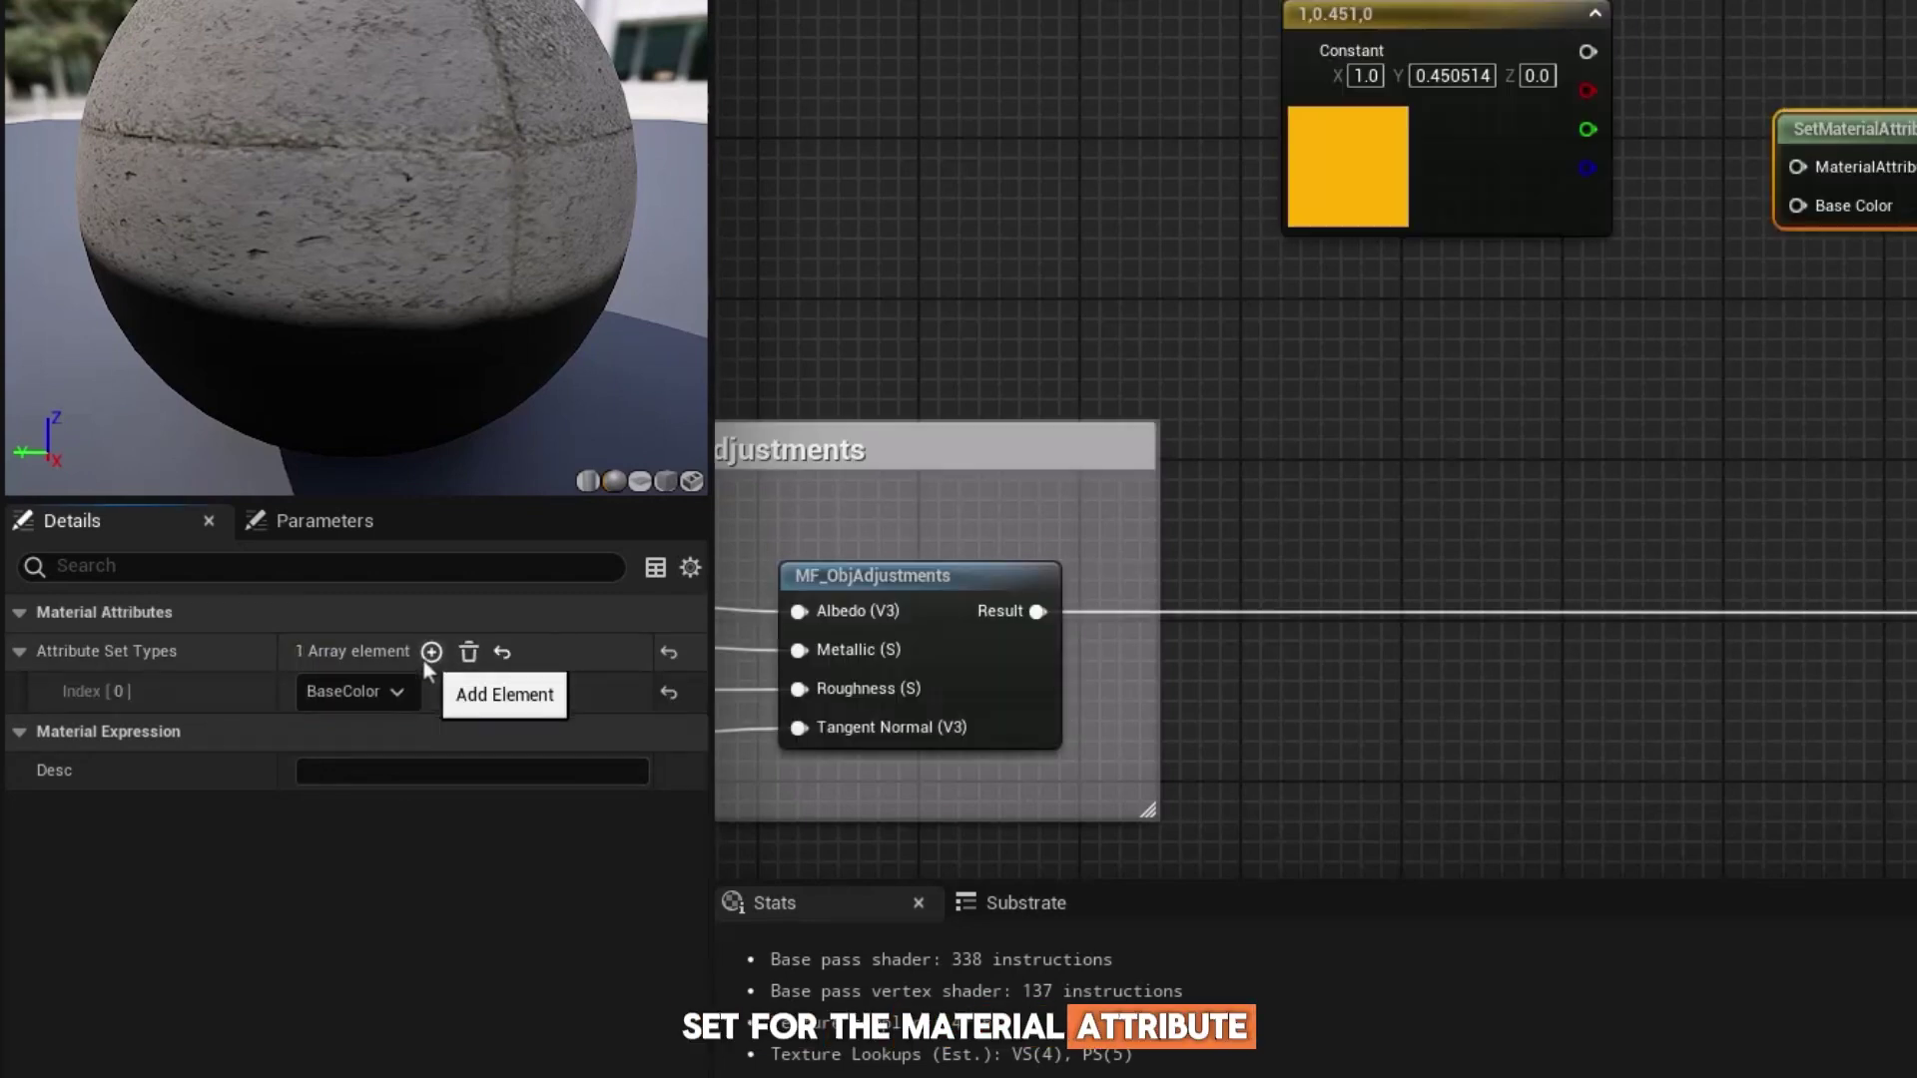
left_click_drag(1372, 331, 1664, 739)
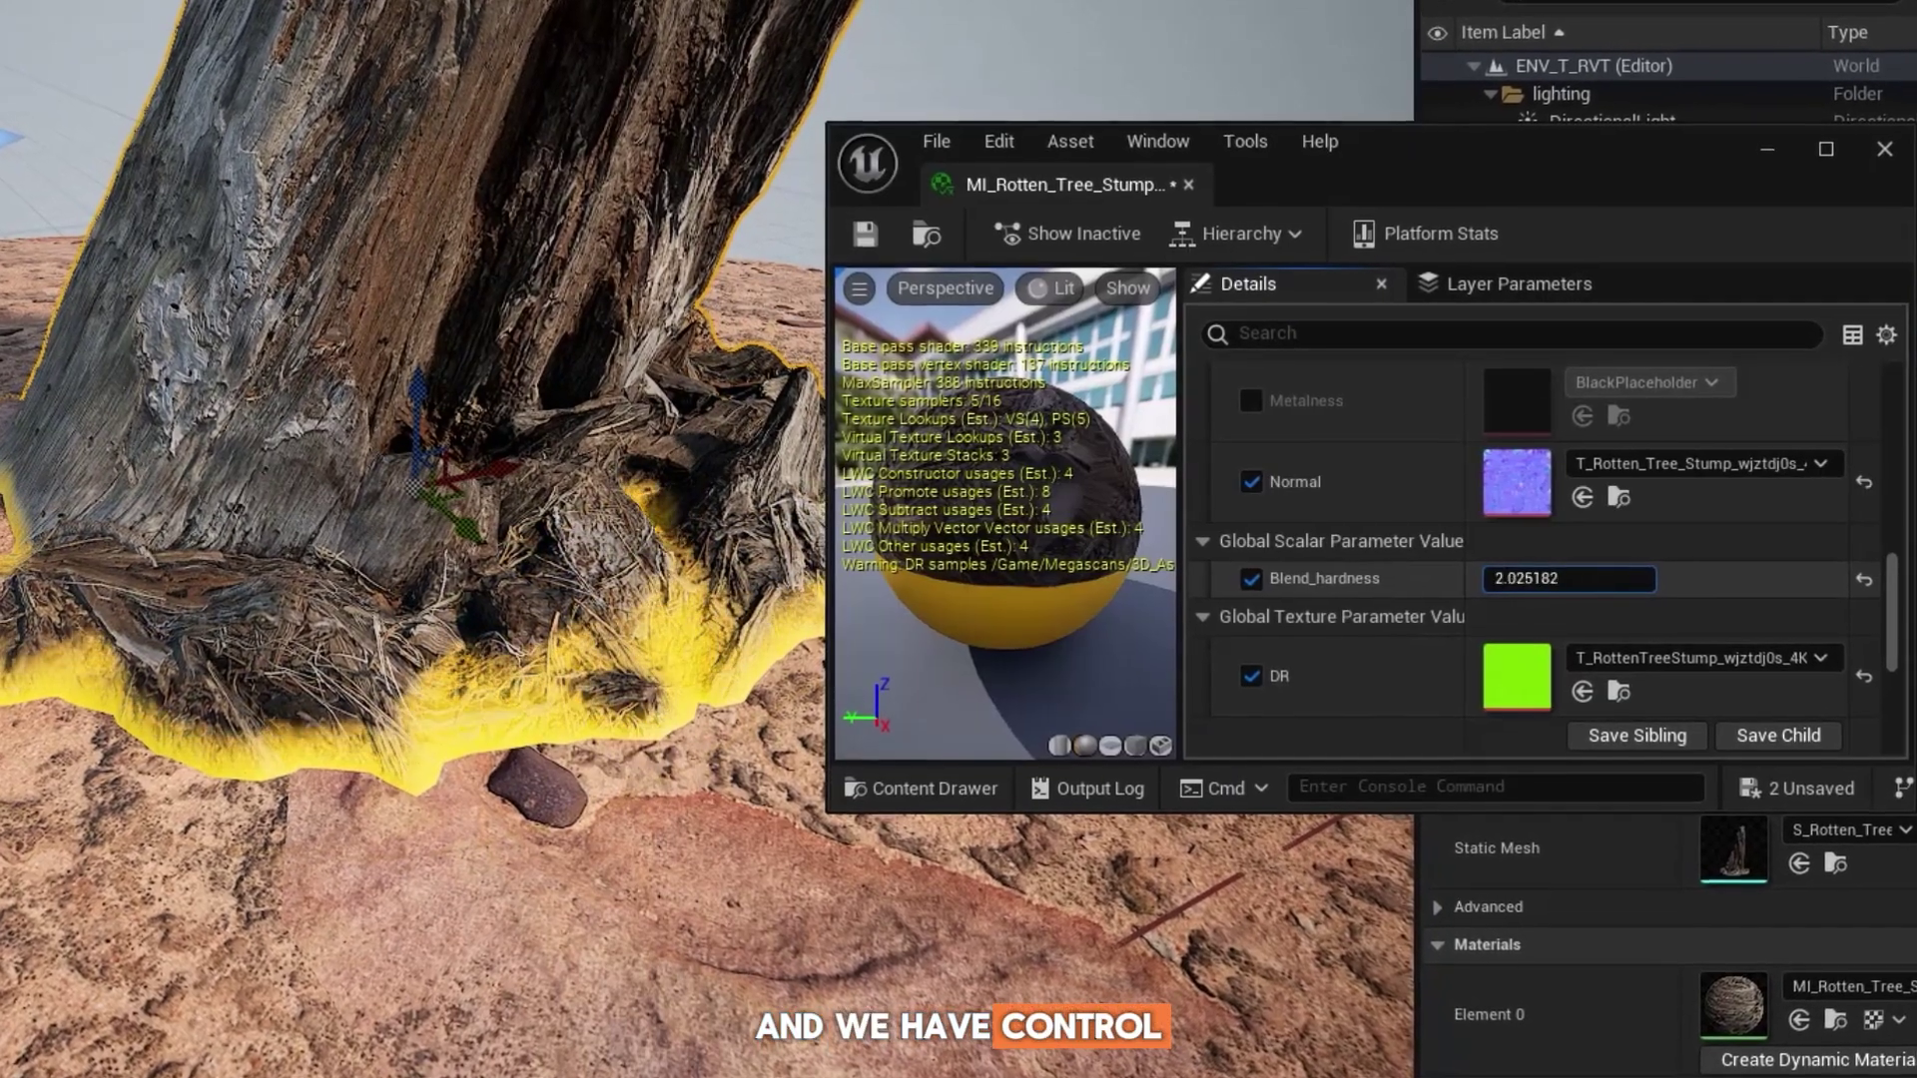
mouse_move(1562, 577)
left_mouse_down()
mouse_move(1647, 577)
mouse_move(1563, 577)
left_mouse_up()
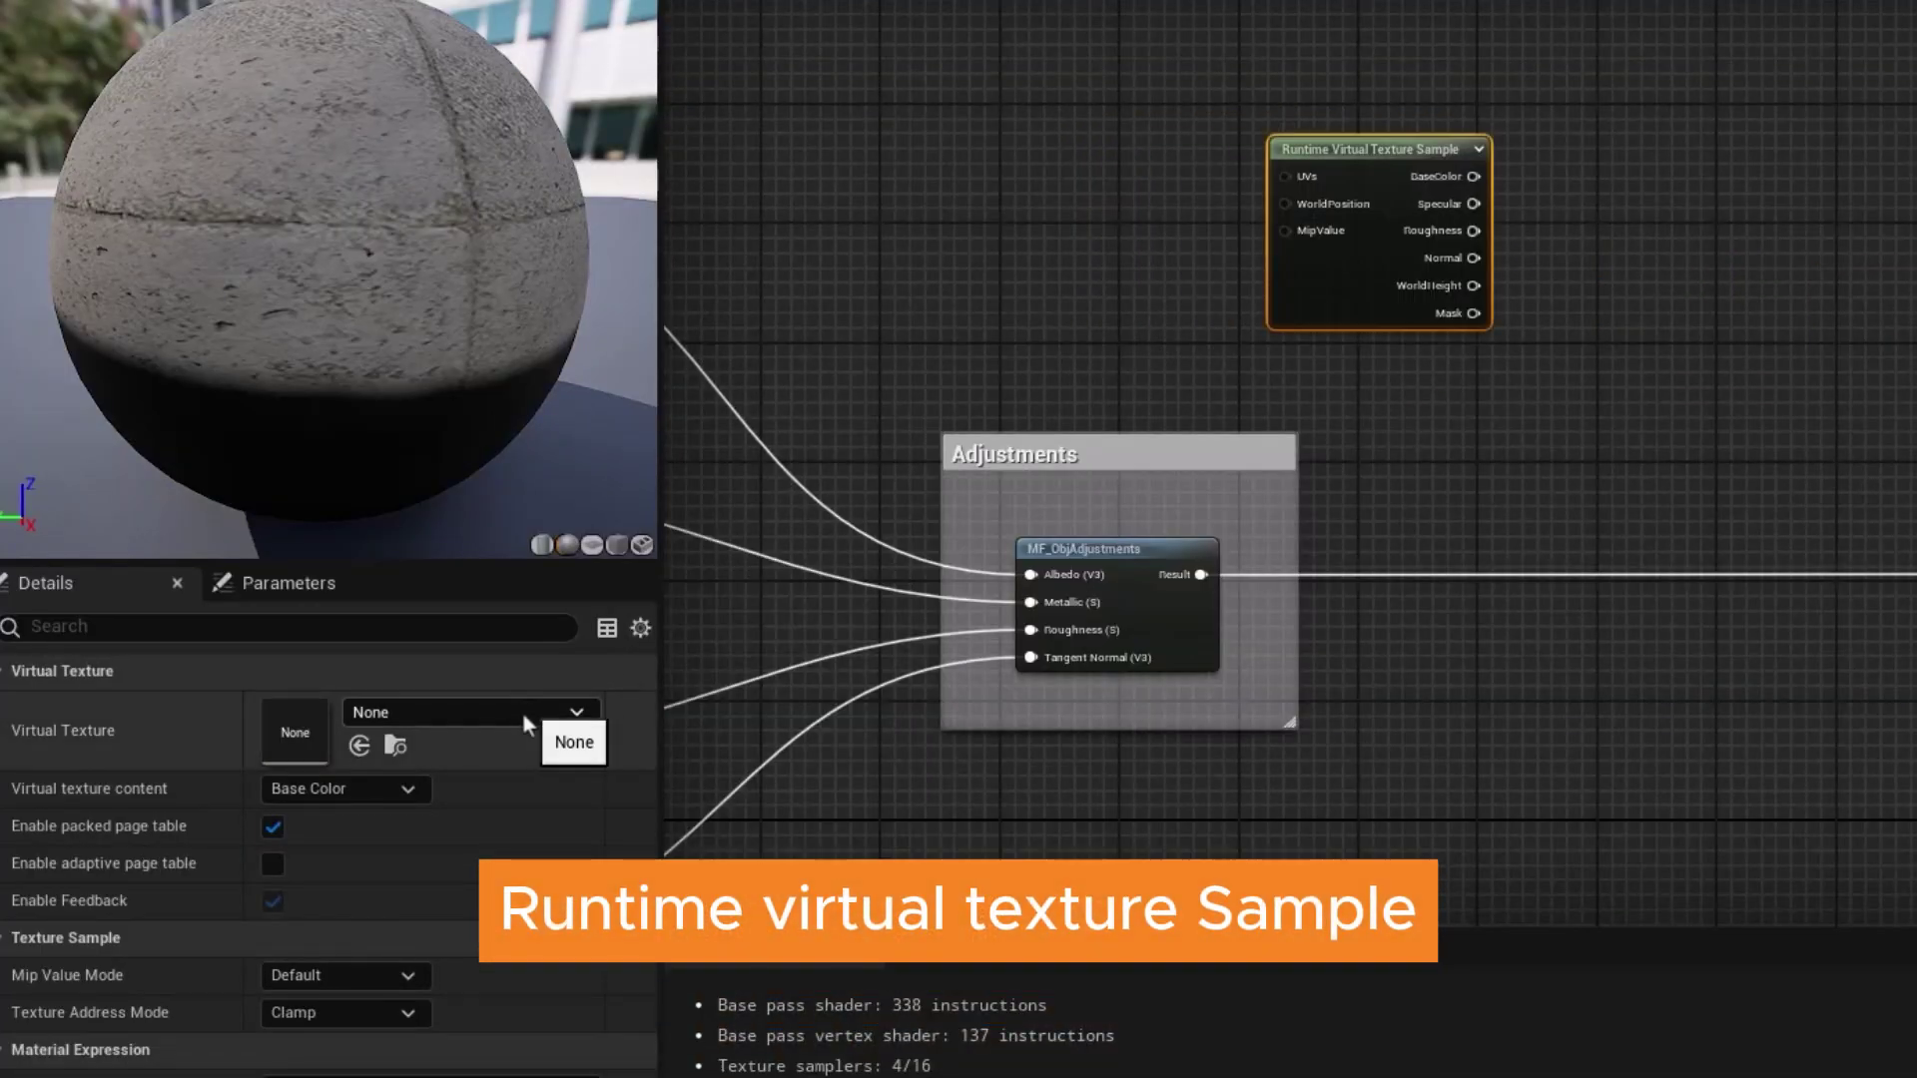
Sample RVT_Environment and add a SetMaterialAttributes node with extra attribute elements.
left_click(523, 712)
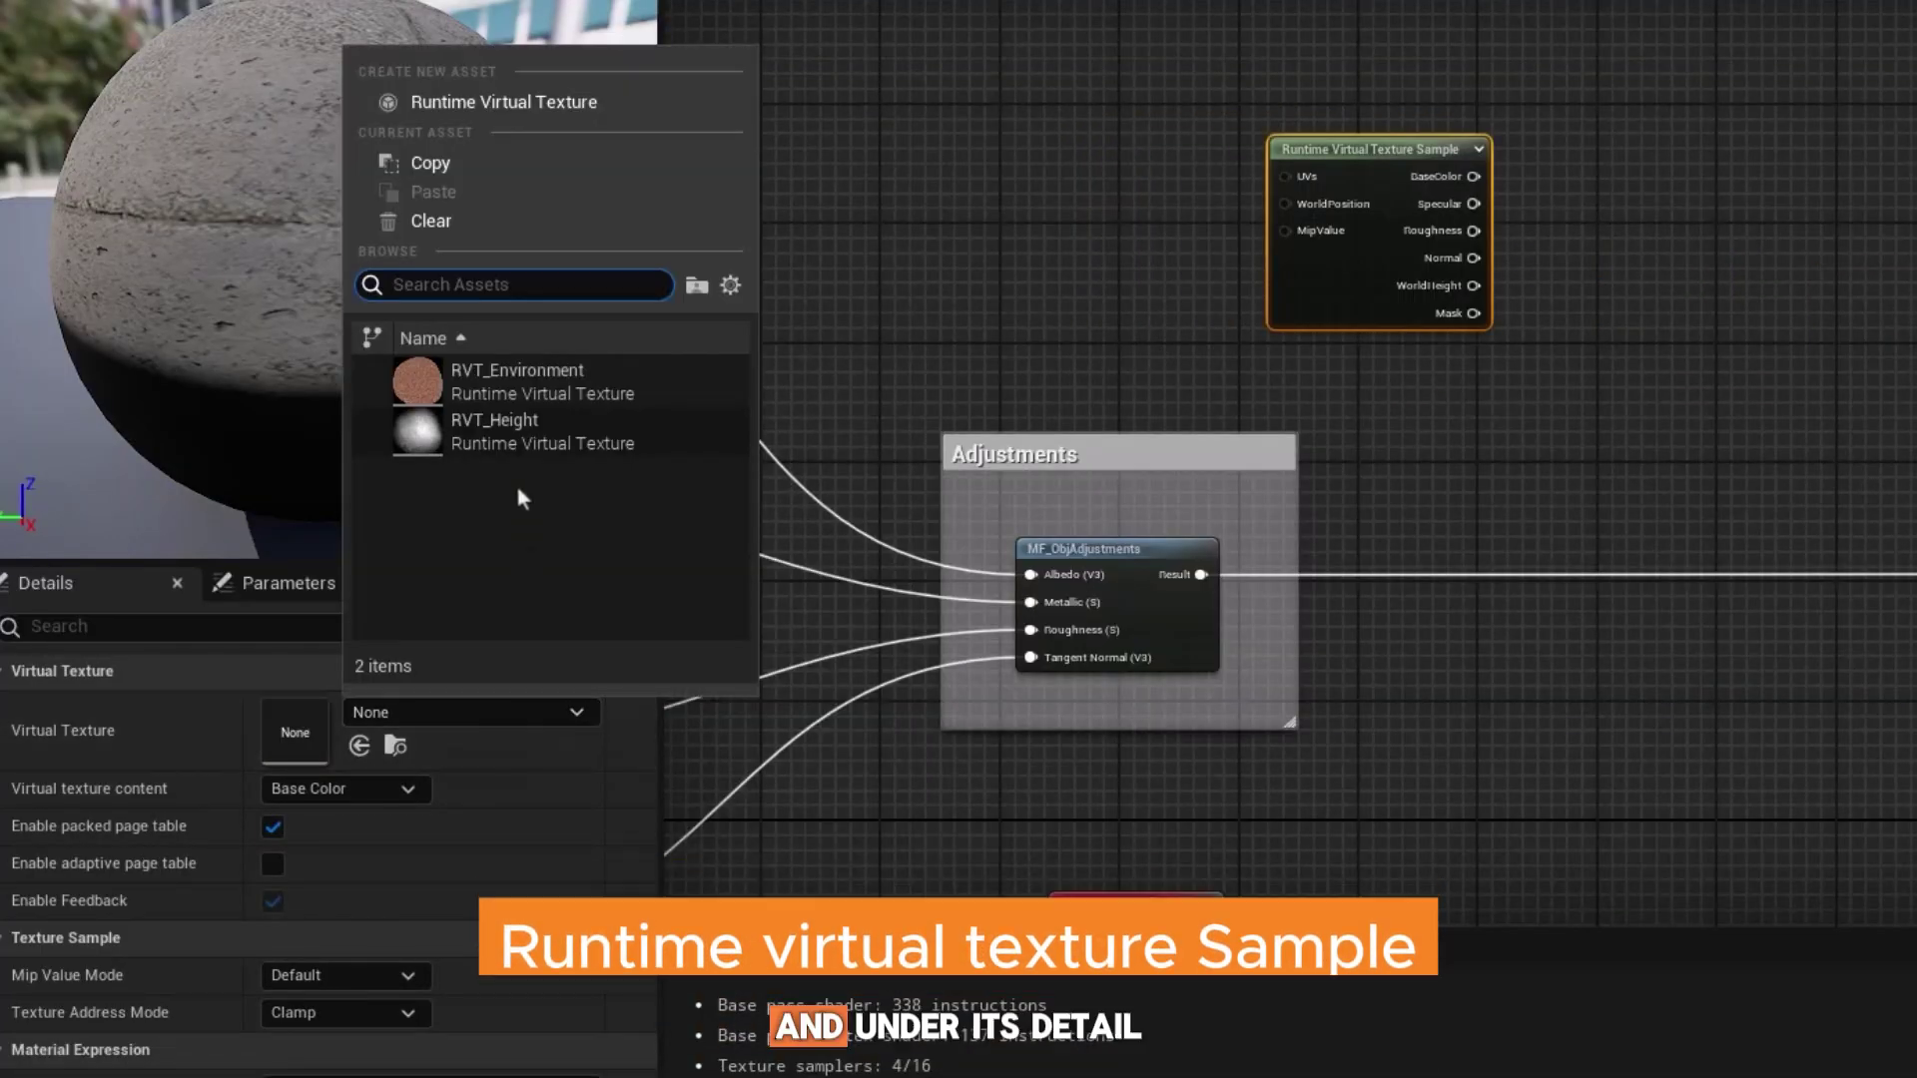
left_click(512, 391)
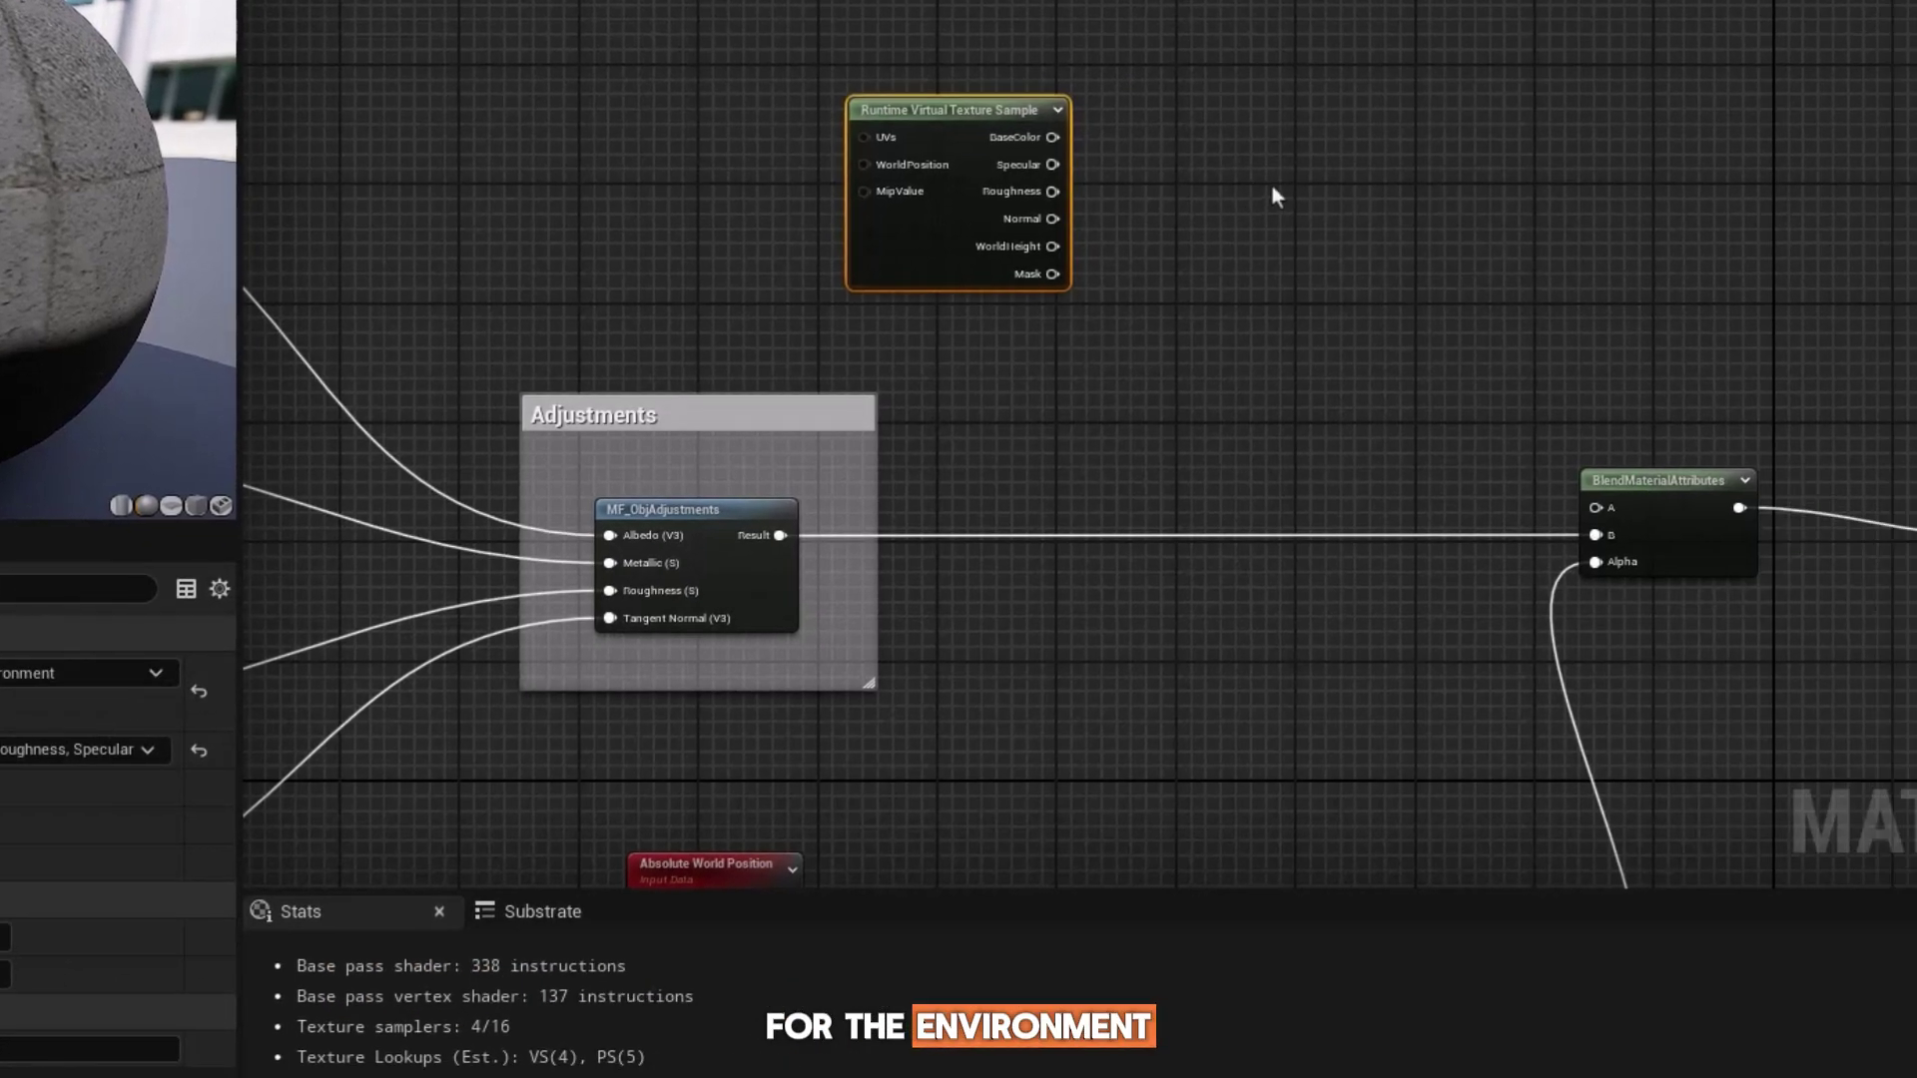
right_click(1284, 188)
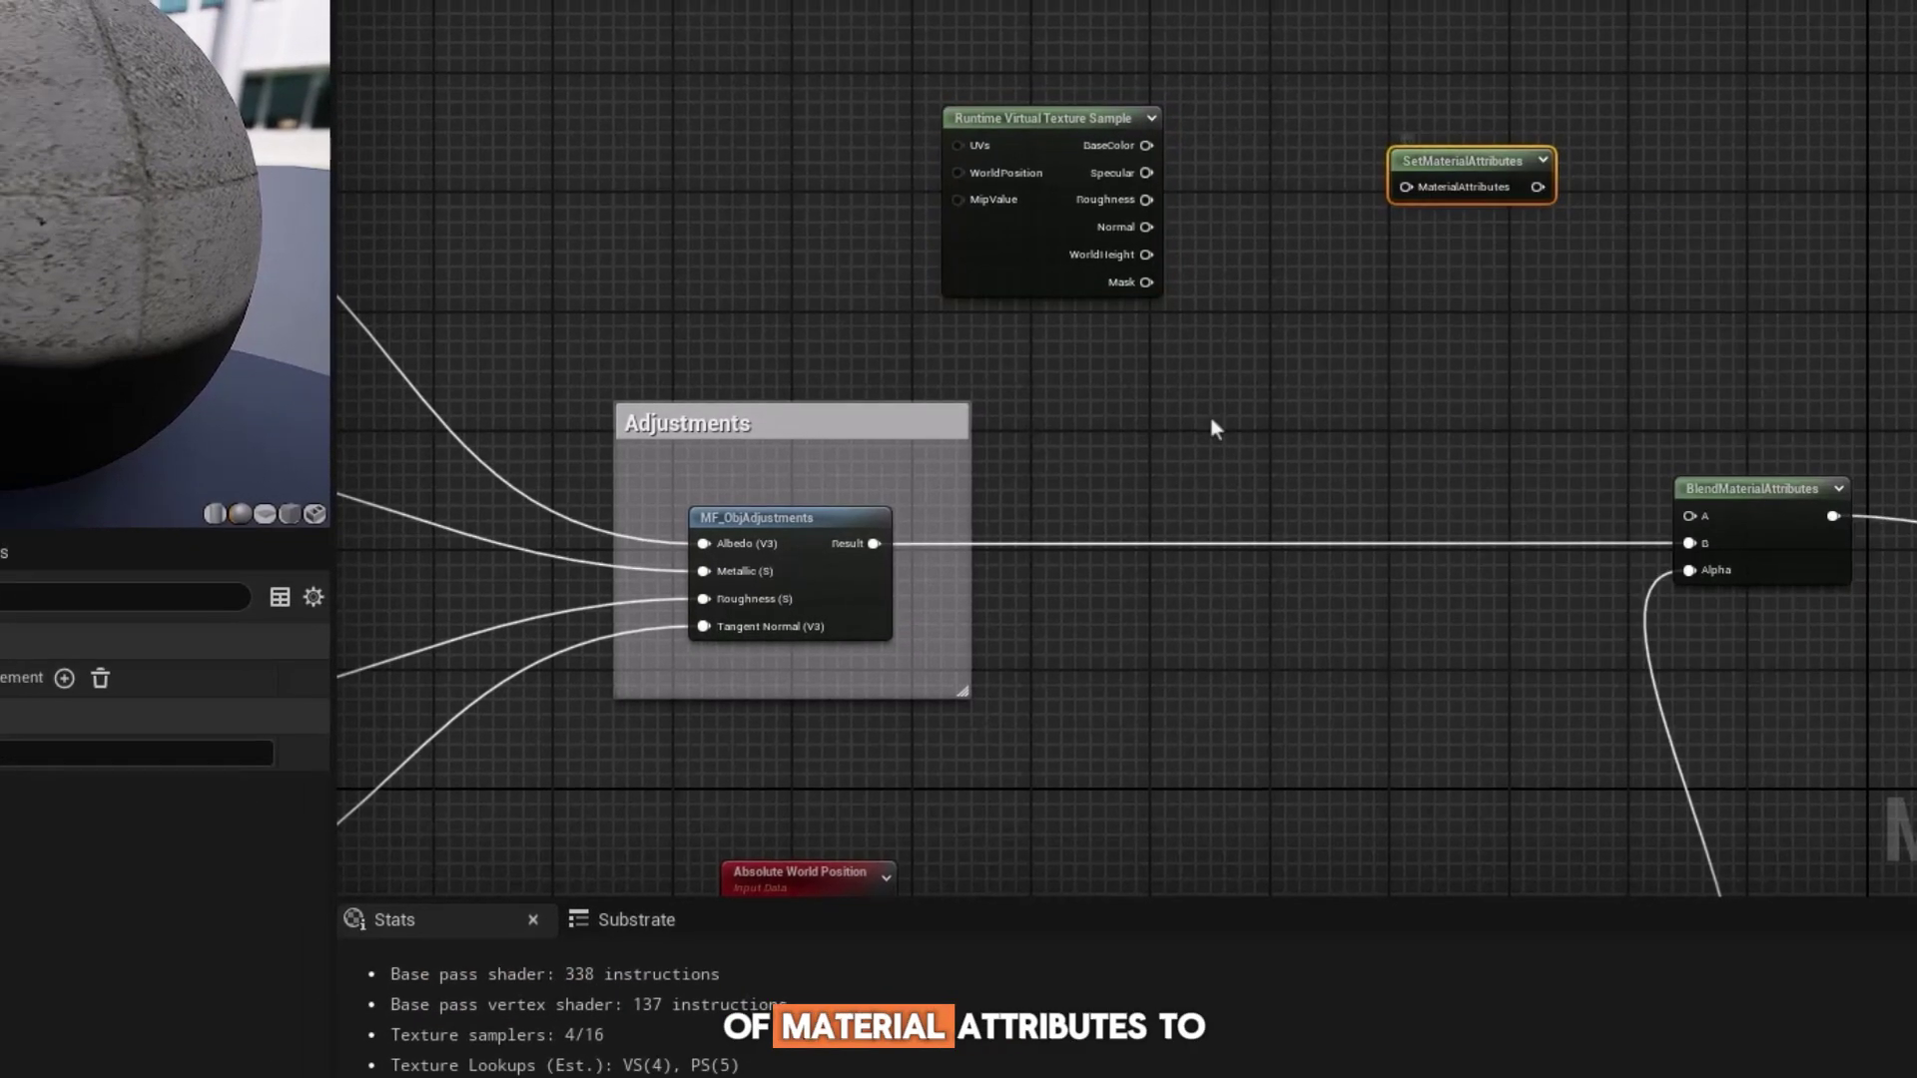
left_click(424, 708)
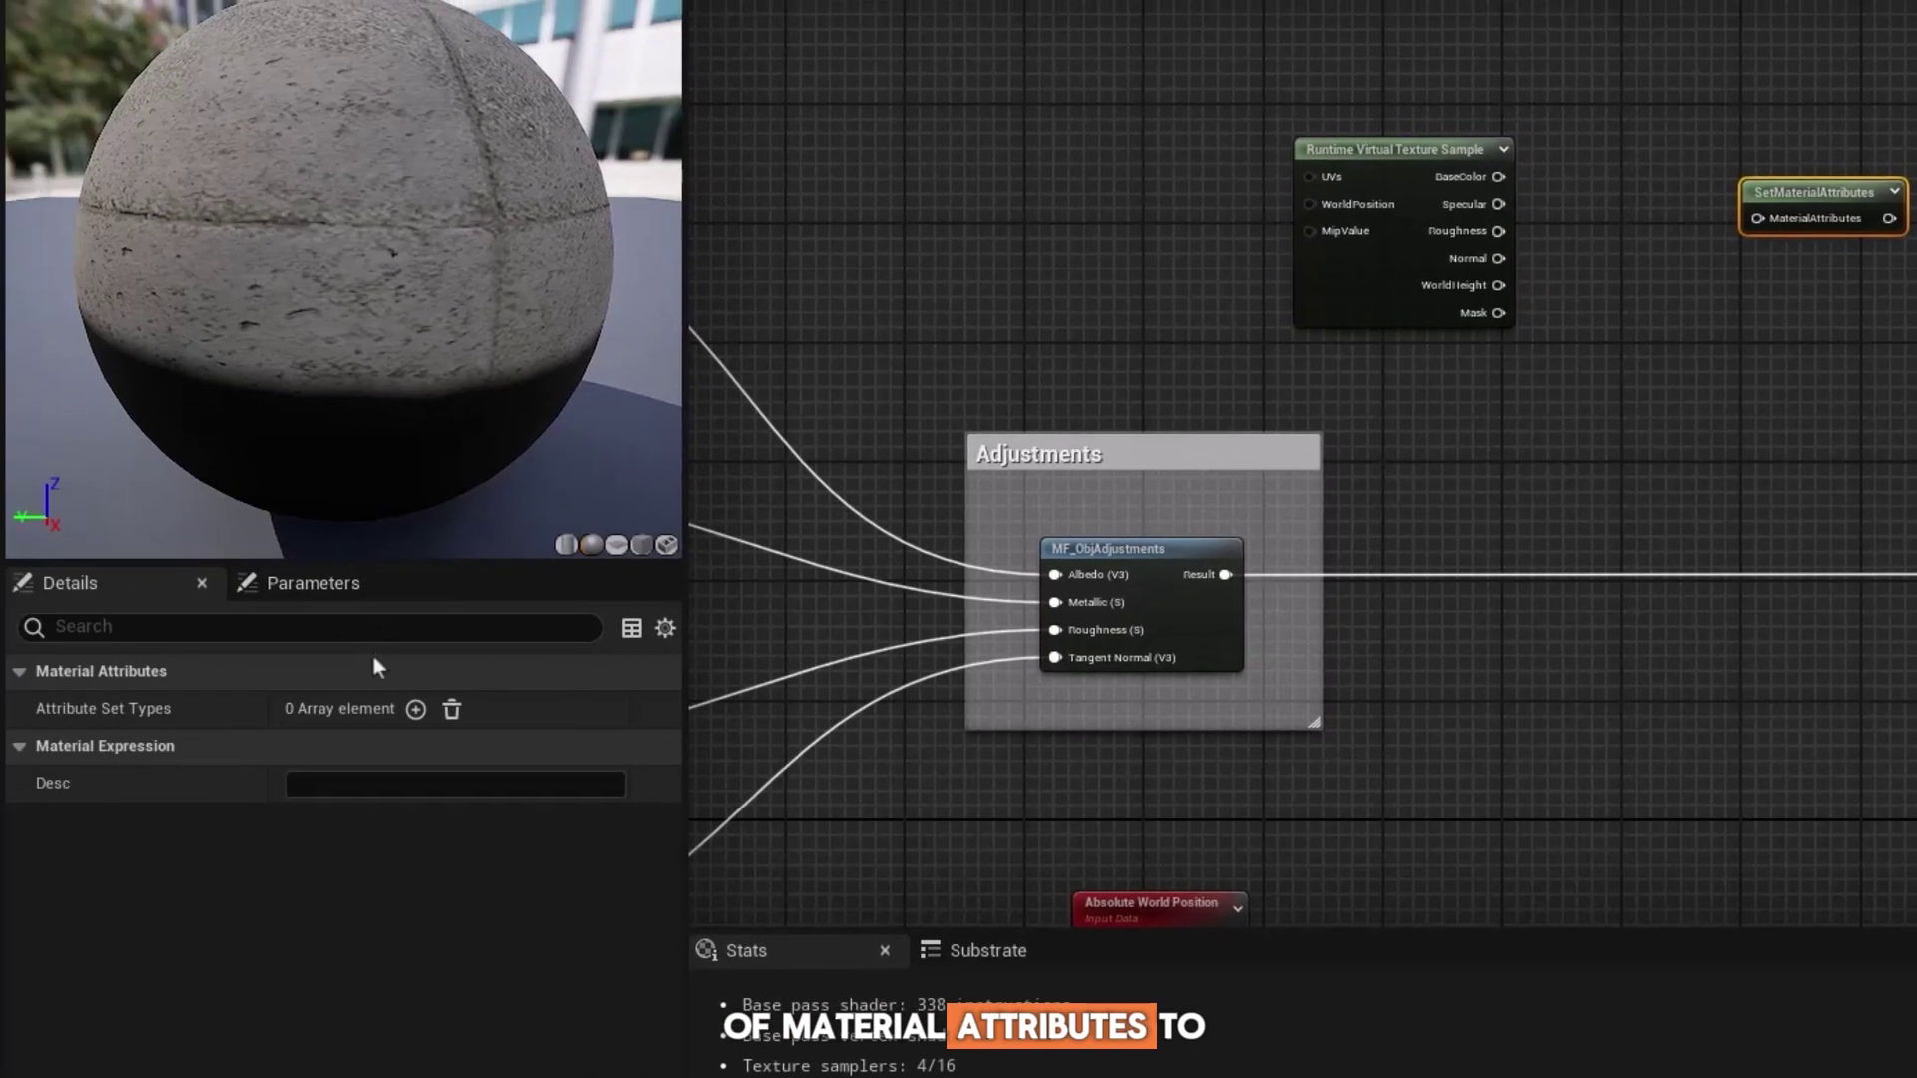
left_click(424, 709)
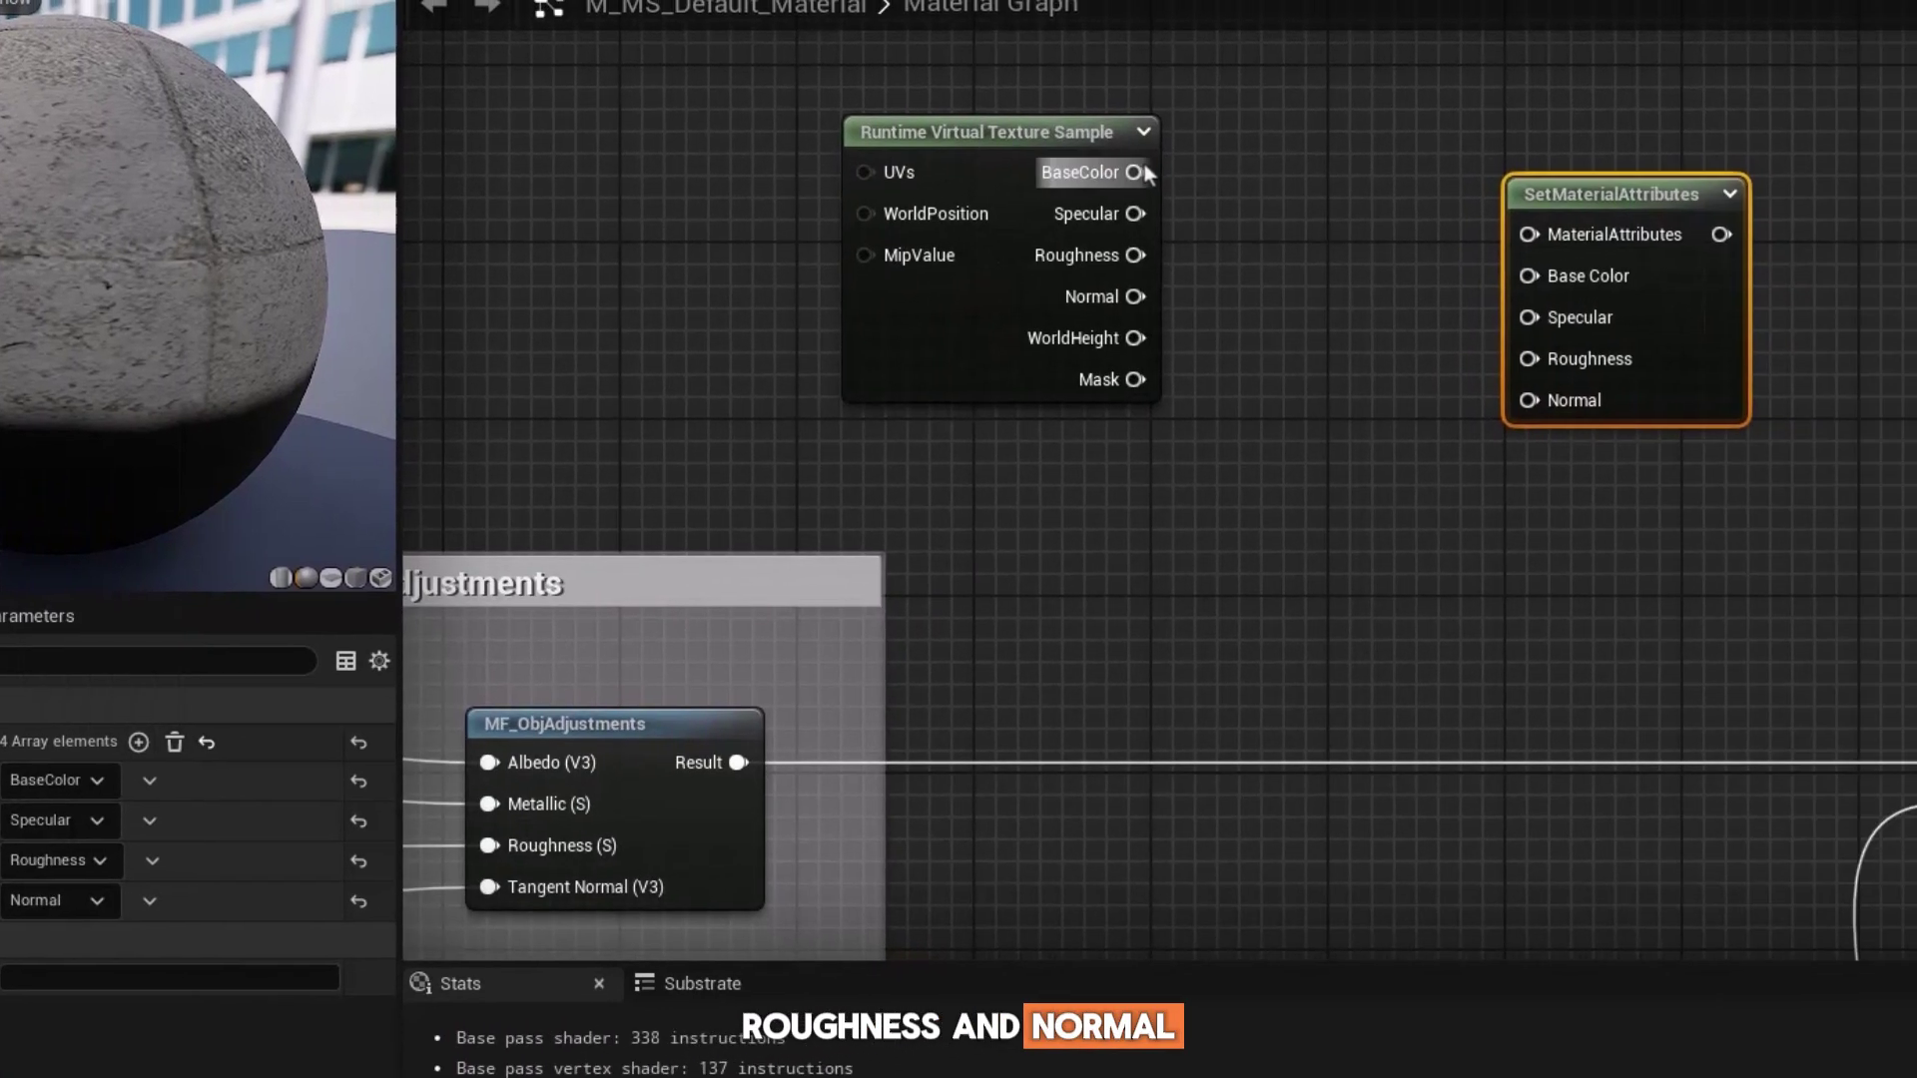
Wire the sampled BaseColor, Specular and Roughness into the attribute set.
left_click_drag(1016, 185, 1412, 289)
left_click_drag(1017, 226, 1412, 331)
left_click_drag(1017, 269, 1413, 371)
left_click_drag(1017, 311, 1088, 392)
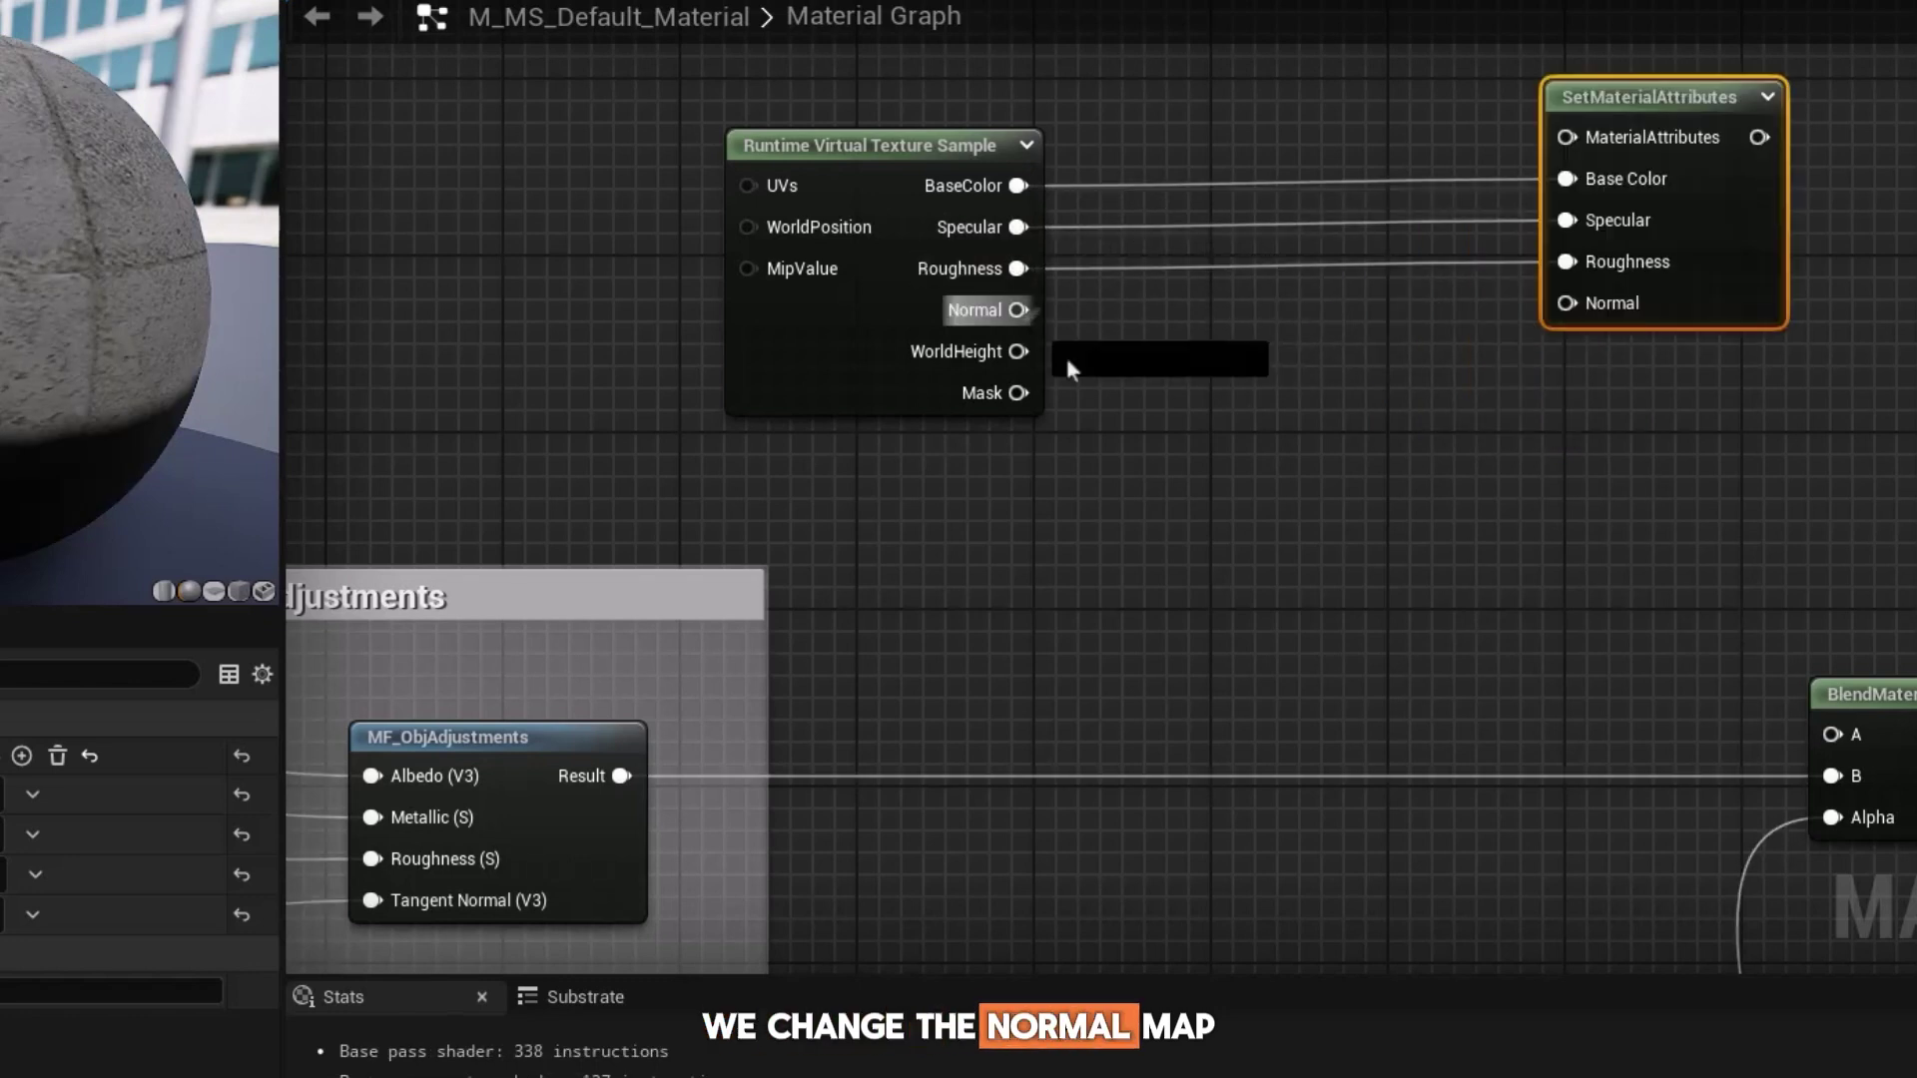
Transform the sampled normal from World to Tangent space, then connect the attributes to Blend A.
left_click(316, 745)
left_click(331, 814)
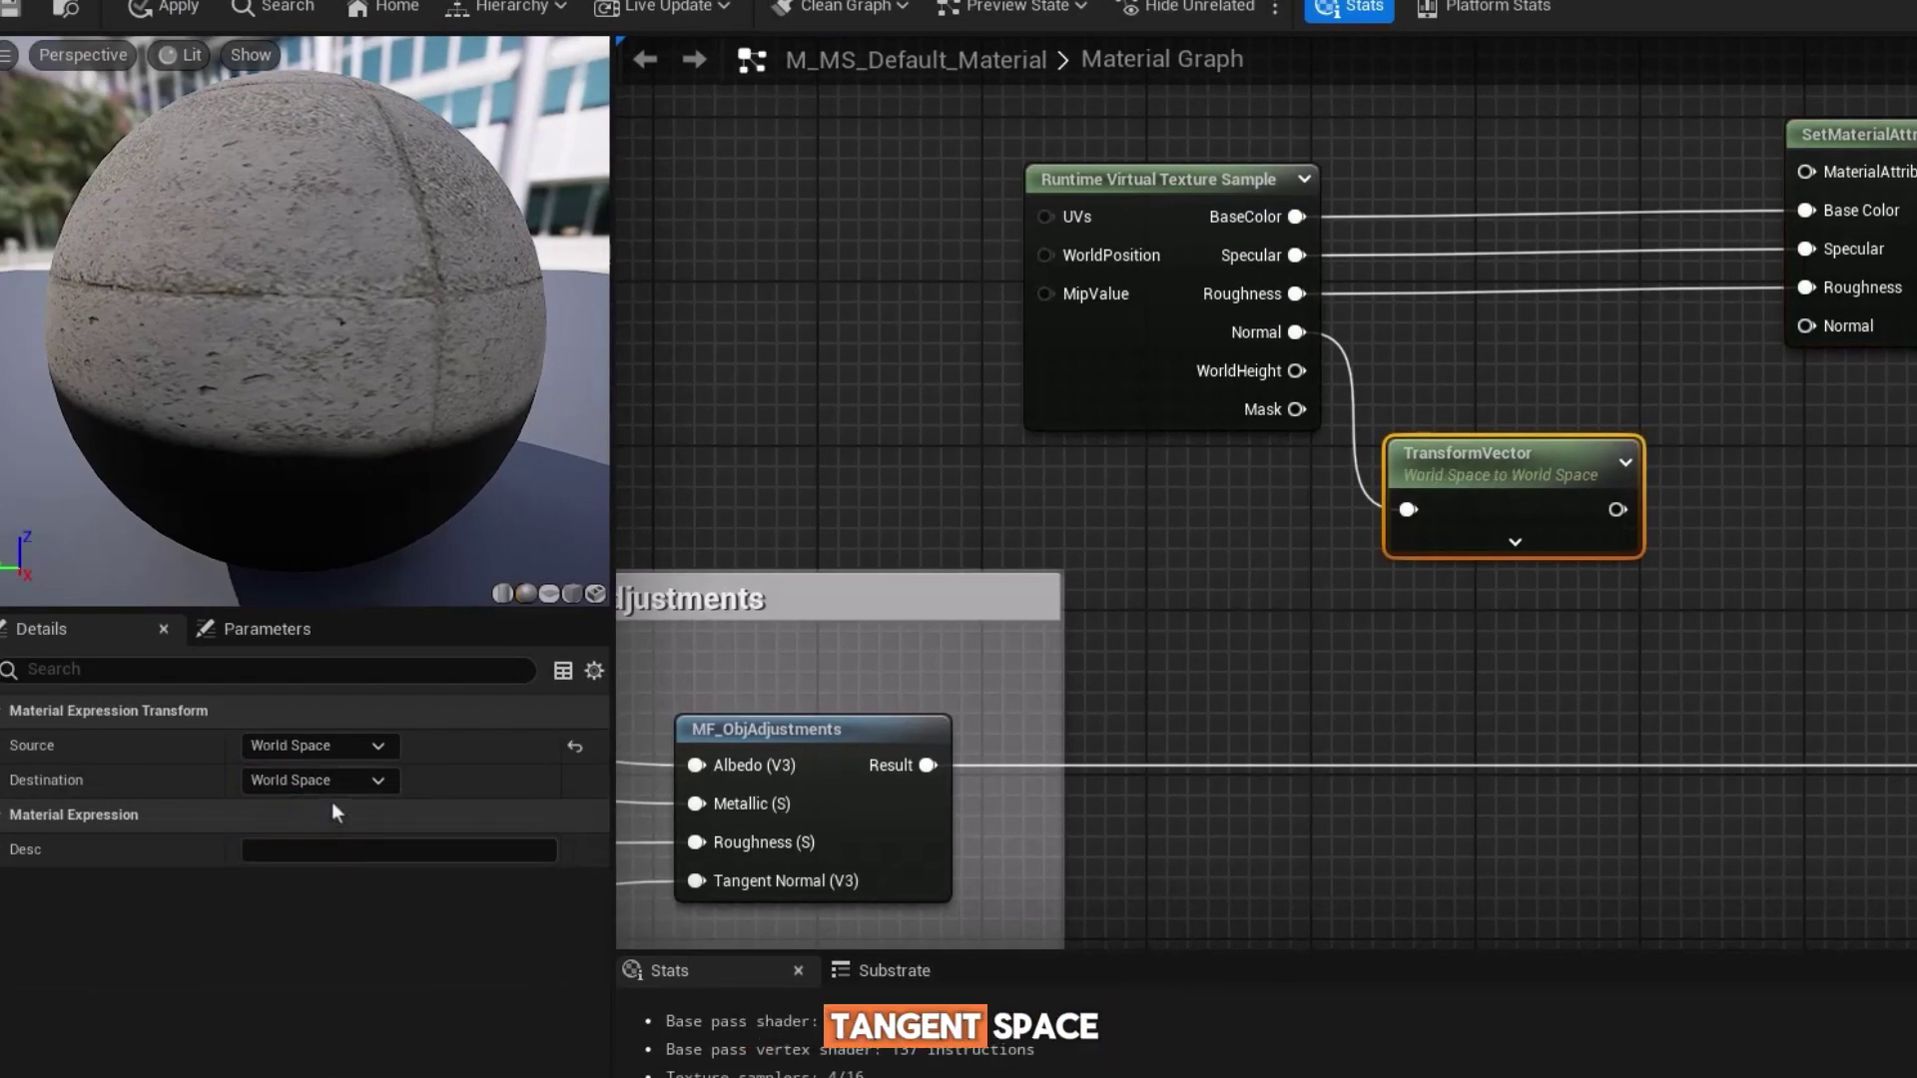
left_click(331, 789)
left_click(332, 807)
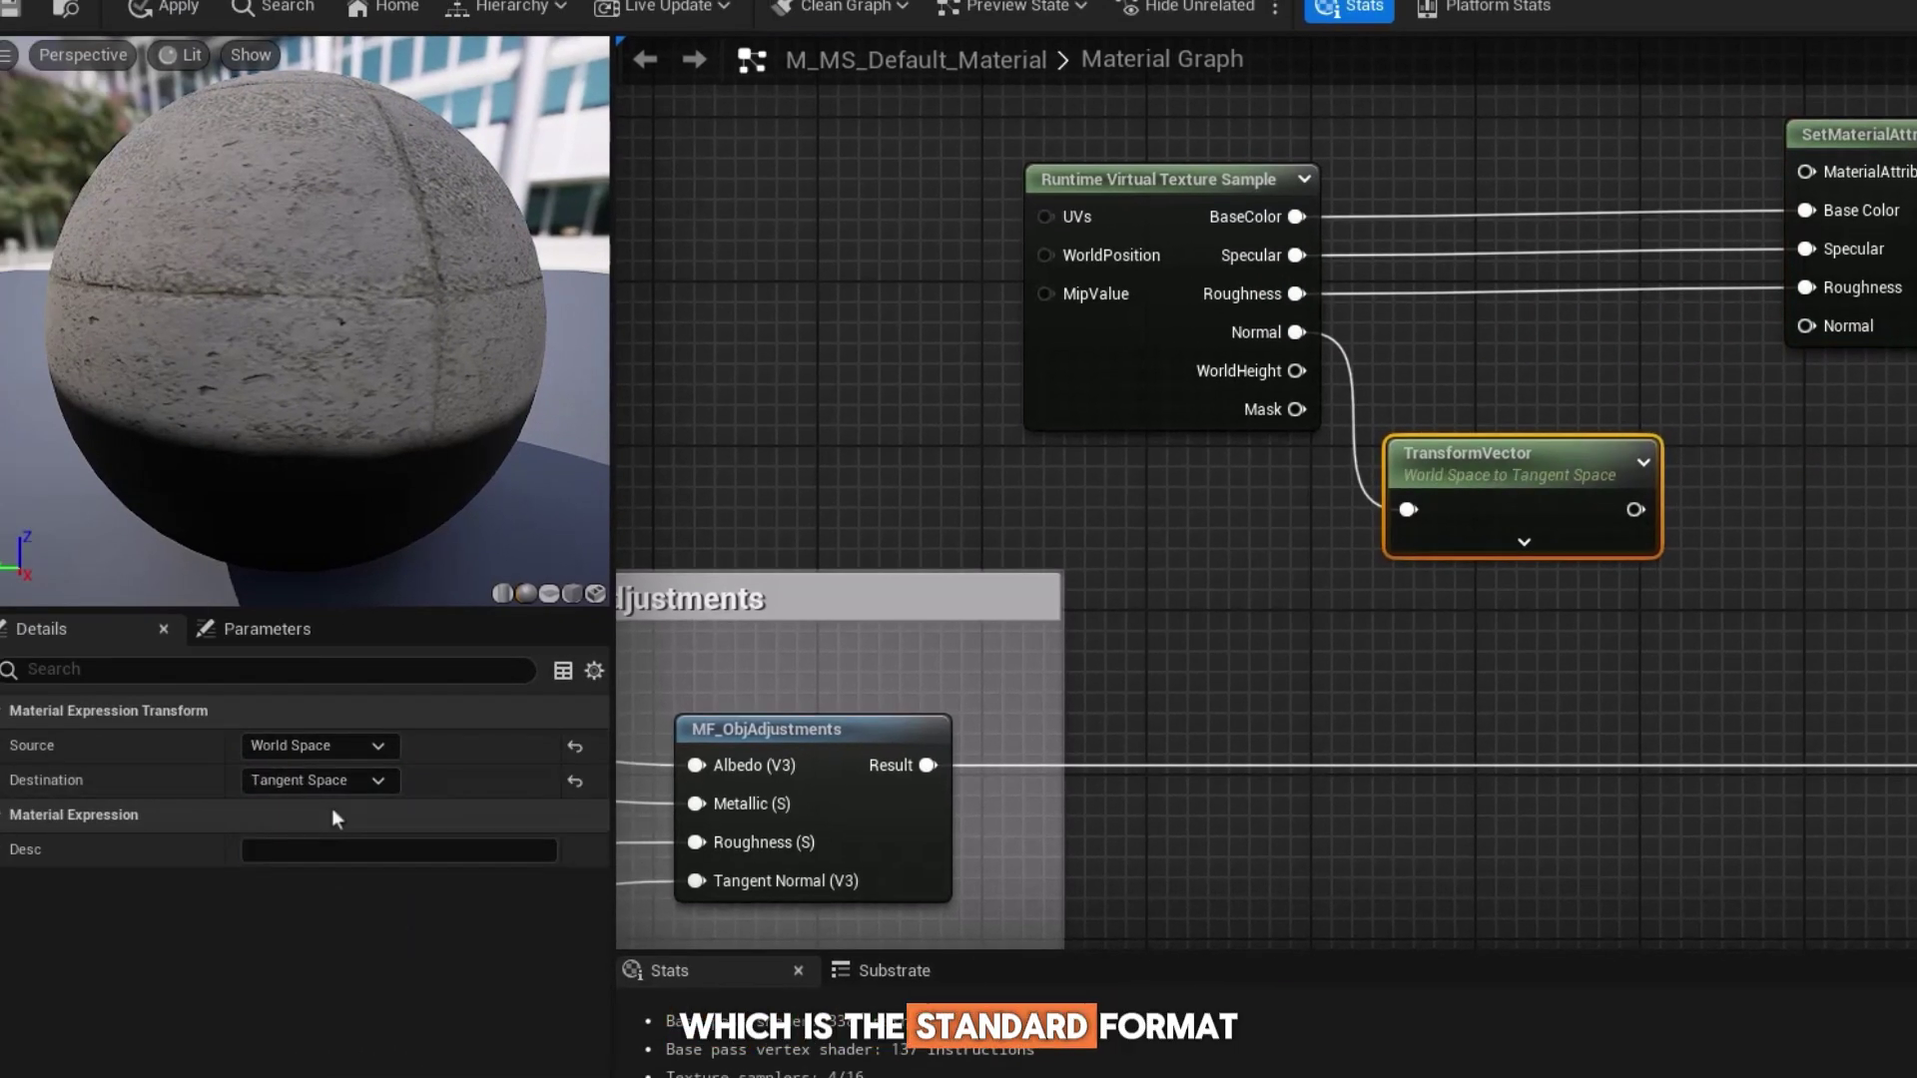
left_click_drag(1635, 510, 1809, 327)
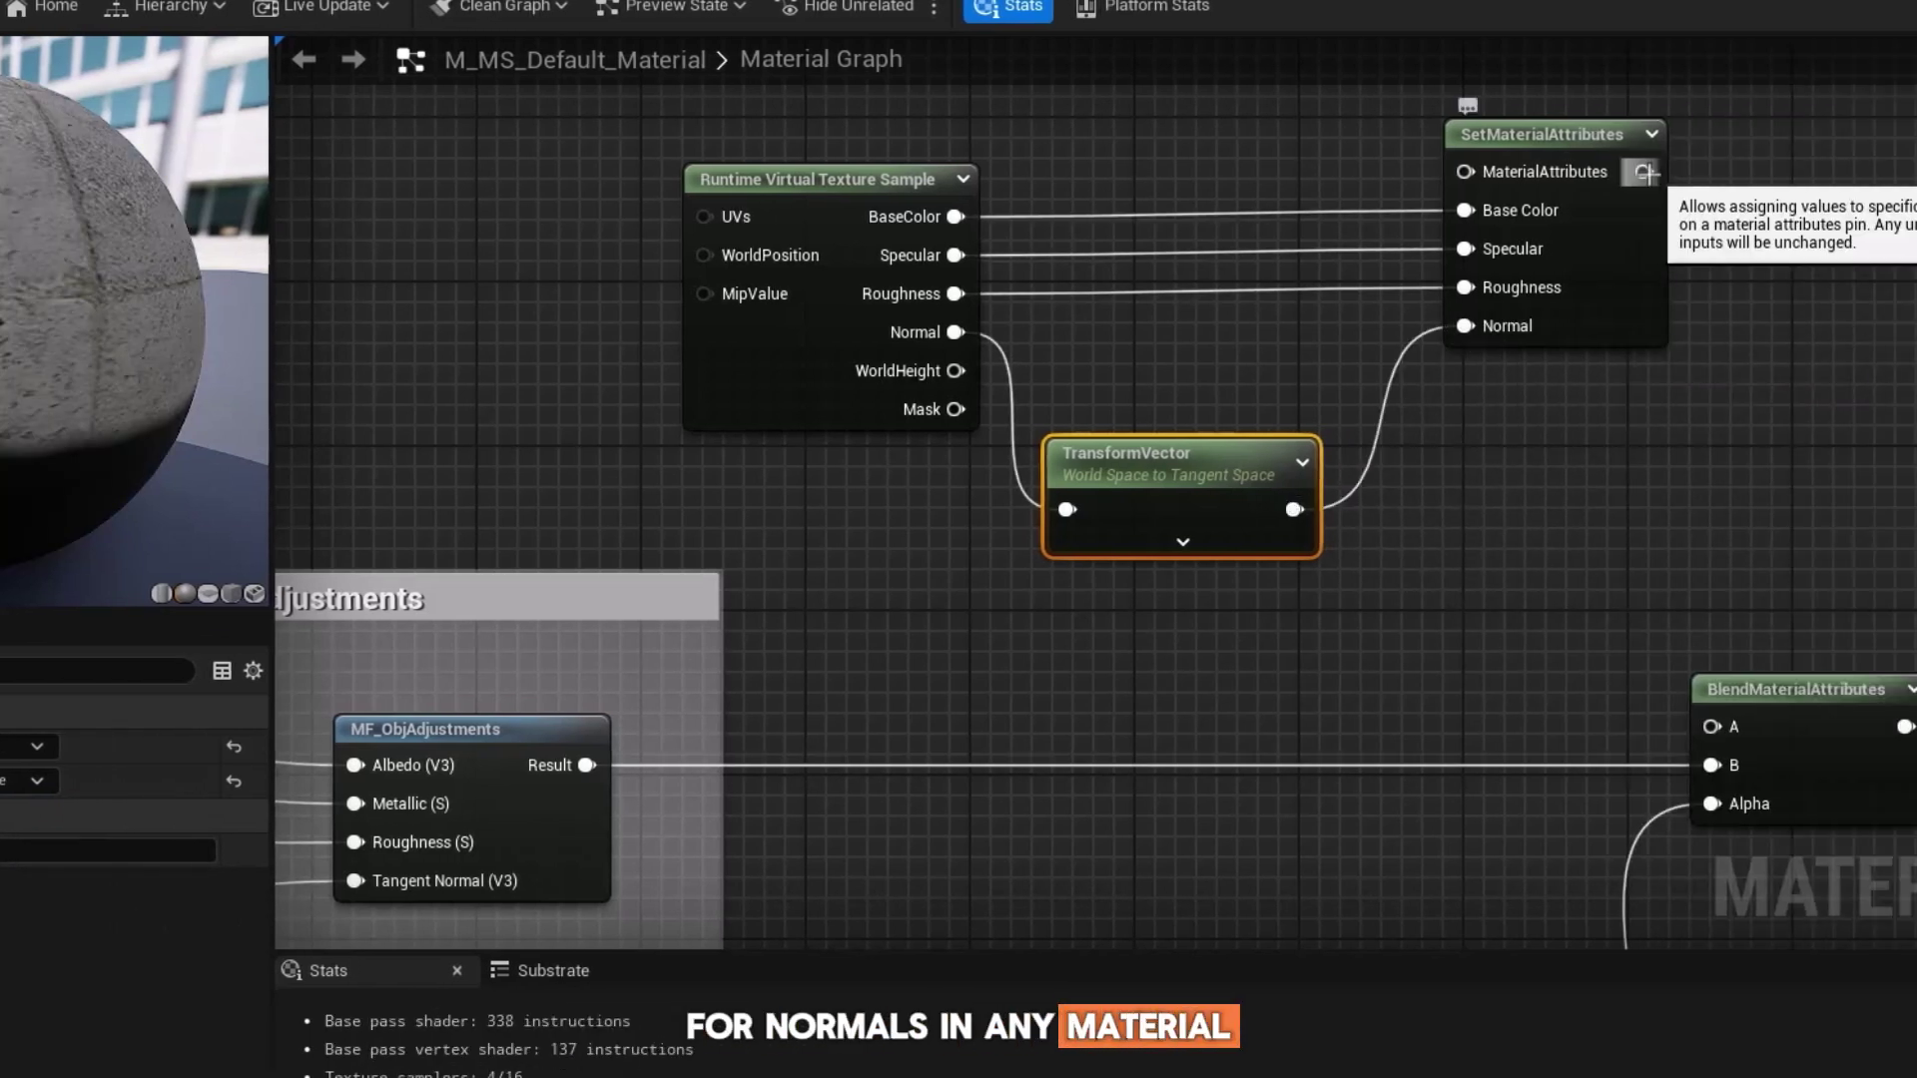
left_click_drag(1644, 171, 1712, 727)
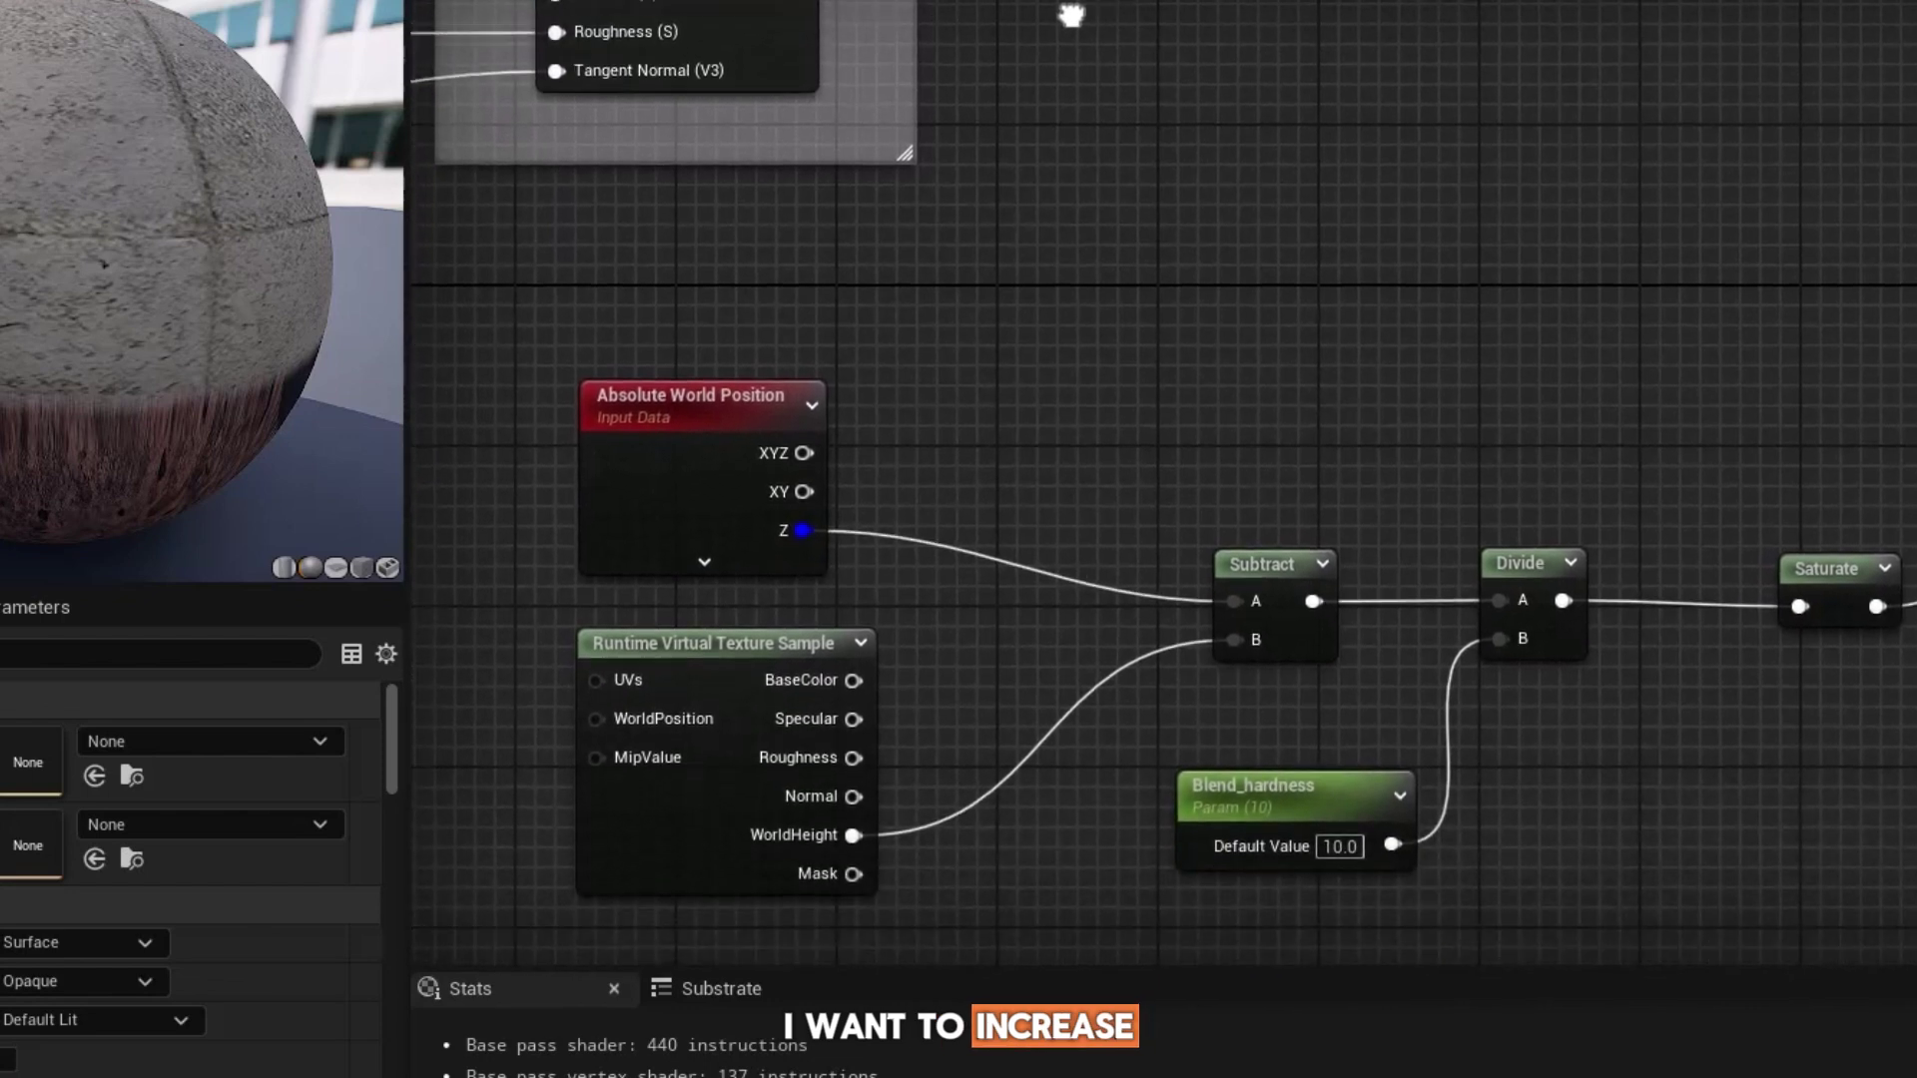
Disconnect the Divide's A input and mask Object Bounds down to its blue channel.
right_click_drag(951, 813, 1058, 0)
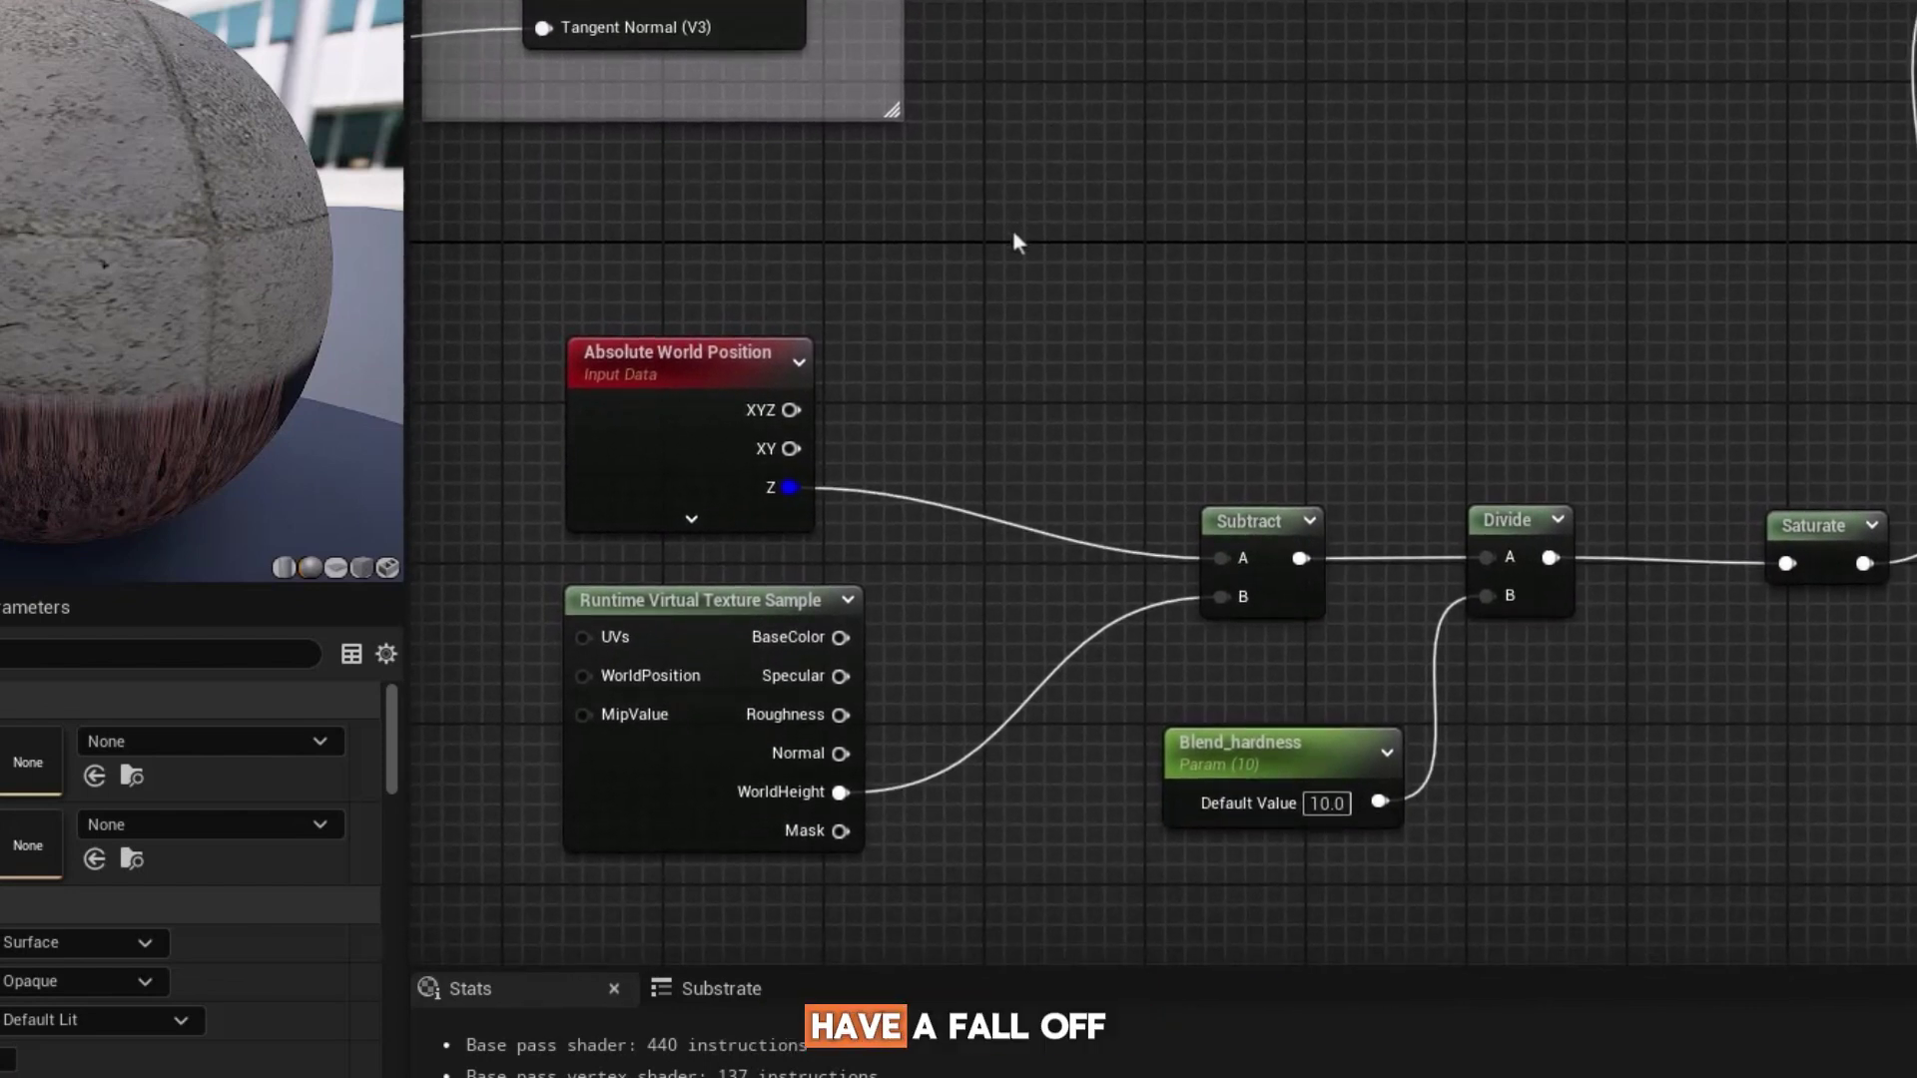
right_click_drag(1013, 236, 1196, 747)
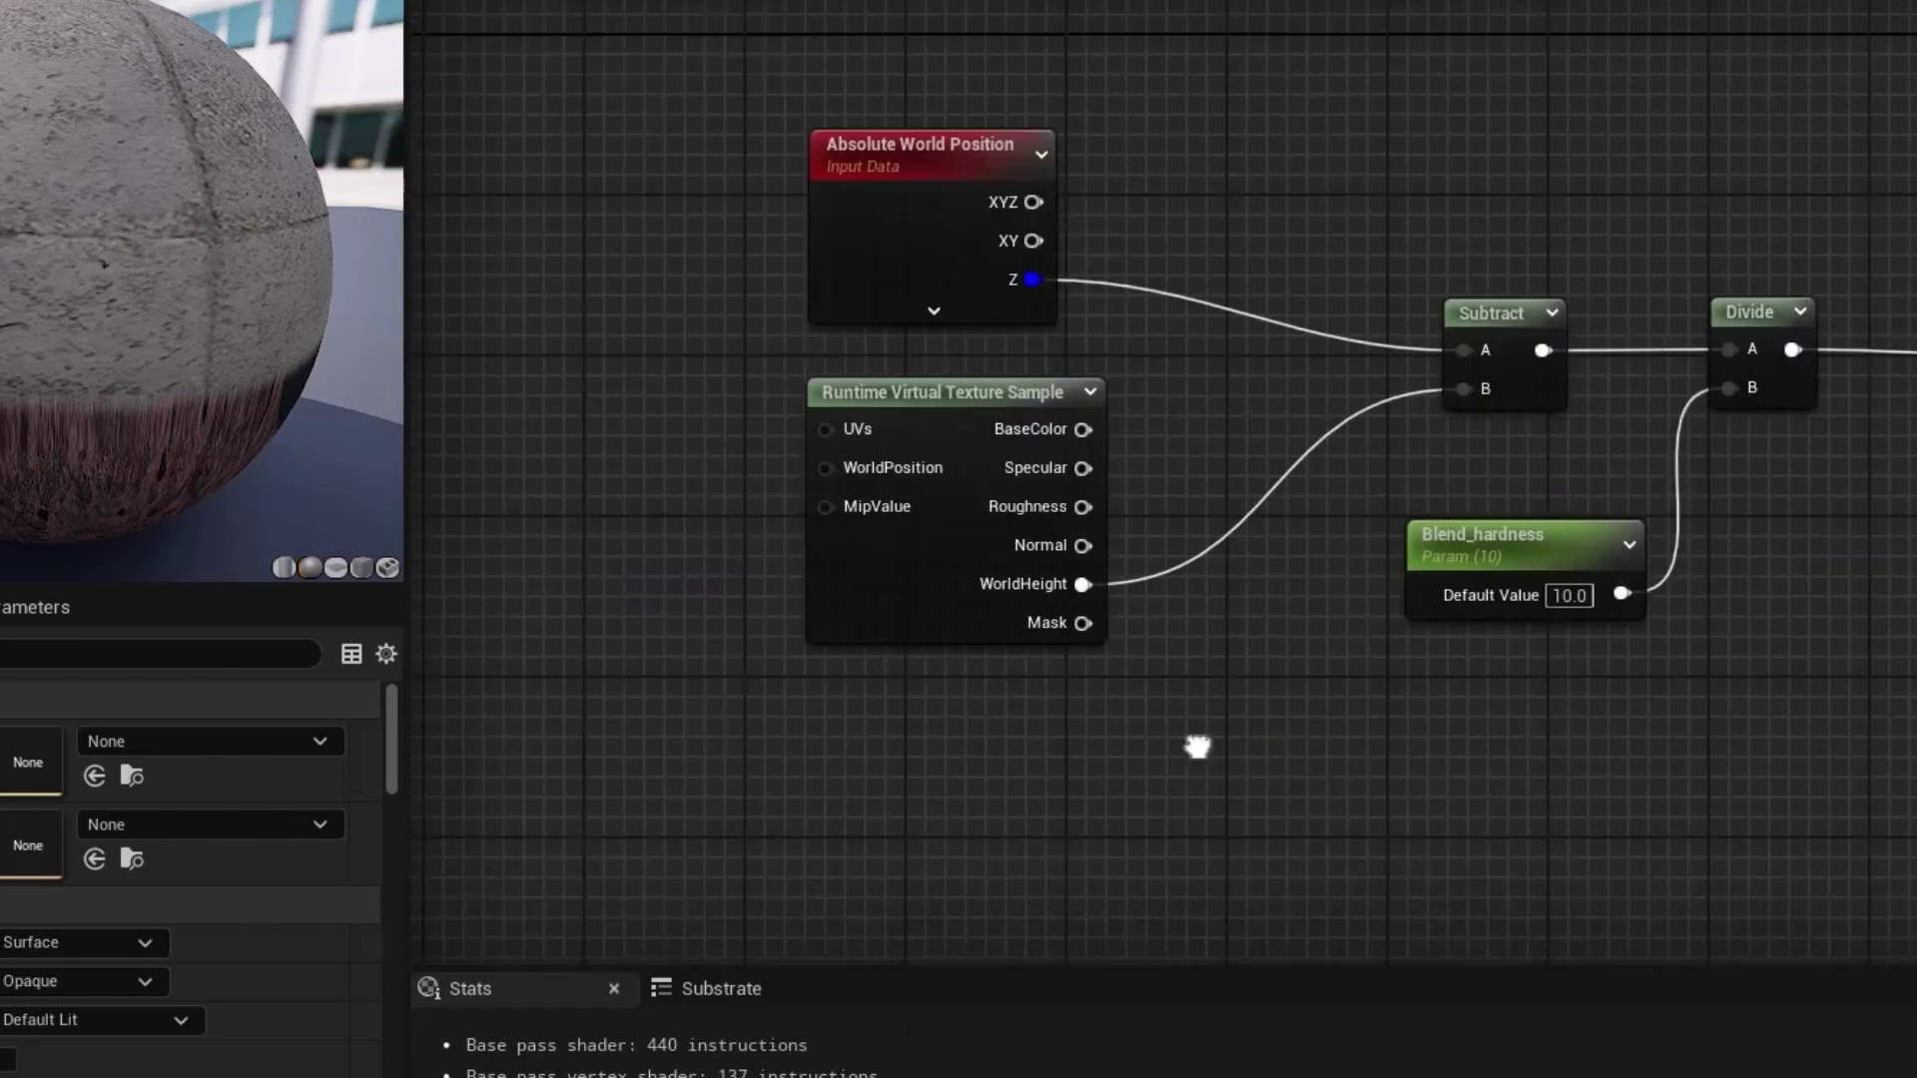
left_click(1728, 360, "alt")
mouse_move(1599, 159)
left_mouse_down()
mouse_move(988, 398)
mouse_move(607, 396)
left_mouse_up()
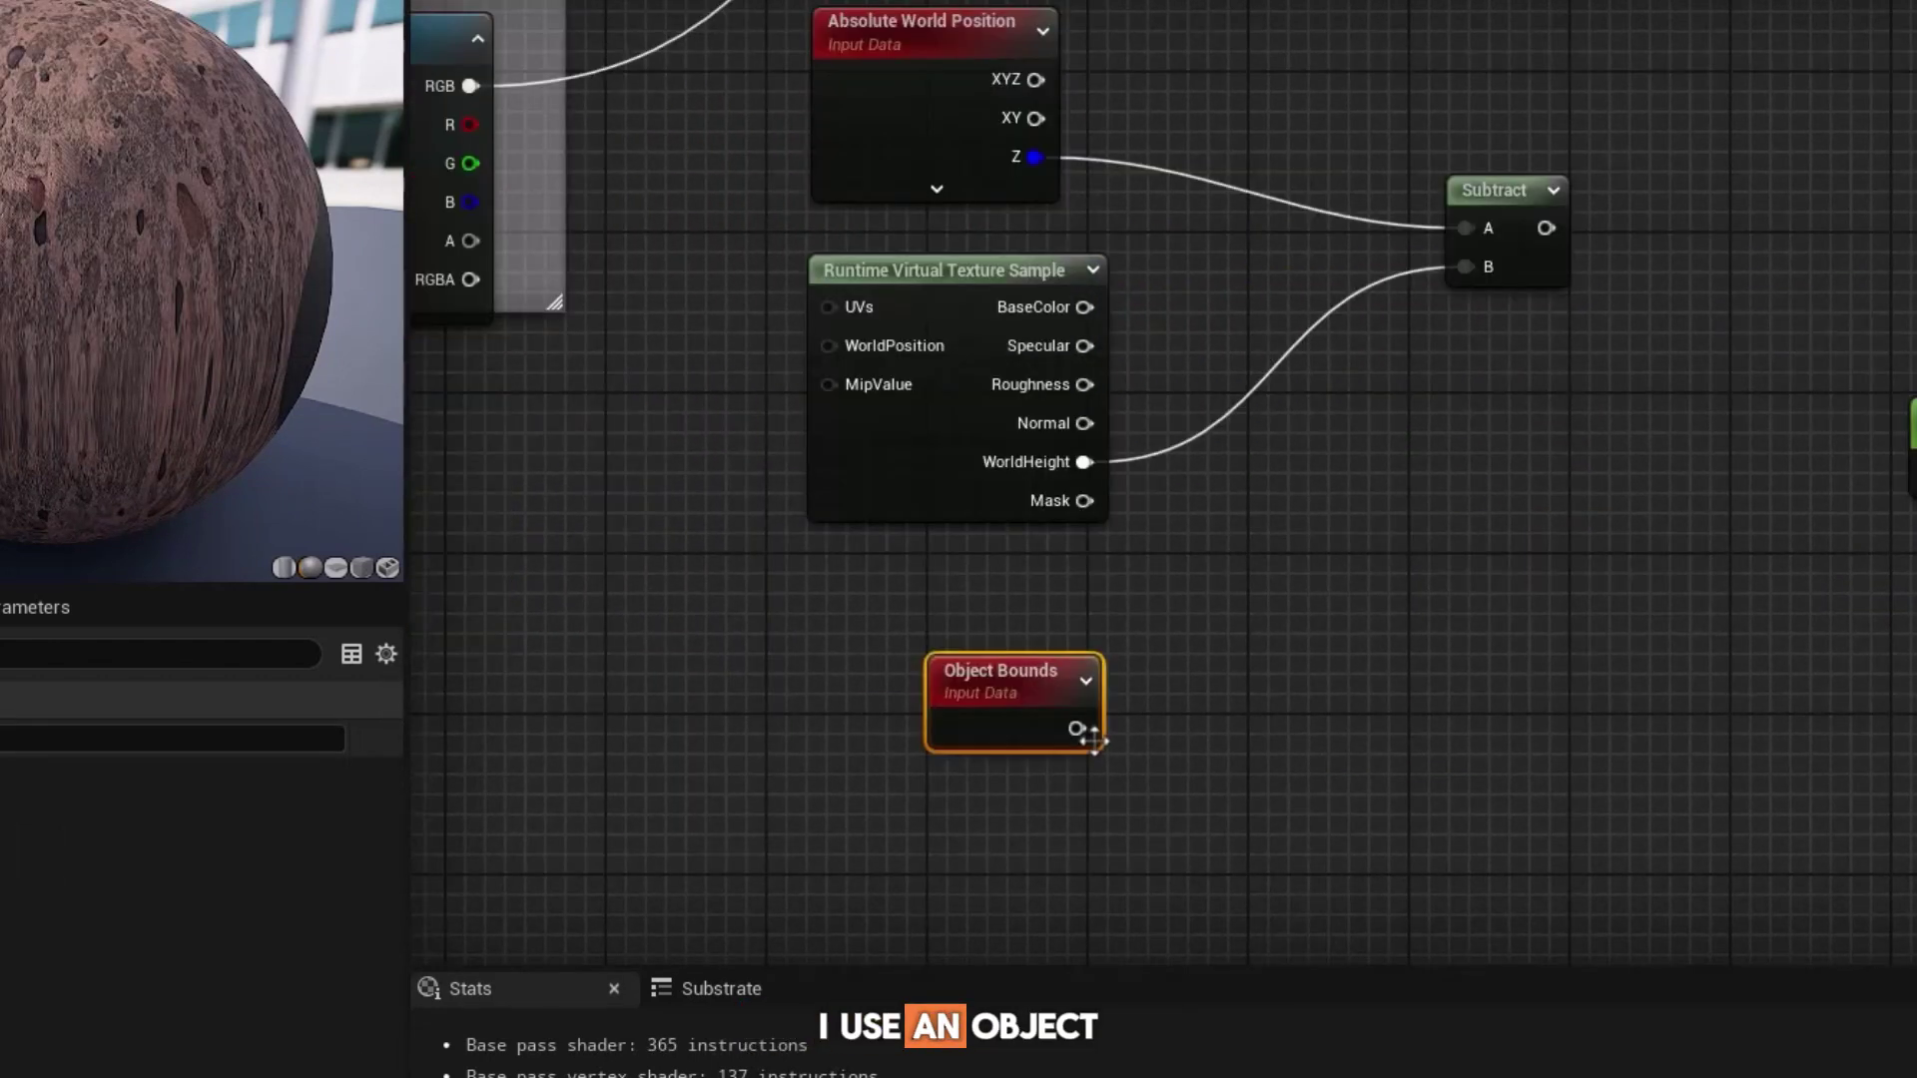
left_click_drag(1084, 731, 1257, 778)
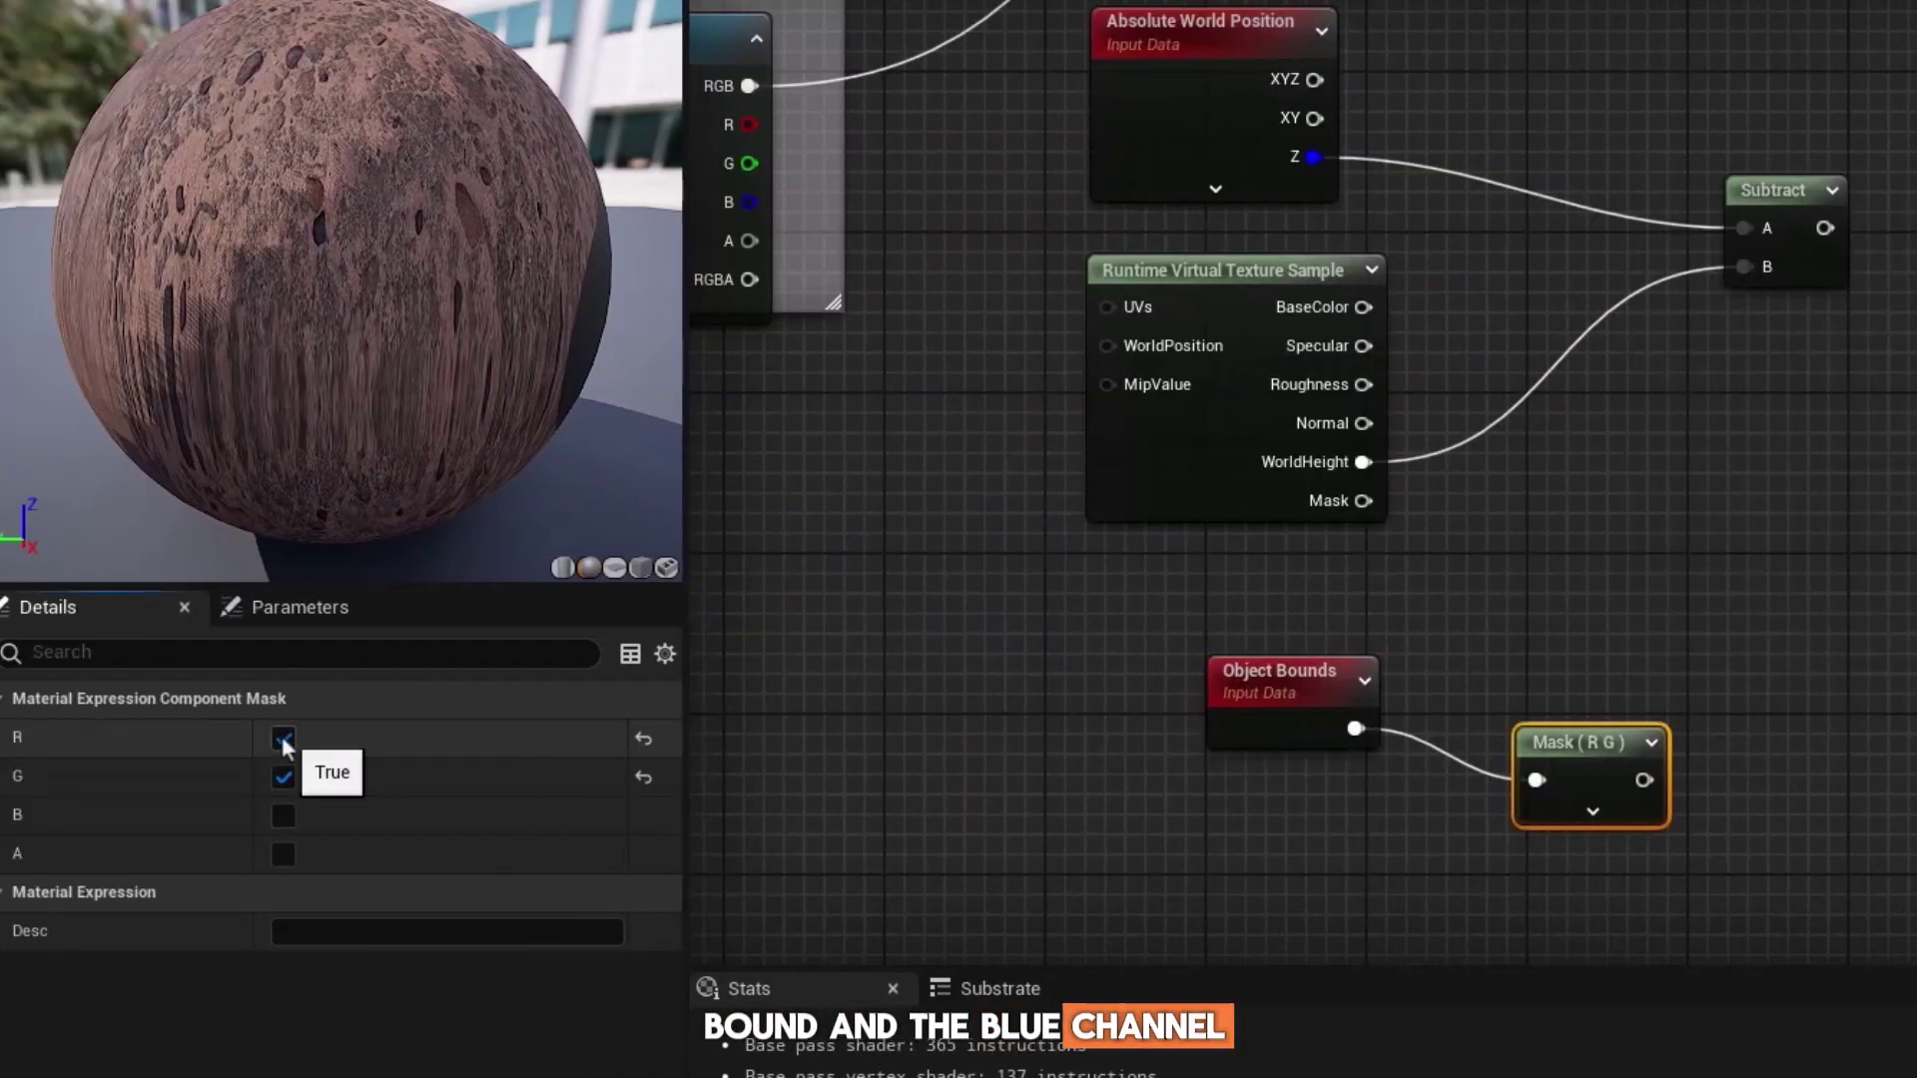
left_click(282, 735)
left_click(283, 775)
left_click(284, 812)
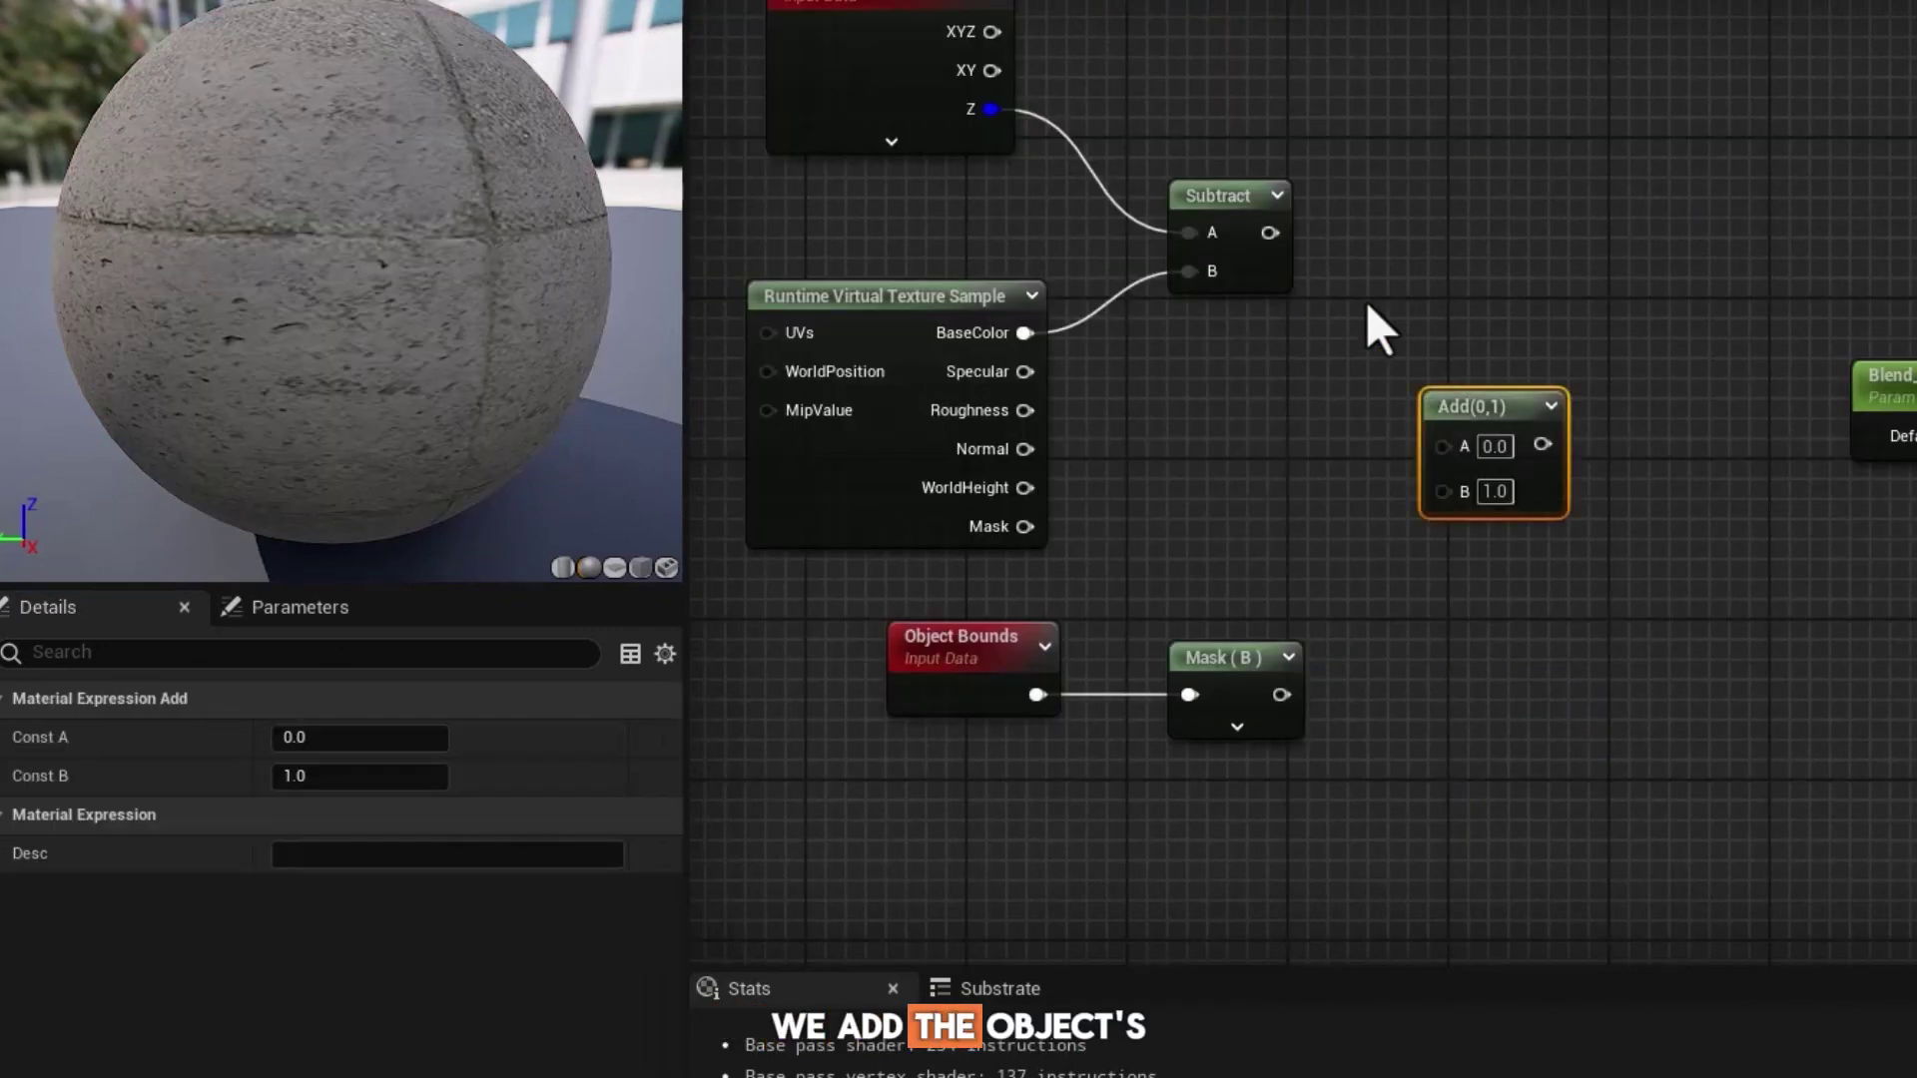
Add the object height, scale it by Blend_falloff, and feed the offset into Divide A.
left_click_drag(1272, 233, 1445, 447)
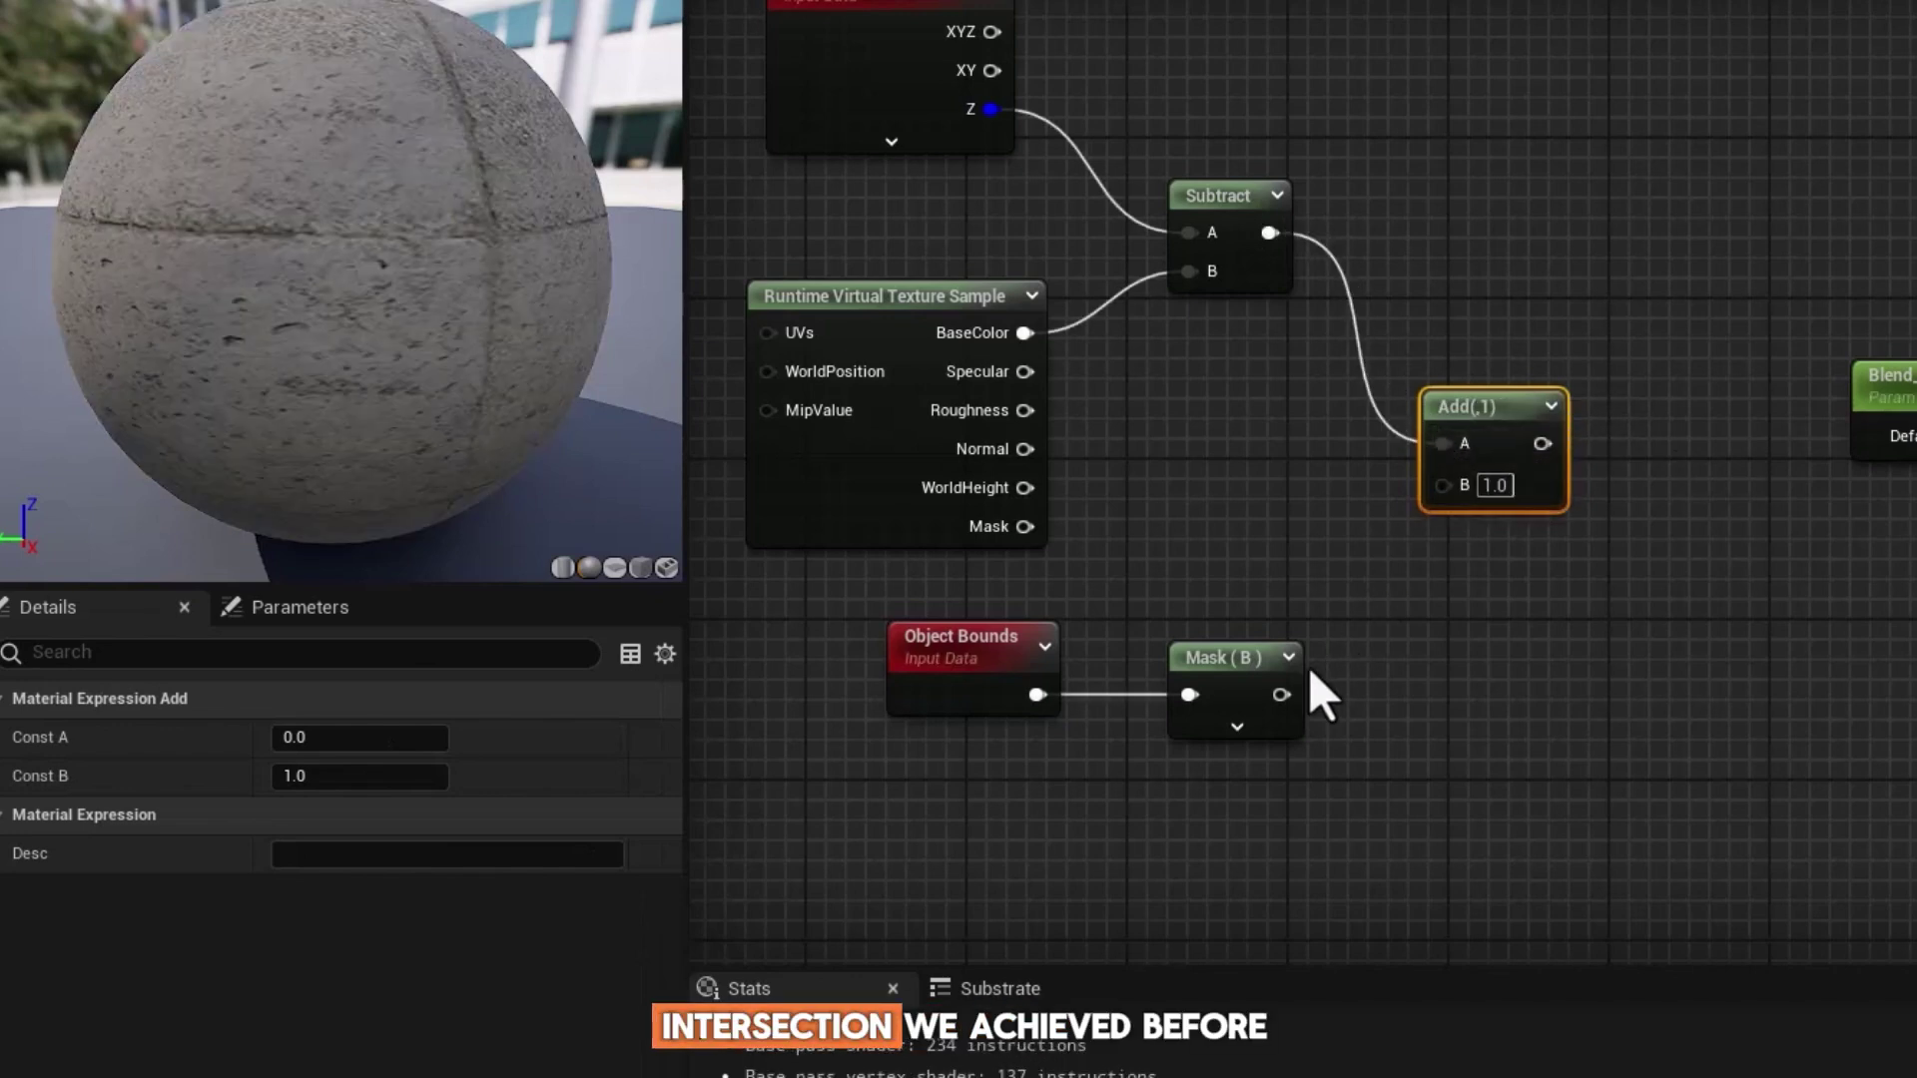
left_click_drag(1283, 694, 1434, 520)
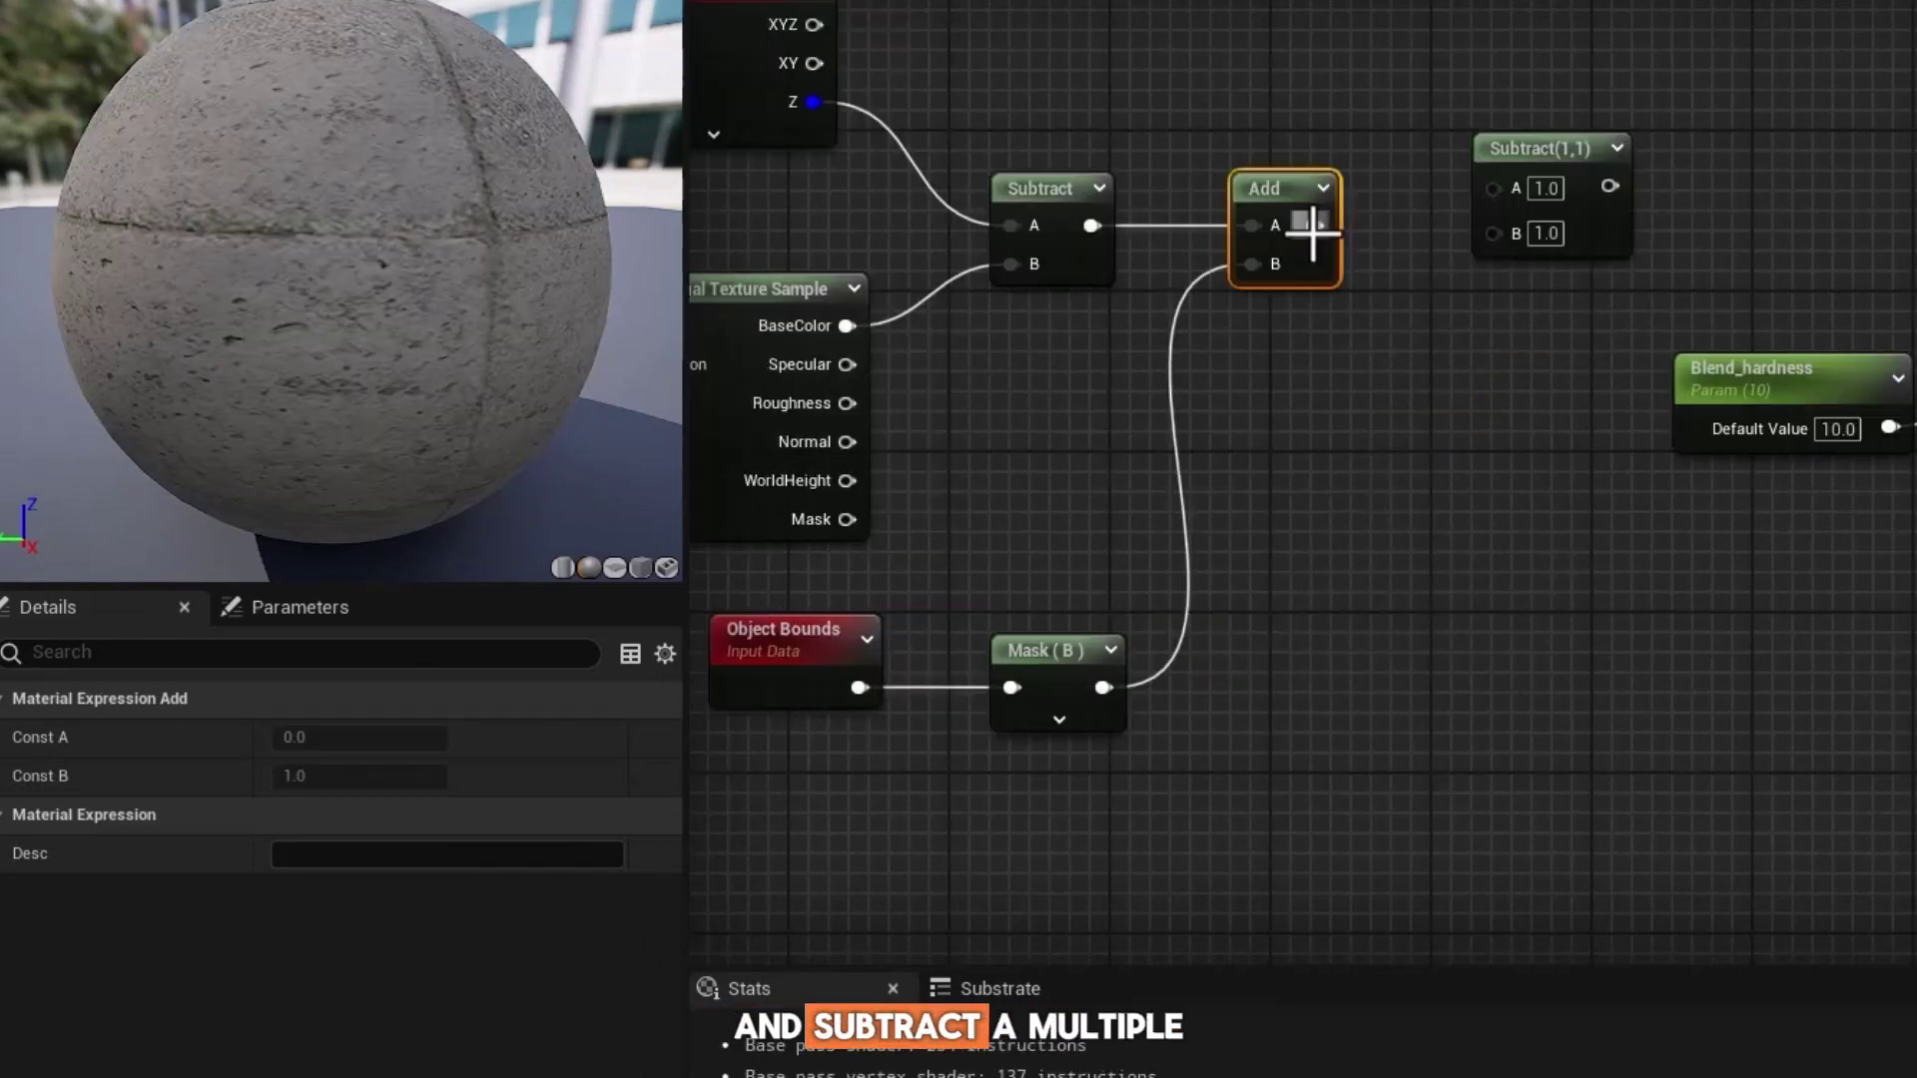
left_click_drag(1314, 225, 1494, 186)
mouse_move(1104, 688)
left_mouse_down()
mouse_move(1318, 810)
mouse_move(1494, 226)
left_mouse_up()
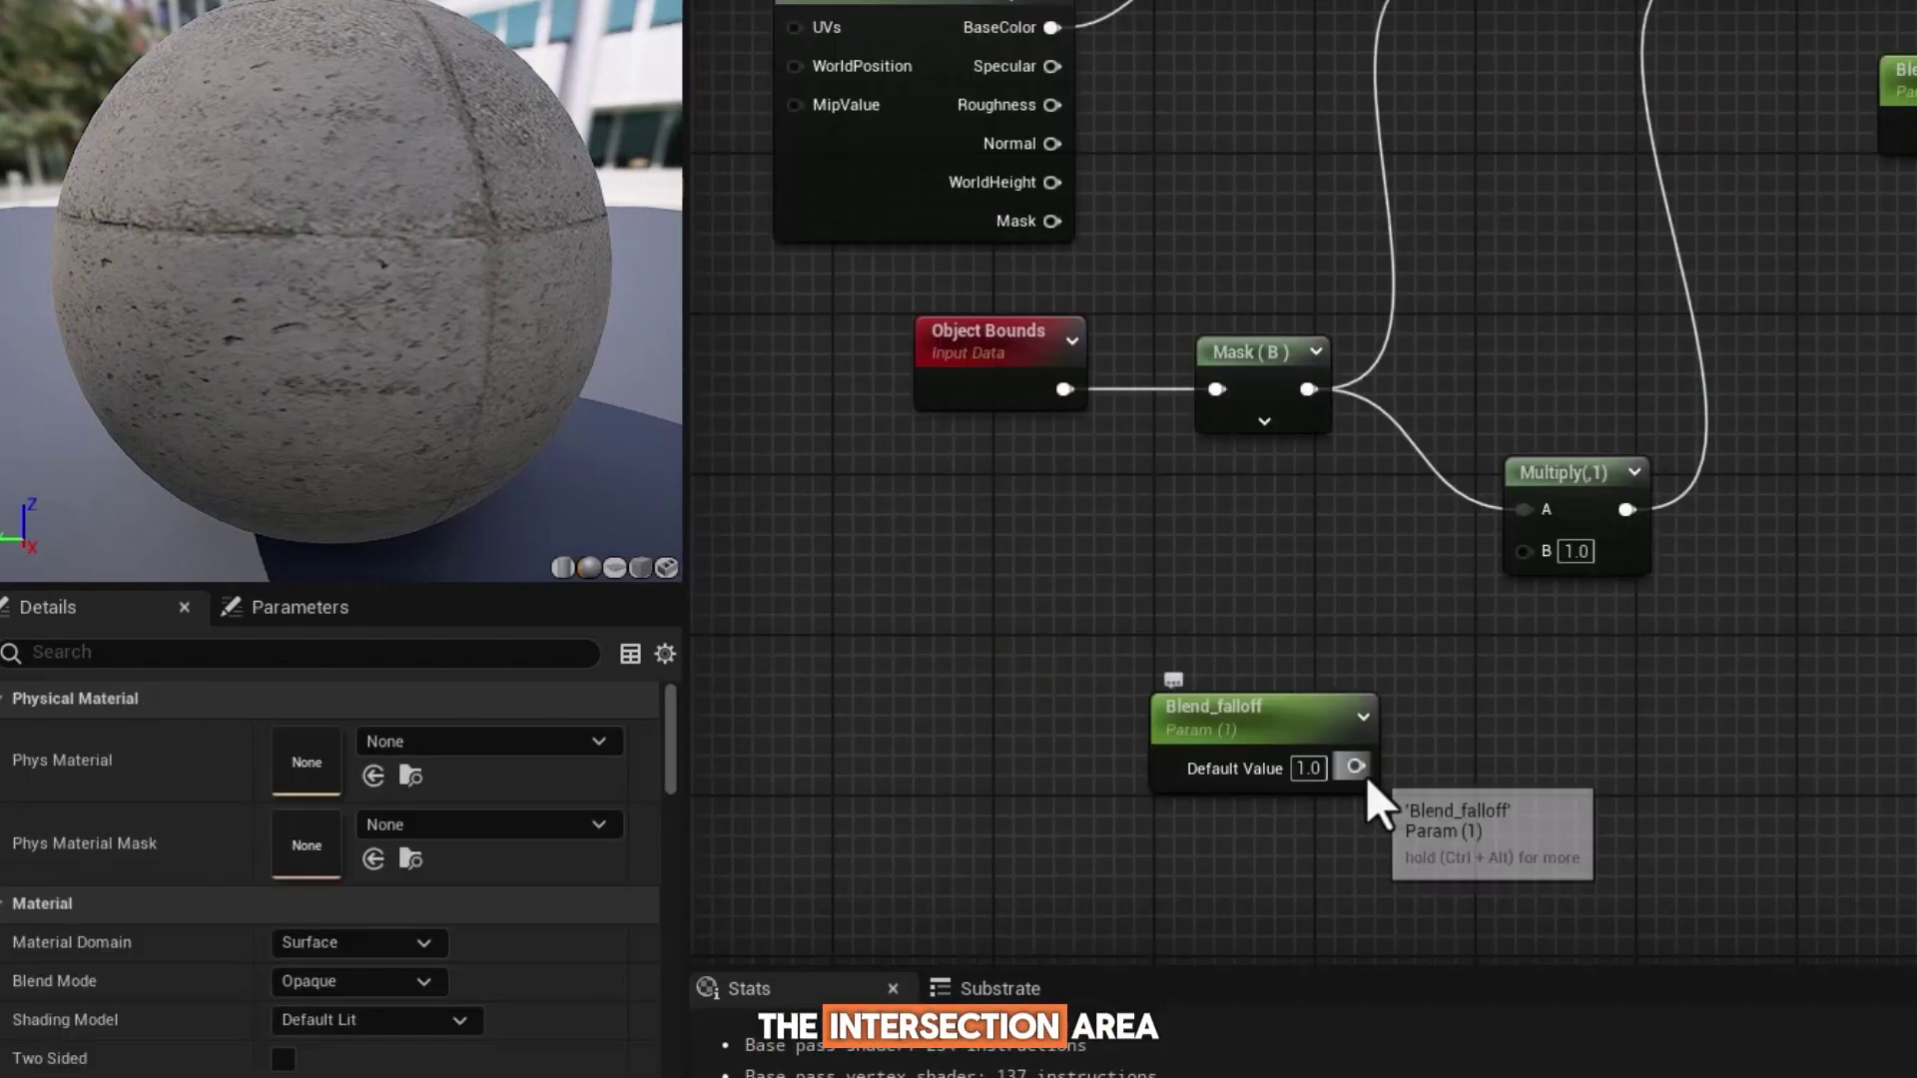
left_click_drag(1355, 767, 1554, 562)
mouse_move(1126, 400)
left_mouse_down()
mouse_move(1386, 424)
mouse_move(1546, 364)
left_mouse_up()
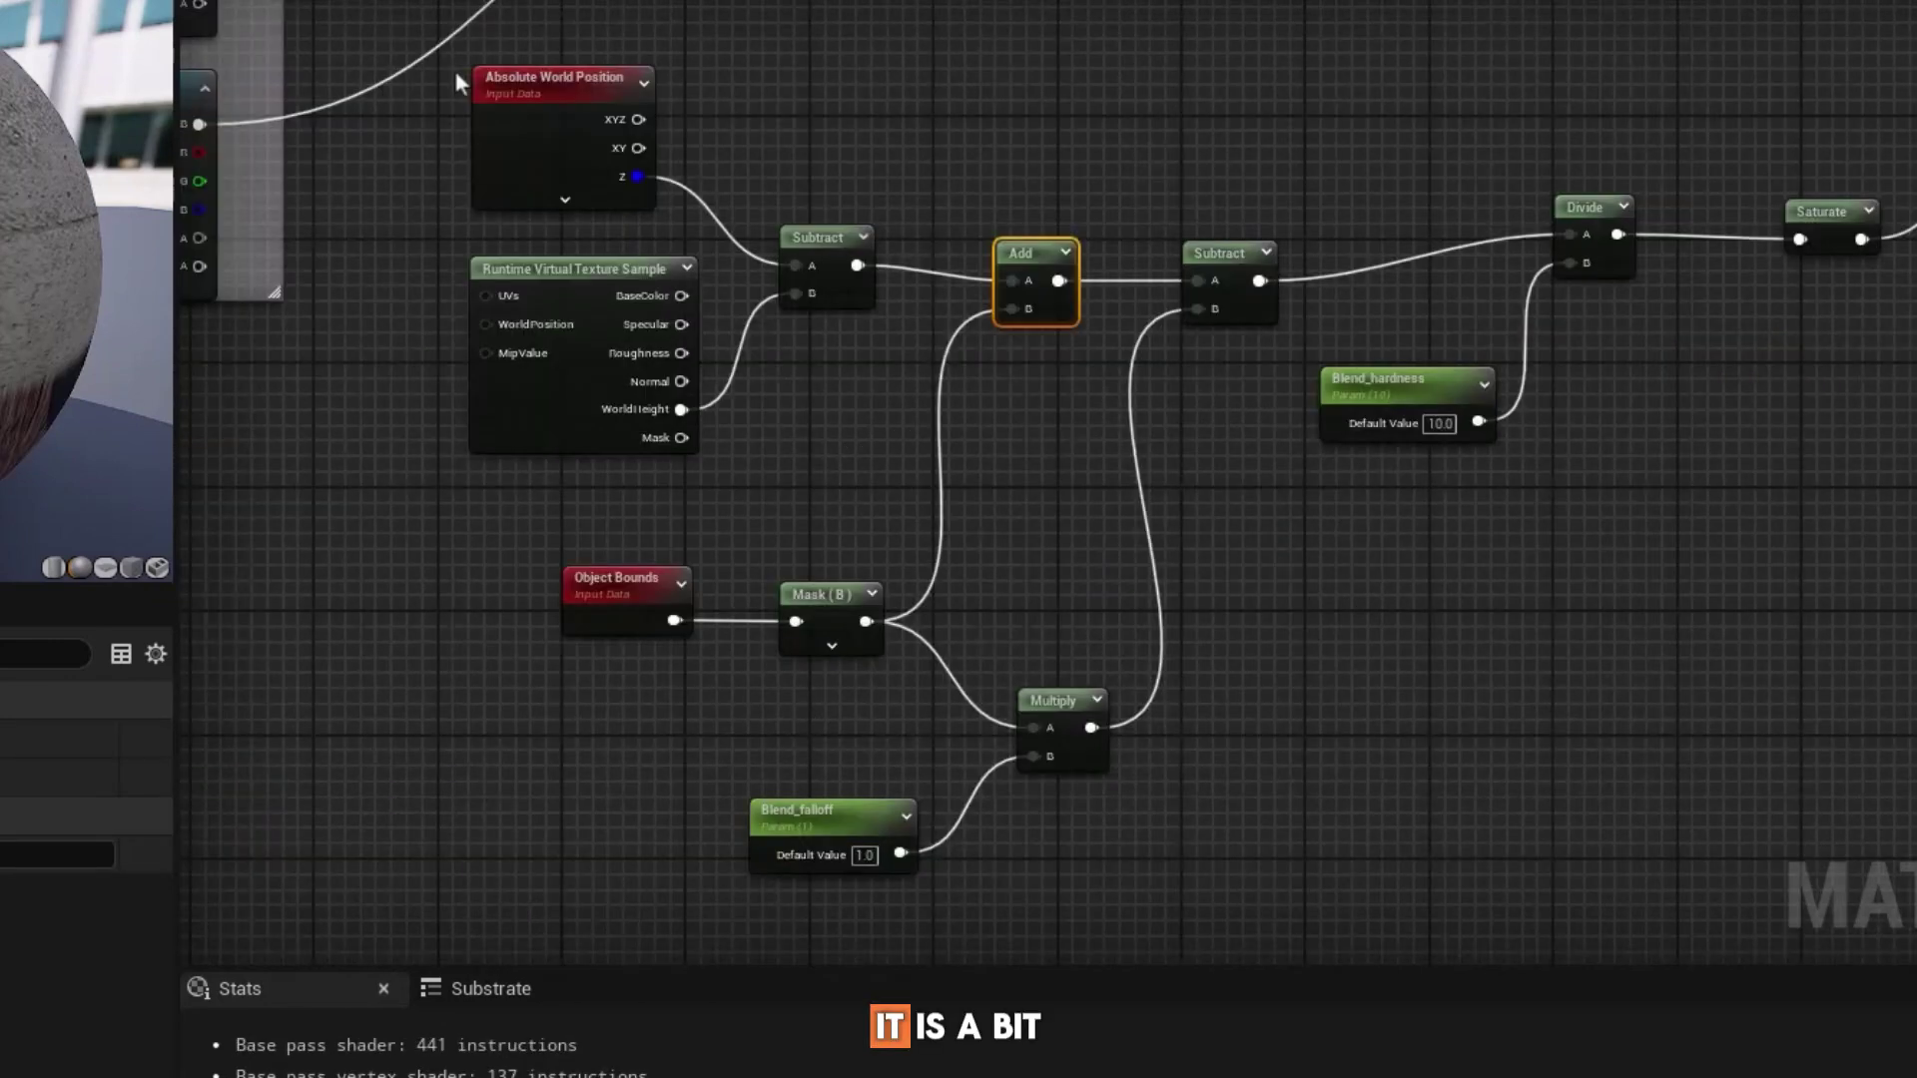
left_click_drag(457, 70, 1821, 704)
Wrap the height network in a comment and nudge Blend_falloff on MI_Rotten_Tree_Stump.
key("c")
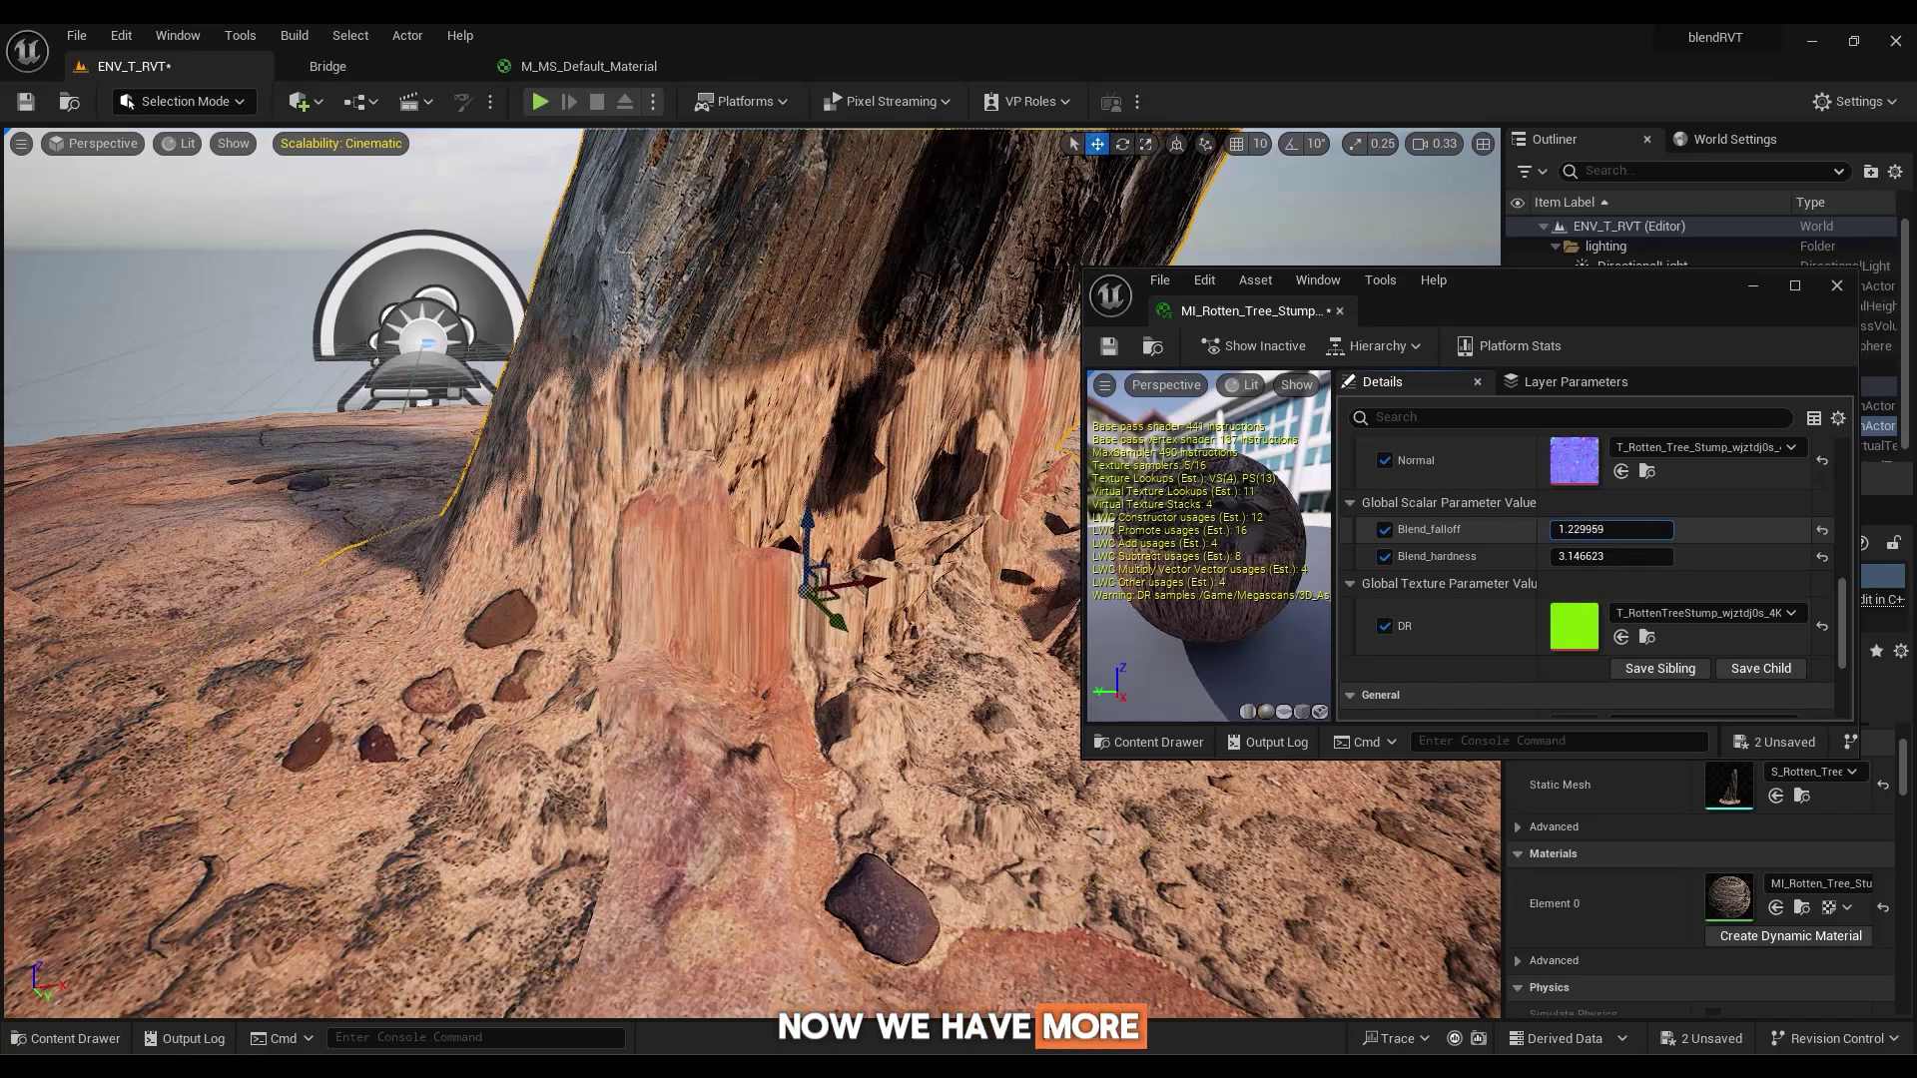
left_click_drag(1610, 529, 1587, 529)
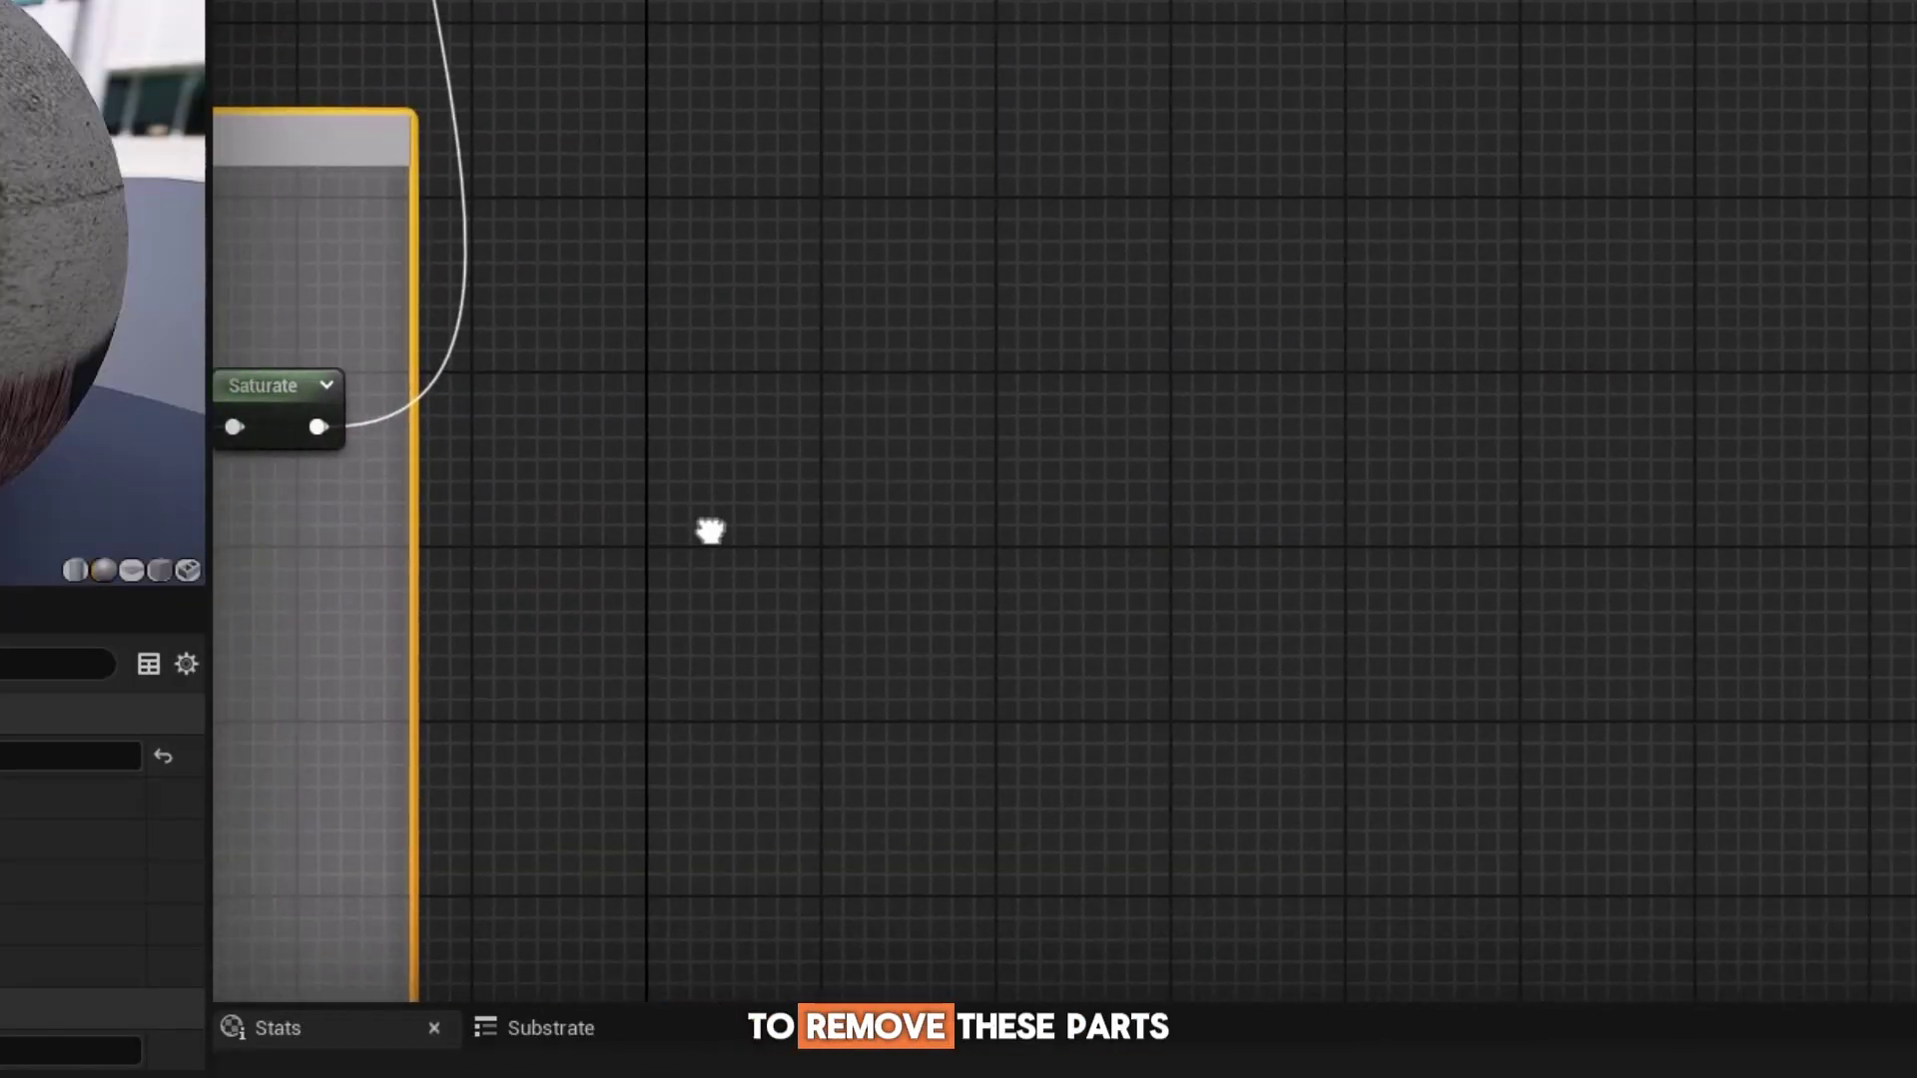
Mask VertexNormalWS to its Z channel and multiply it by Side_remover.
right_click(960, 457)
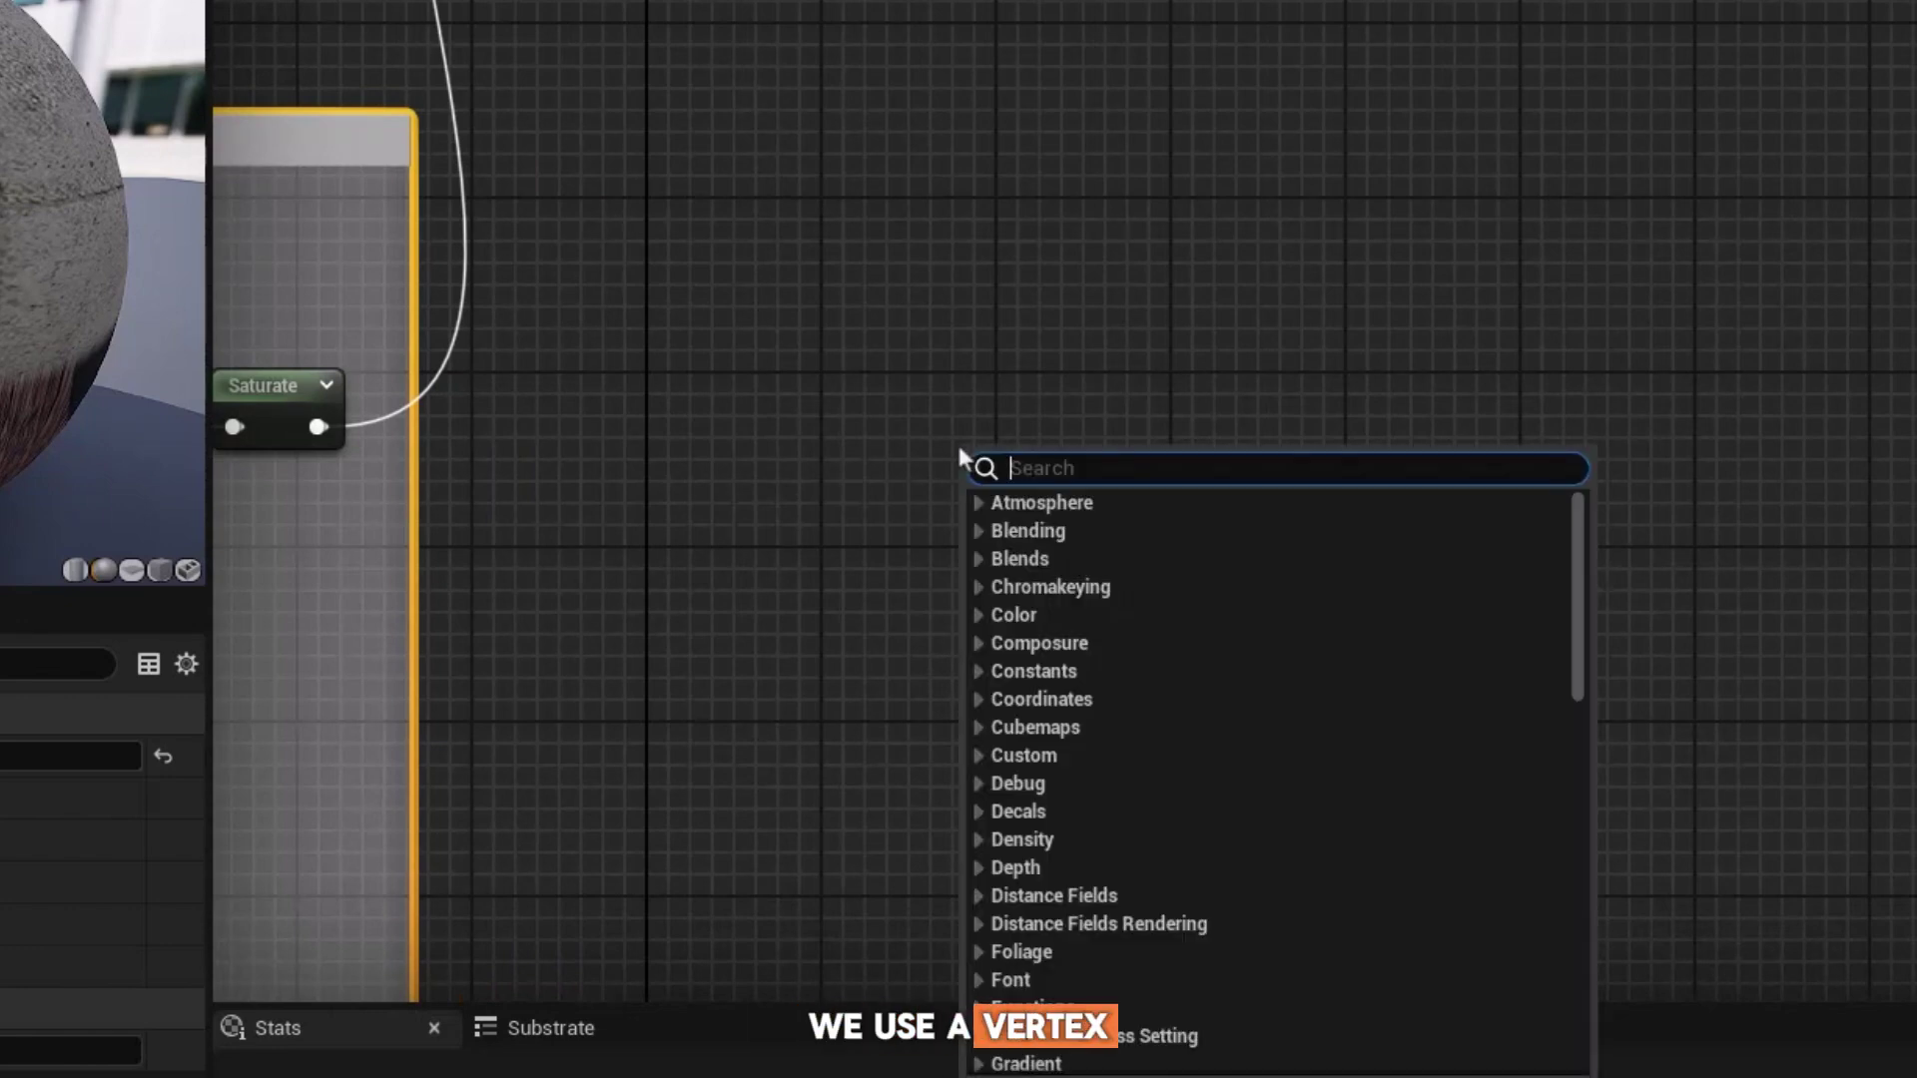
type("vertexnormal")
key("Return")
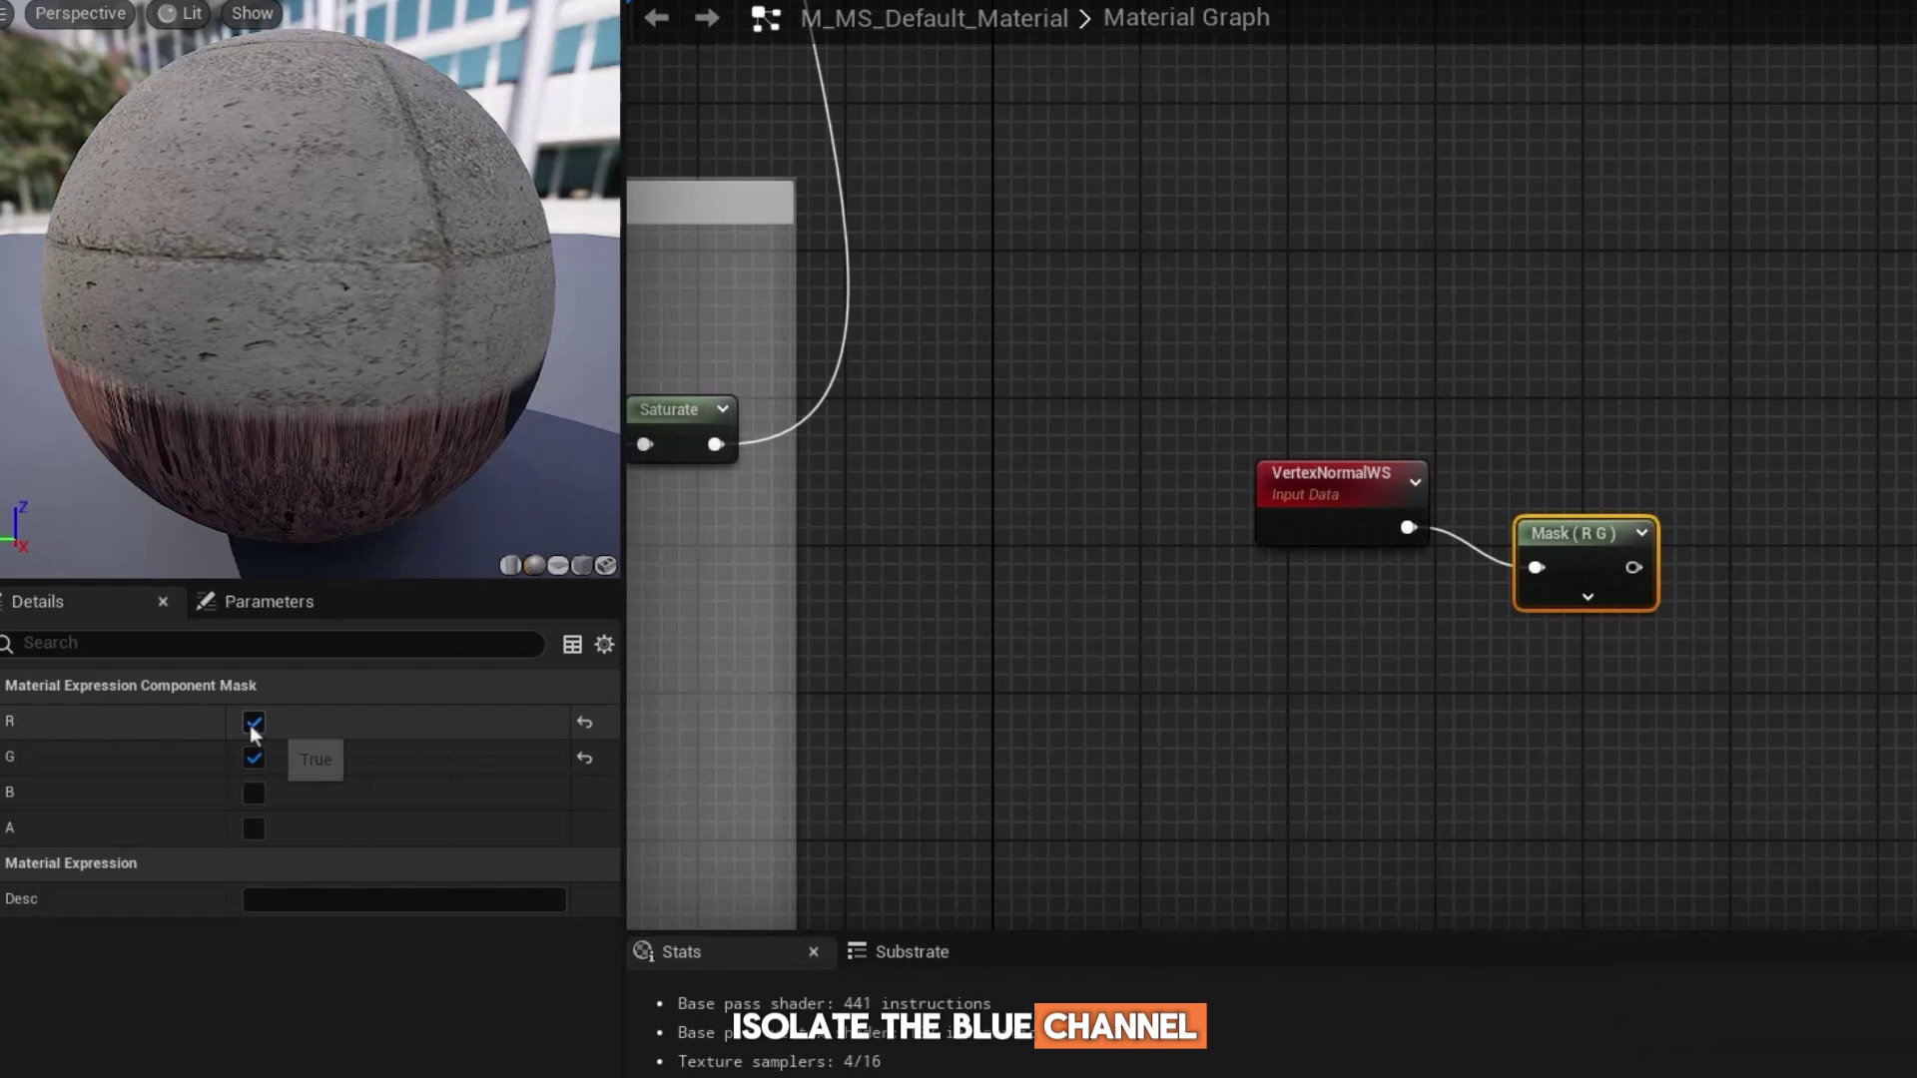
left_click(250, 726)
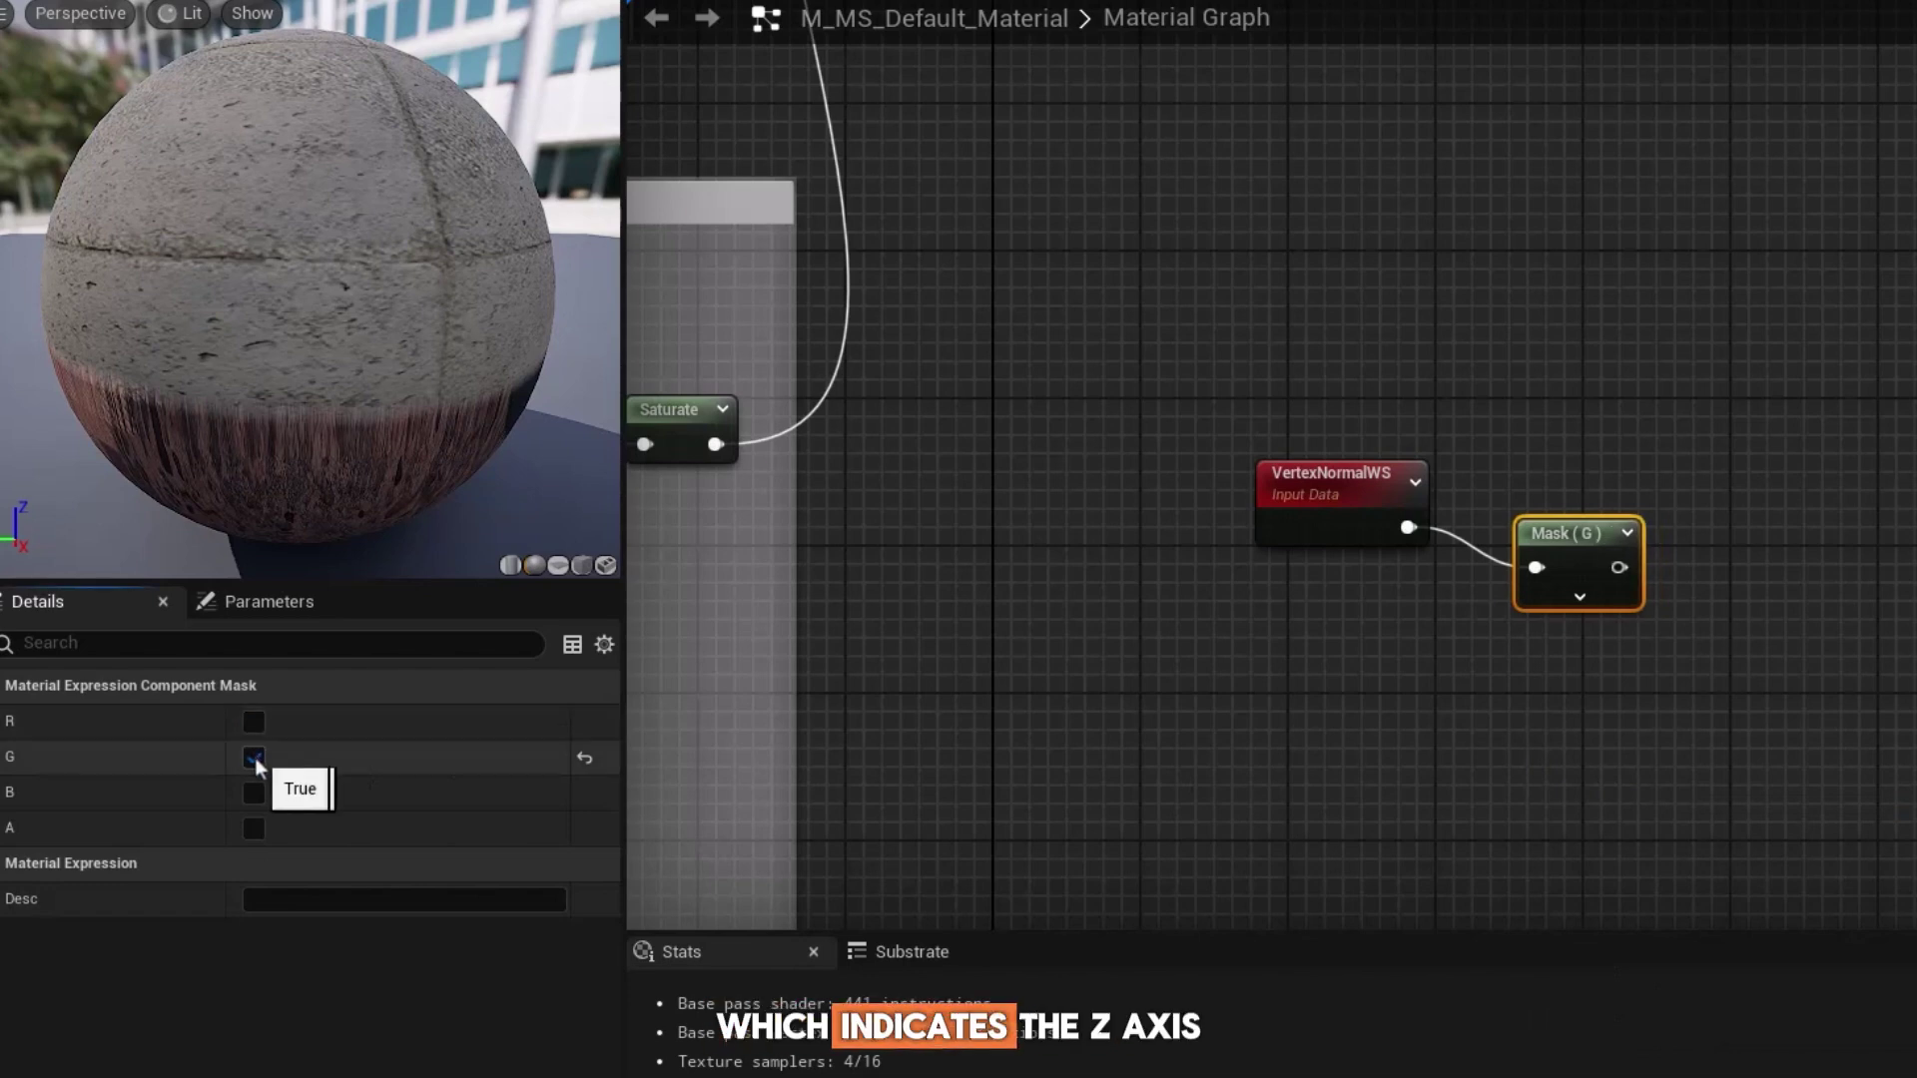
left_click(256, 795)
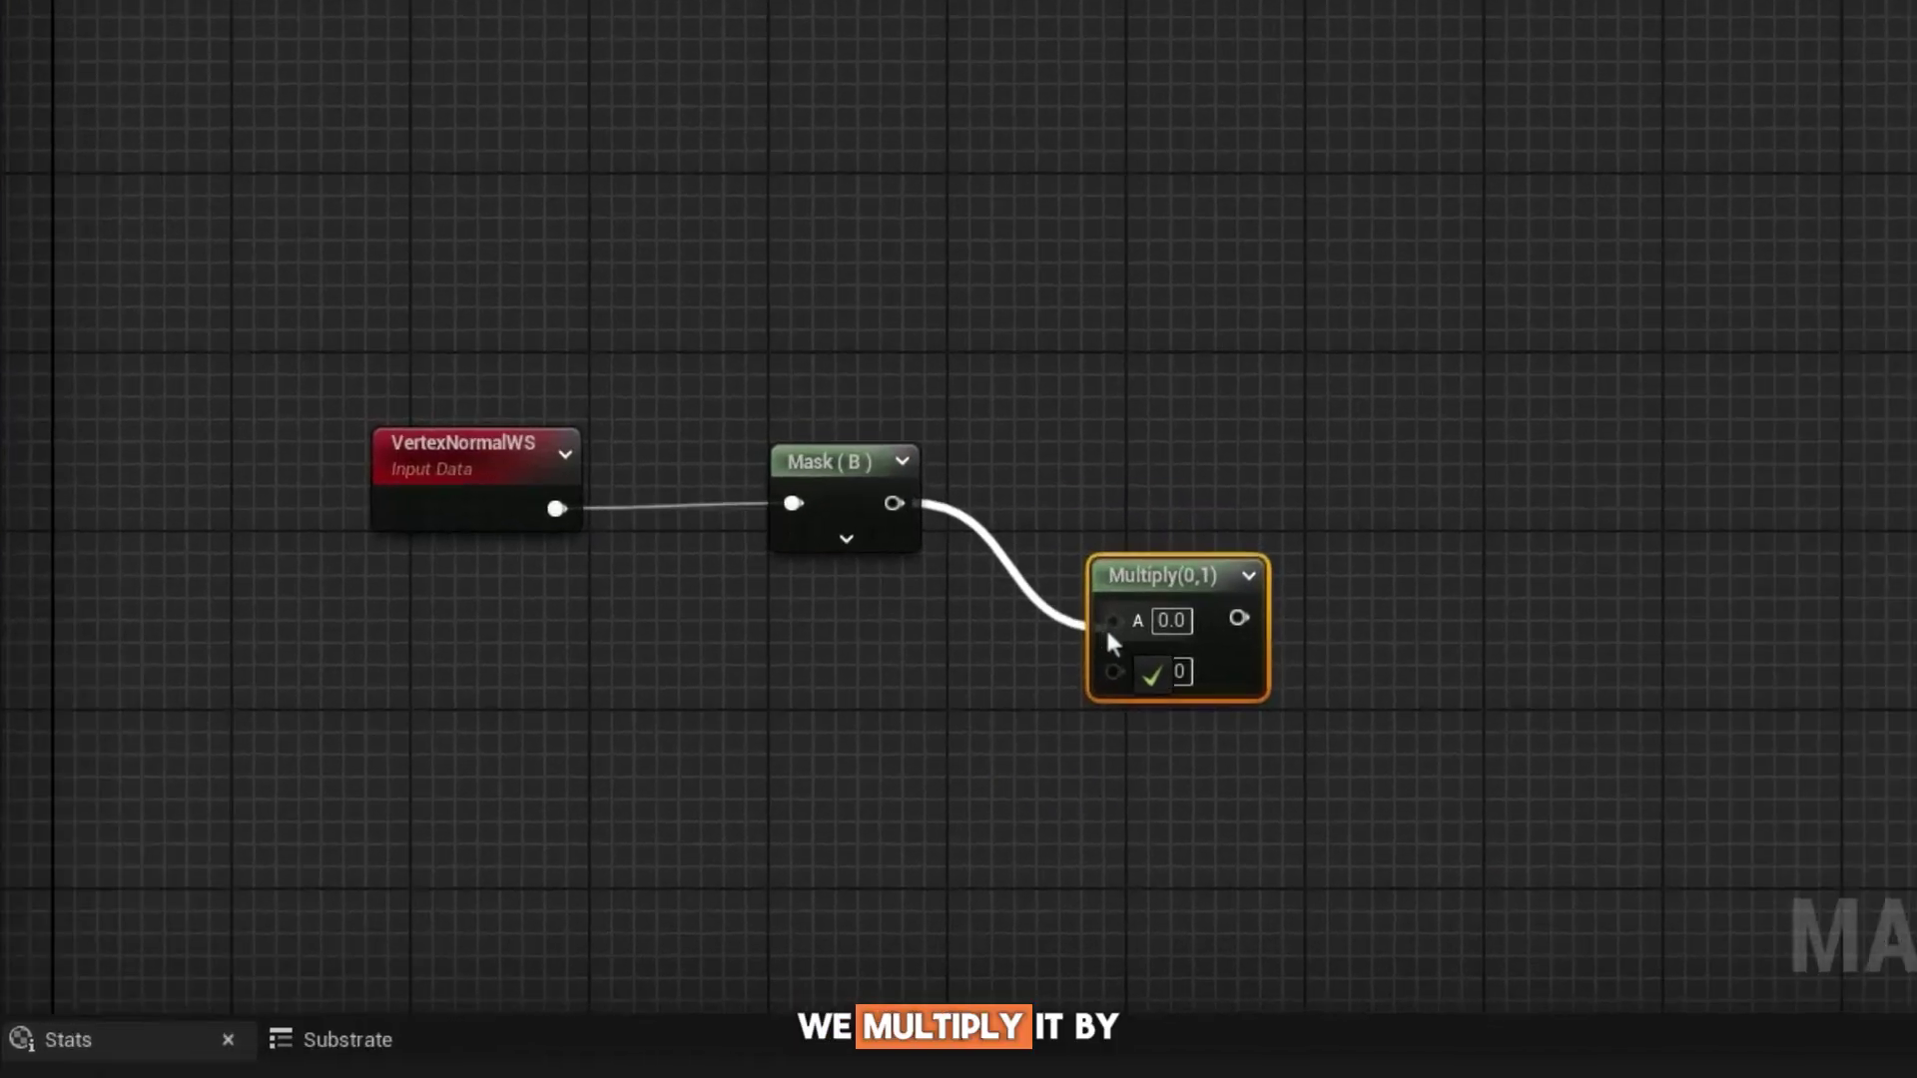
left_click_drag(1105, 626, 1105, 627)
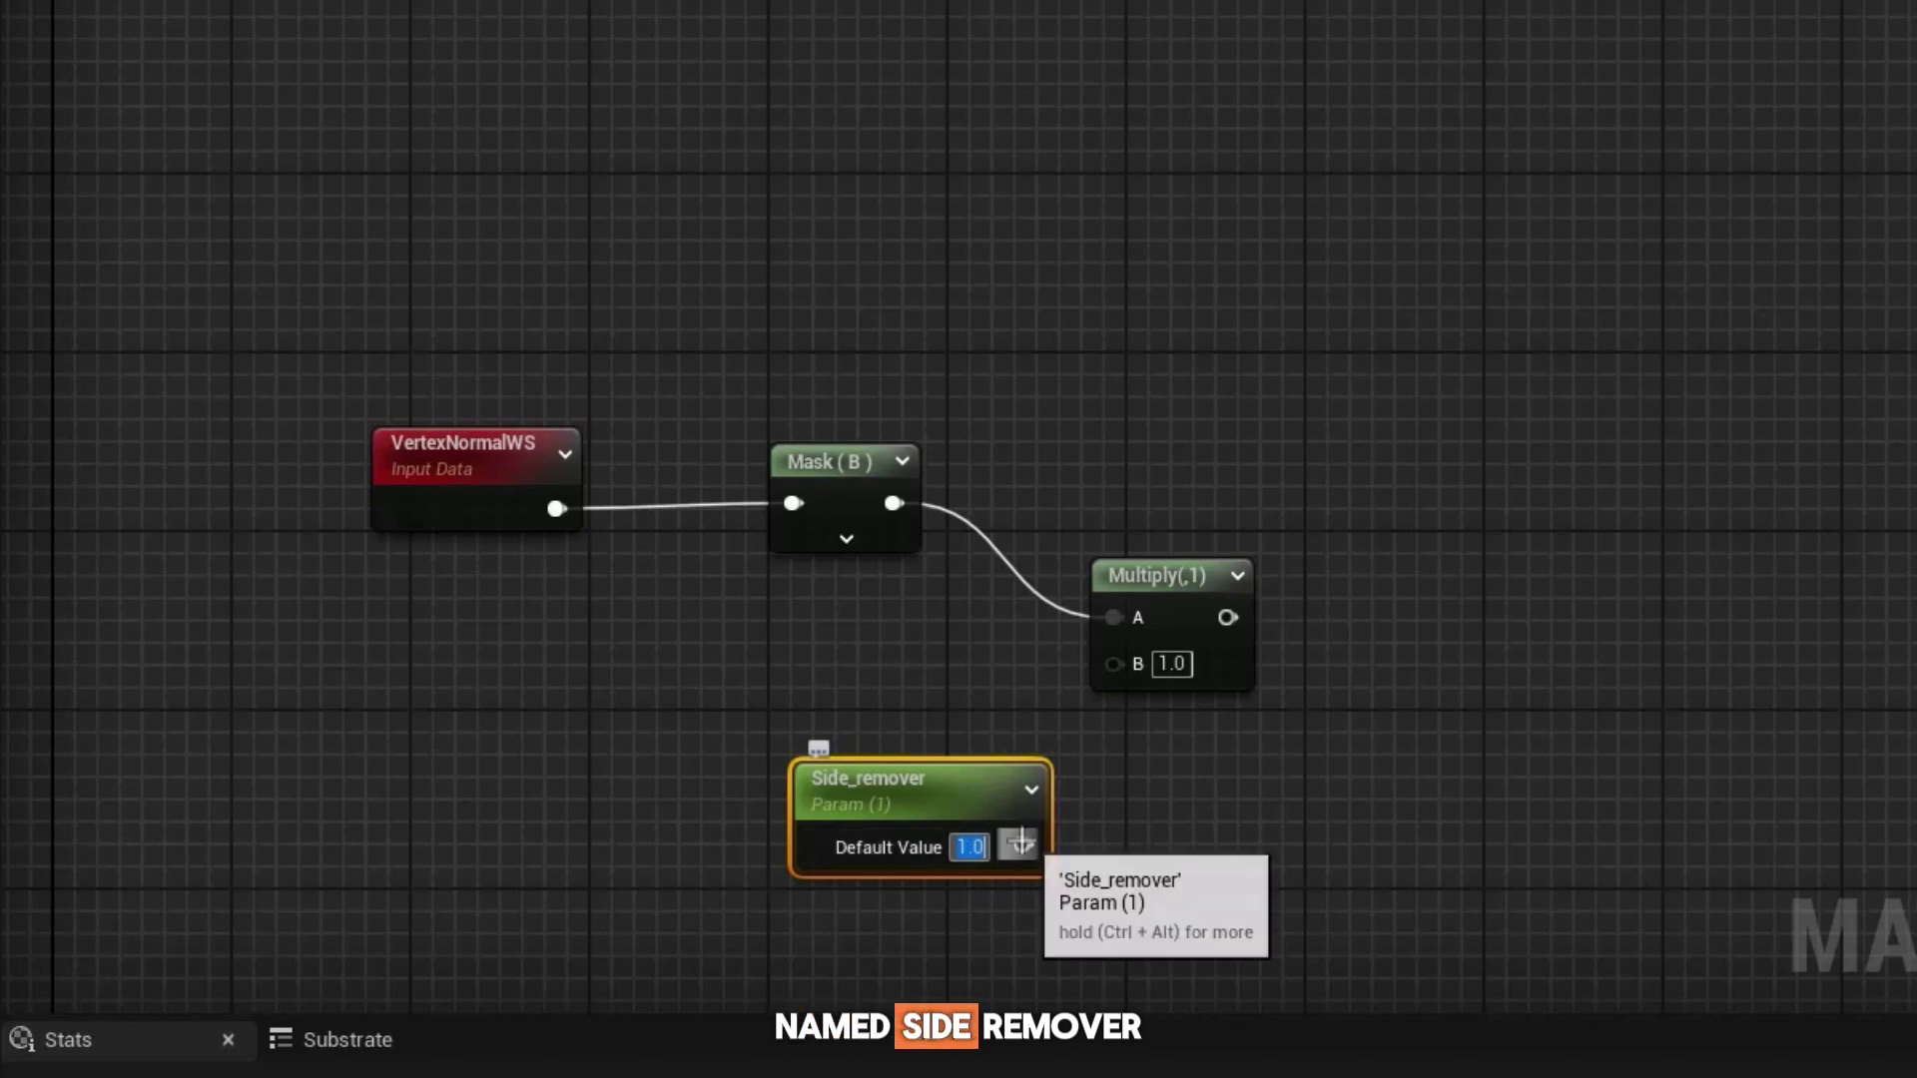
left_click_drag(1023, 846, 1116, 663)
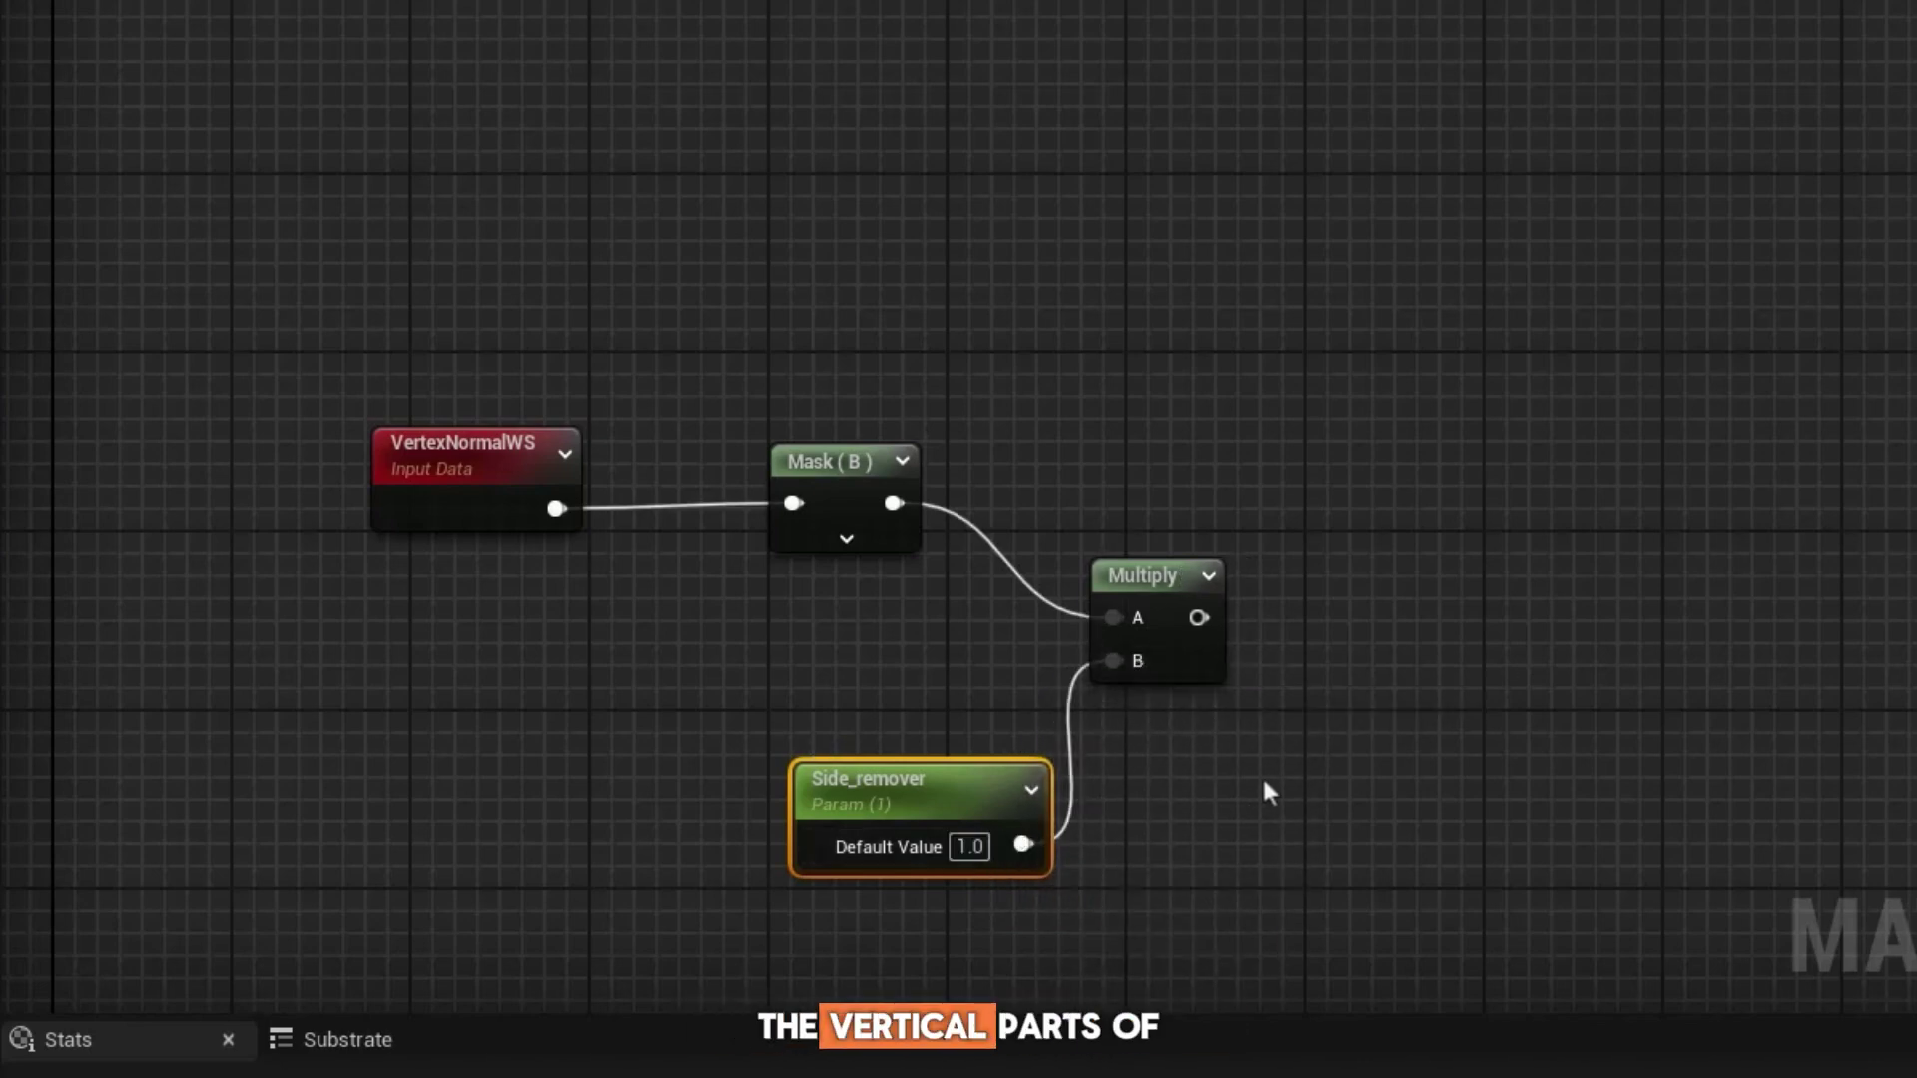
Saturate the result, multiply by the inverted blend, invert again, and drive the blend Alpha.
left_click_drag(1198, 617, 1403, 536)
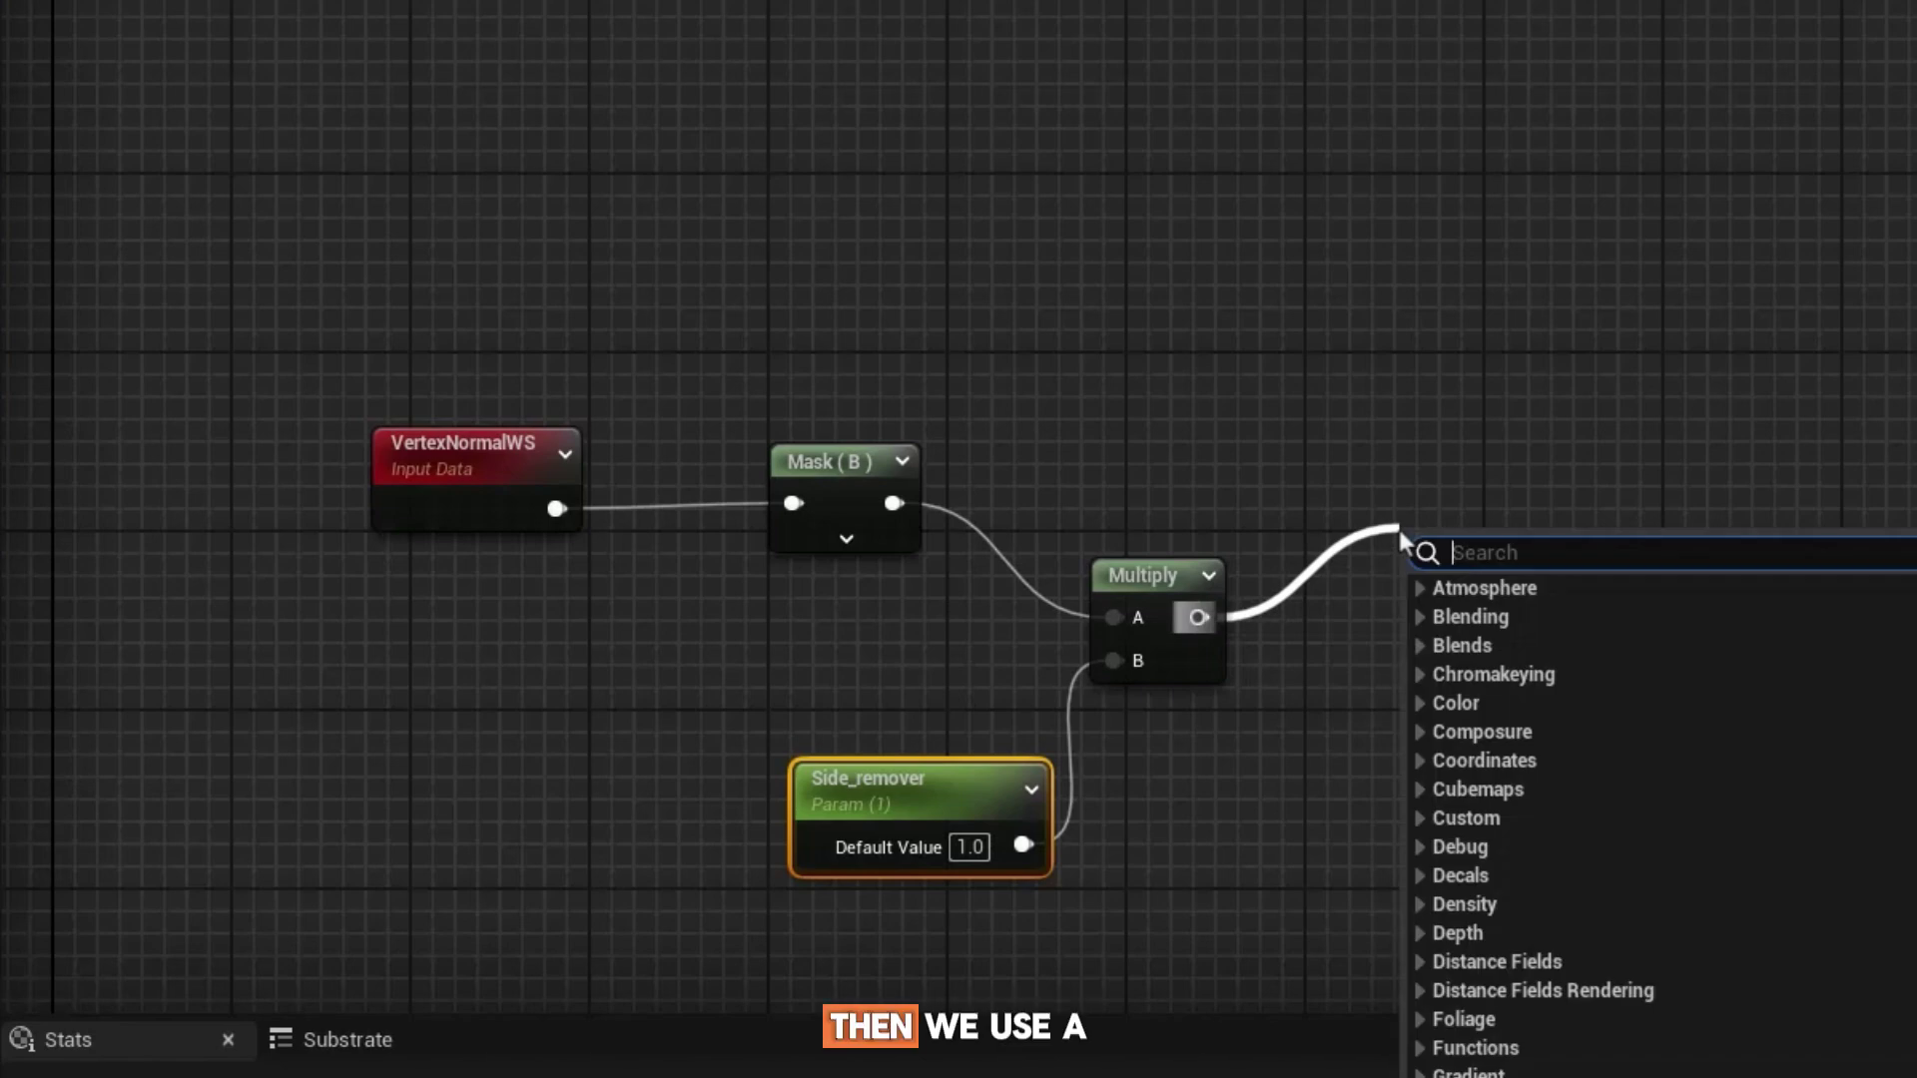
type("satura")
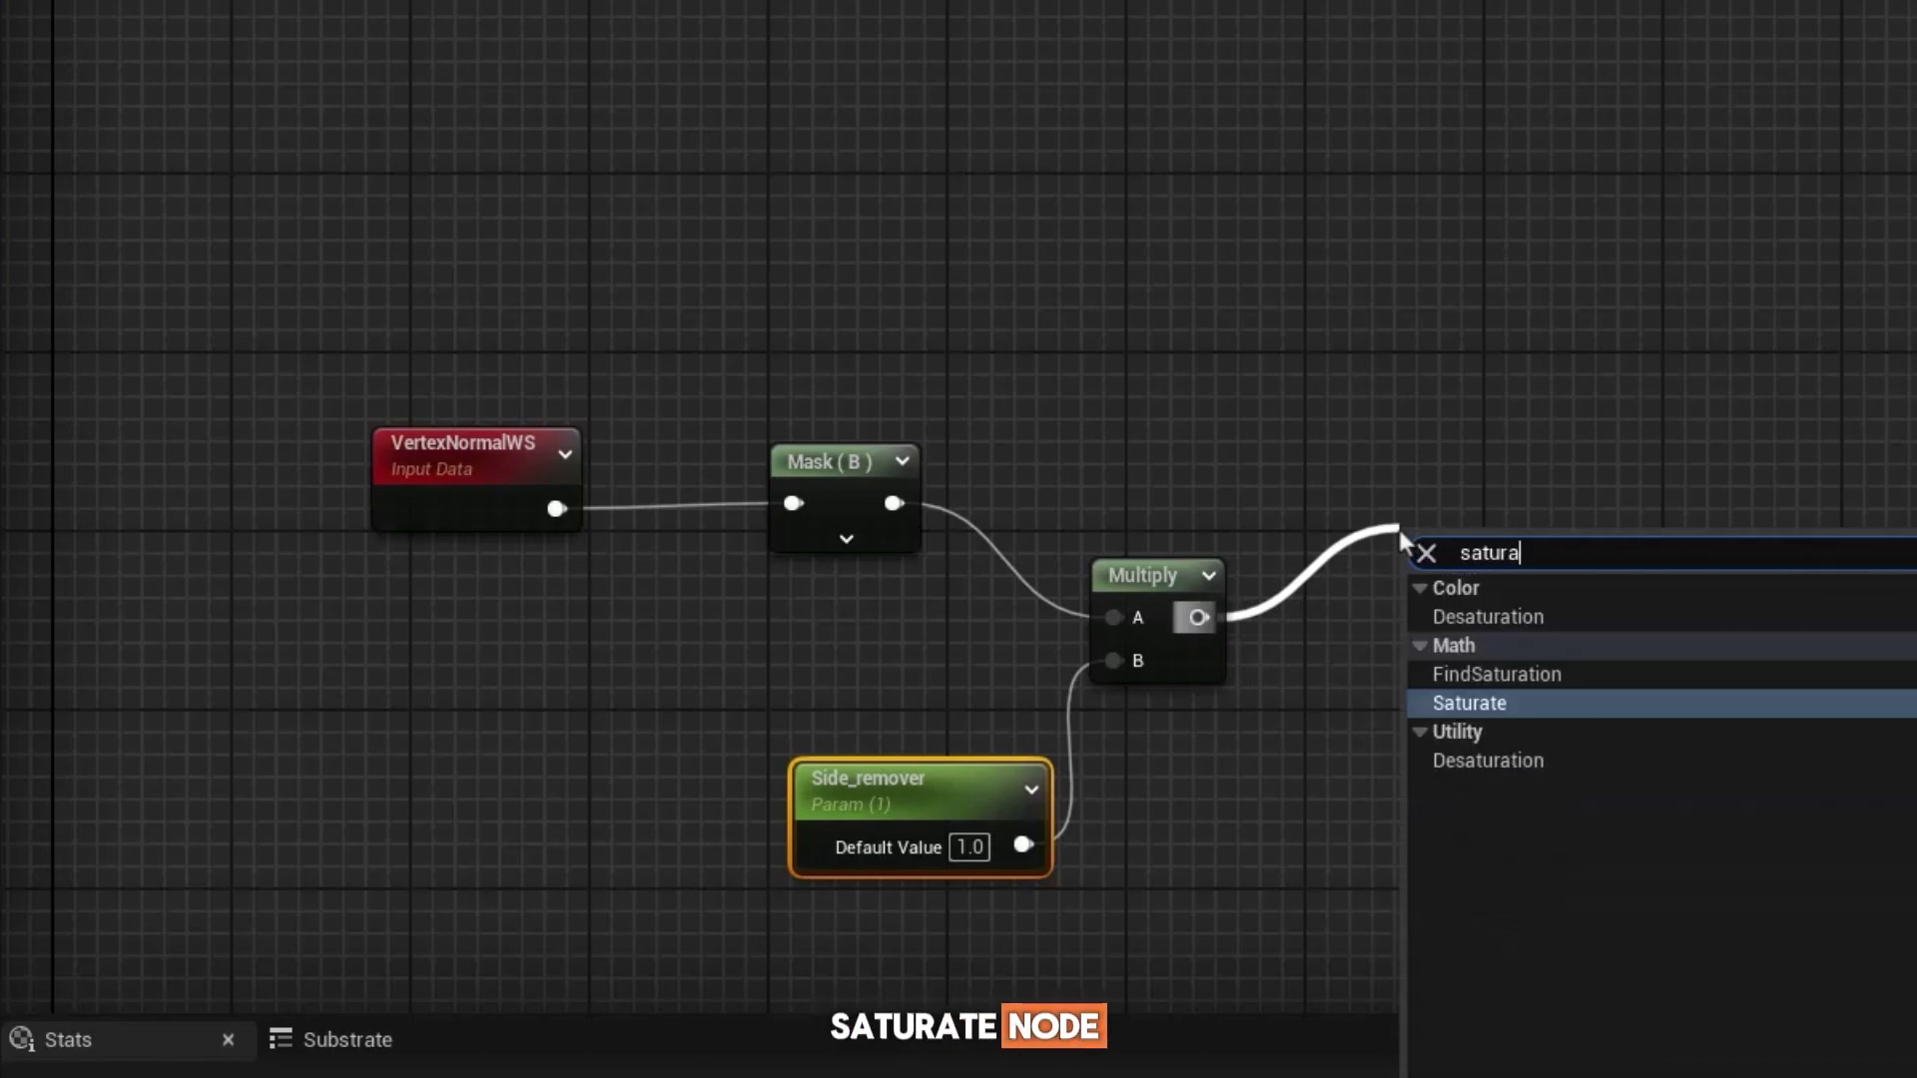
left_click(1470, 703)
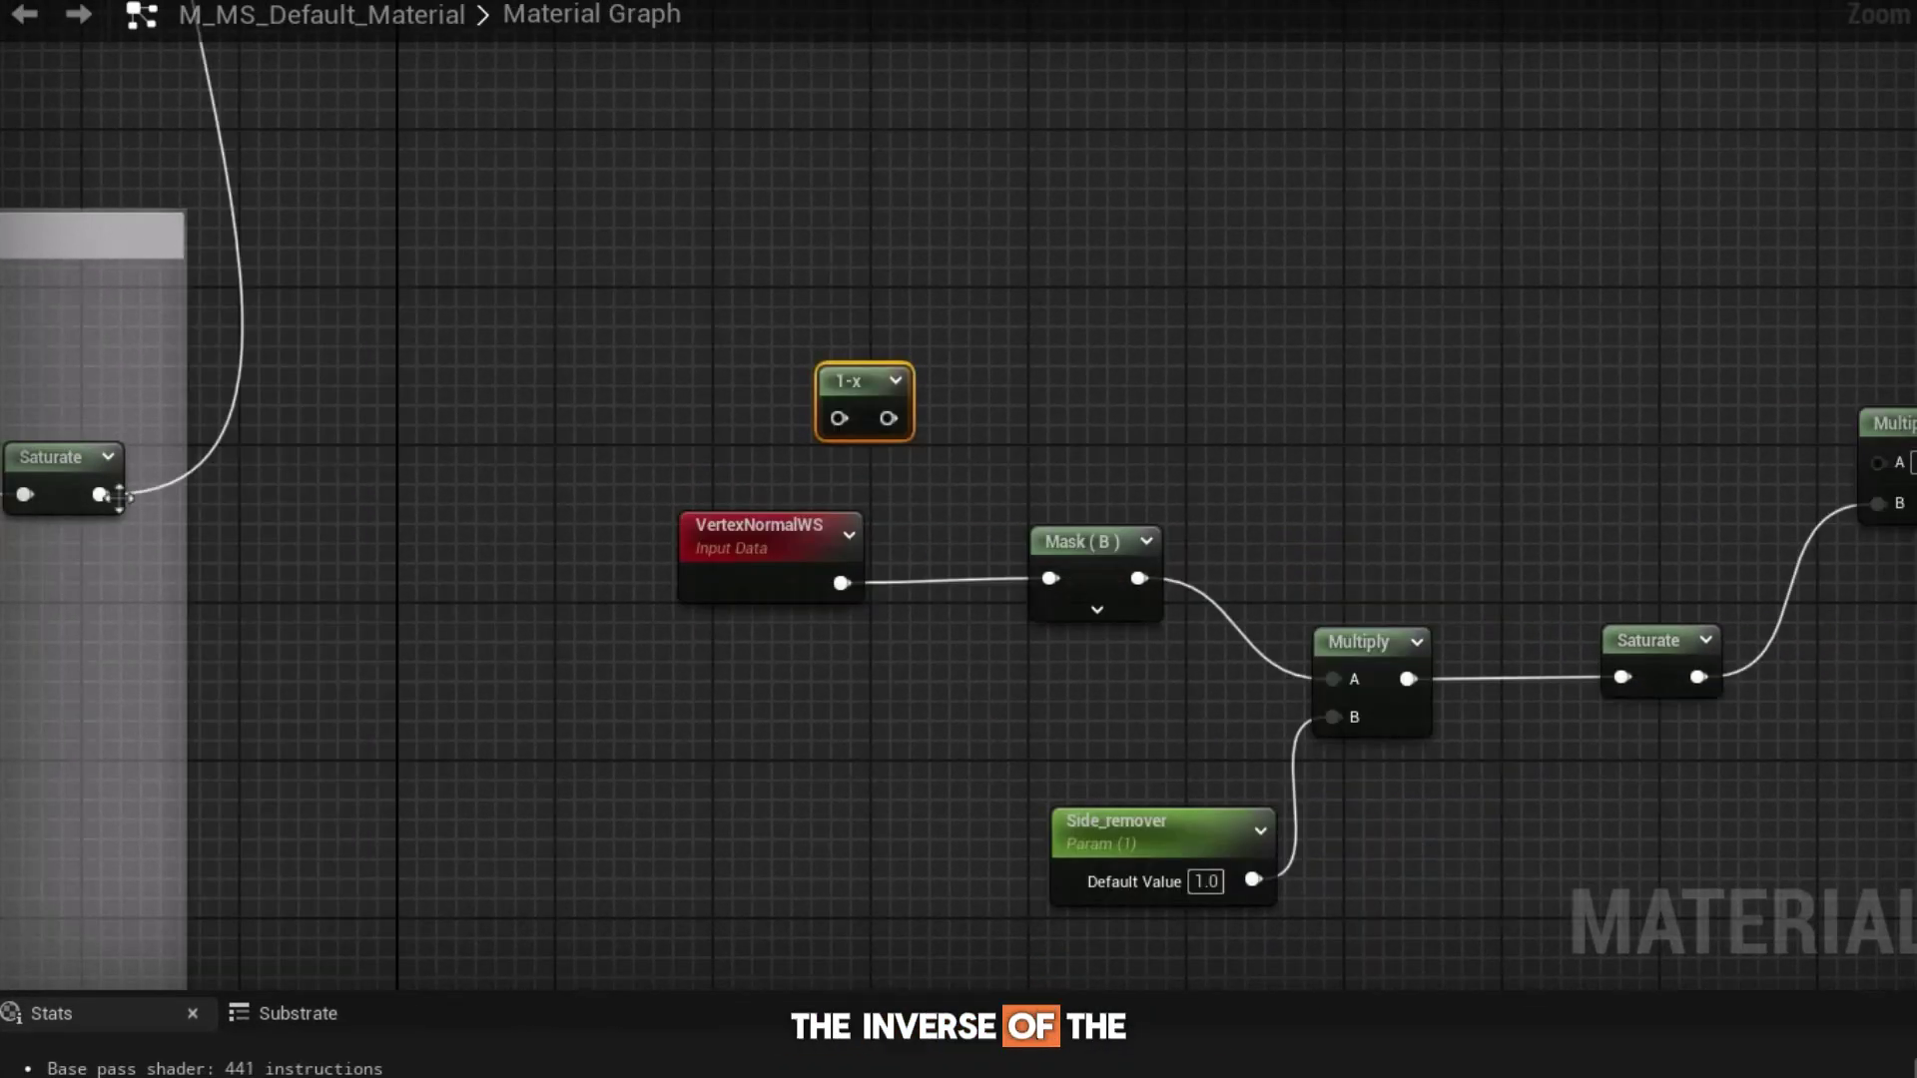
mouse_move(100, 494)
left_mouse_down()
mouse_move(843, 445)
mouse_move(839, 418)
left_mouse_up()
left_click_drag(889, 417, 1877, 462)
right_click_drag(1665, 598, 971, 582)
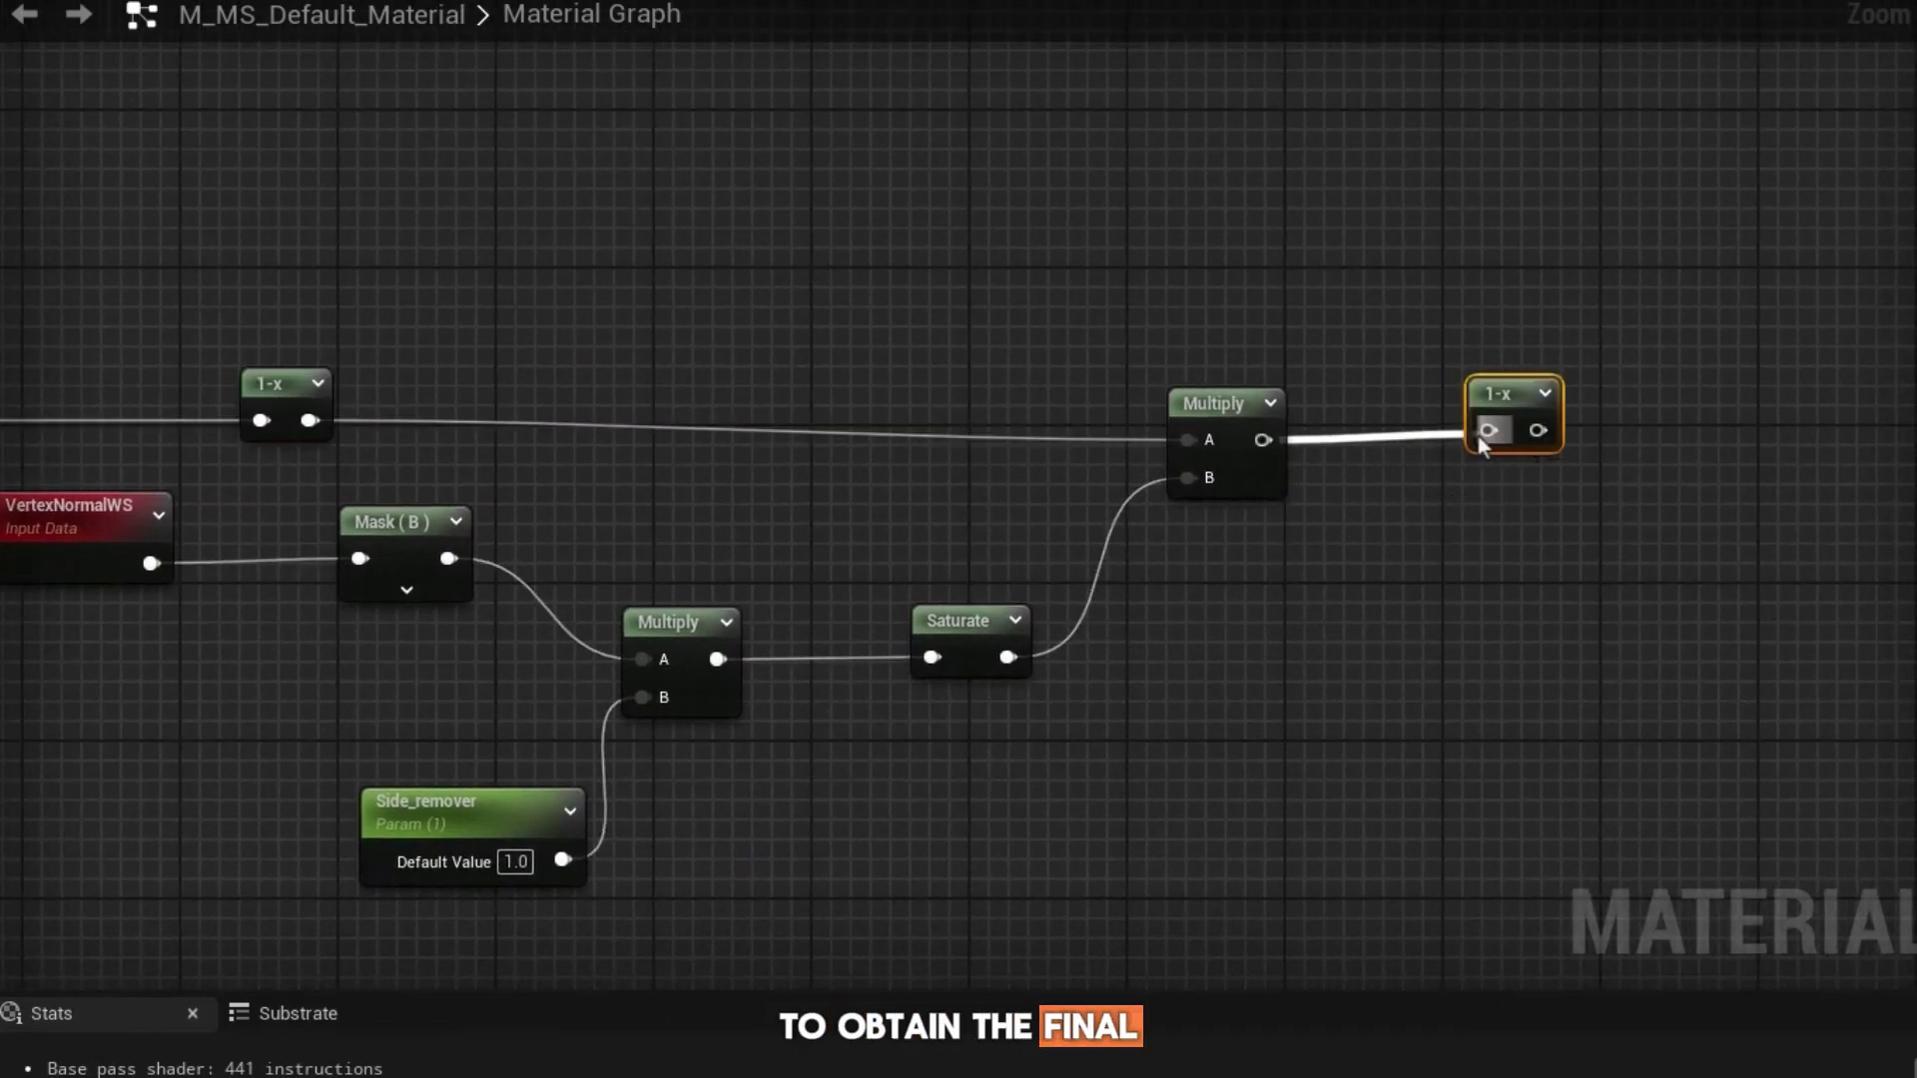
scroll(1428, 569, "down", 3)
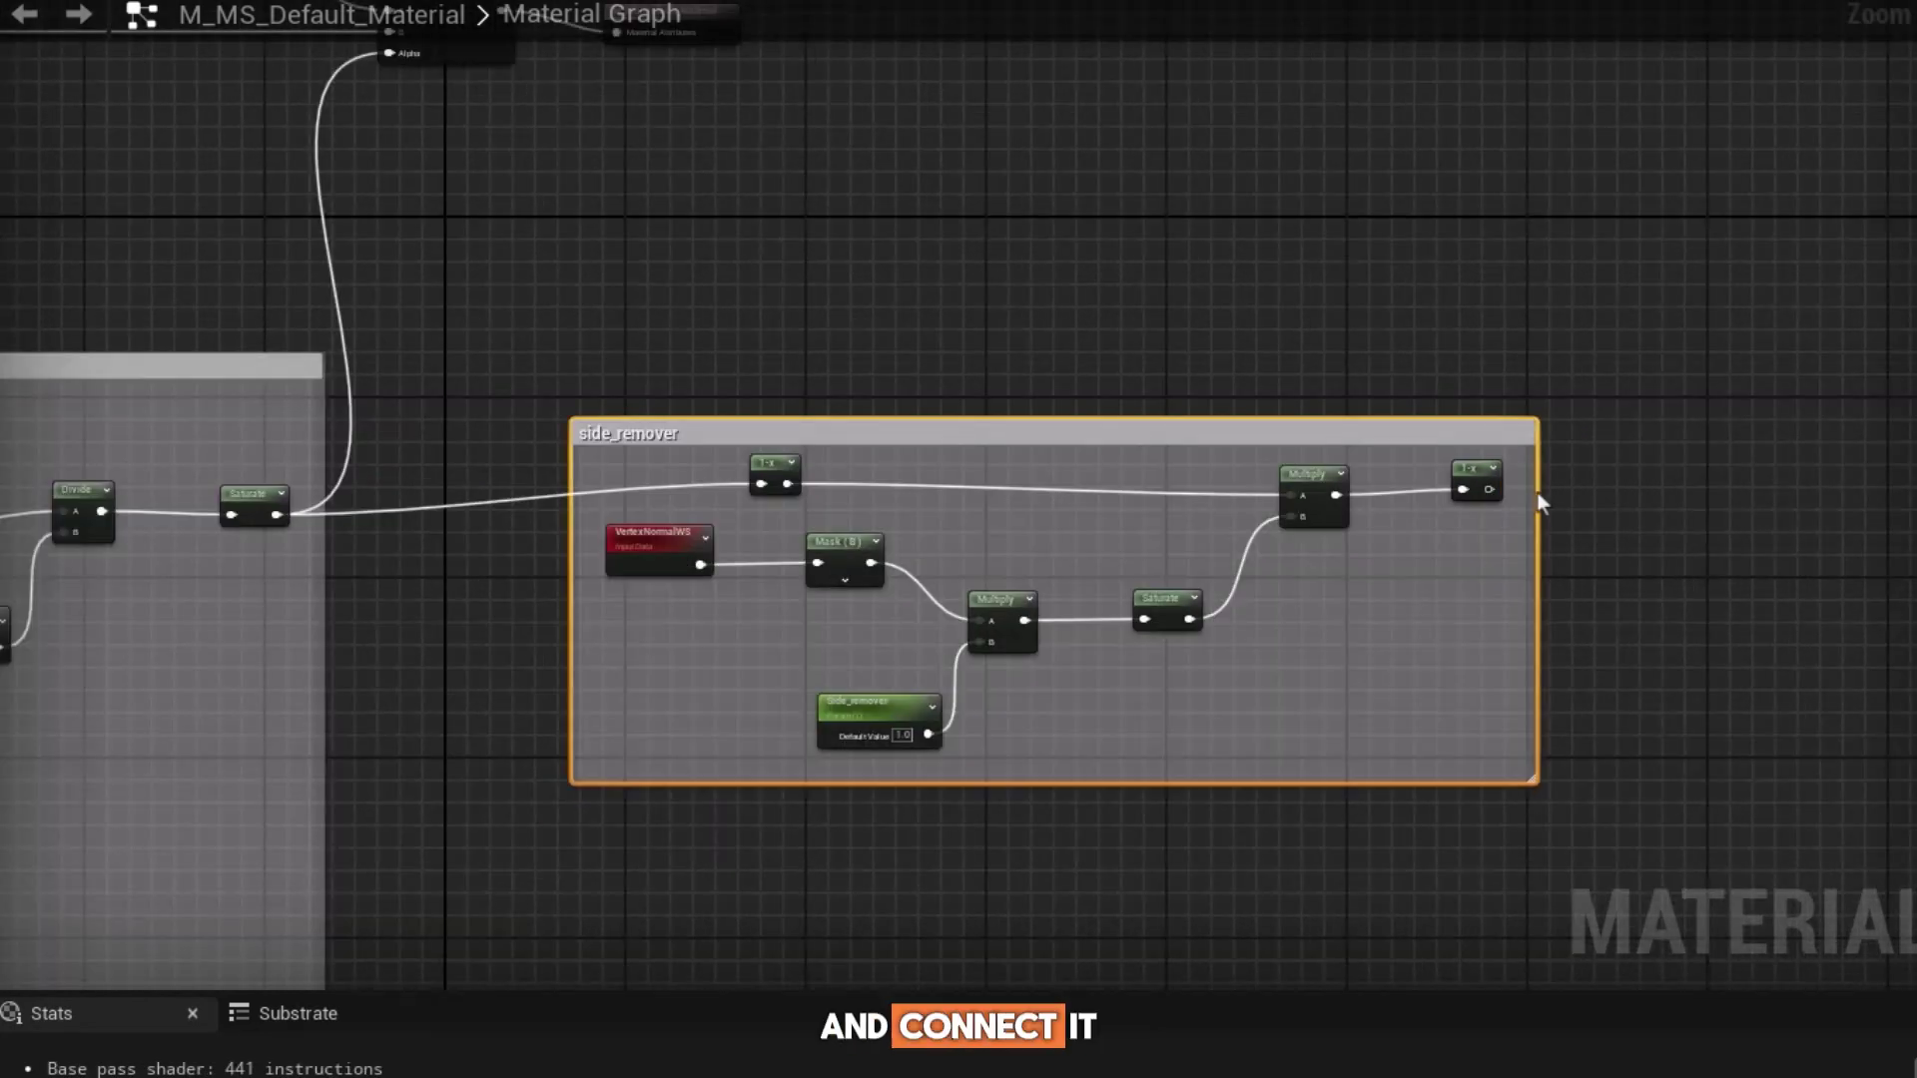
left_click_drag(1492, 488, 392, 54)
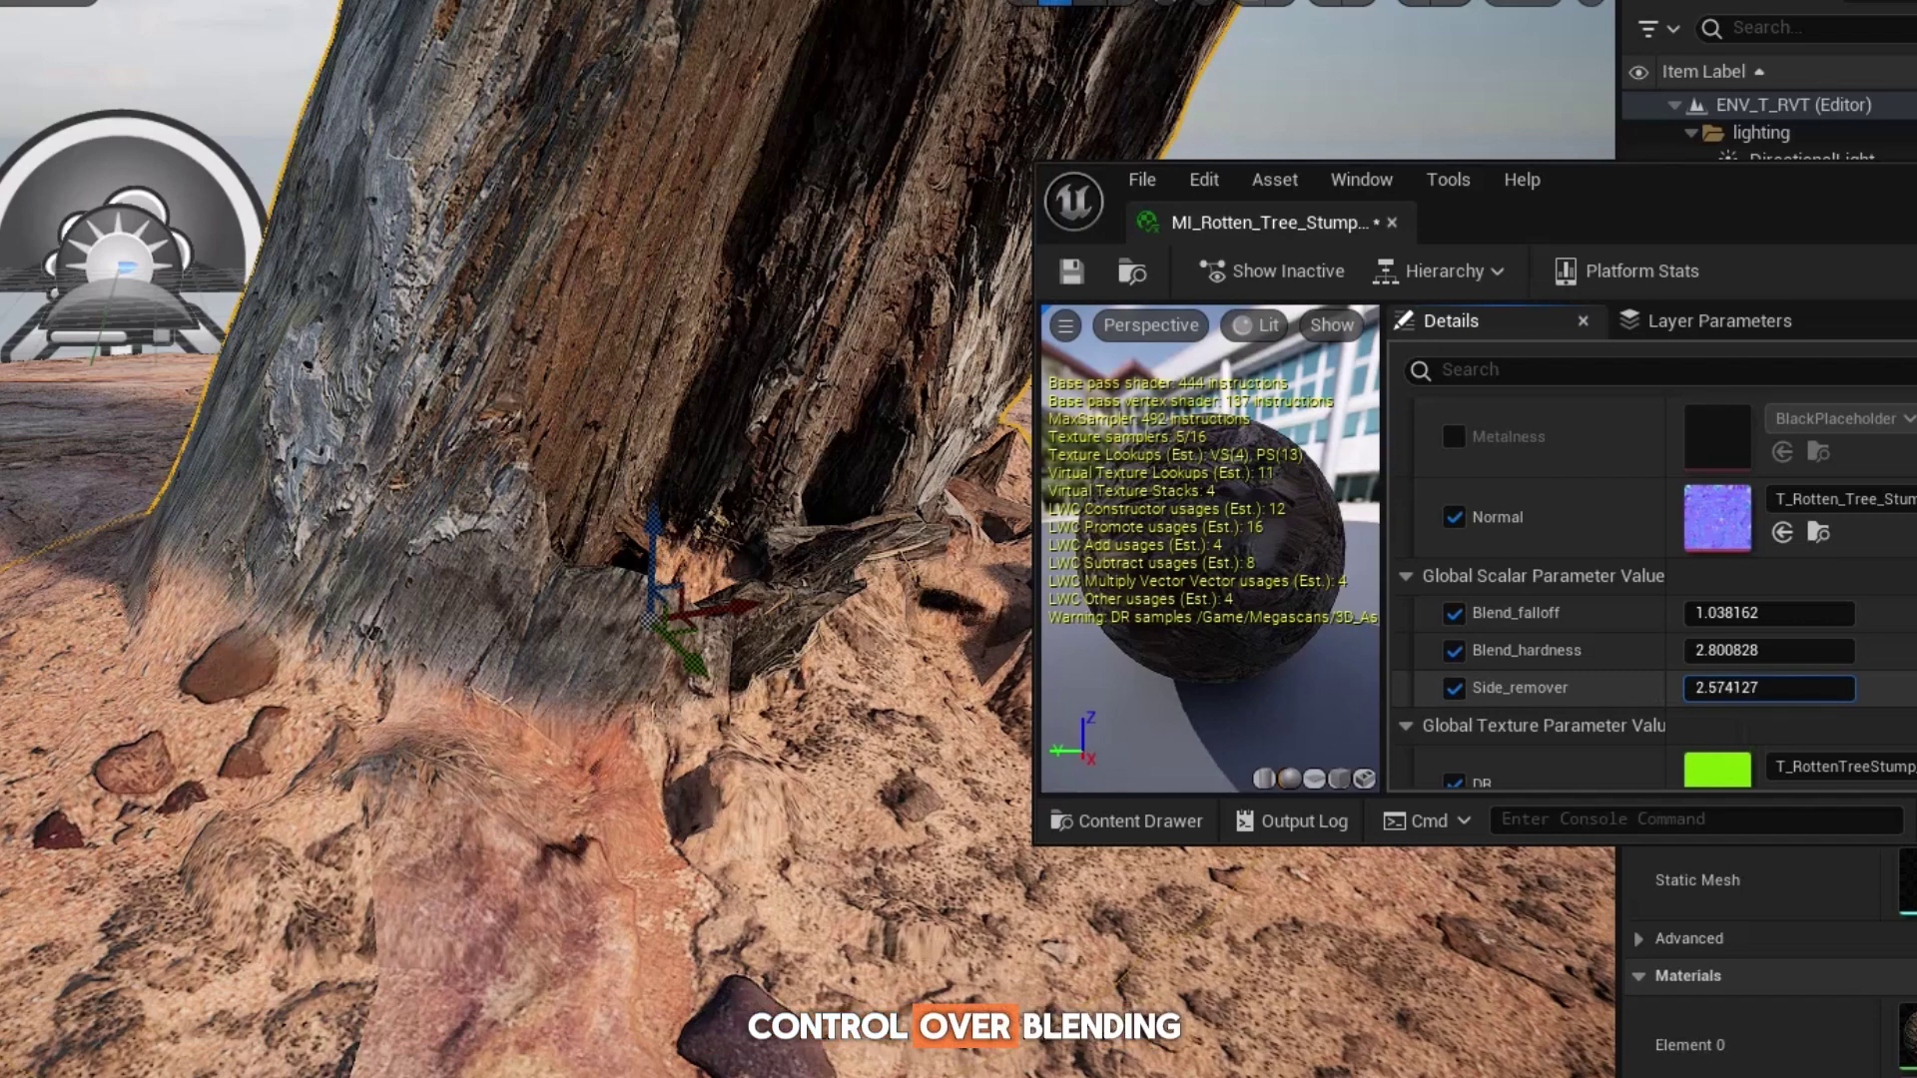
Drag Side_remover on the stump instance down to about 0.62.
left_click_drag(1769, 688, 1677, 688)
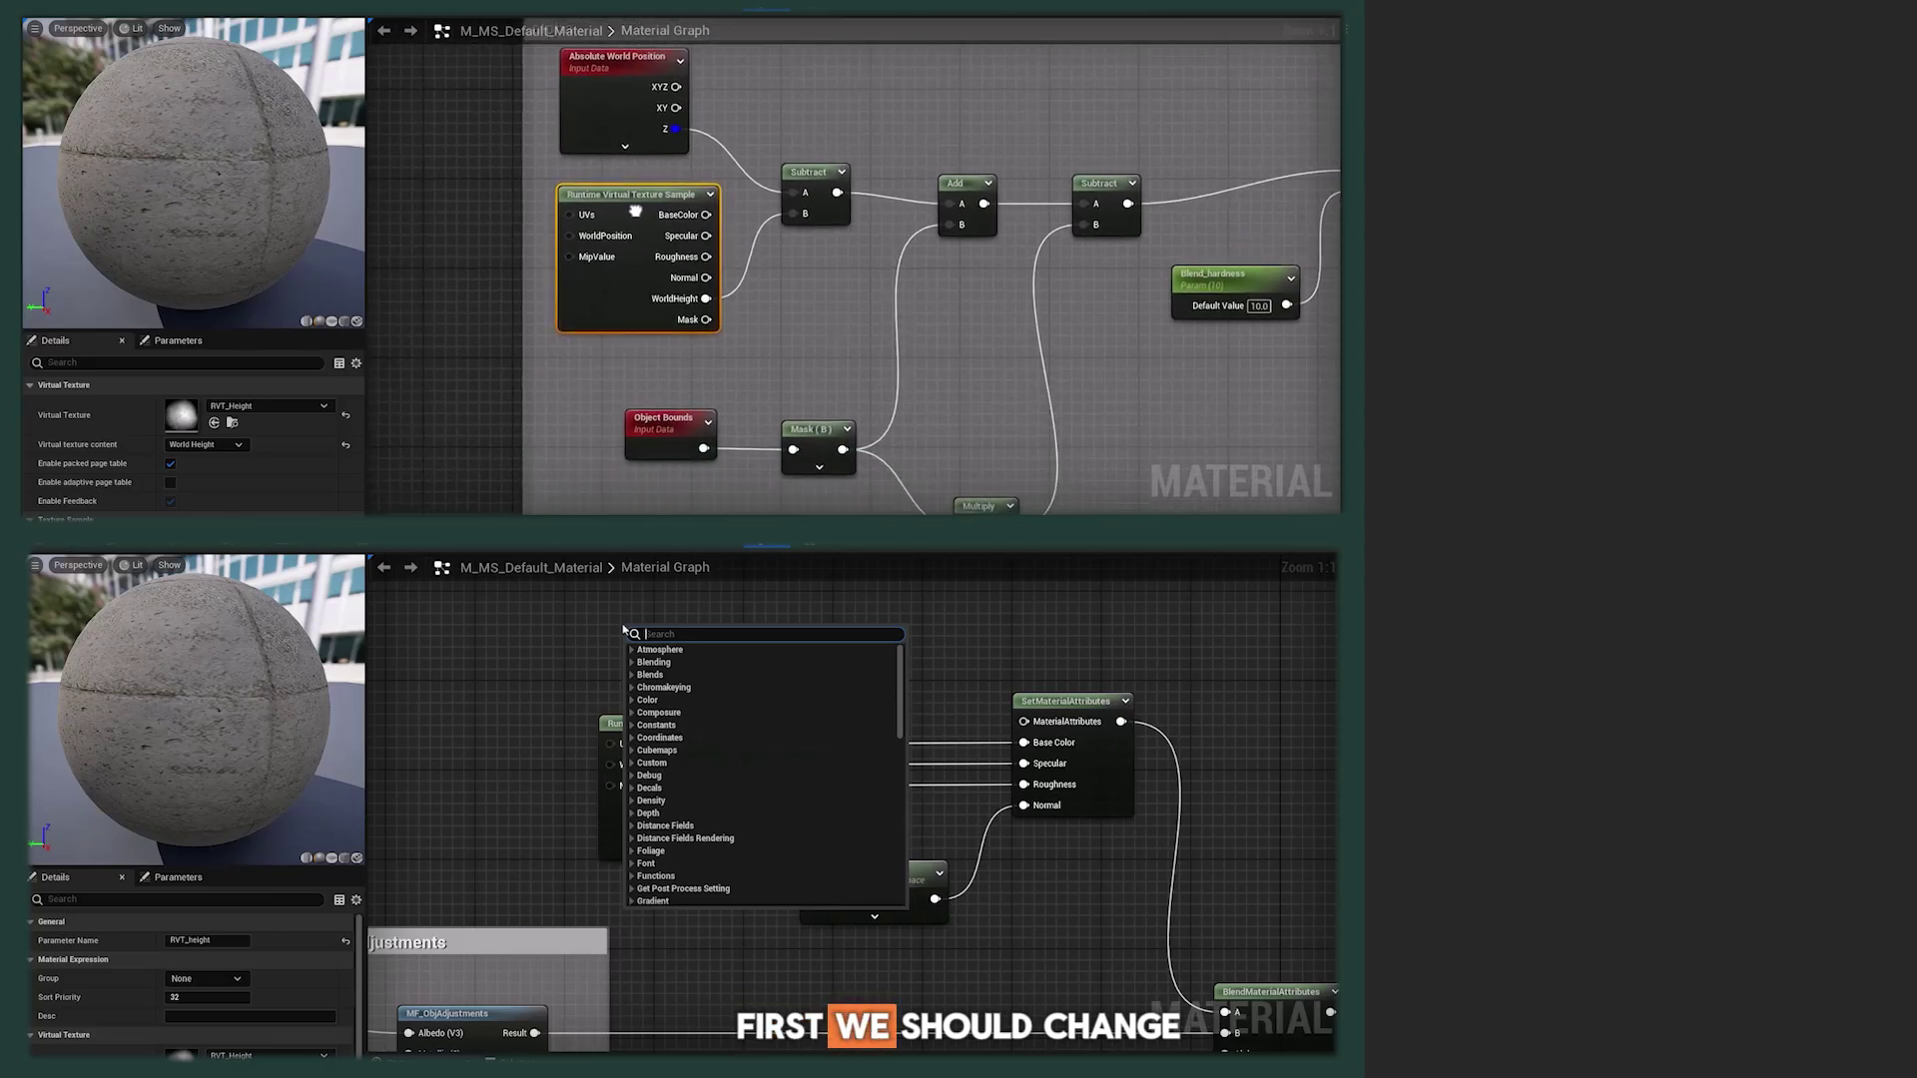
Add RVT sample parameter nodes and wire environment BaseColor and Specular into SetMaterialAttributes.
right_click(571, 365)
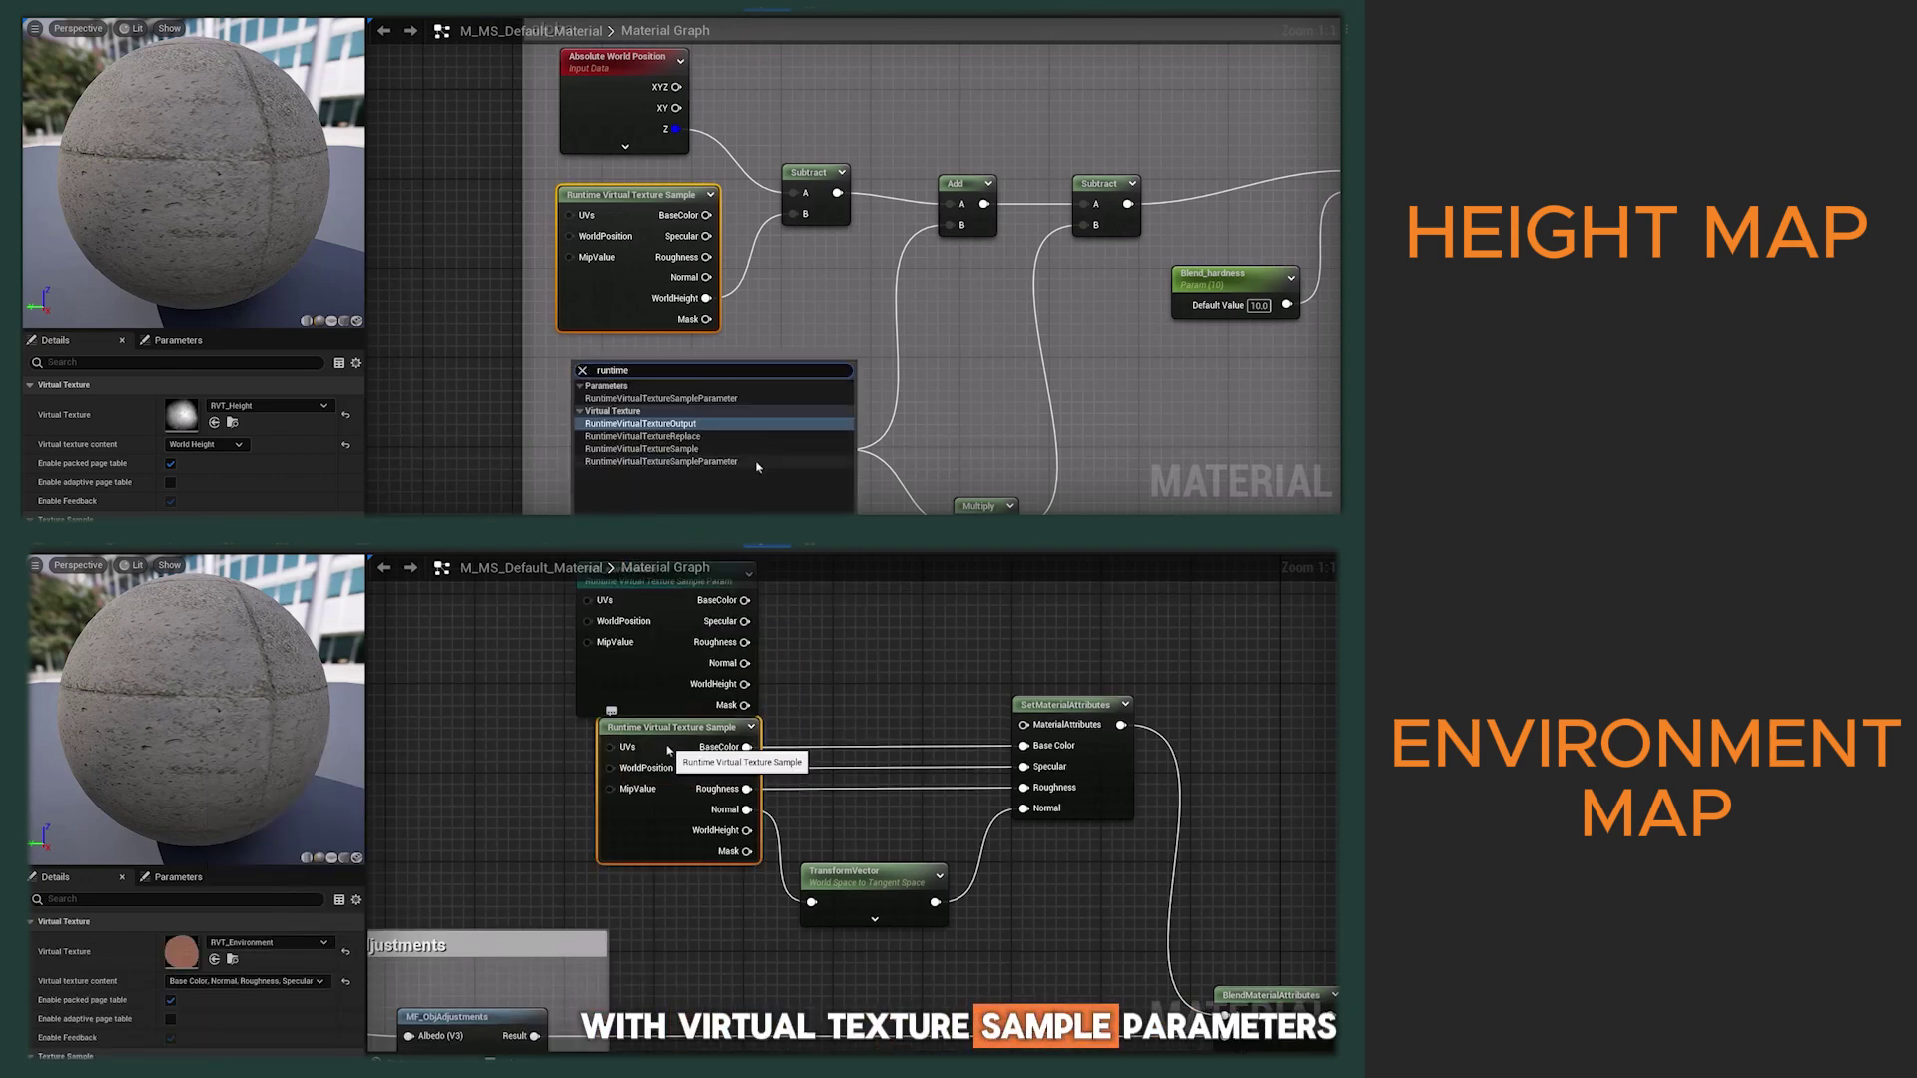
left_click_drag(655, 673, 643, 761)
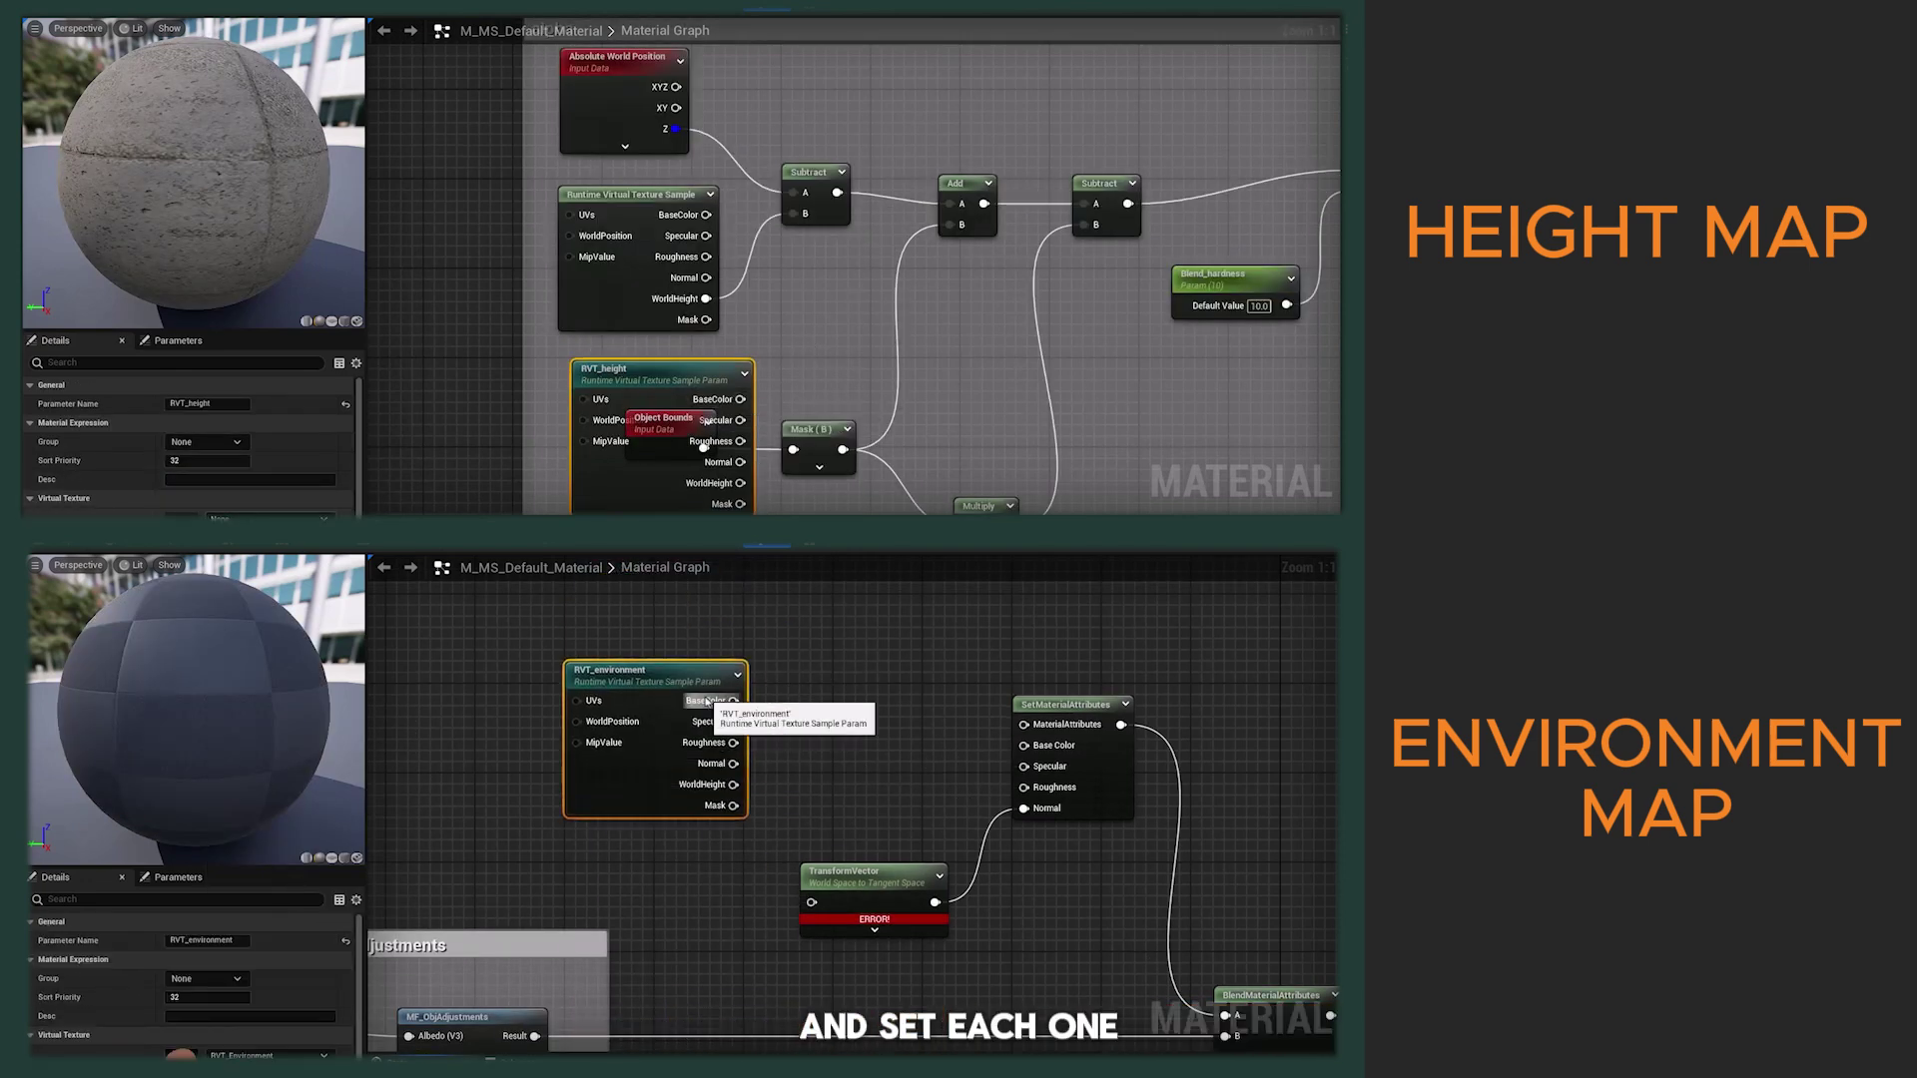
left_click_drag(735, 702, 1024, 745)
left_click_drag(733, 722, 1024, 766)
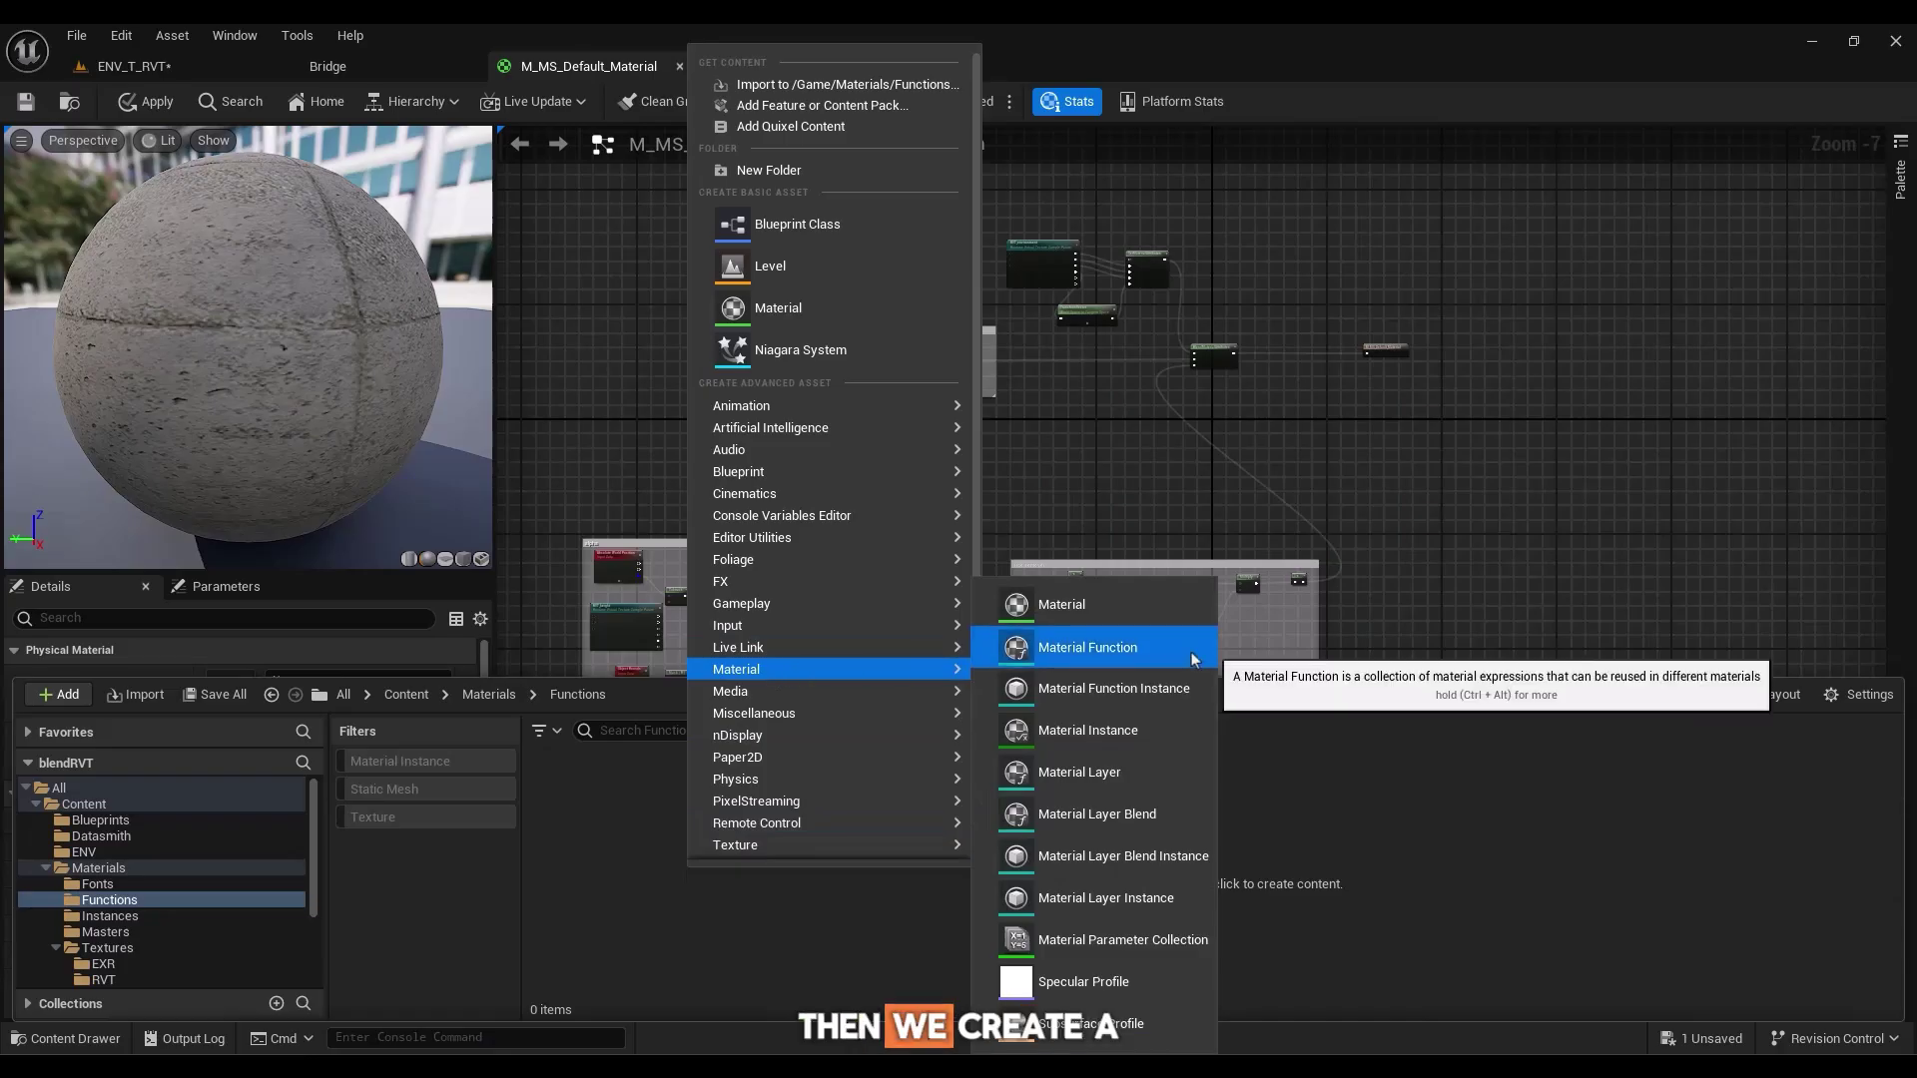
Create MF_RVT, move the blending groups into it, and wire the blend to Output Result.
left_click(1078, 645)
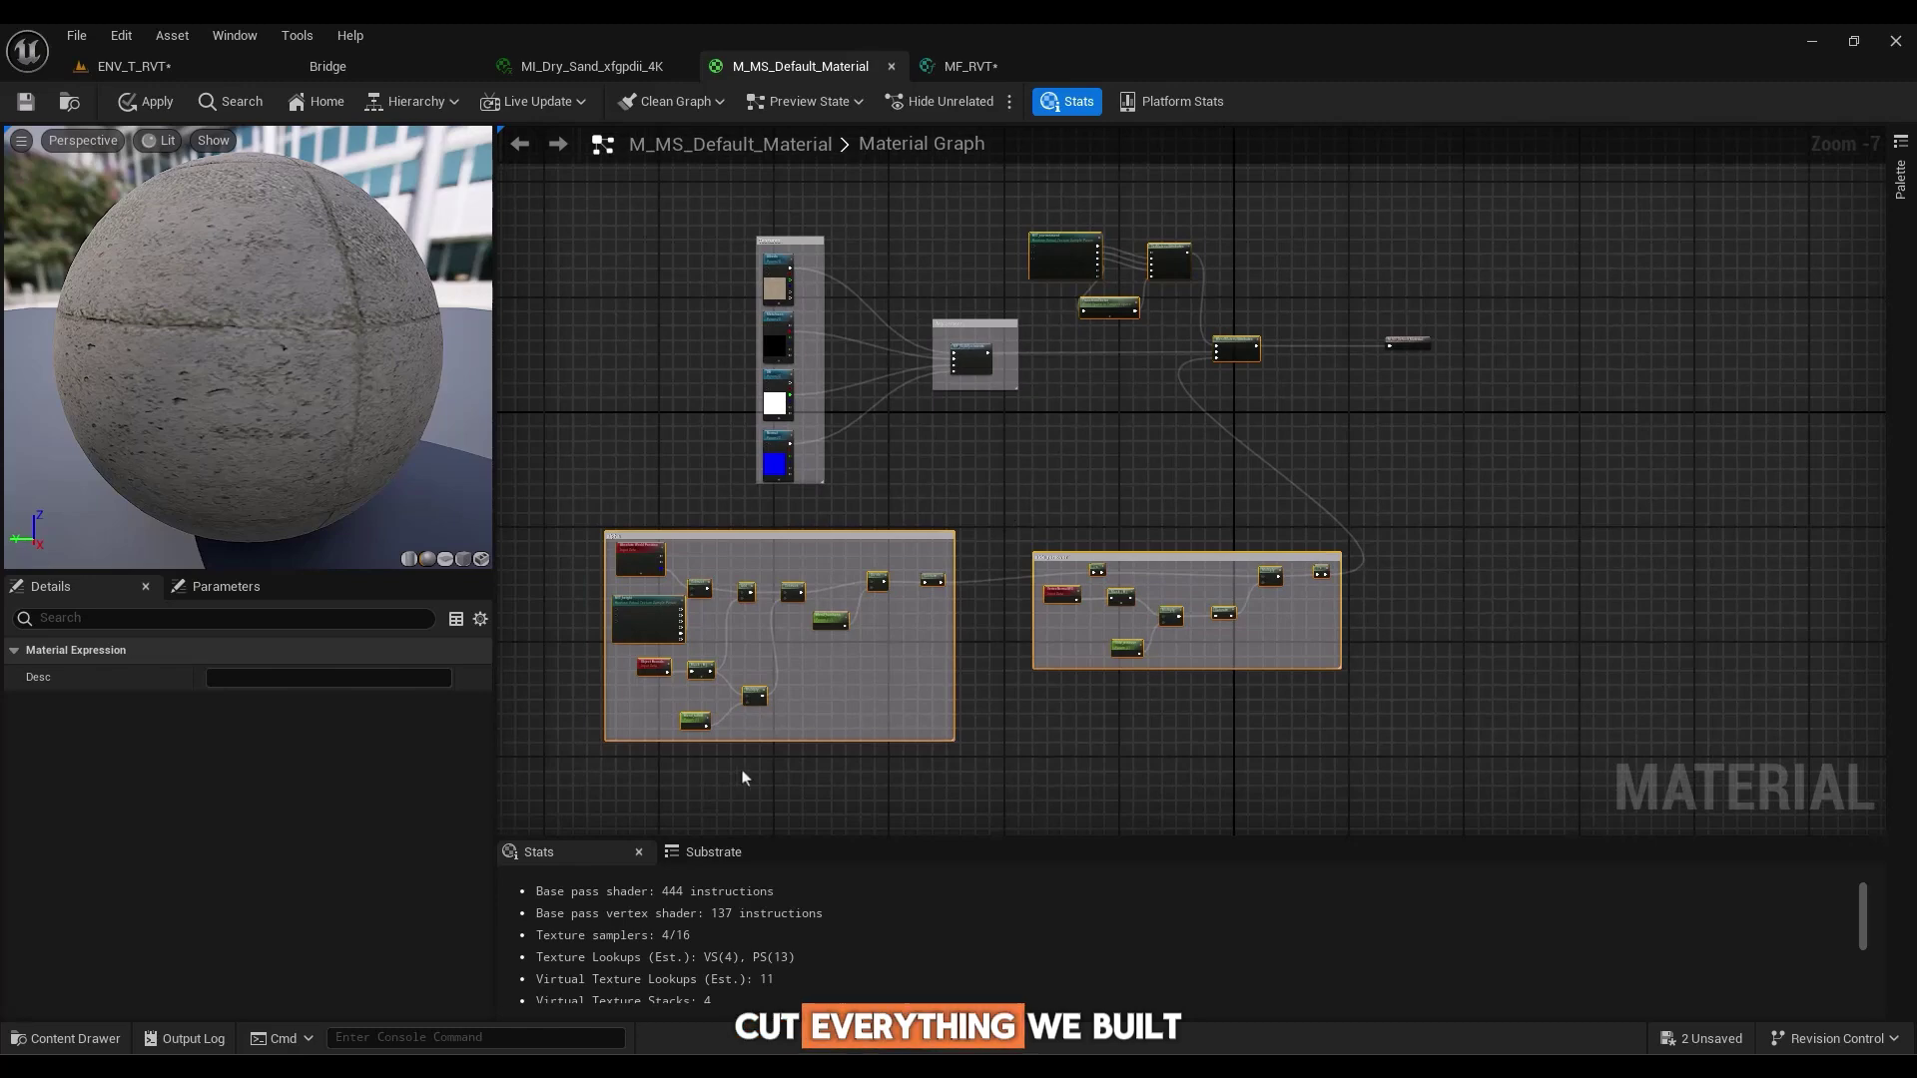
key("ctrl+x")
key("ctrl+v")
scroll(785, 366, "down", 2)
scroll(838, 369, "down", 1)
left_click_drag(993, 365, 1061, 314)
scroll(1094, 313, "up", 4)
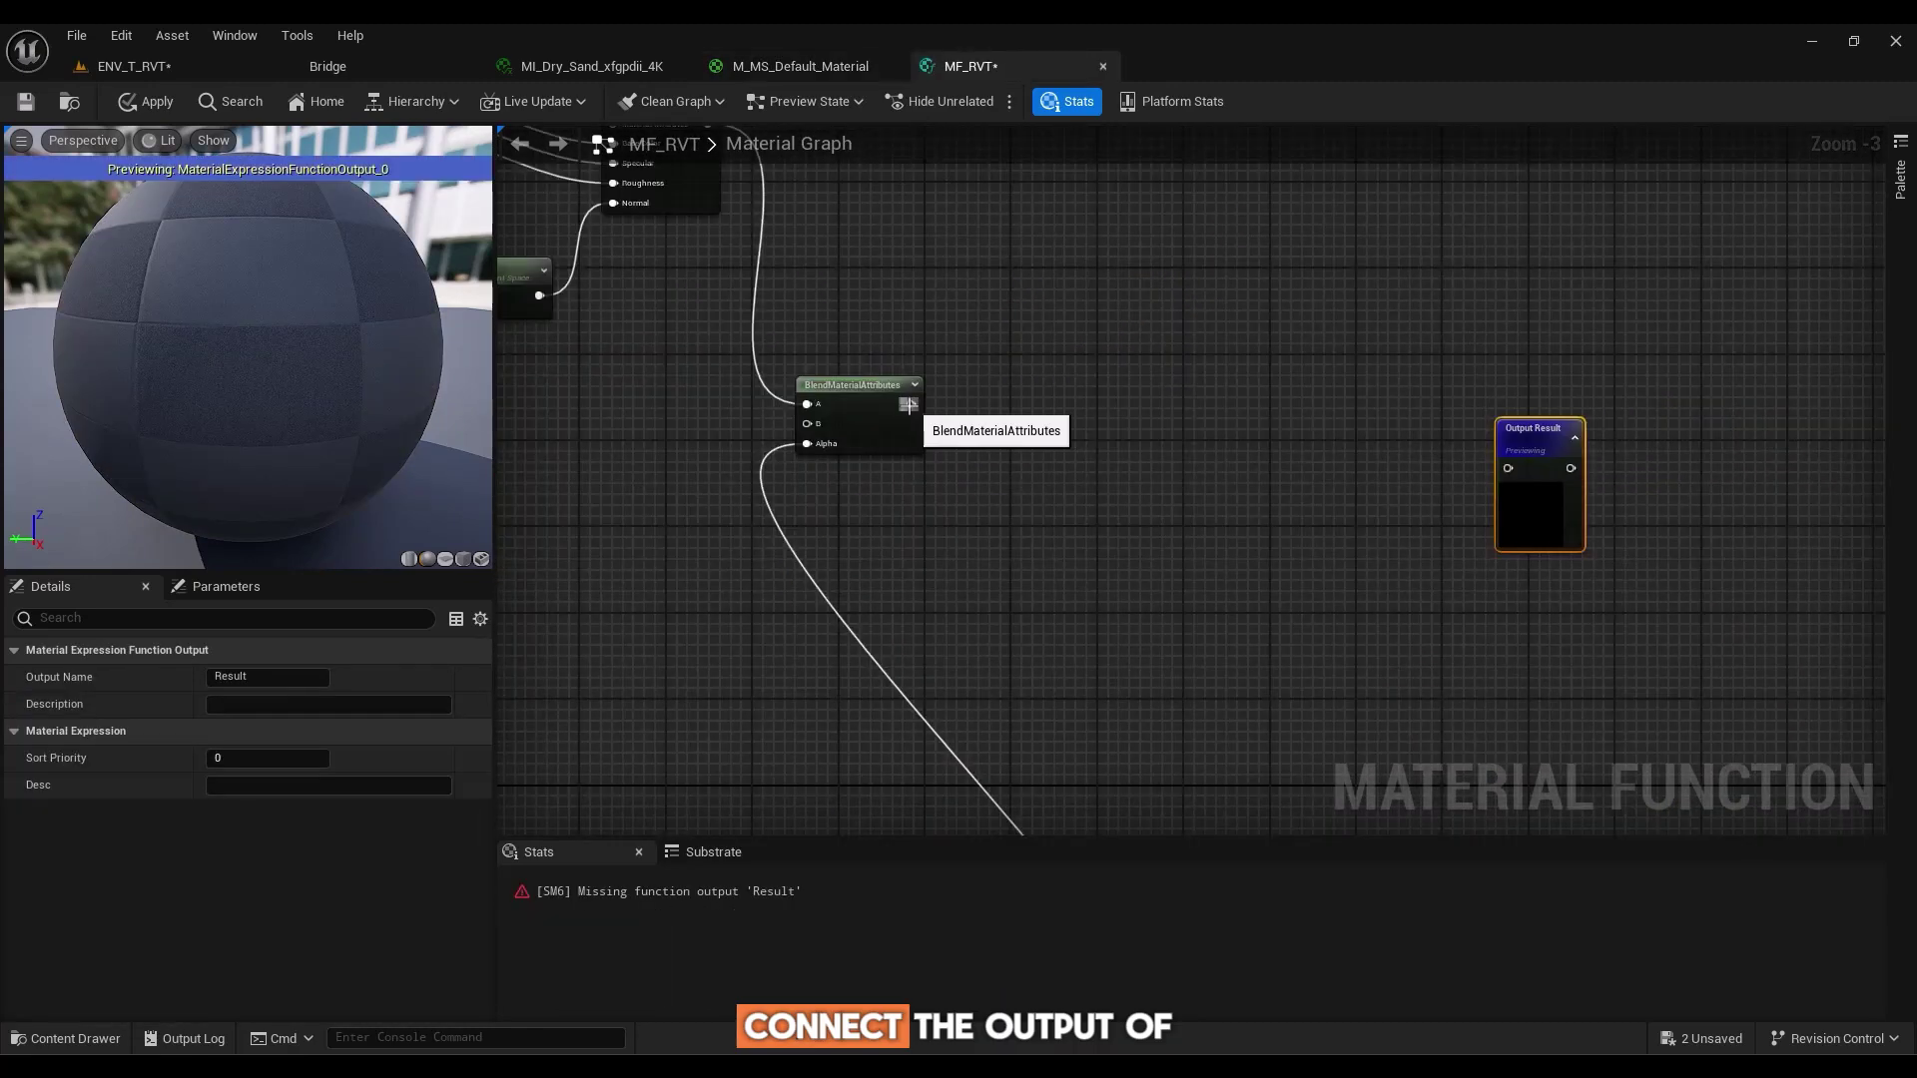
left_click_drag(910, 404, 1407, 476)
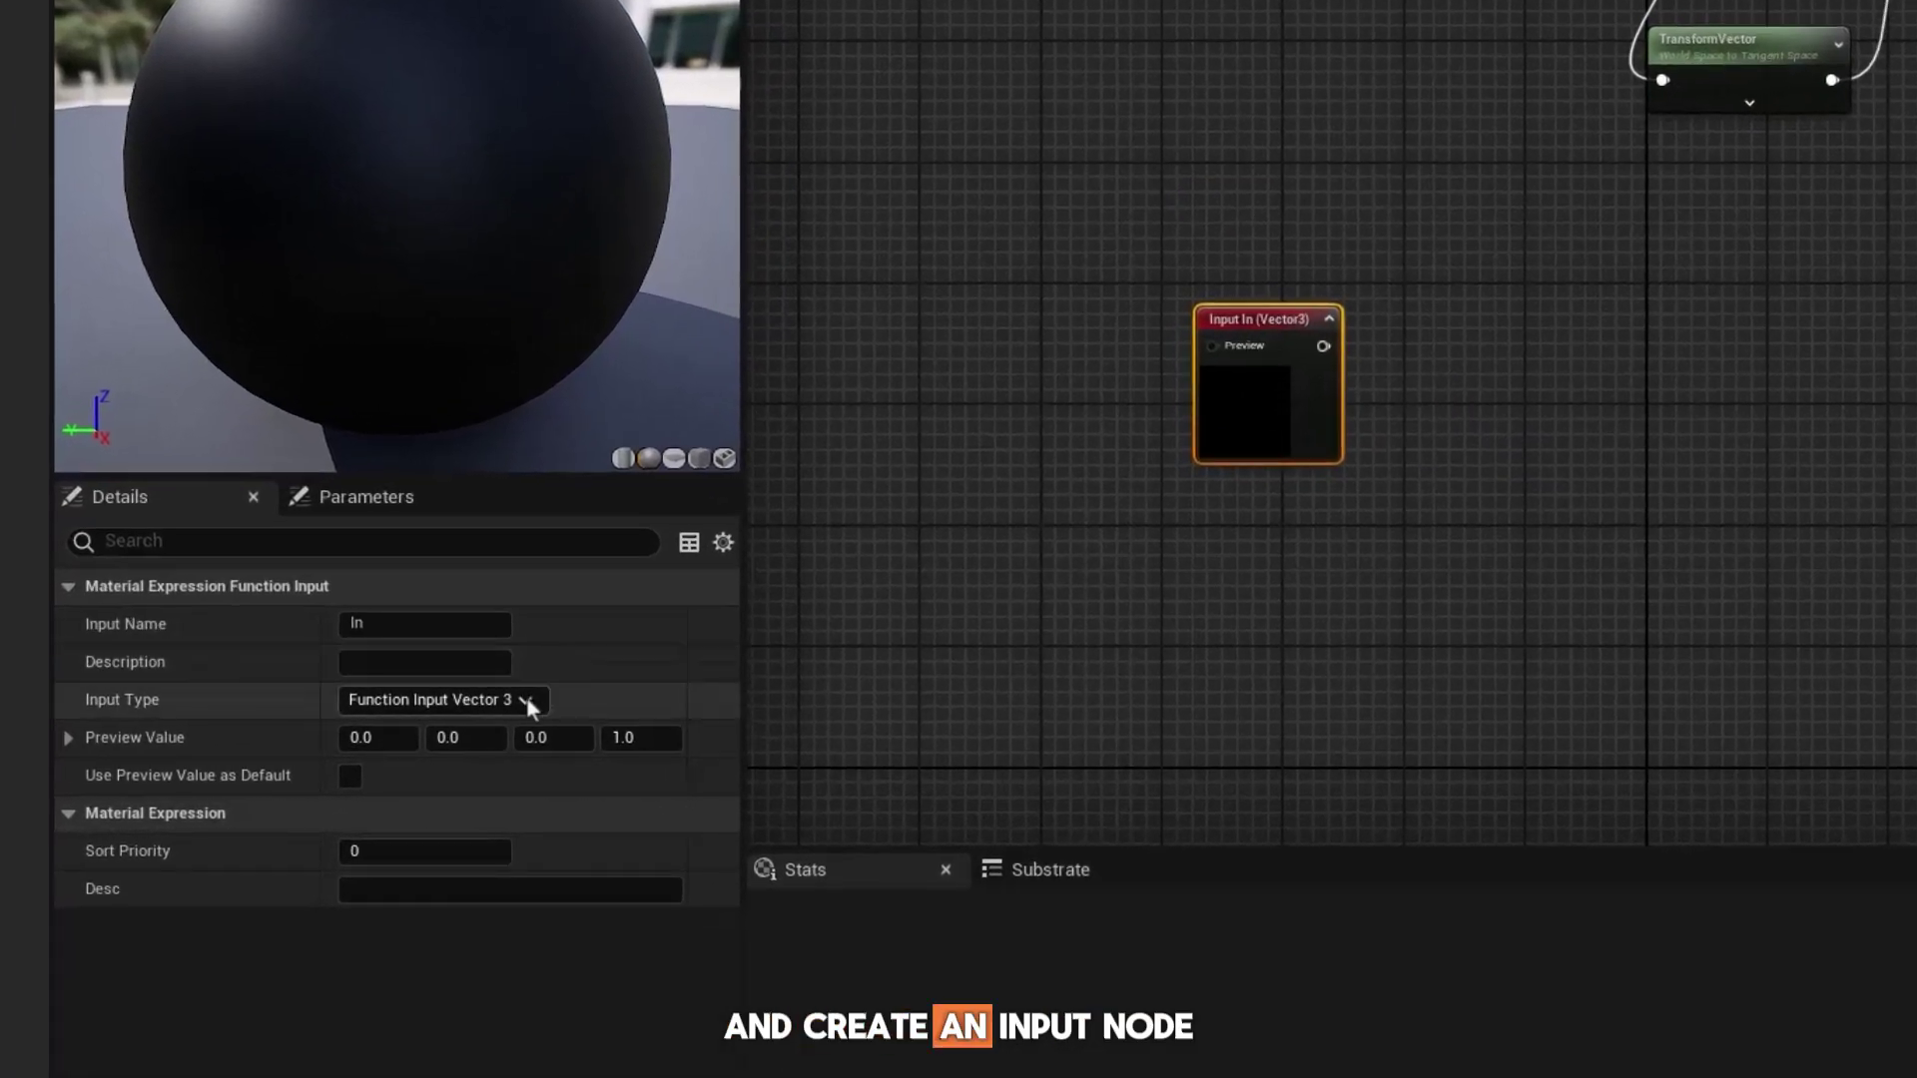
Add a Material Attributes function input feeding blend input B.
left_click(526, 699)
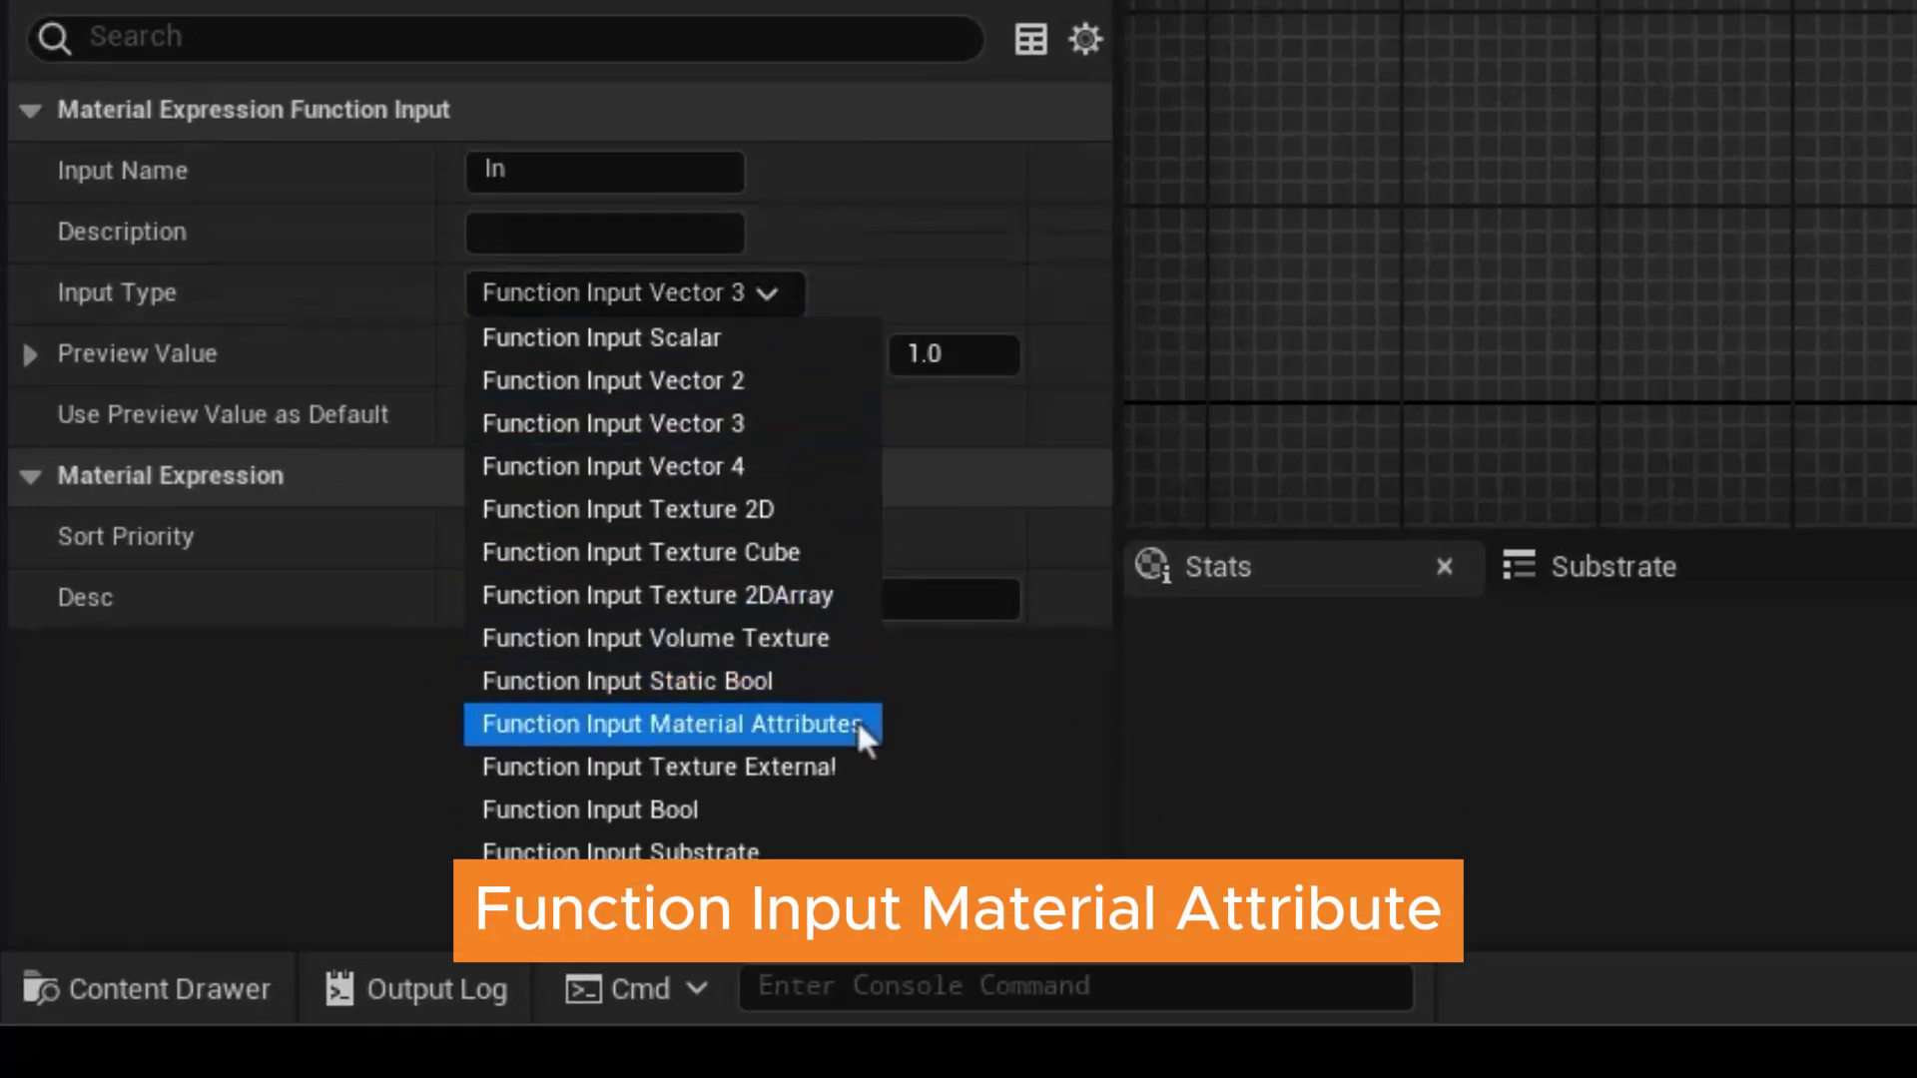
left_click(857, 722)
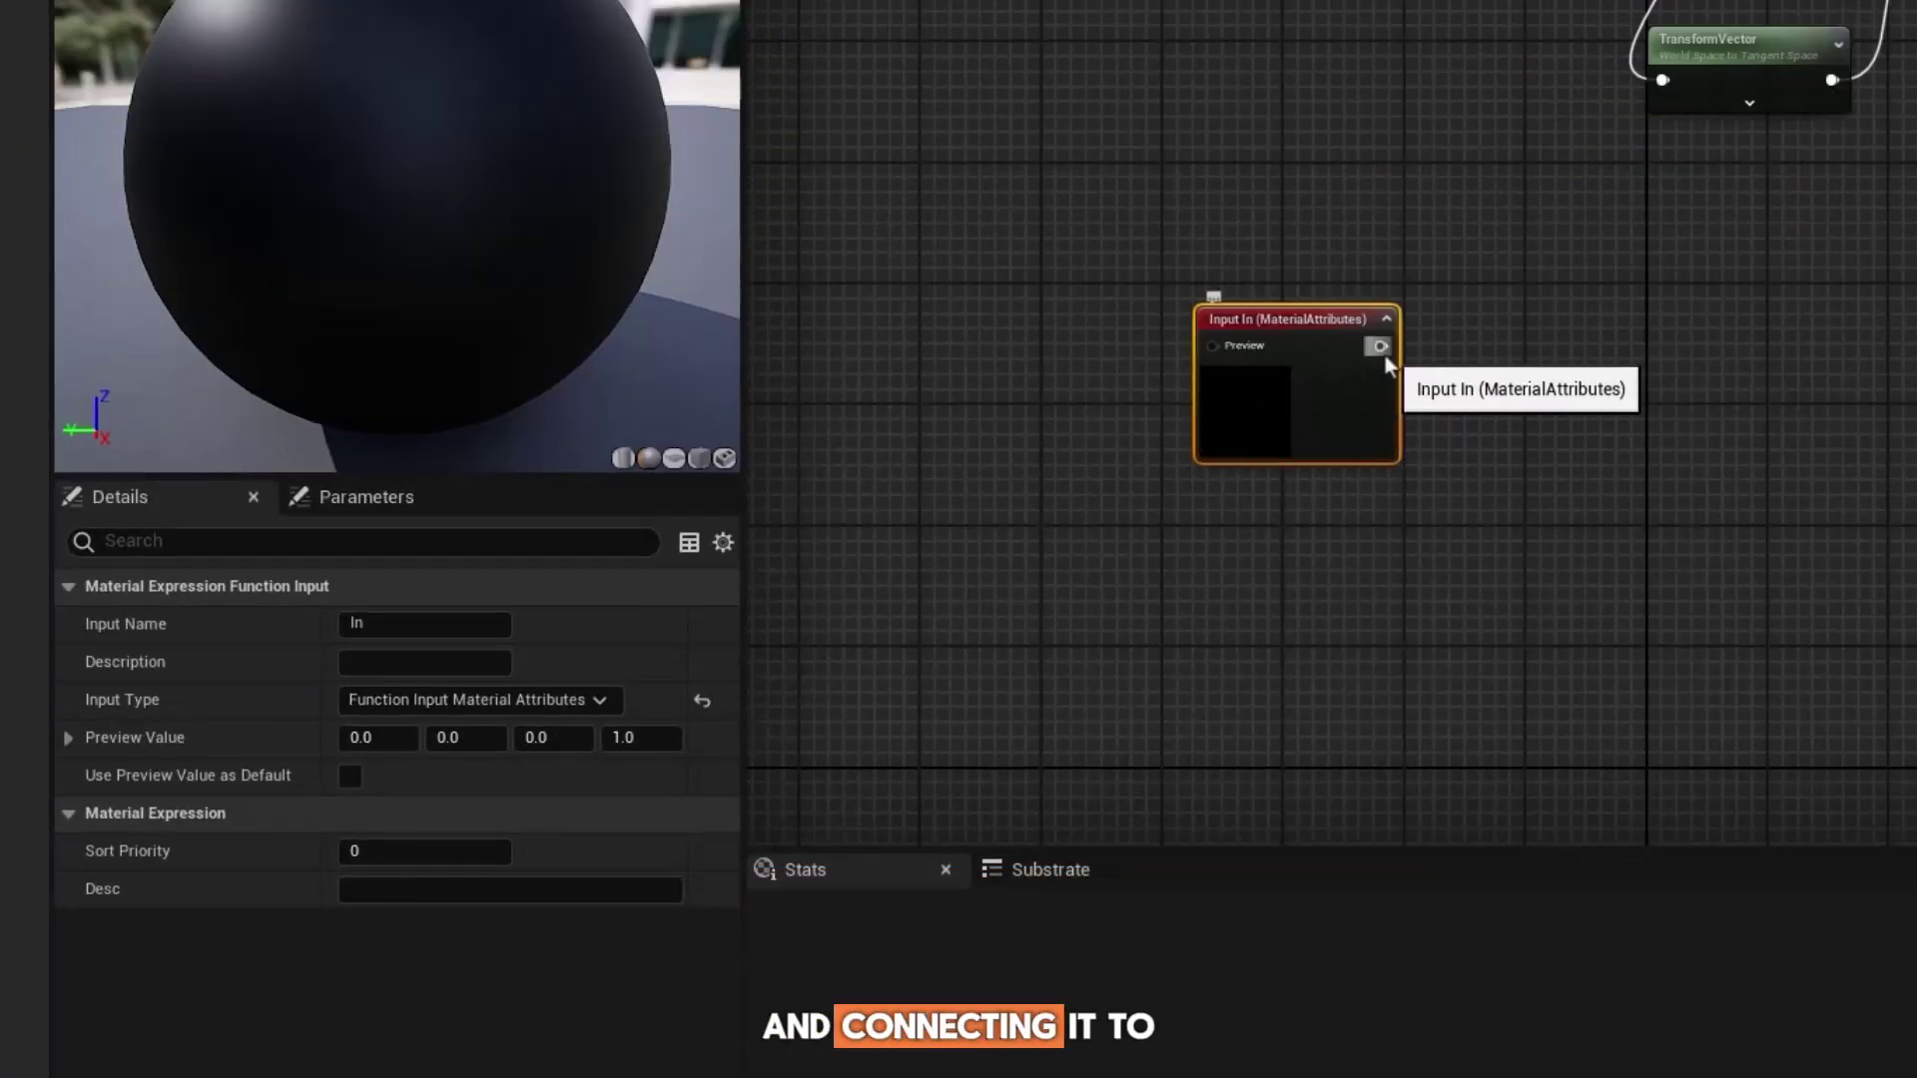
left_click_drag(1380, 346, 1385, 446)
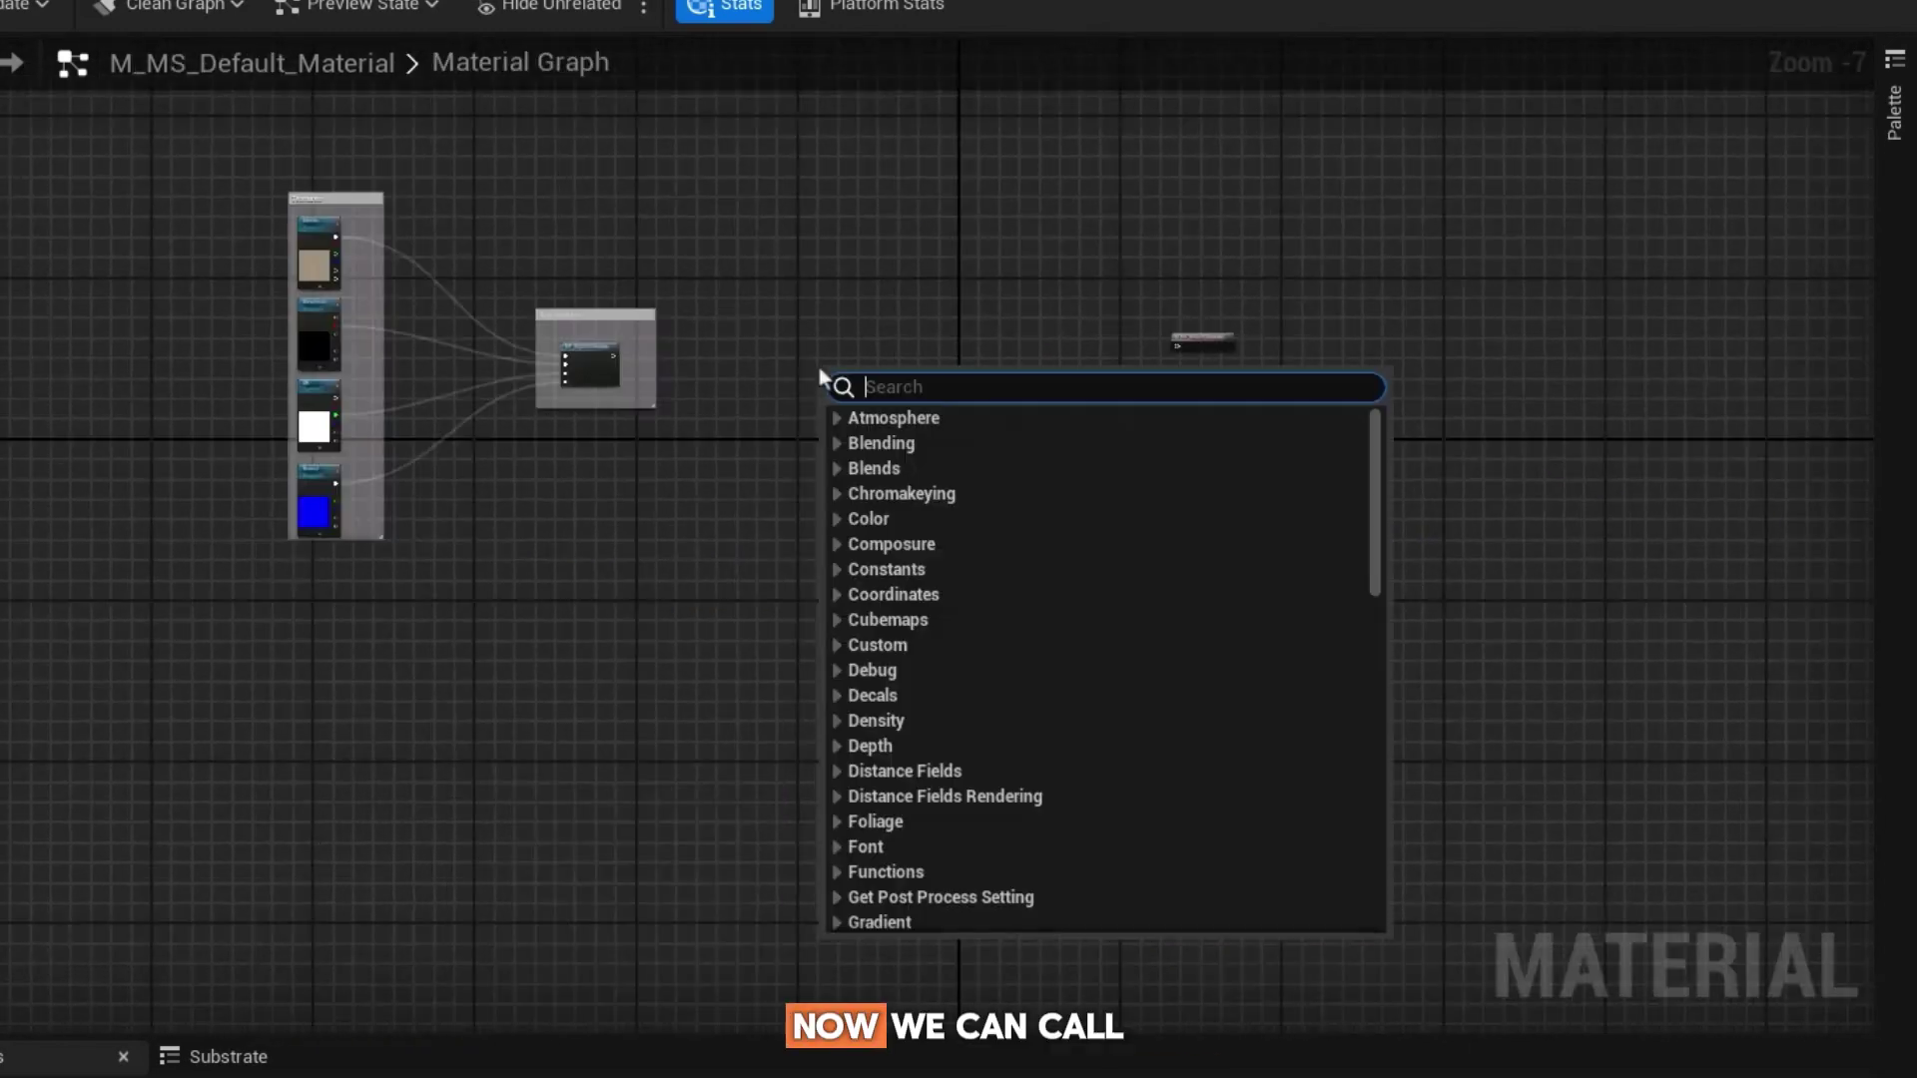
type("func")
Call MF_RVT in M_MS_Default_Material, wiring attributes into In and Result to the output.
left_click(885, 493)
scroll(879, 419, "up", 5)
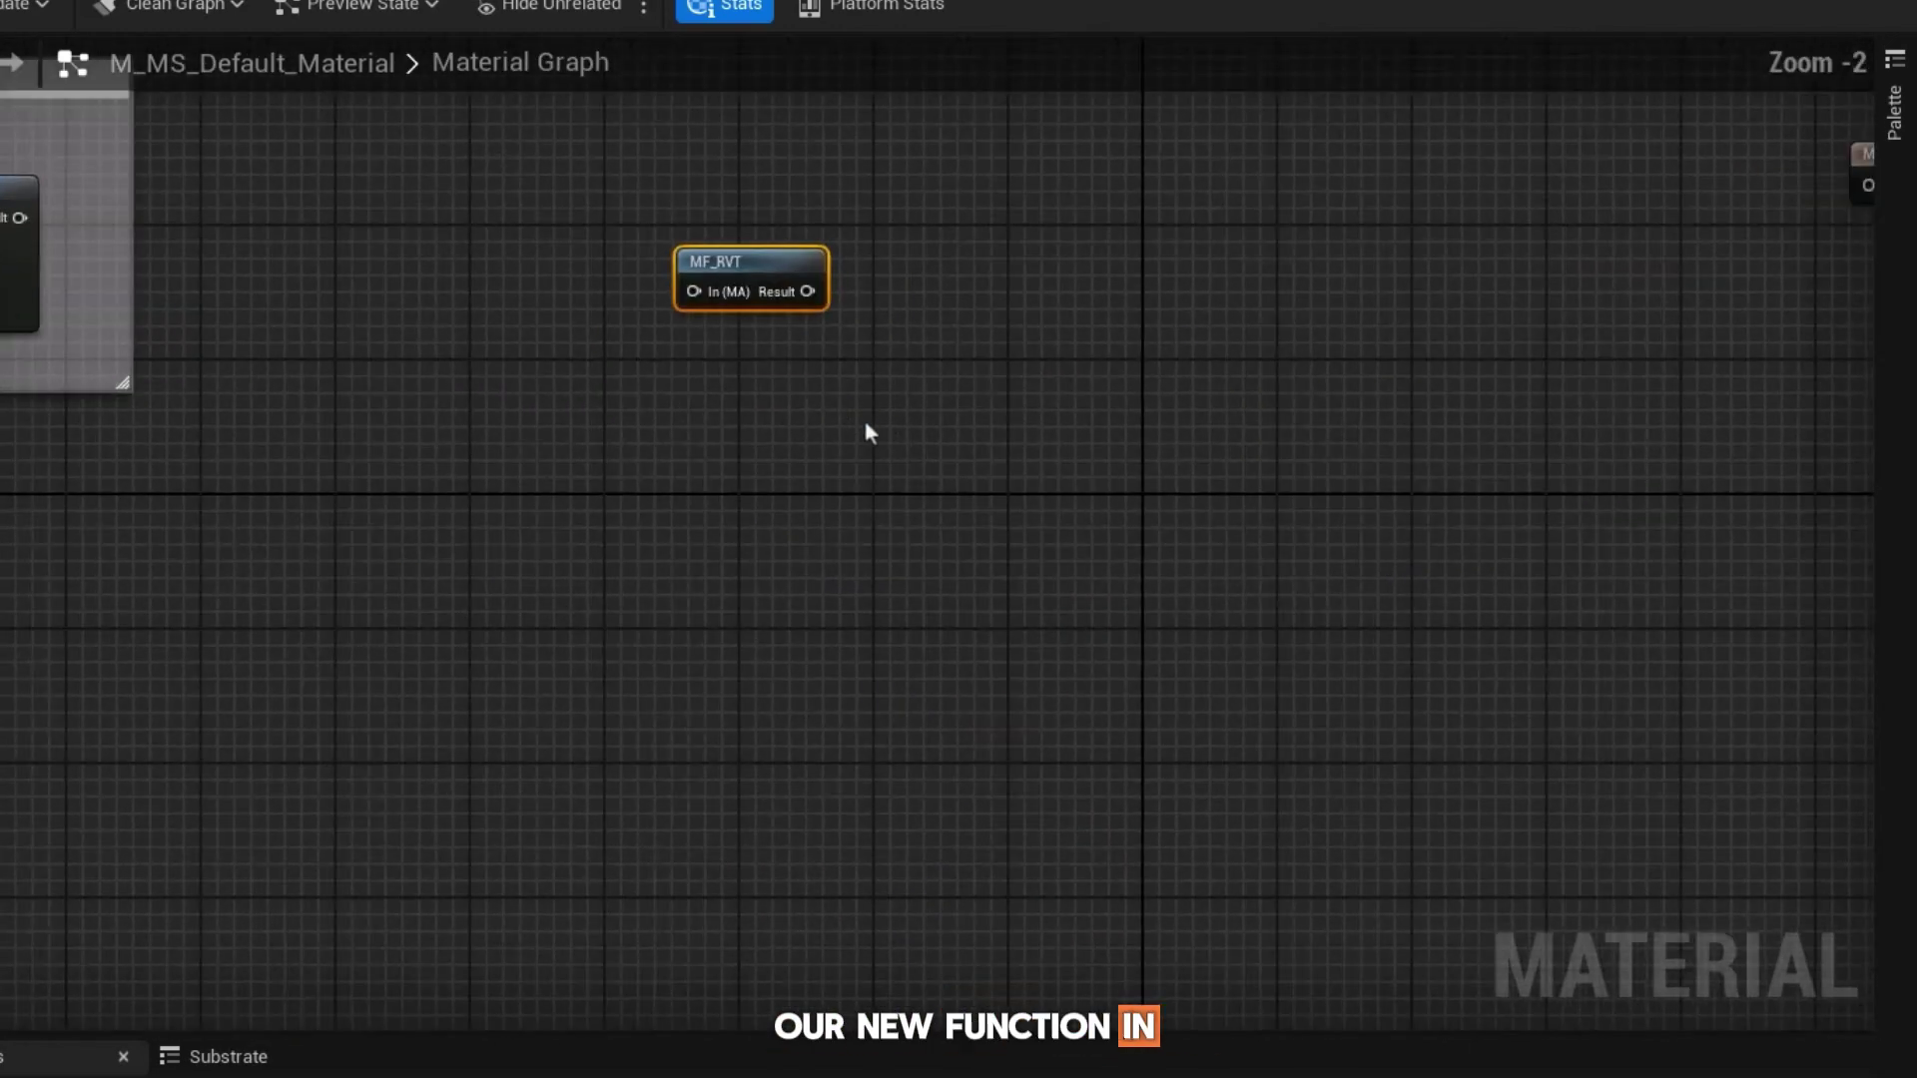
left_click_drag(19, 217, 672, 295)
left_click_drag(819, 297, 1724, 186)
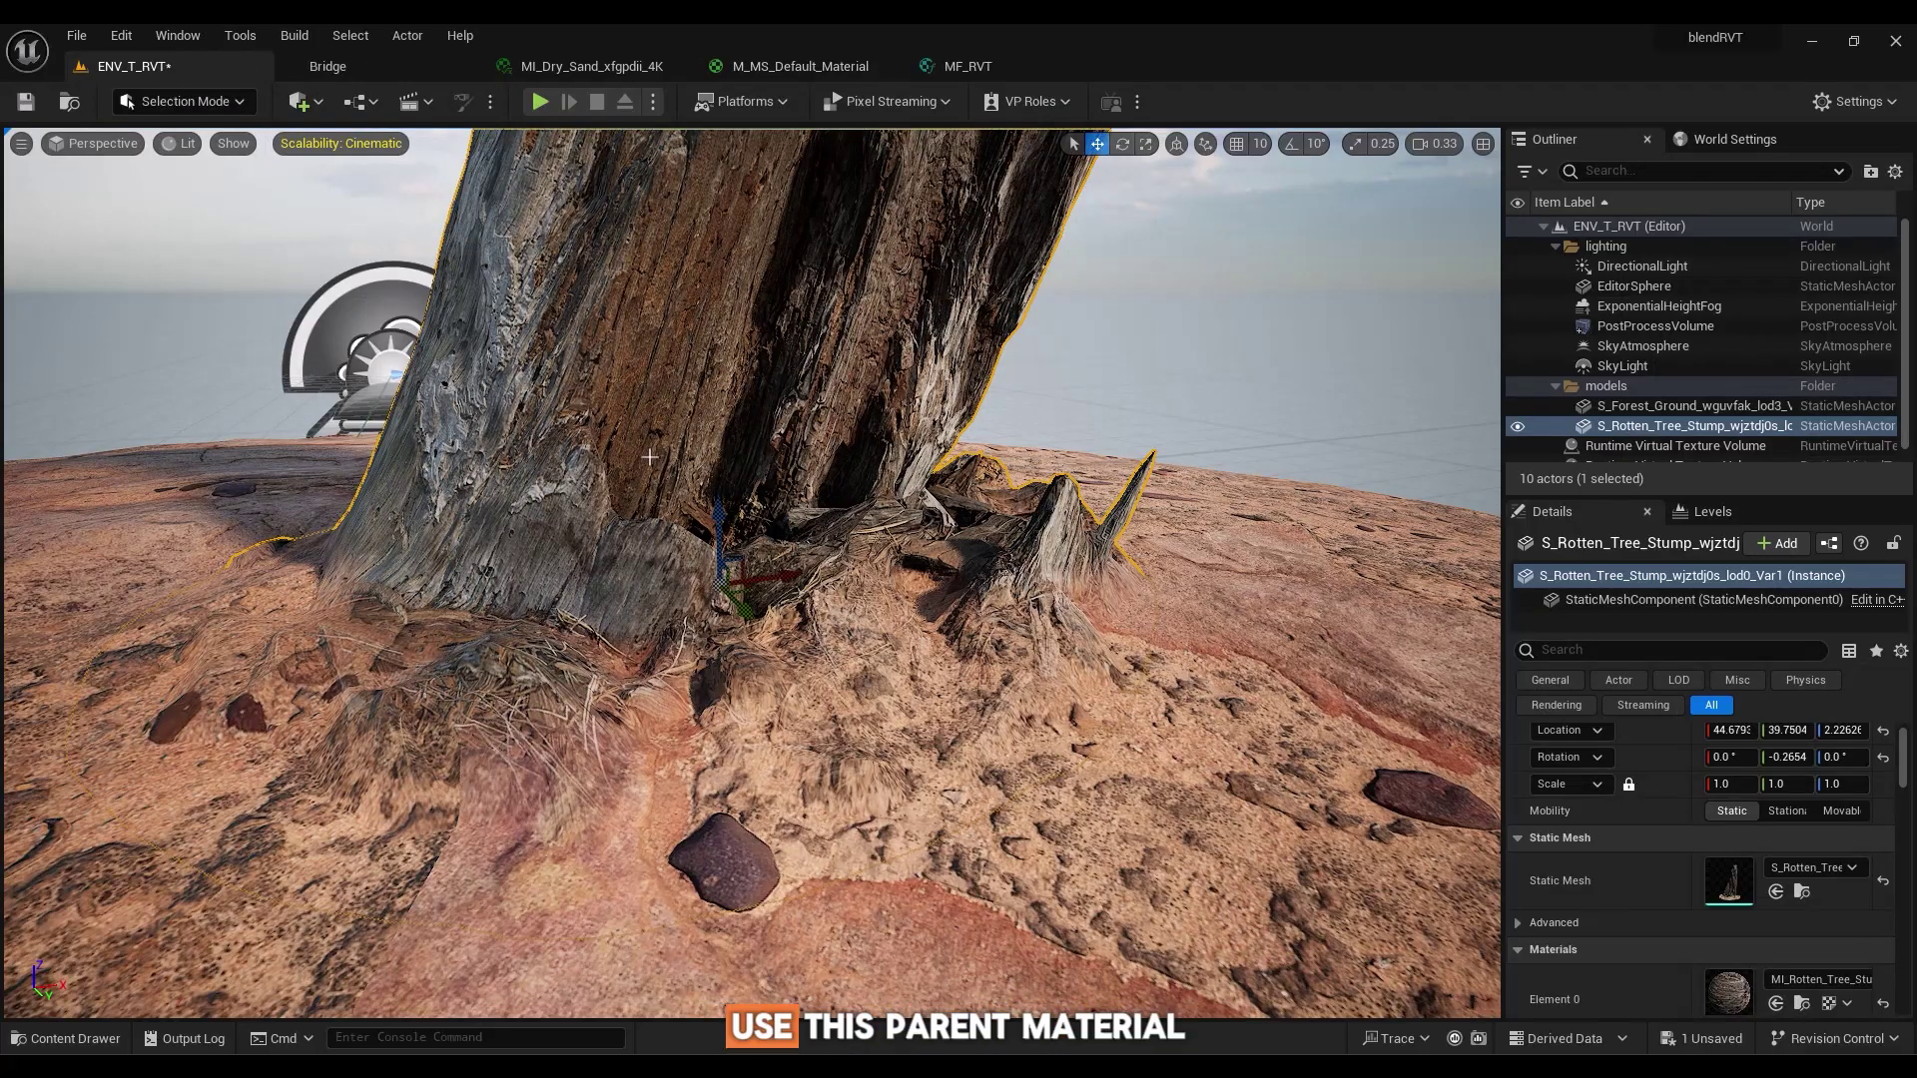
Route the blend through a 'use RVT ?' switch with unblended input on False, enabled on the stump.
left_click(958, 66)
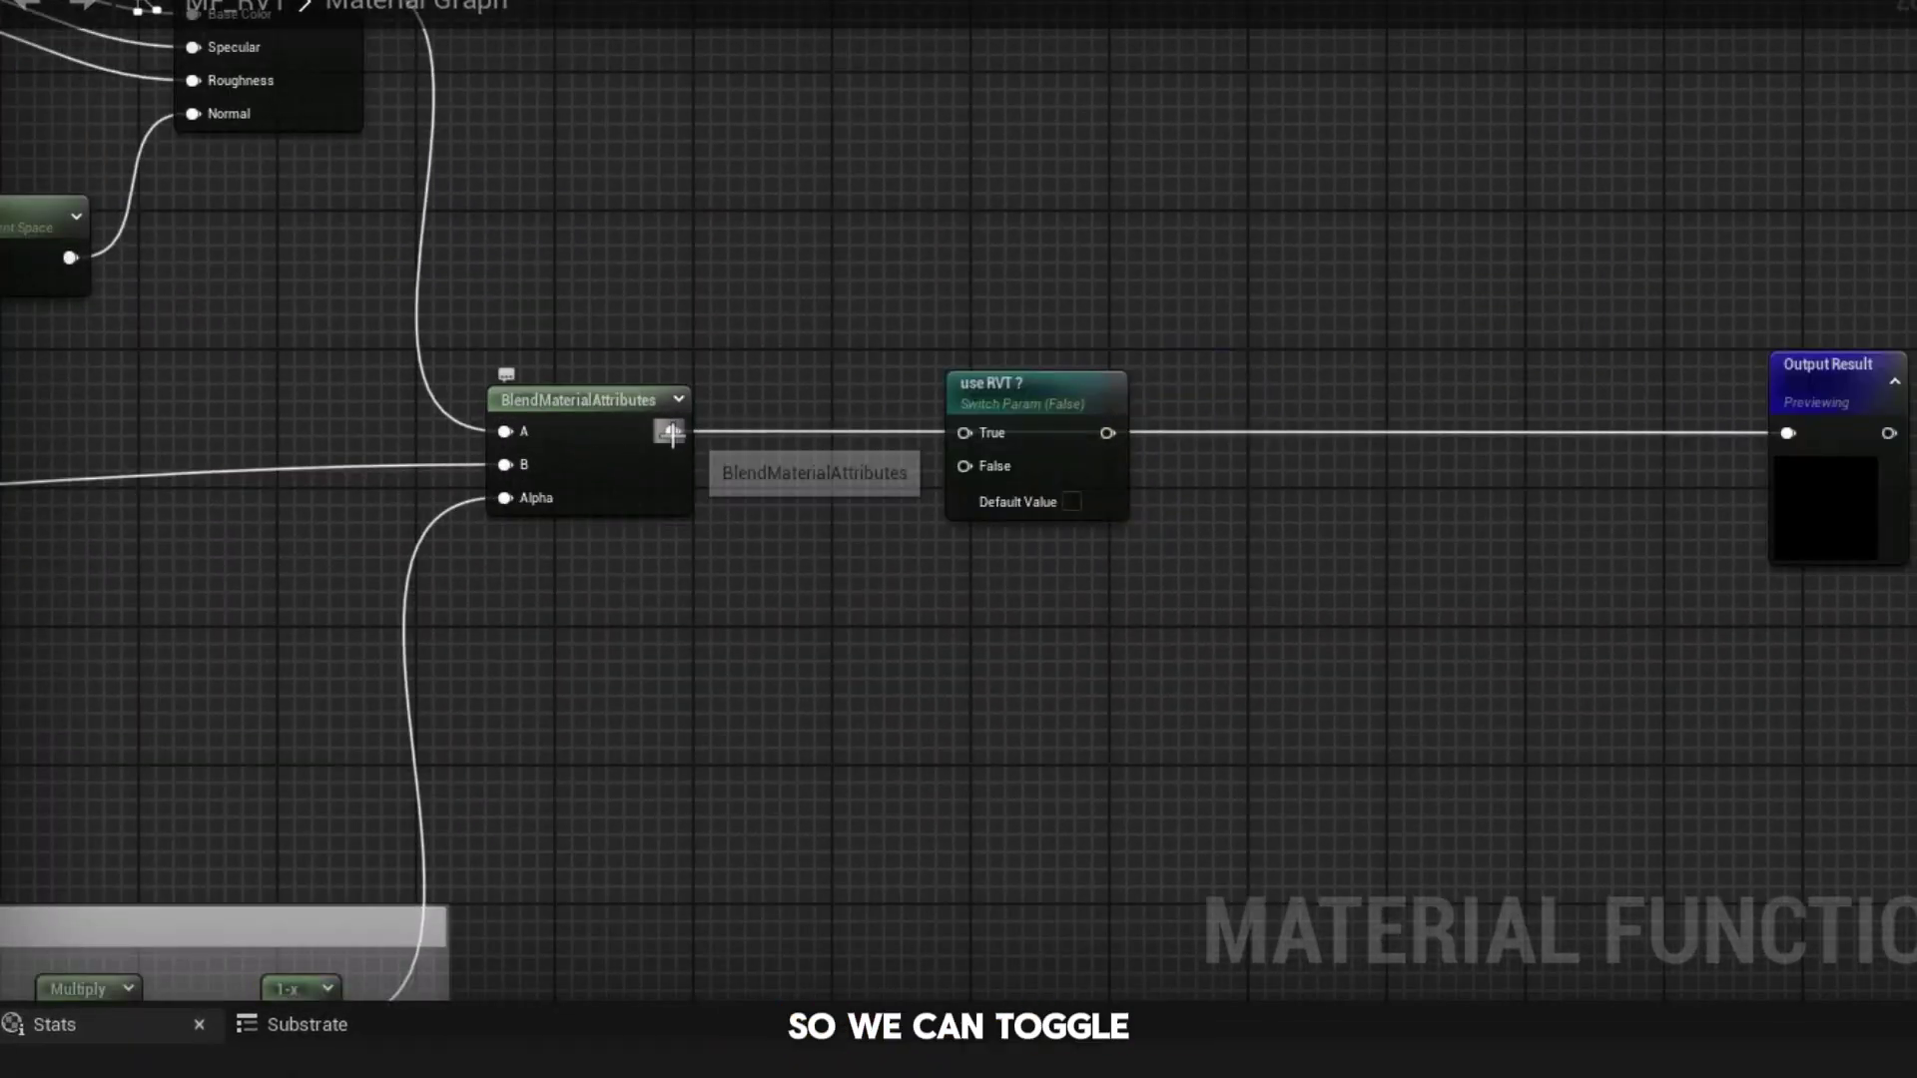
left_click_drag(670, 432, 932, 436)
left_click_drag(95, 548, 1507, 483)
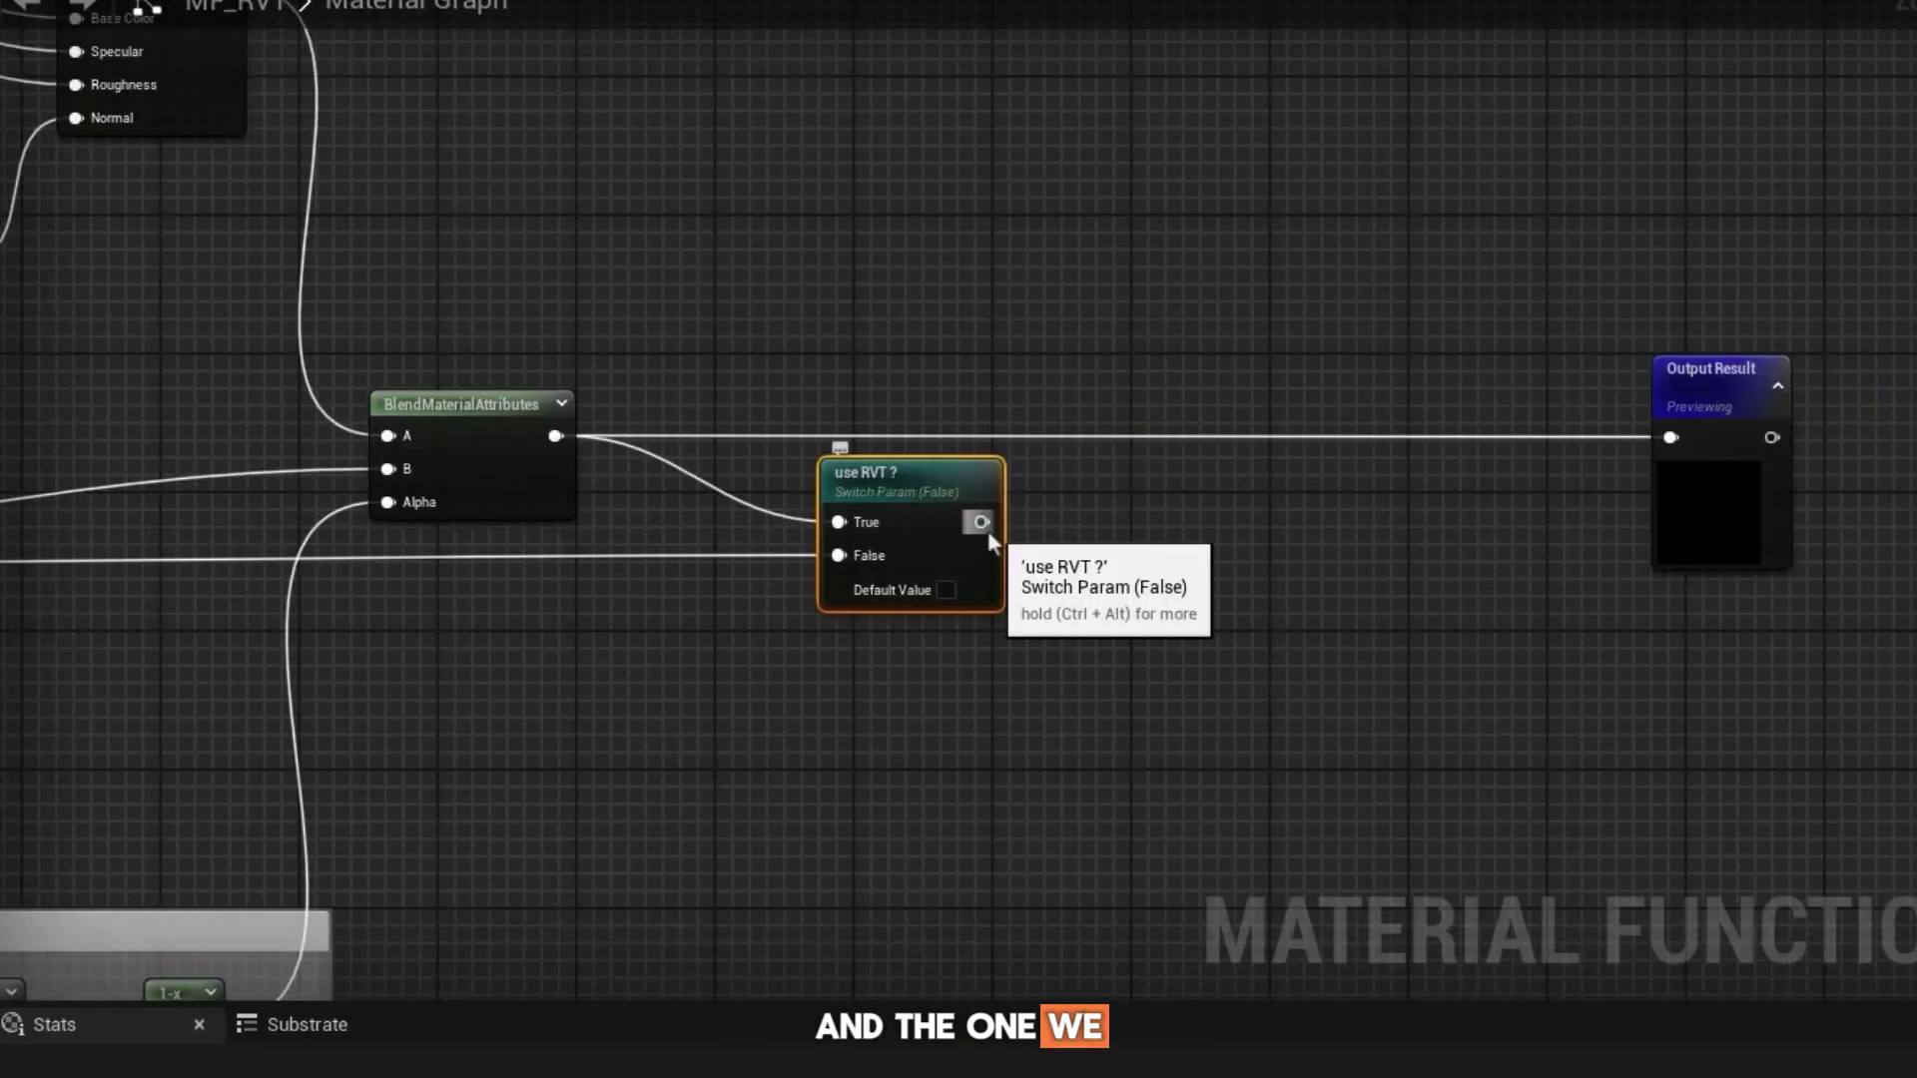
left_click_drag(981, 522, 1670, 437)
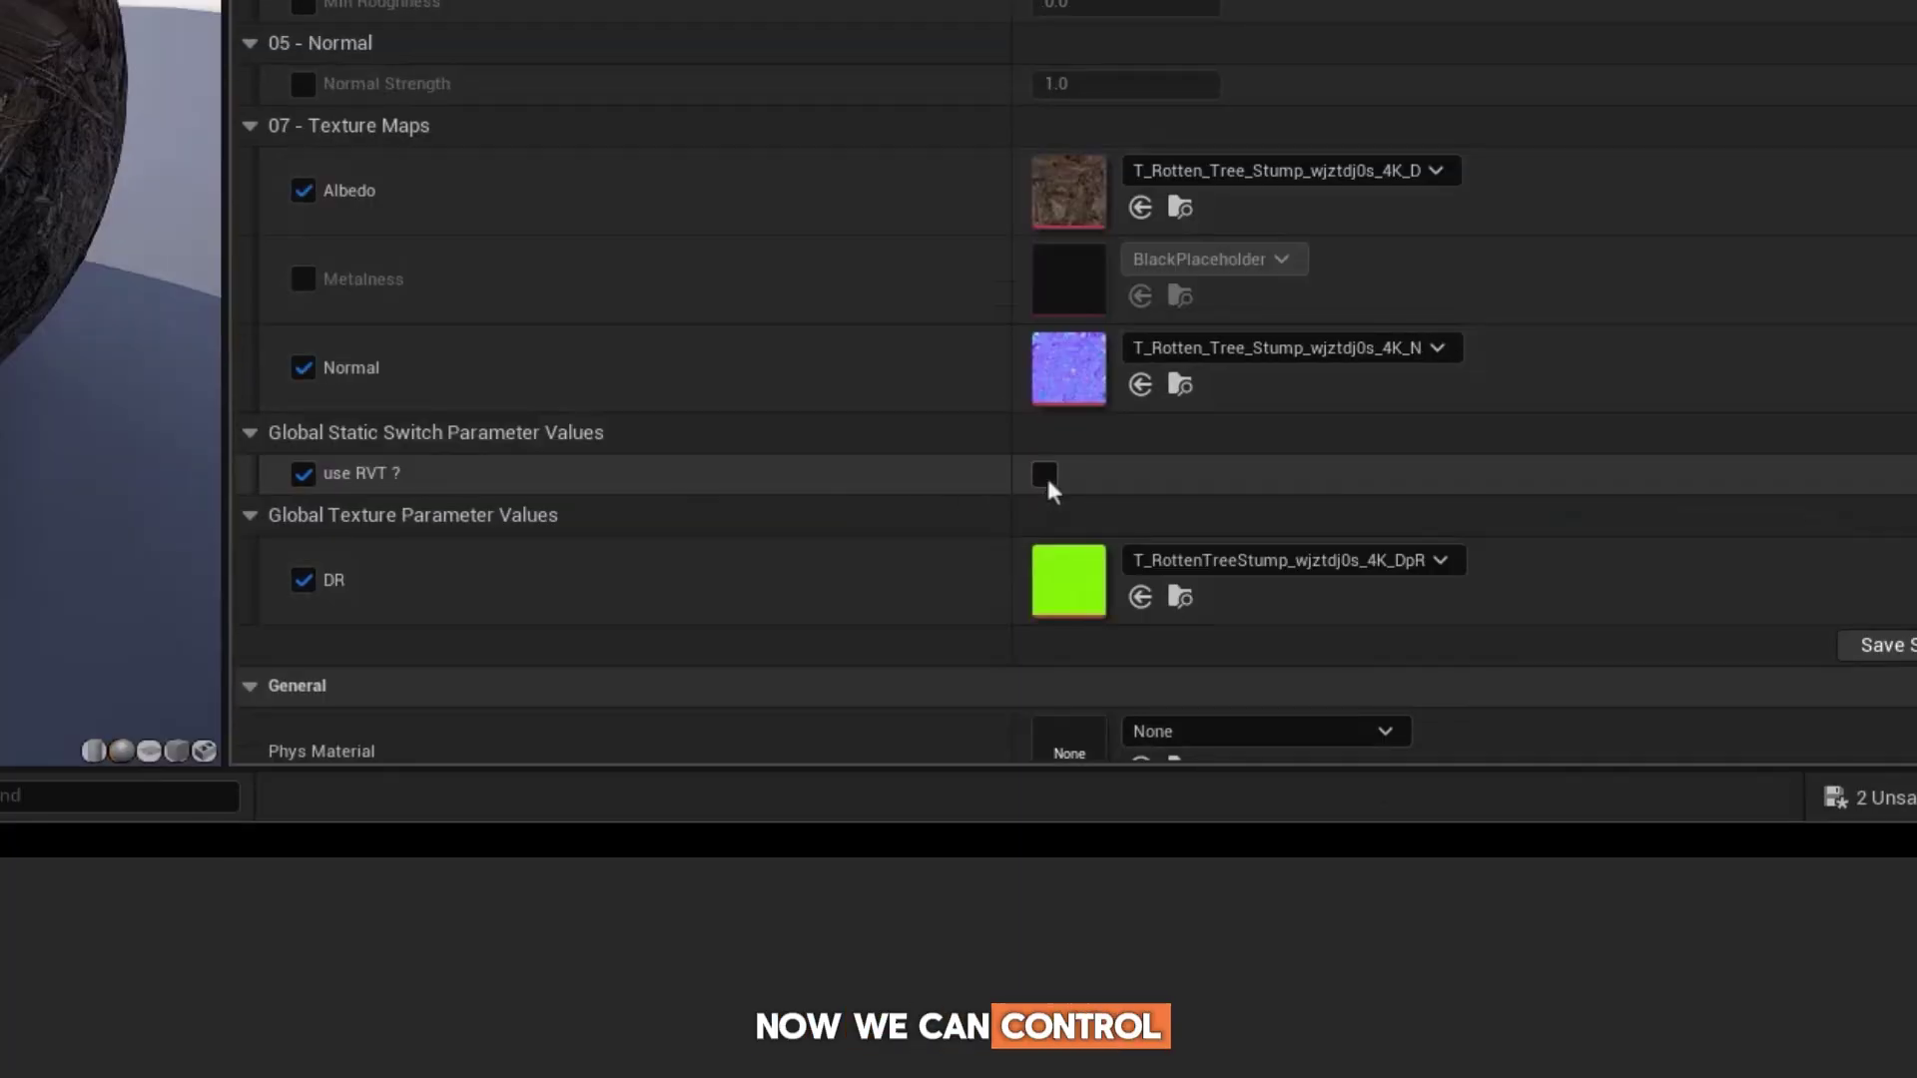
left_click(1044, 474)
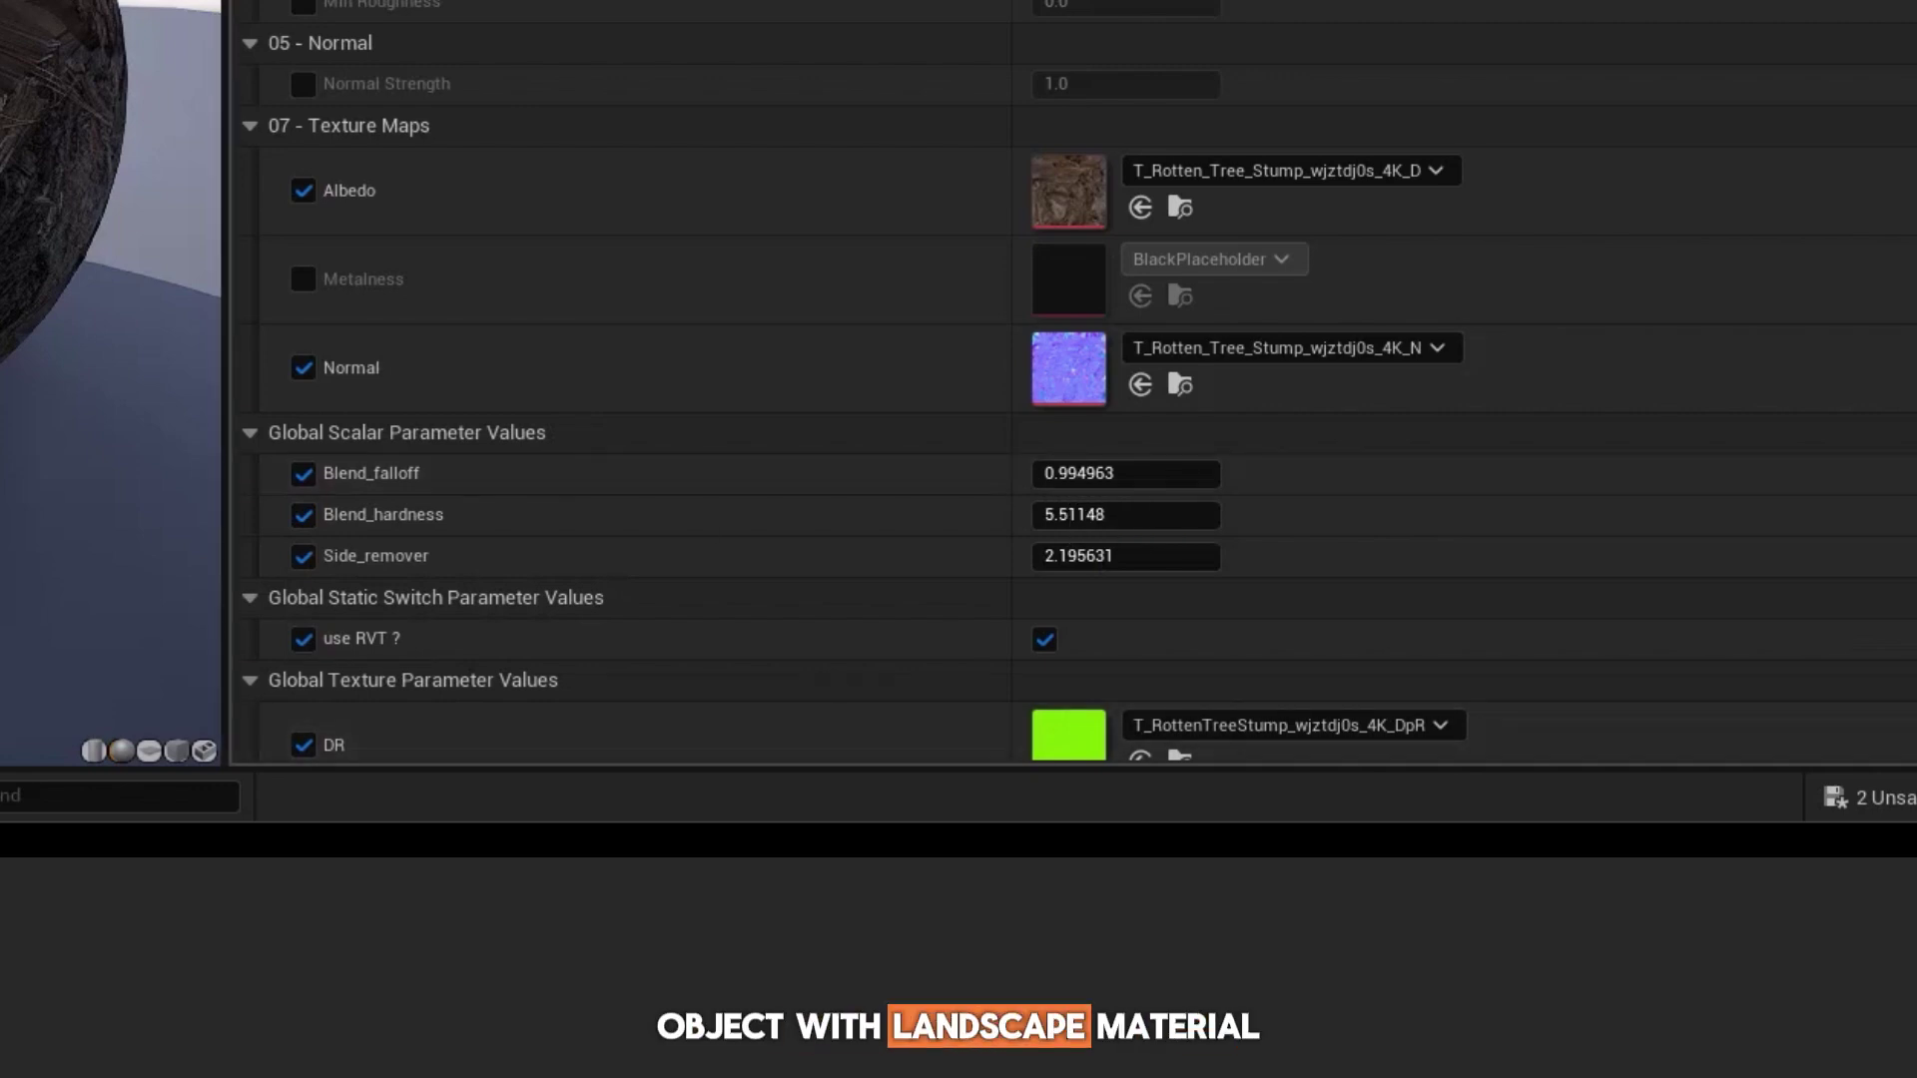